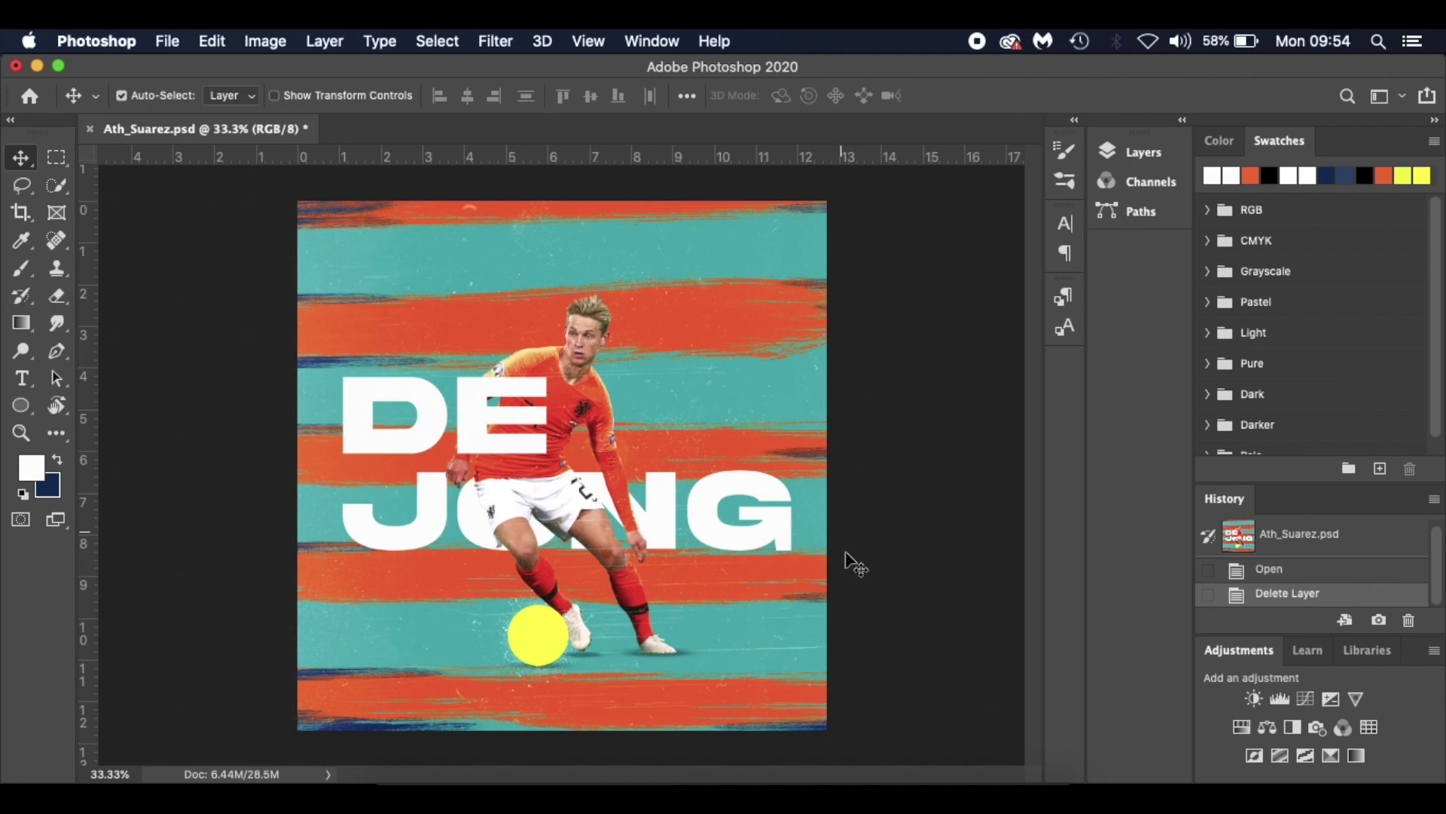
Examine the IMG_8692 reference artwork and the layer stack of the Ath_Suarez.psd poster
click(868, 781)
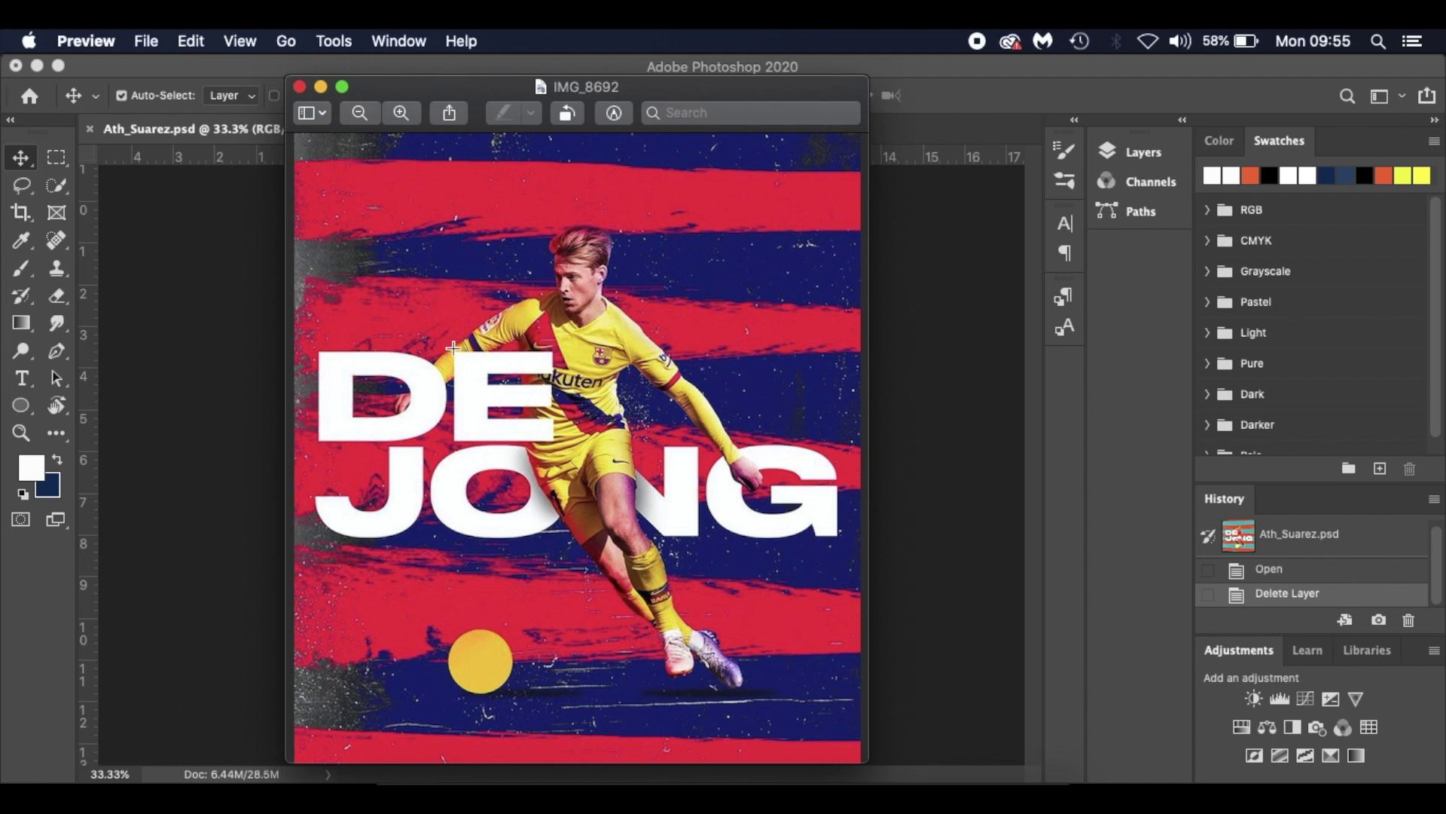
click(299, 87)
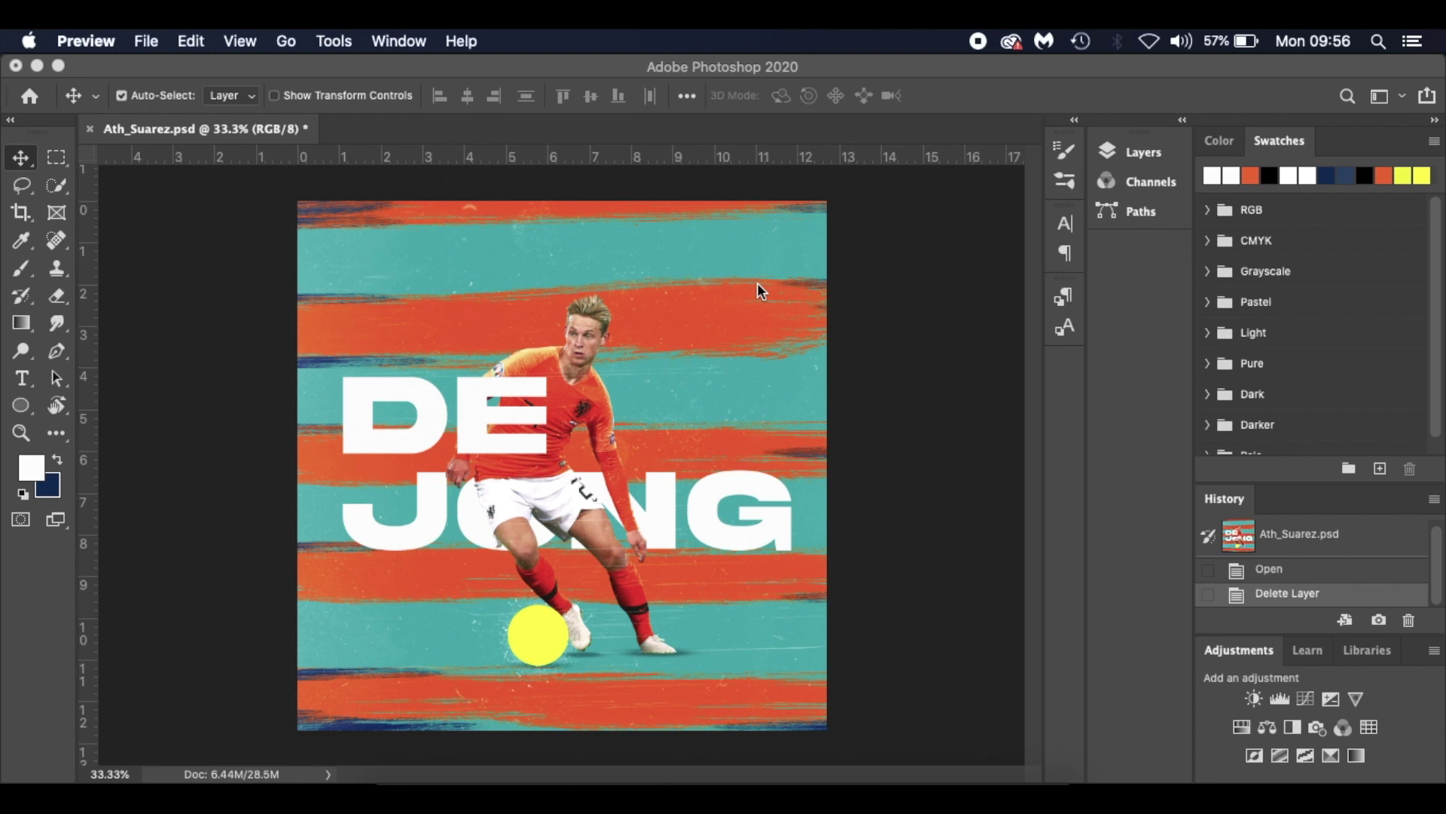
click(1184, 124)
click(1182, 122)
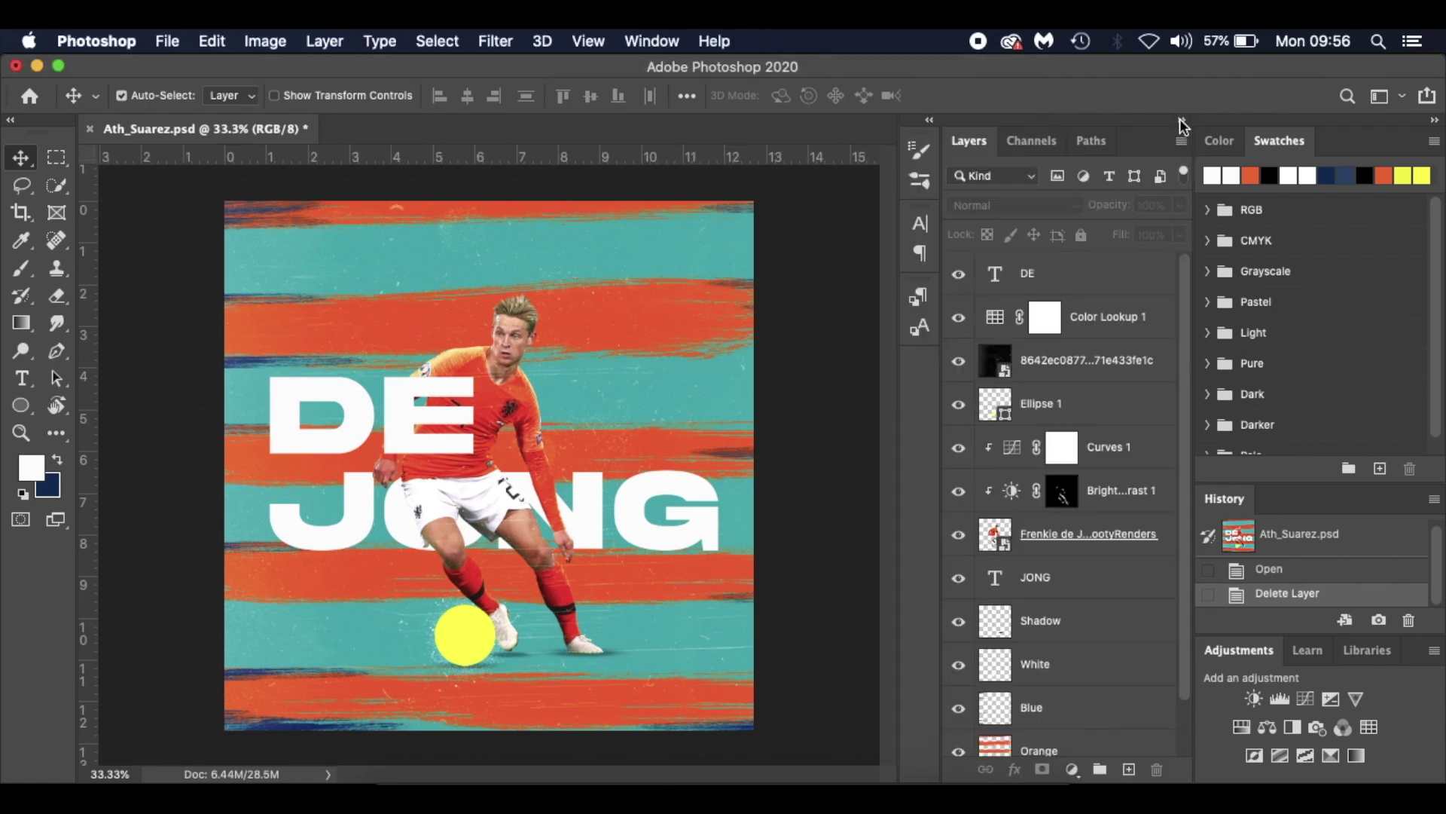
scroll(1065, 503, down, 2)
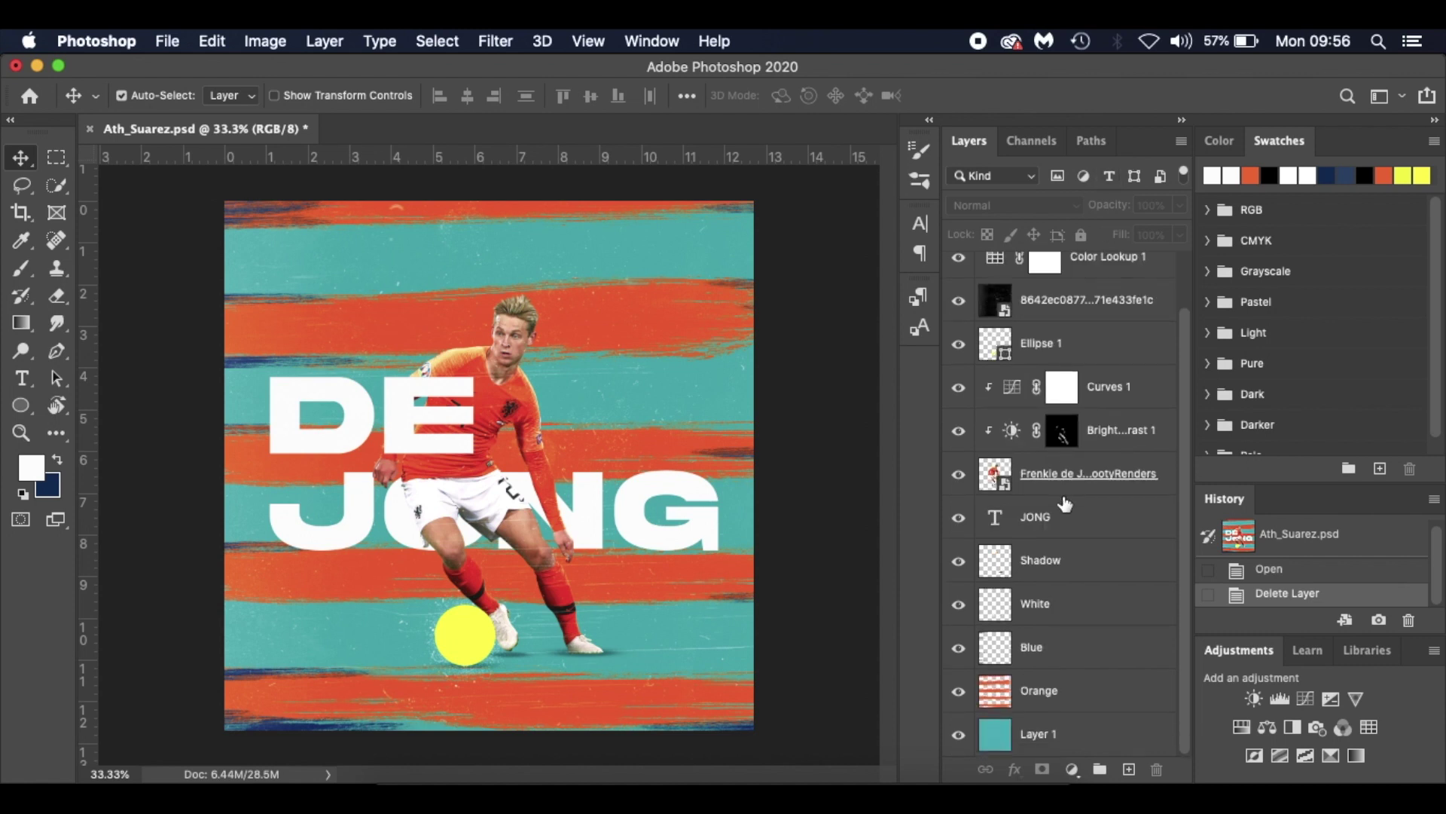
scroll(1064, 503, up, 1)
scroll(1065, 501, down, 1)
Create a new 1080 × 1080 pixel document and convert its locked background into a regular layer
key(super+n)
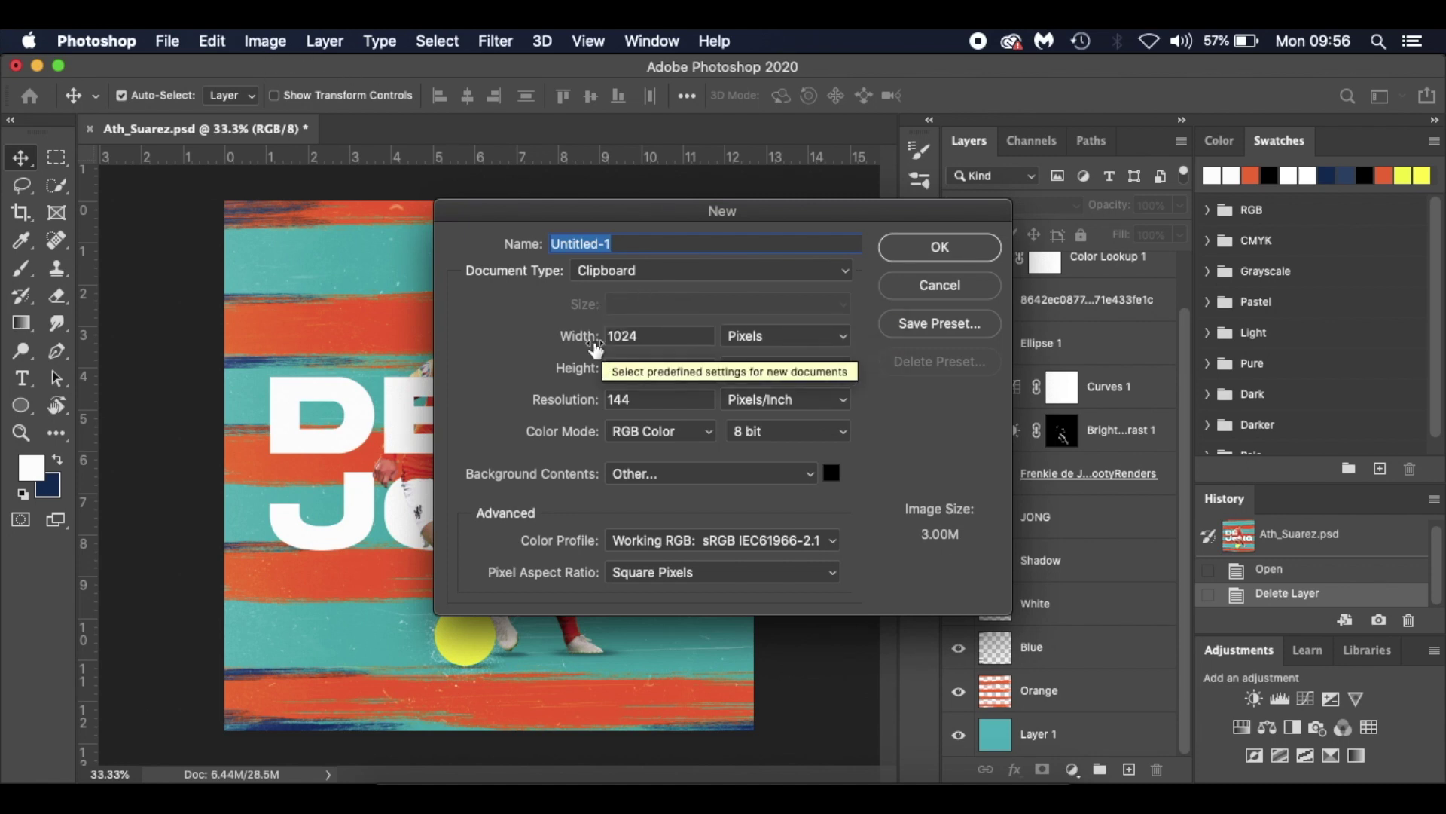
double_click(643, 337)
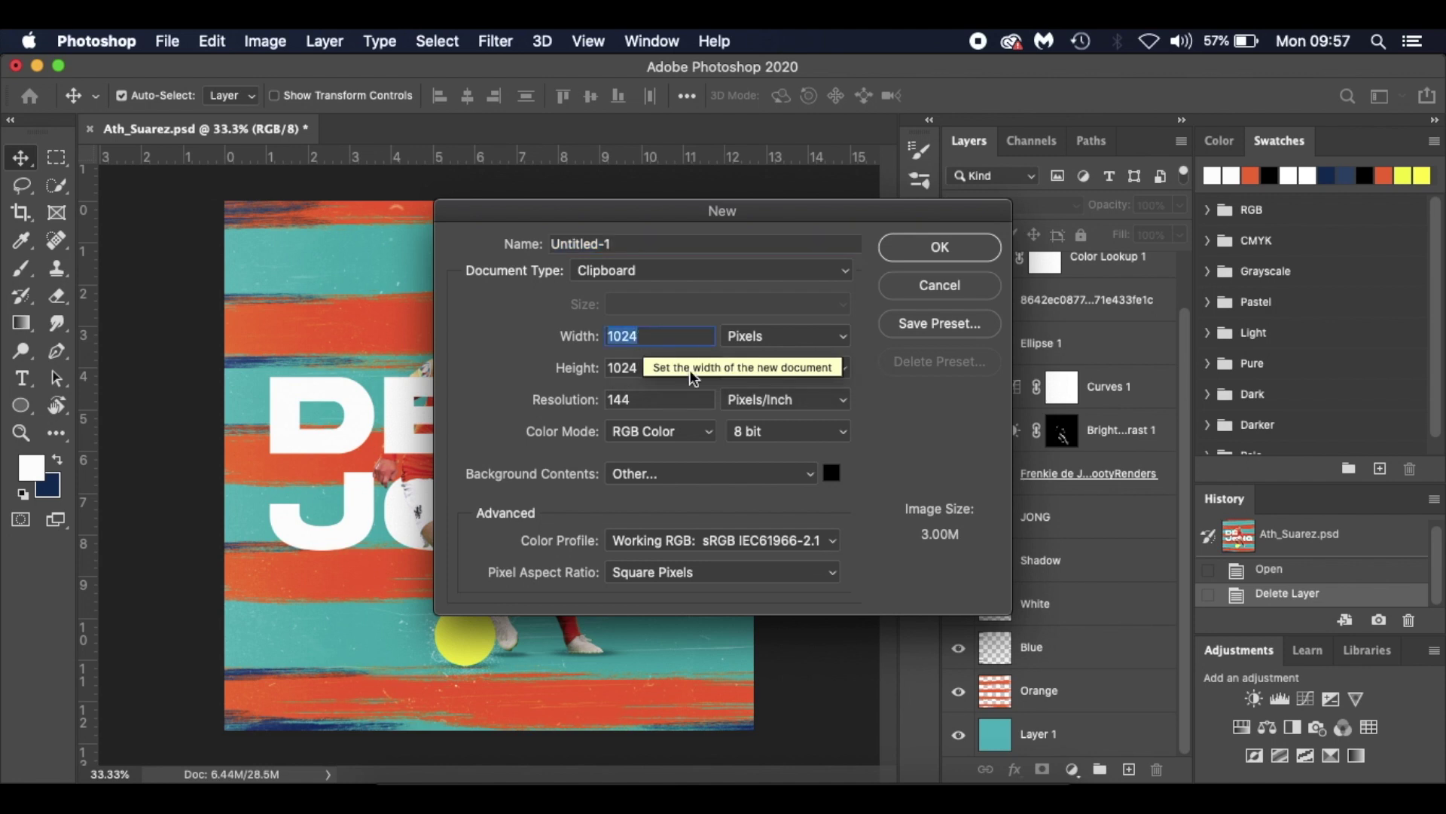
text(1080)
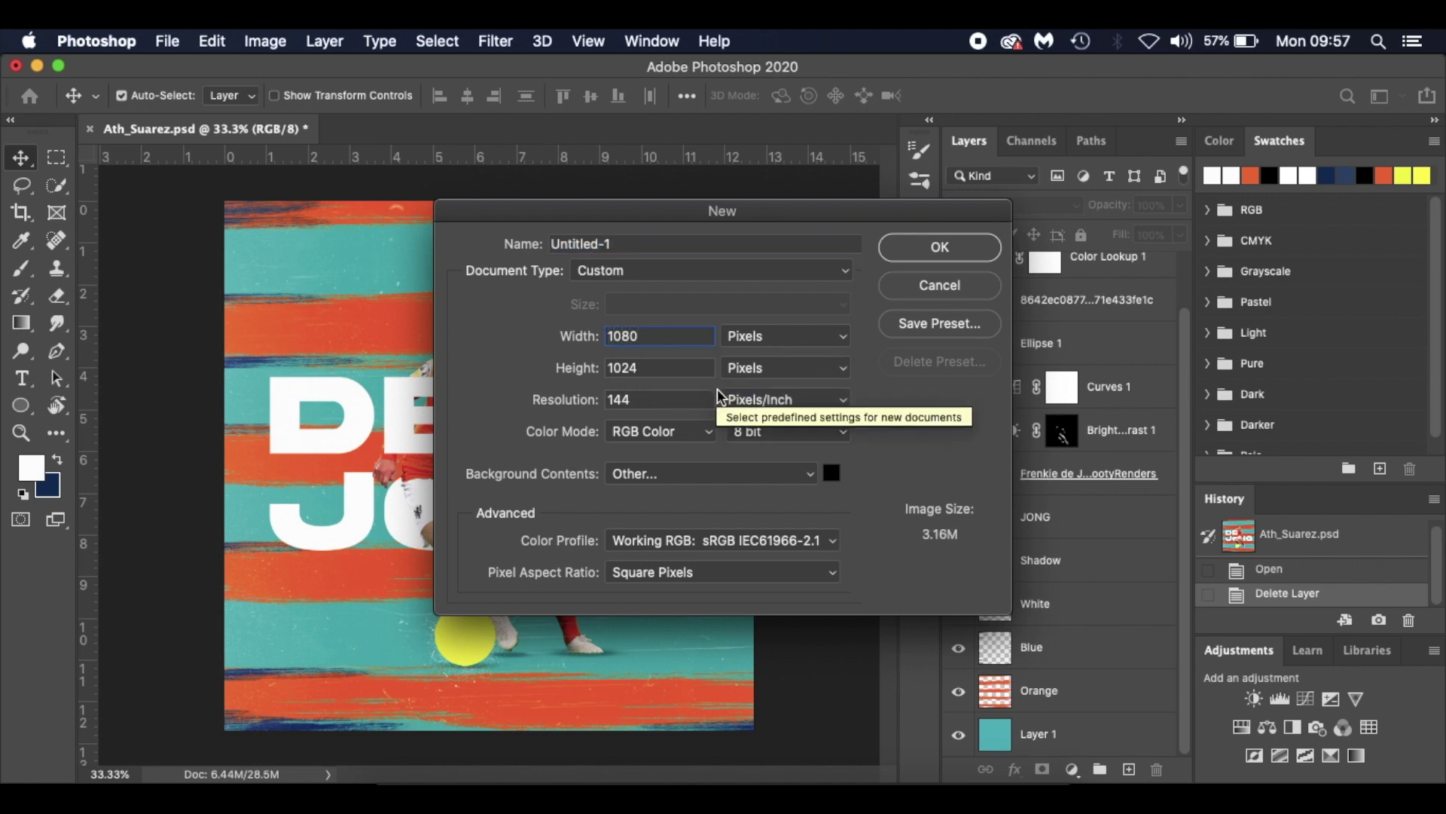
double_click(667, 365)
text(1080)
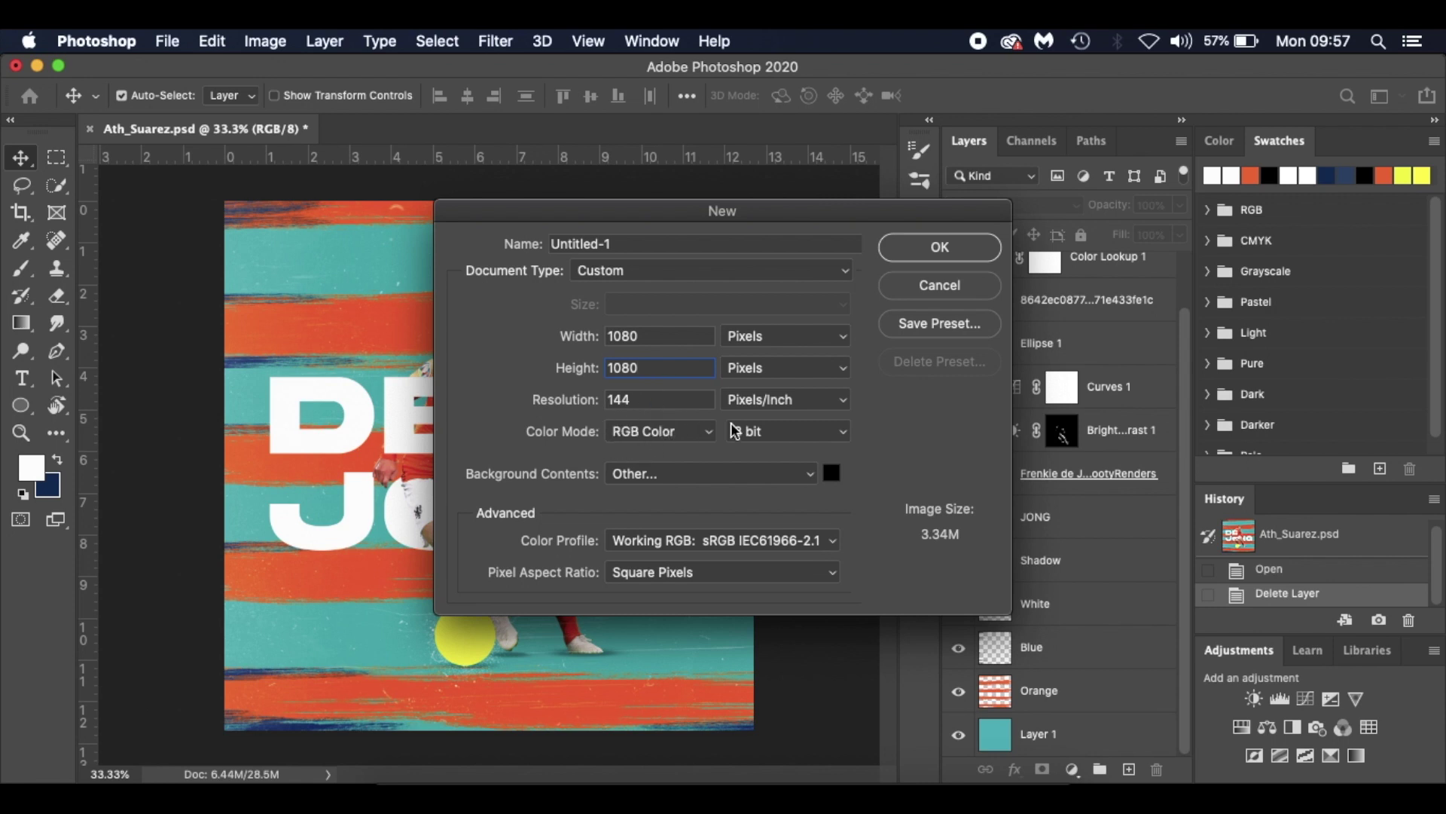
click(940, 248)
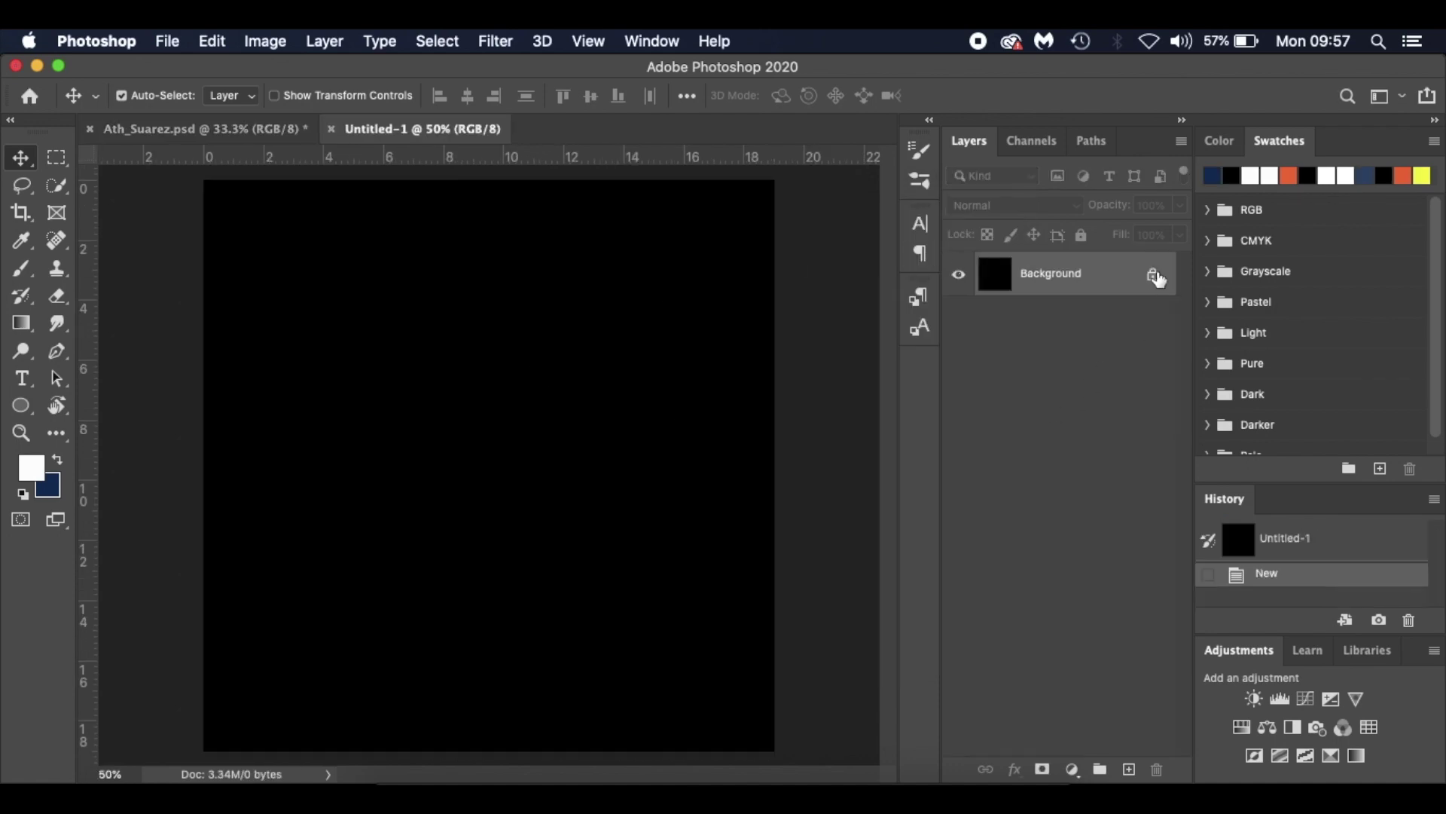
drag(1153, 273, 1156, 769)
Sample the teal background colour 4faeb1 from Ath_Suarez.psd as the foreground colour for the new document
click(232, 129)
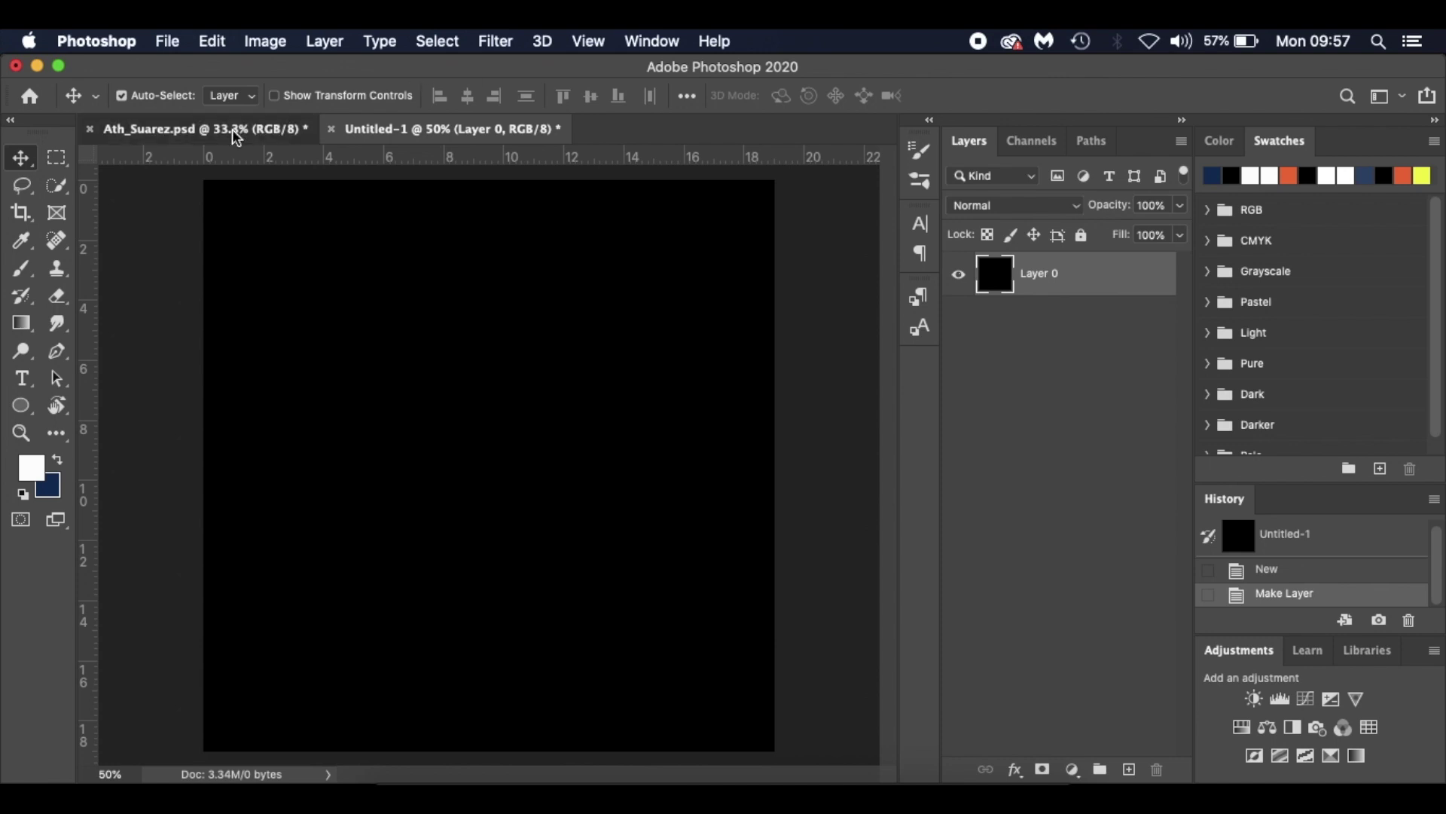
key(i)
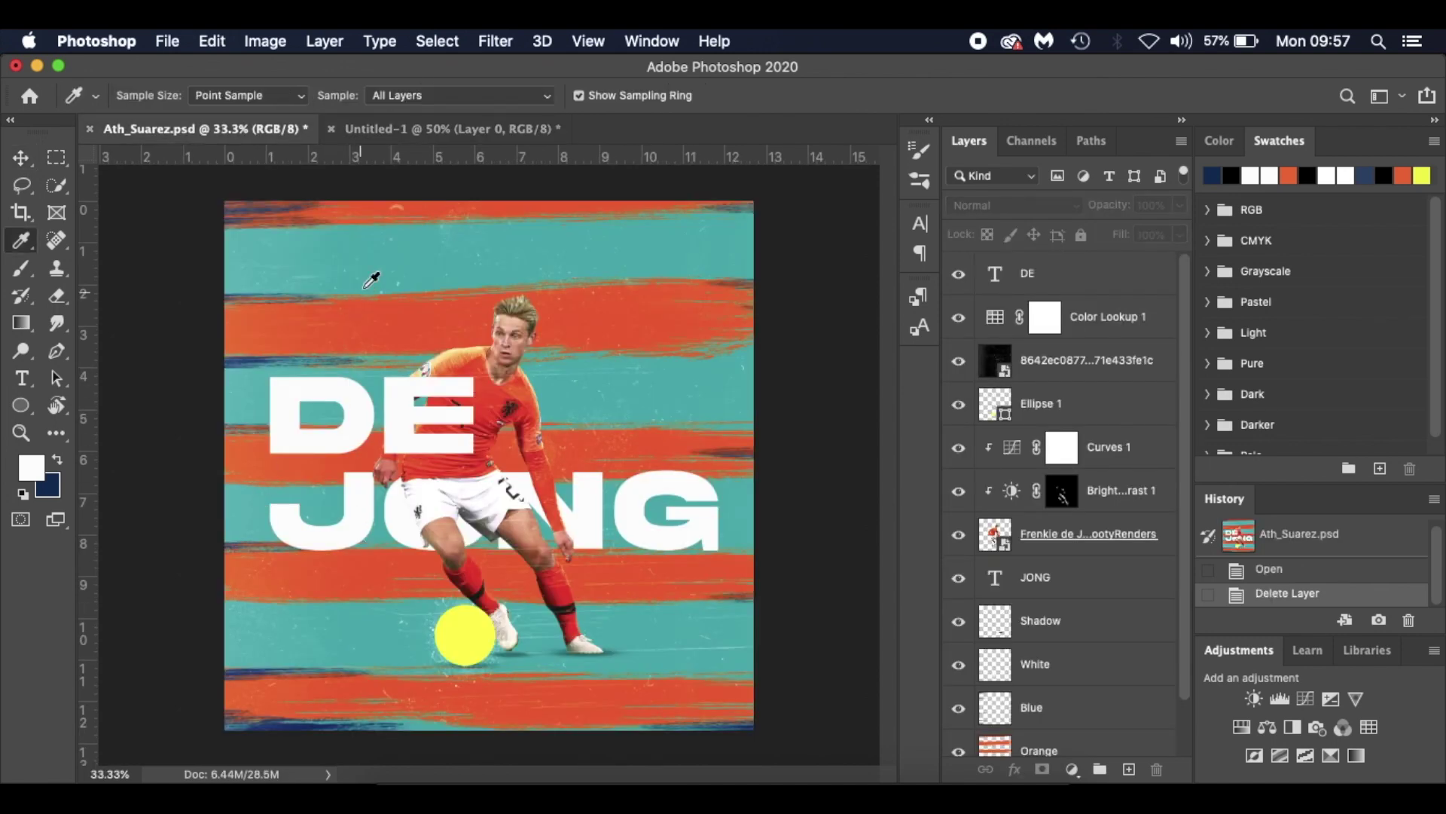
click(352, 260)
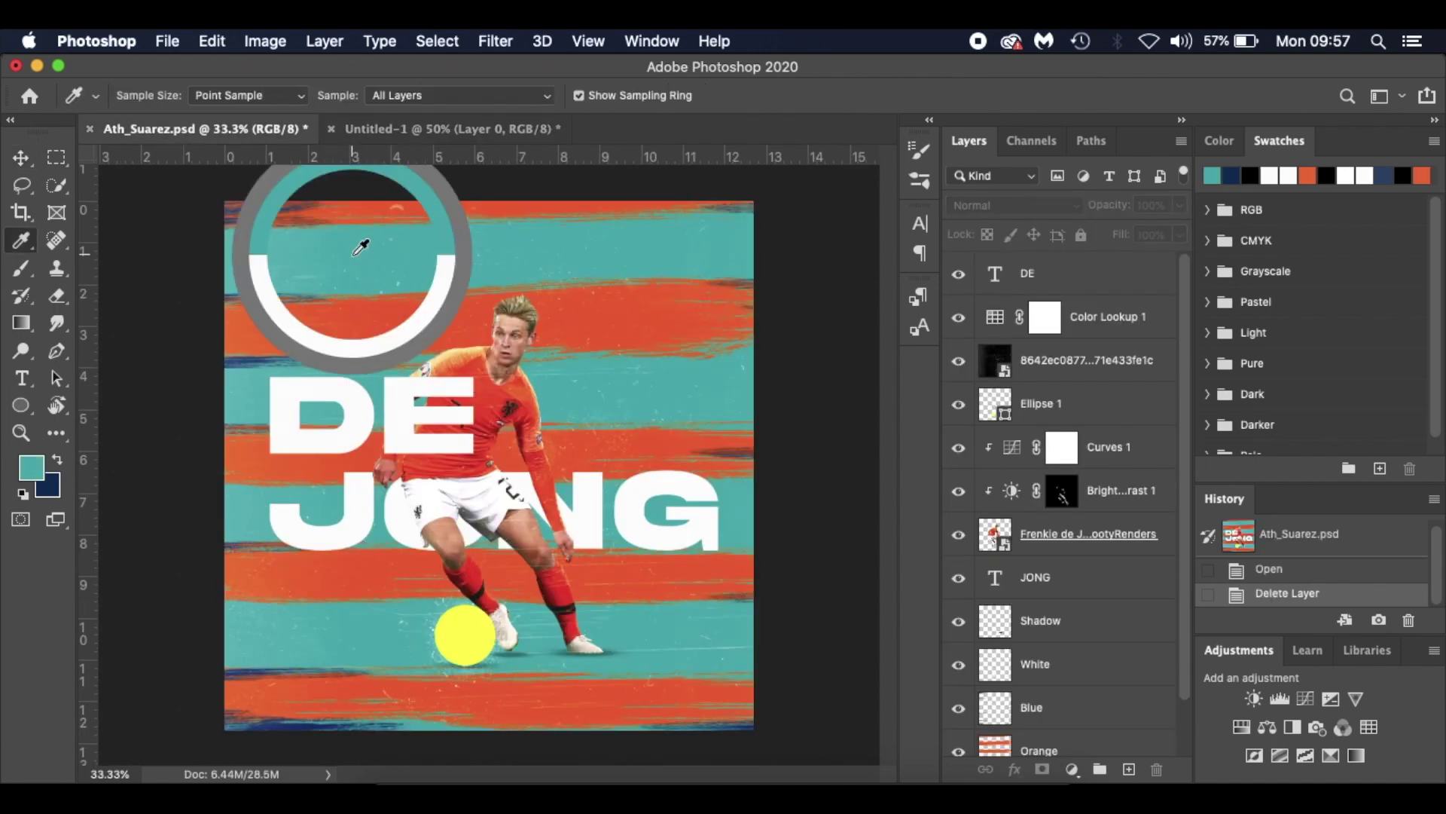
click(399, 129)
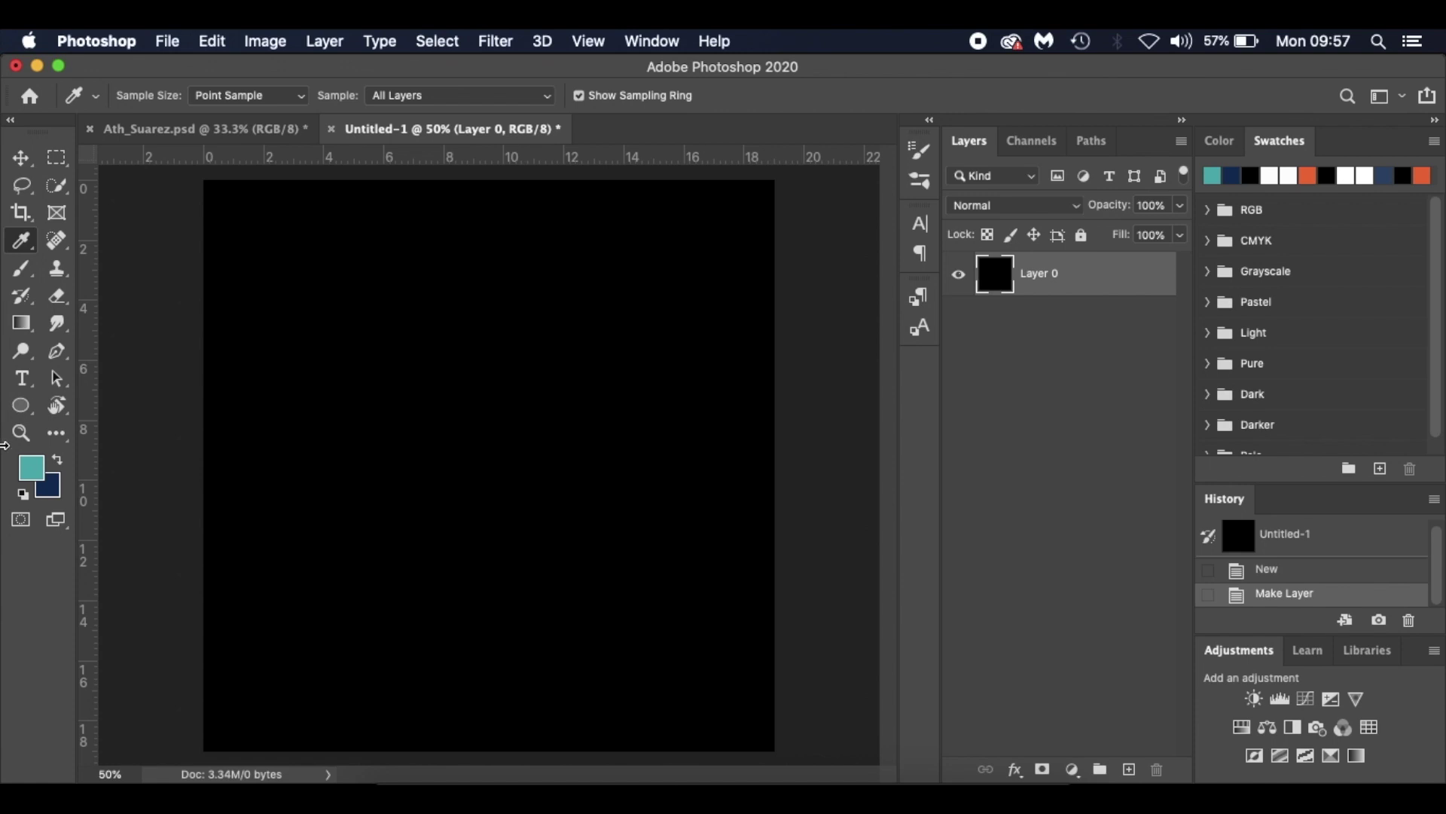
click(39, 477)
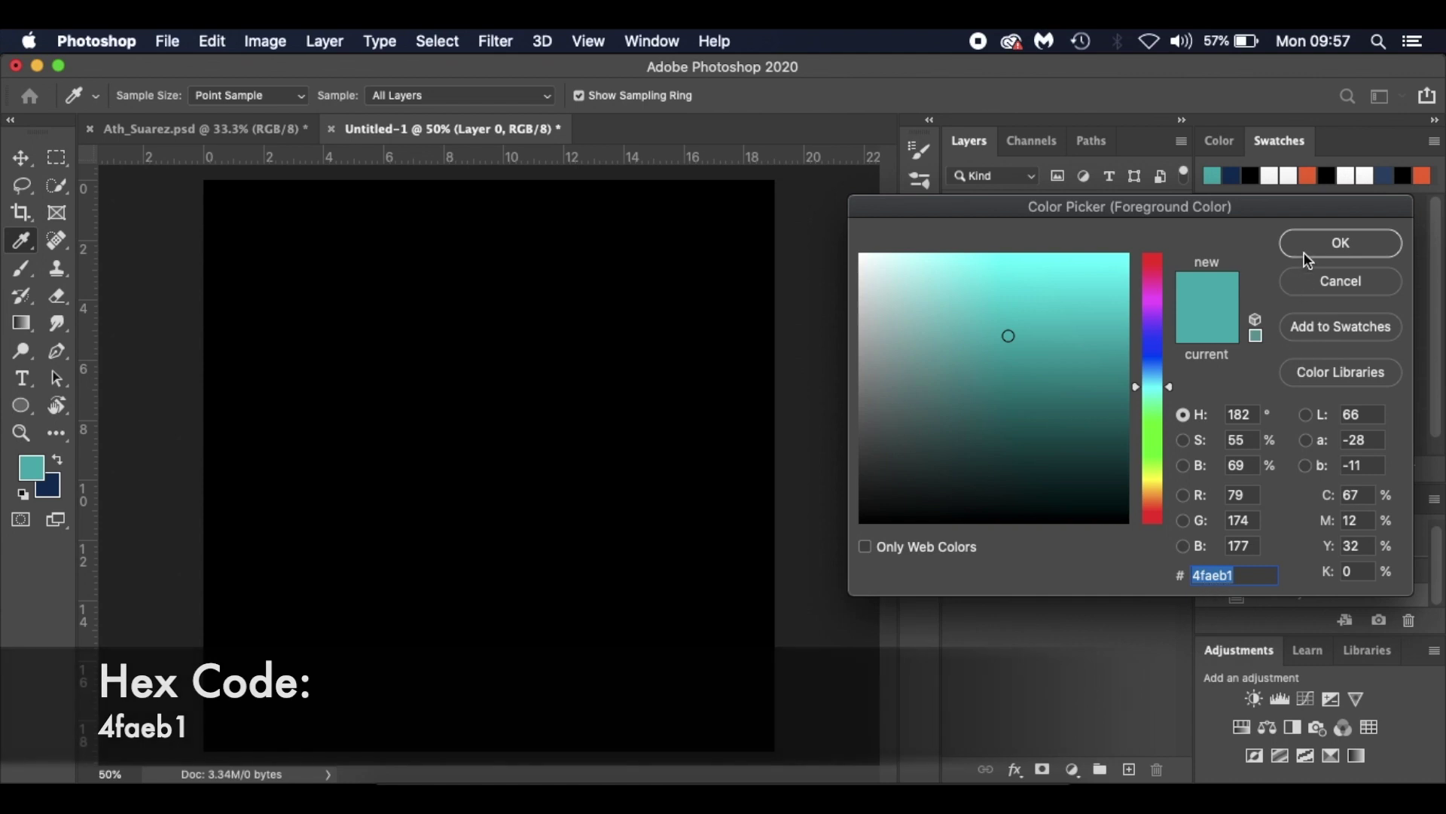
click(1325, 252)
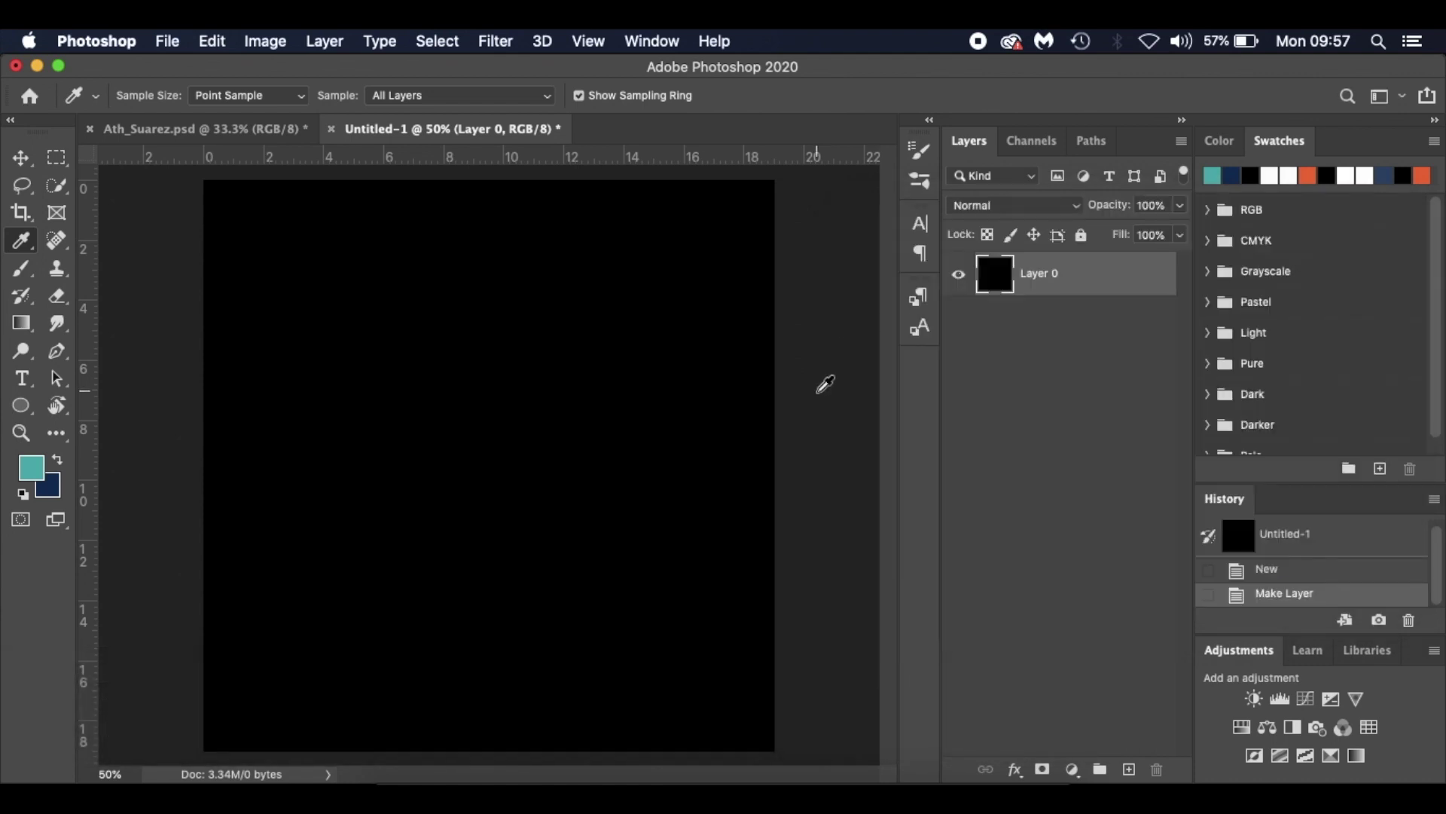
Fill Layer 0 with the teal foreground colour
key(alt+BackSpace)
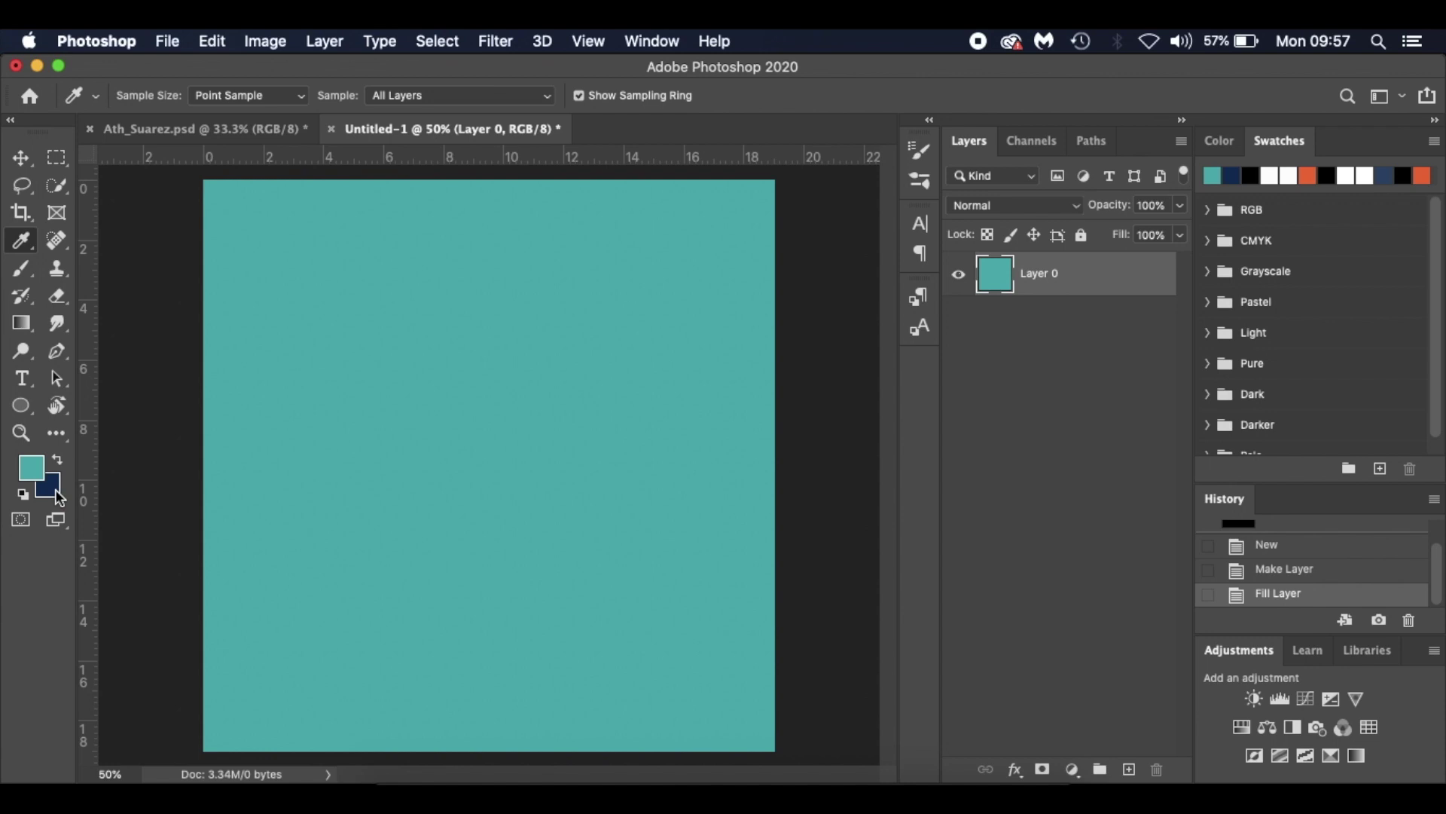
key(super+BackSpace)
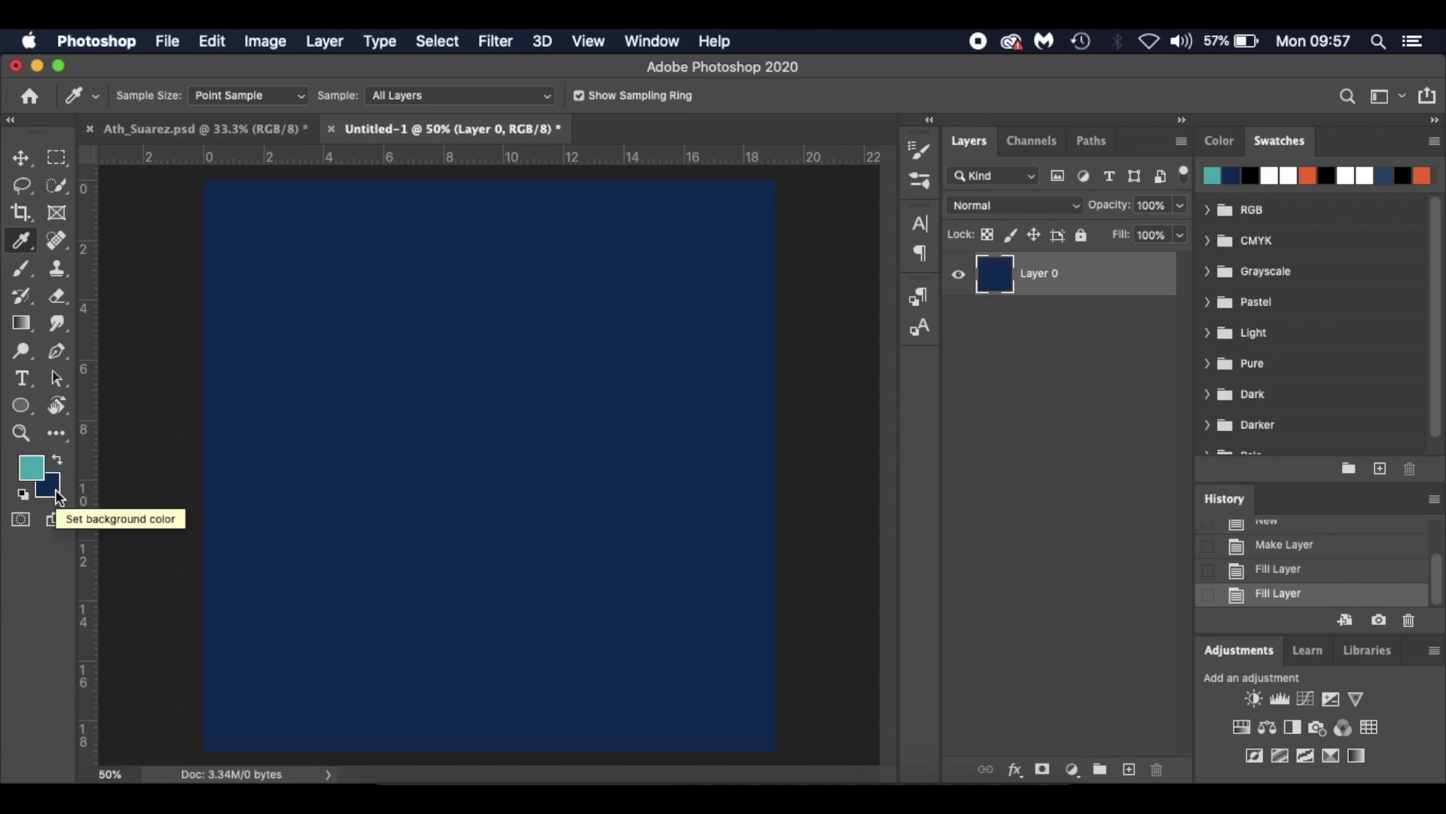
key(alt+BackSpace)
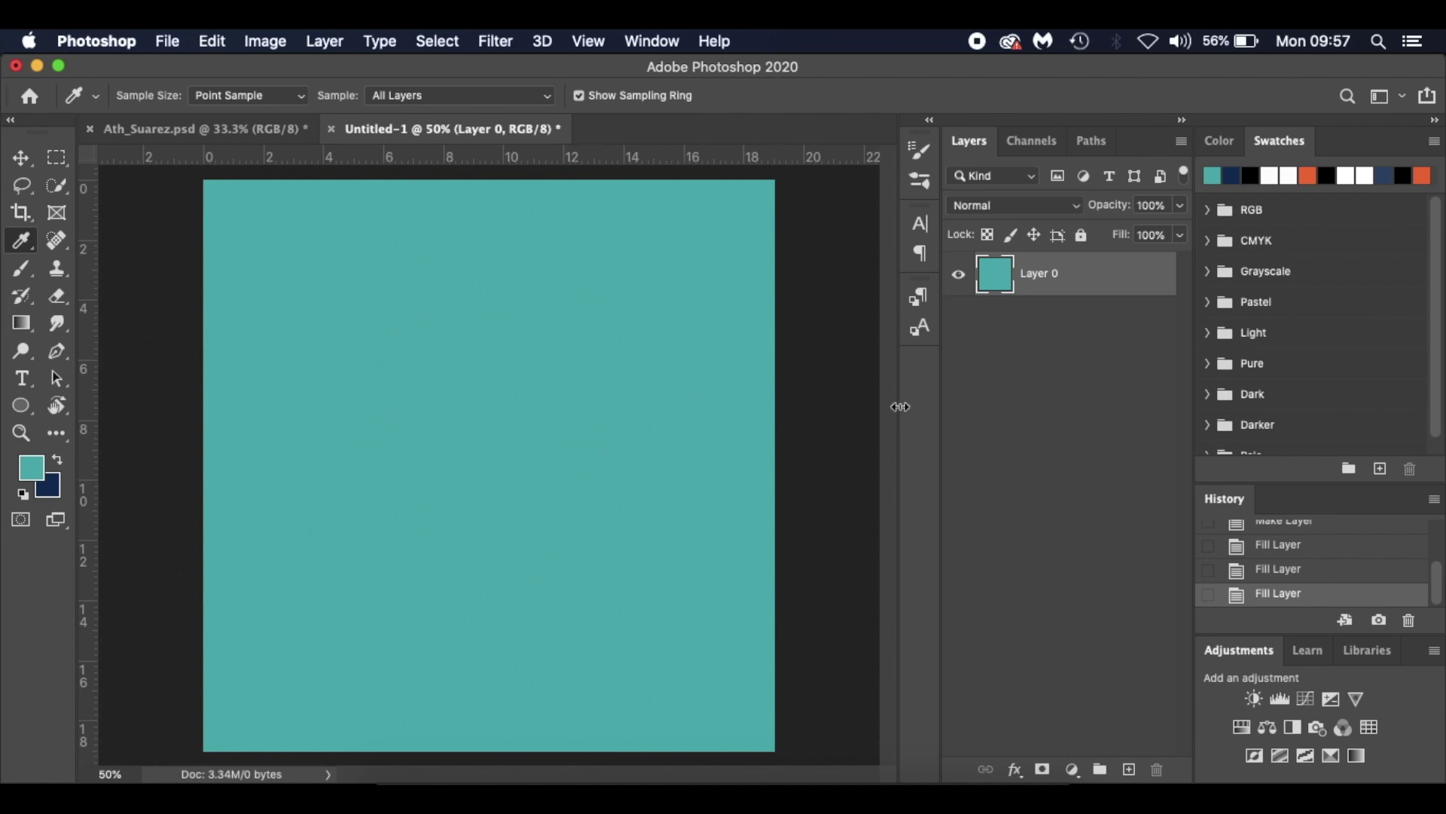
Place Frenkie de Jong - FootyRenders.png from the Latest Tutorial folder into the new document and scale it down around the centre
click(402, 797)
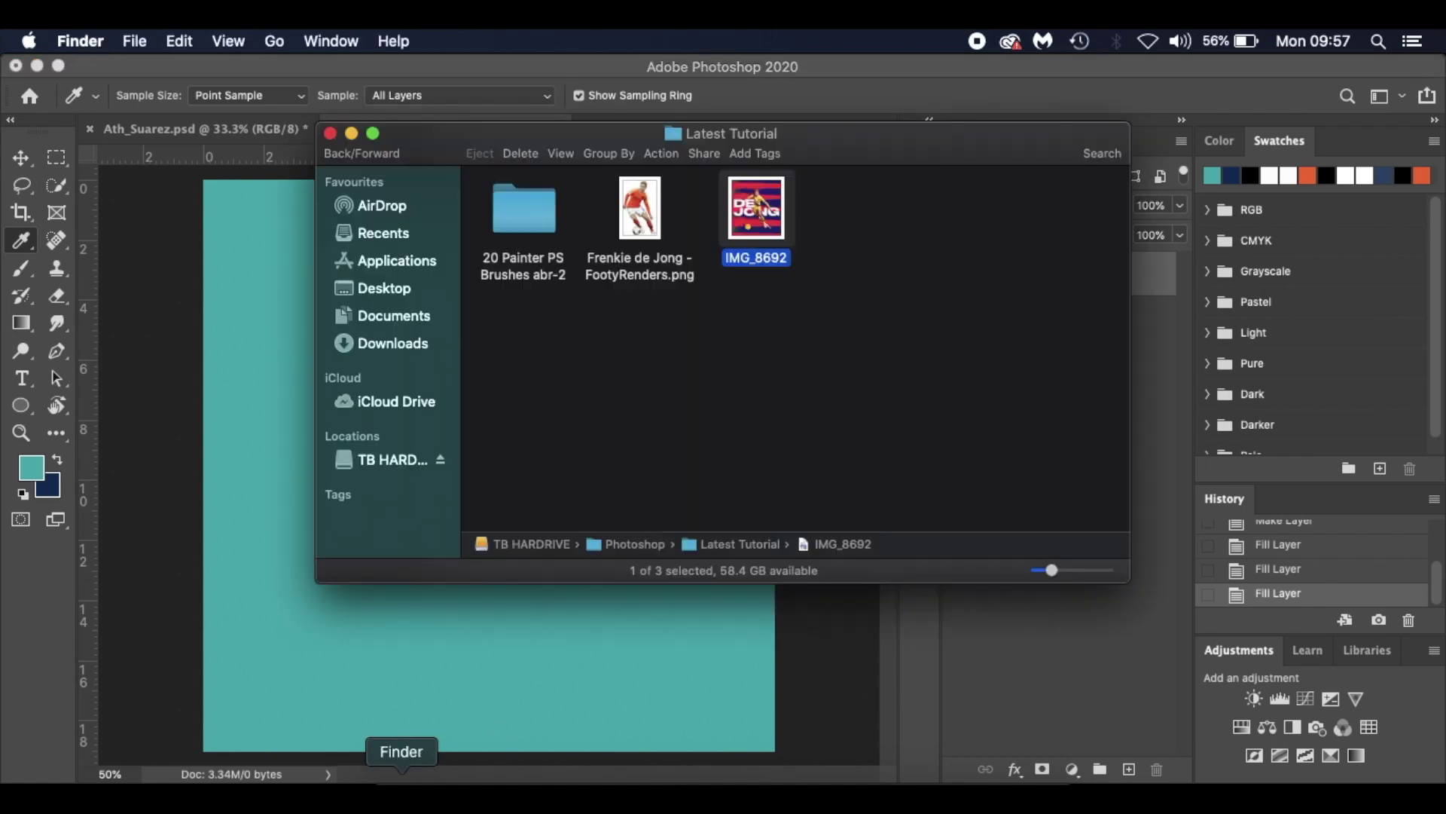
drag(641, 219, 254, 512)
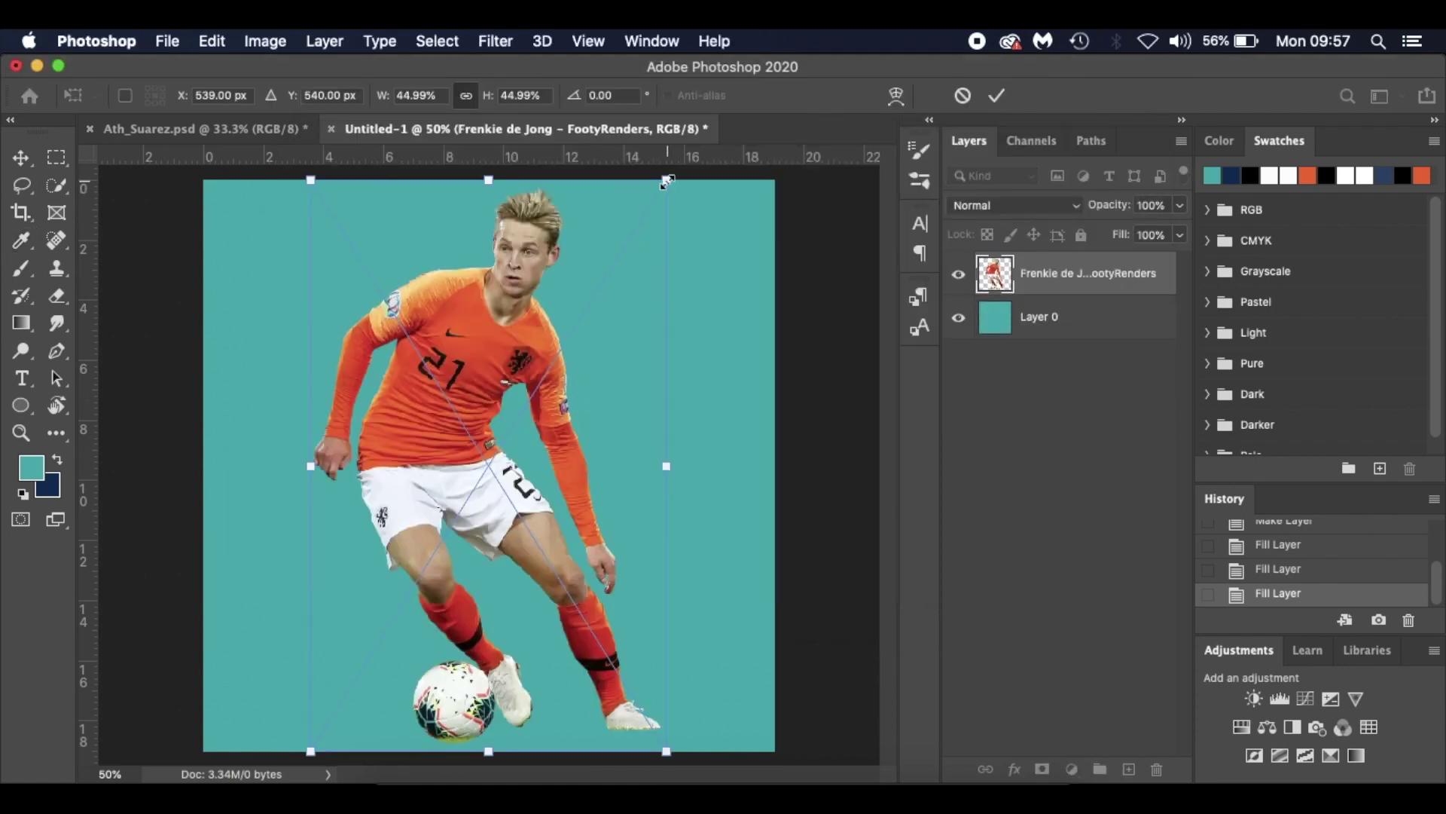
drag(667, 182, 583, 268)
key(Return)
key(i)
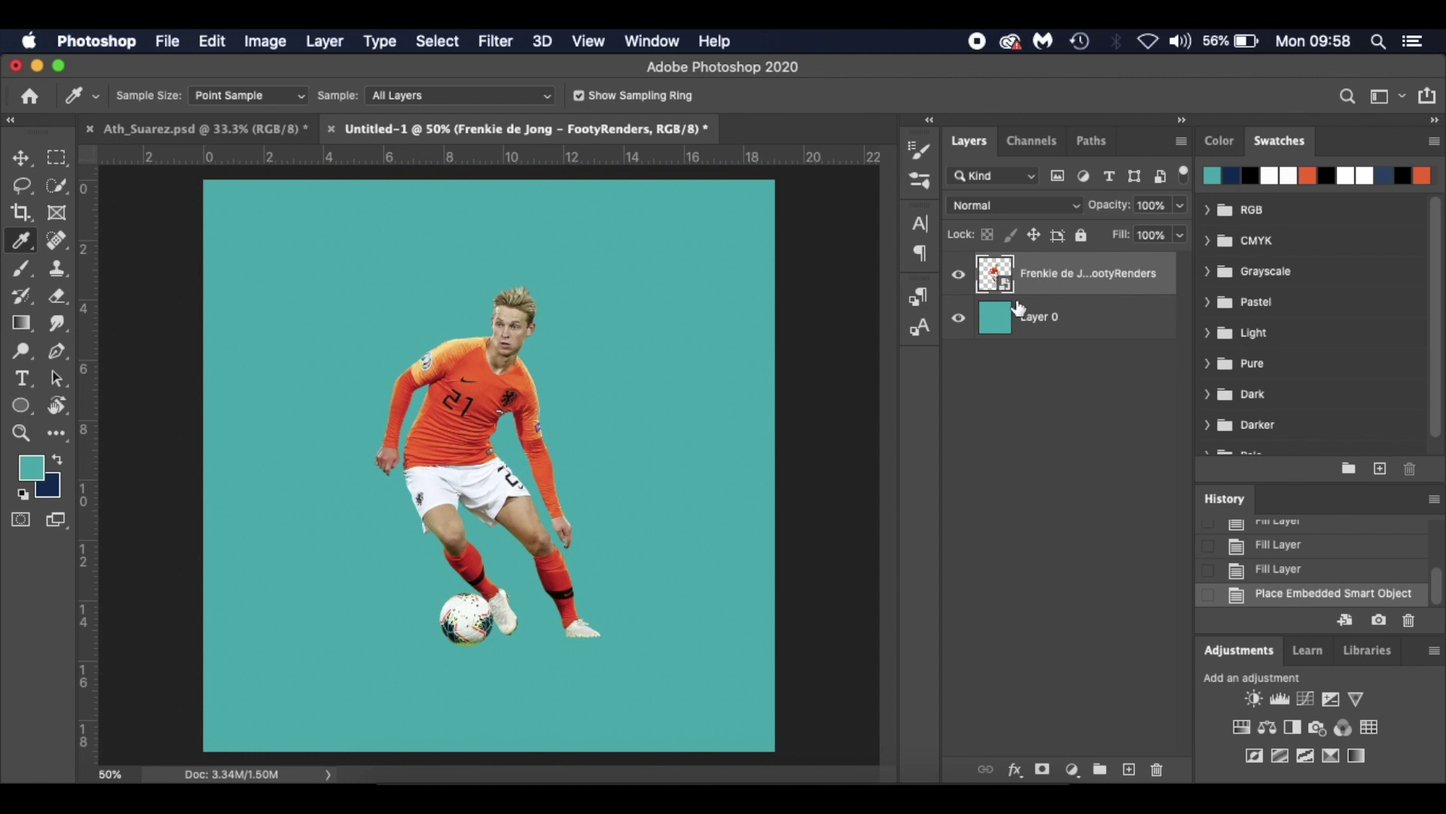
Add an empty layer directly above Layer 0 and expand the 20 Painter Brushes group in the Brush tool presets
click(1112, 325)
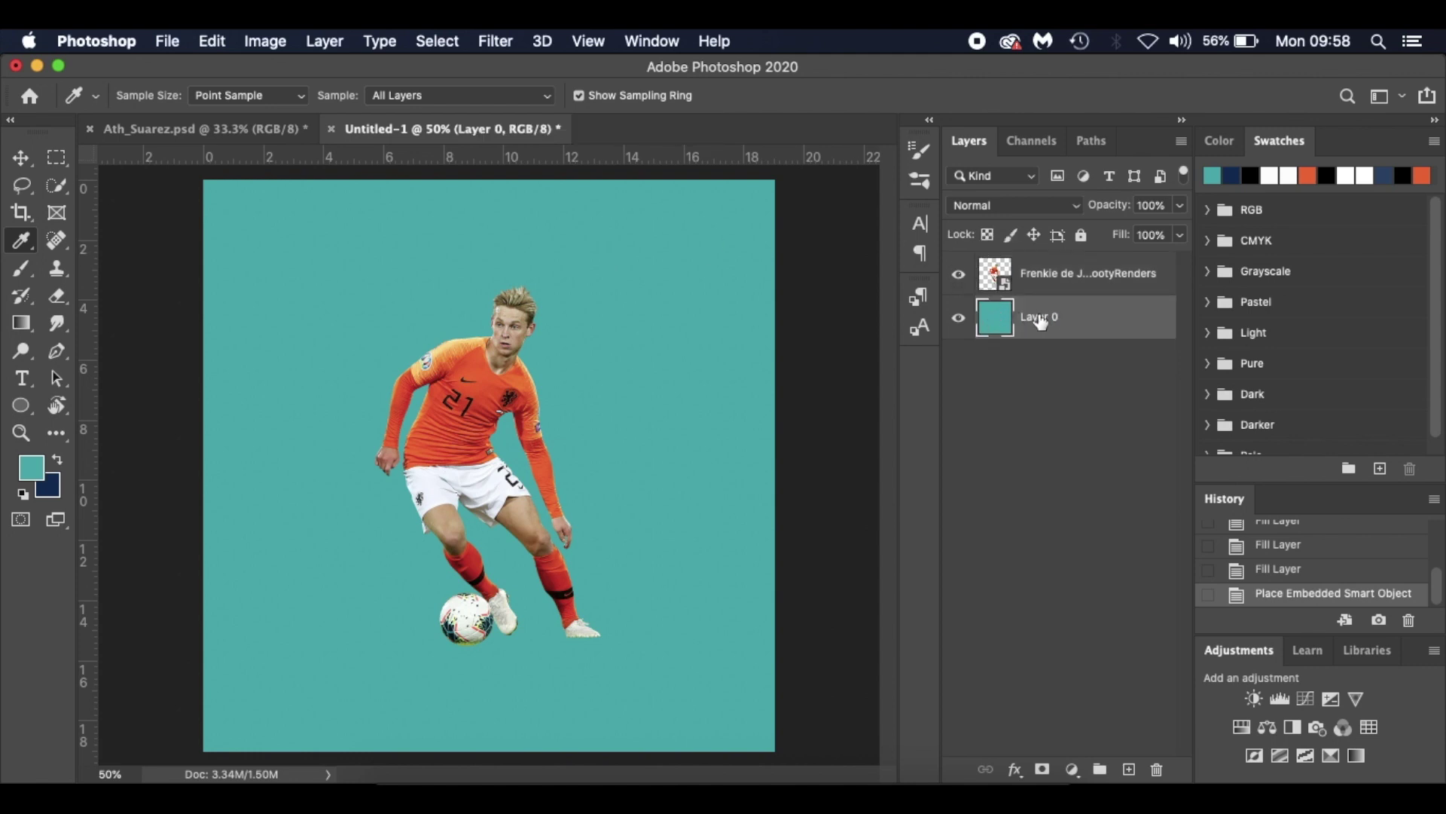
click(1129, 769)
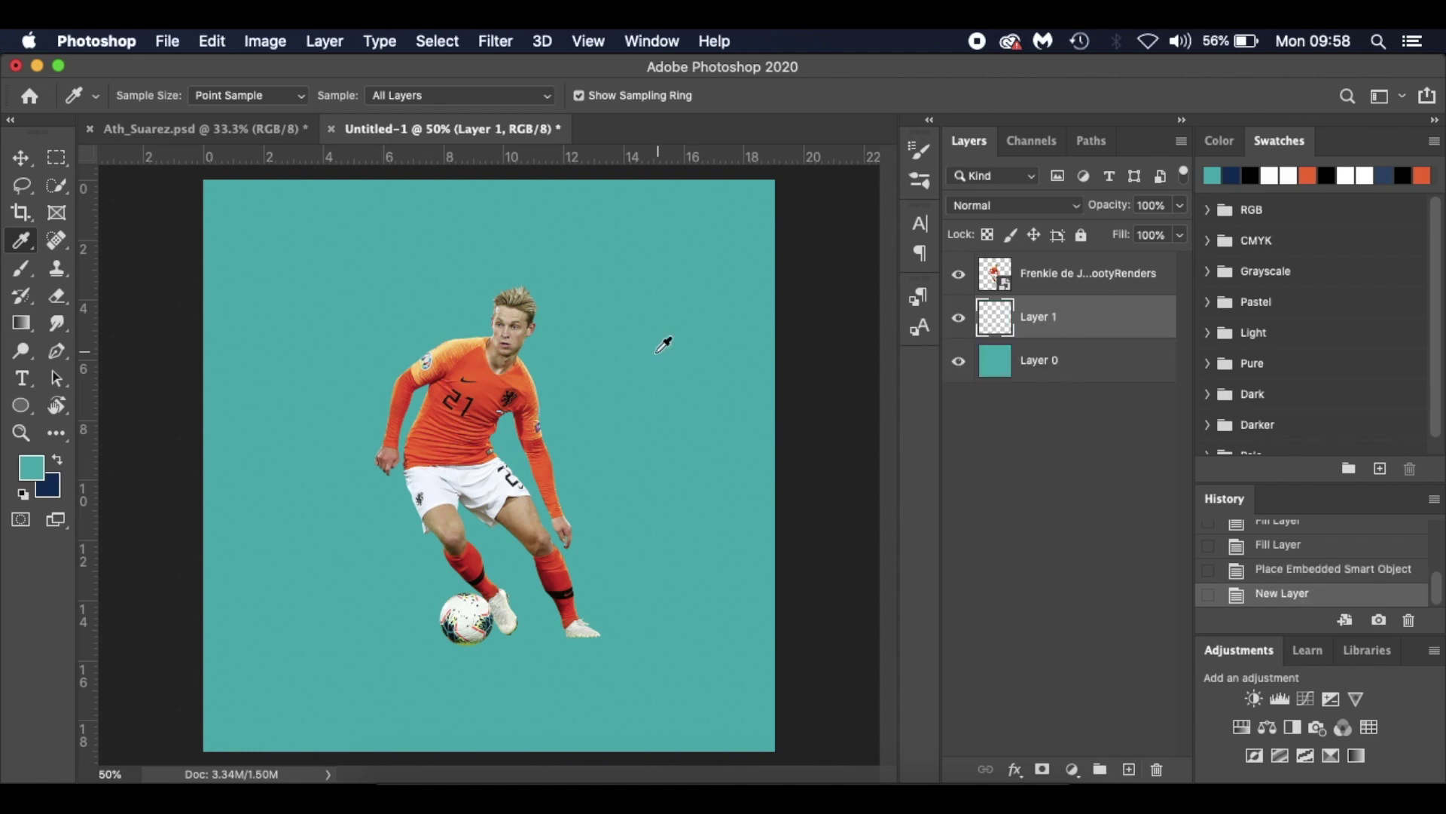
key(b)
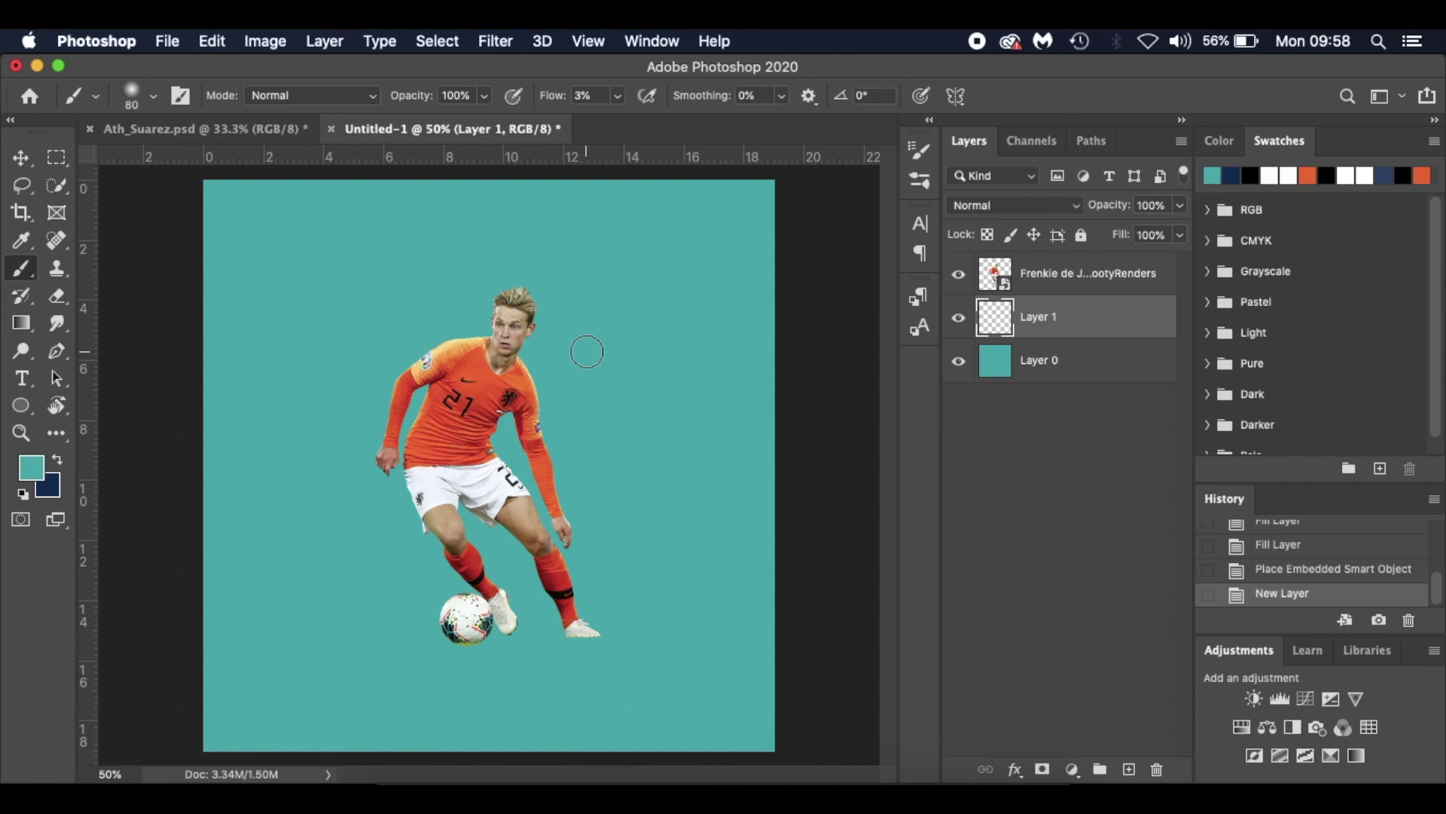
right_click(616, 342)
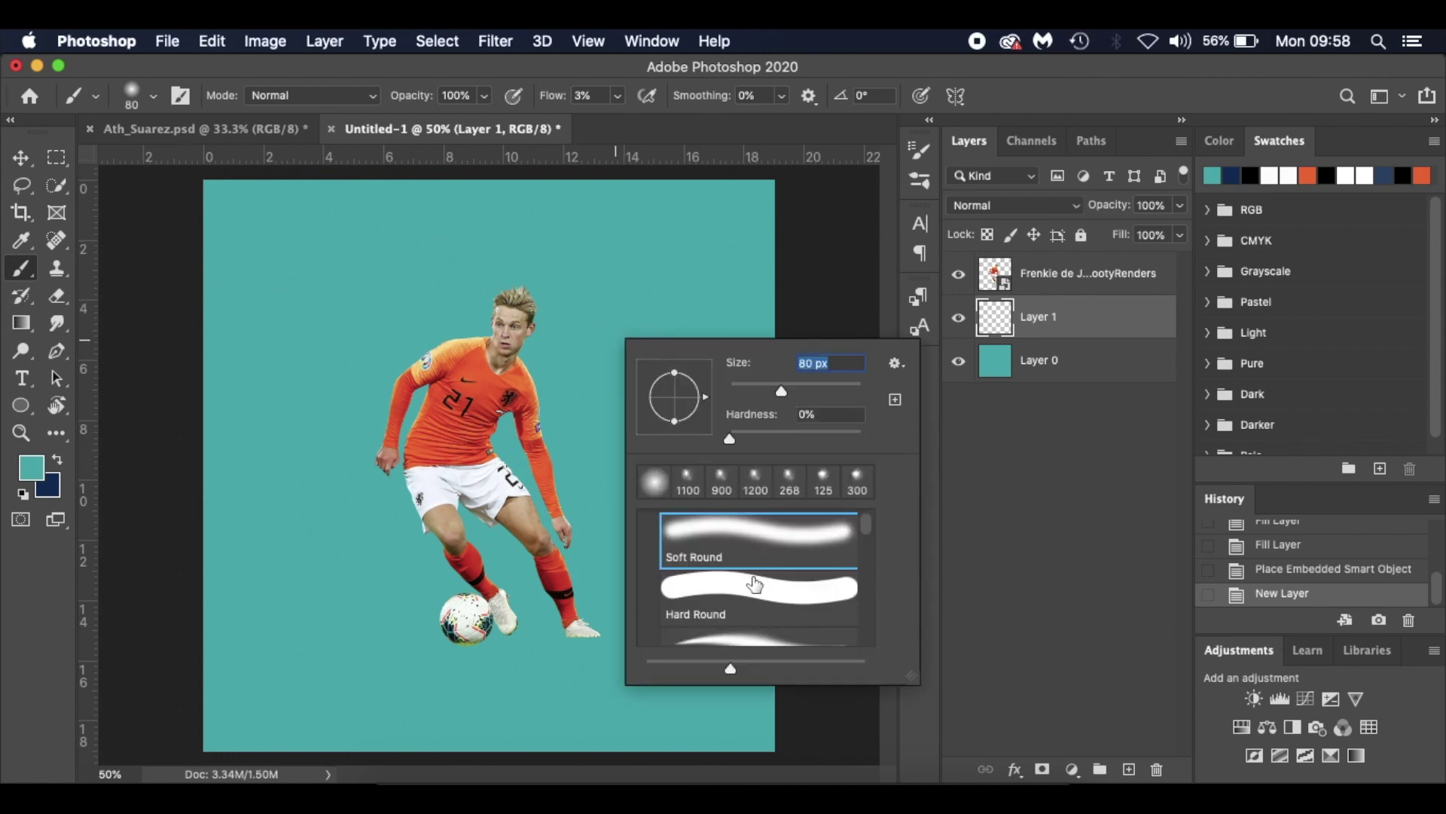
drag(865, 526, 864, 663)
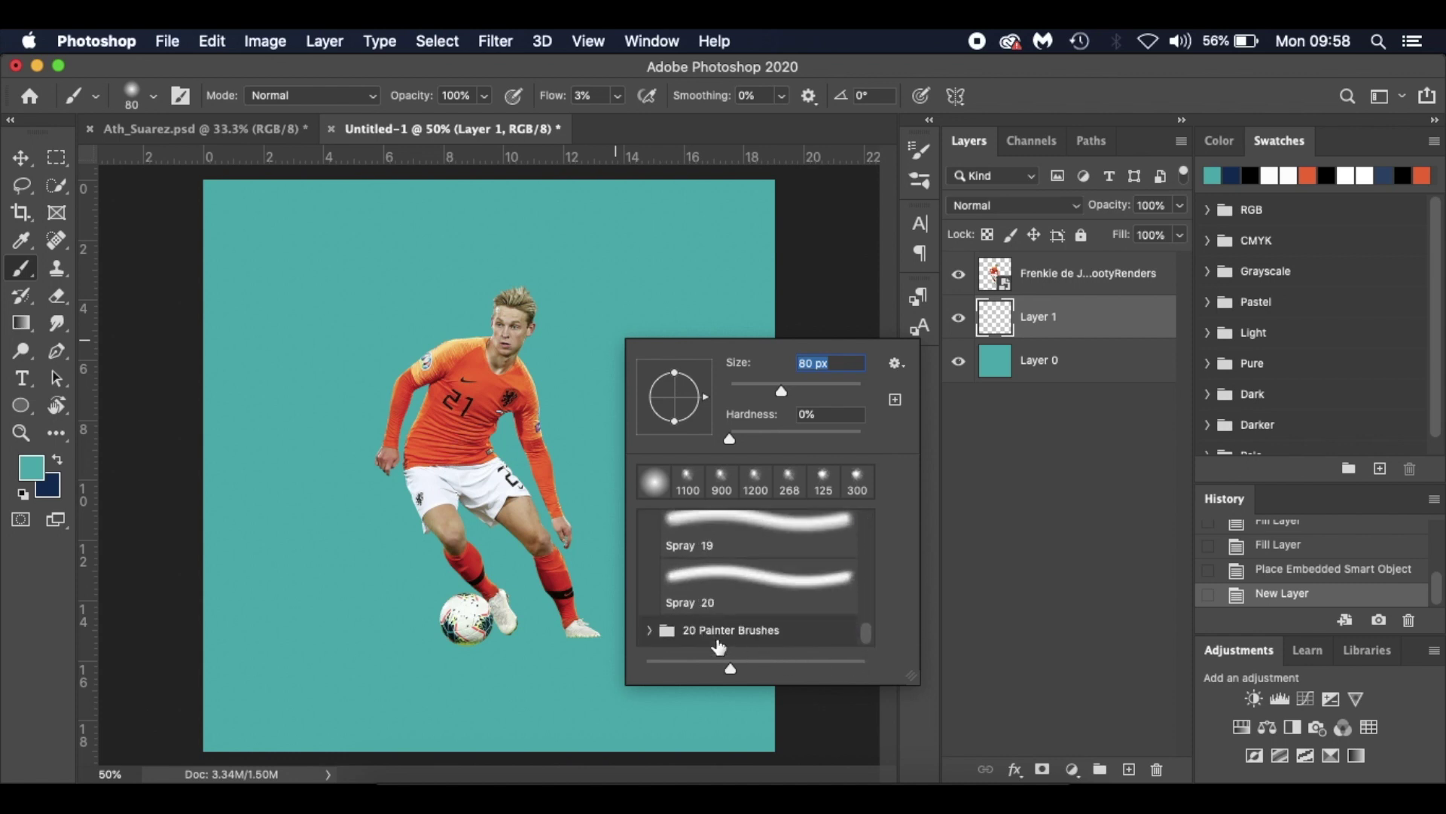
click(648, 631)
scroll(731, 614, down, 3)
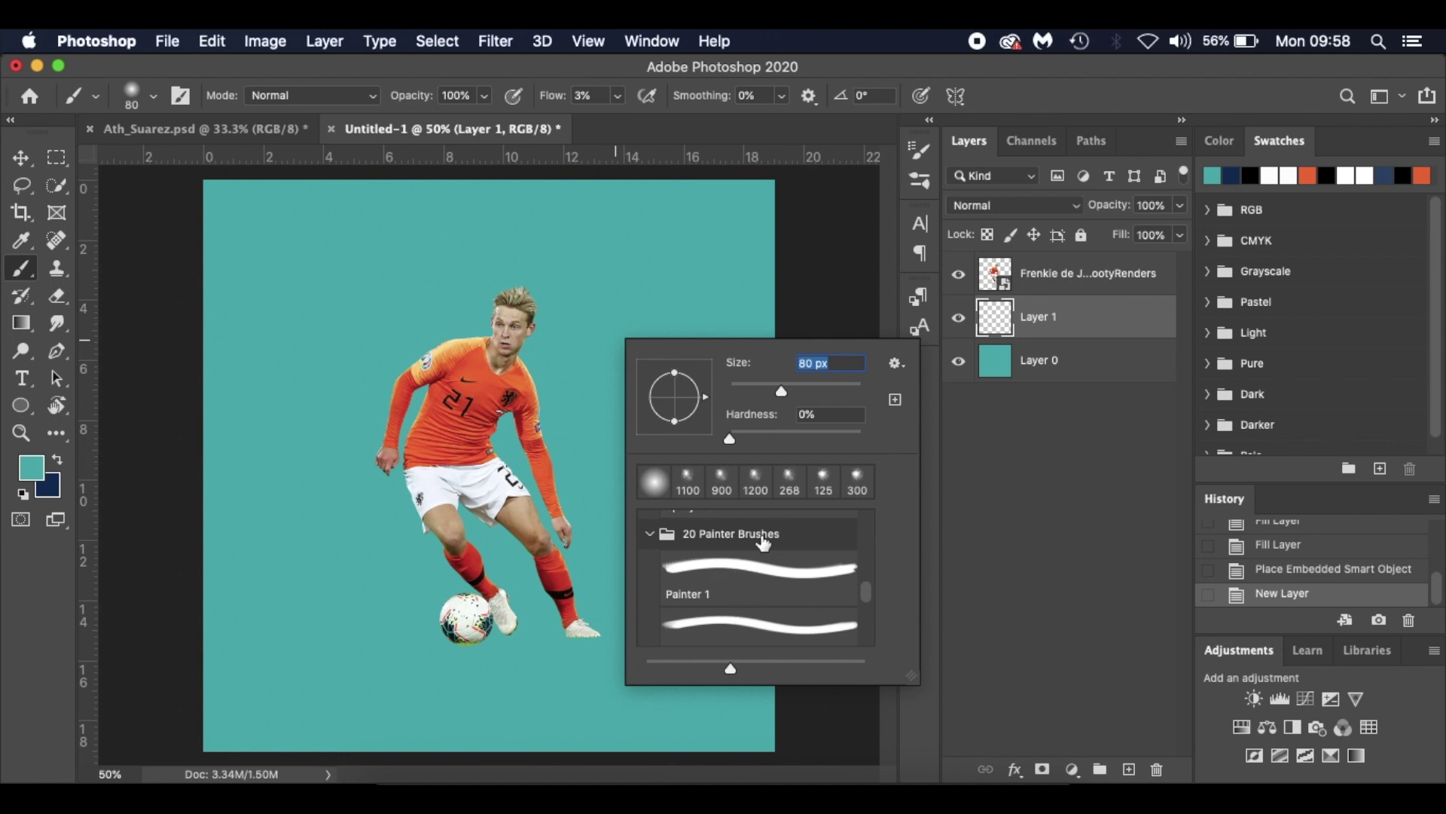
click(896, 364)
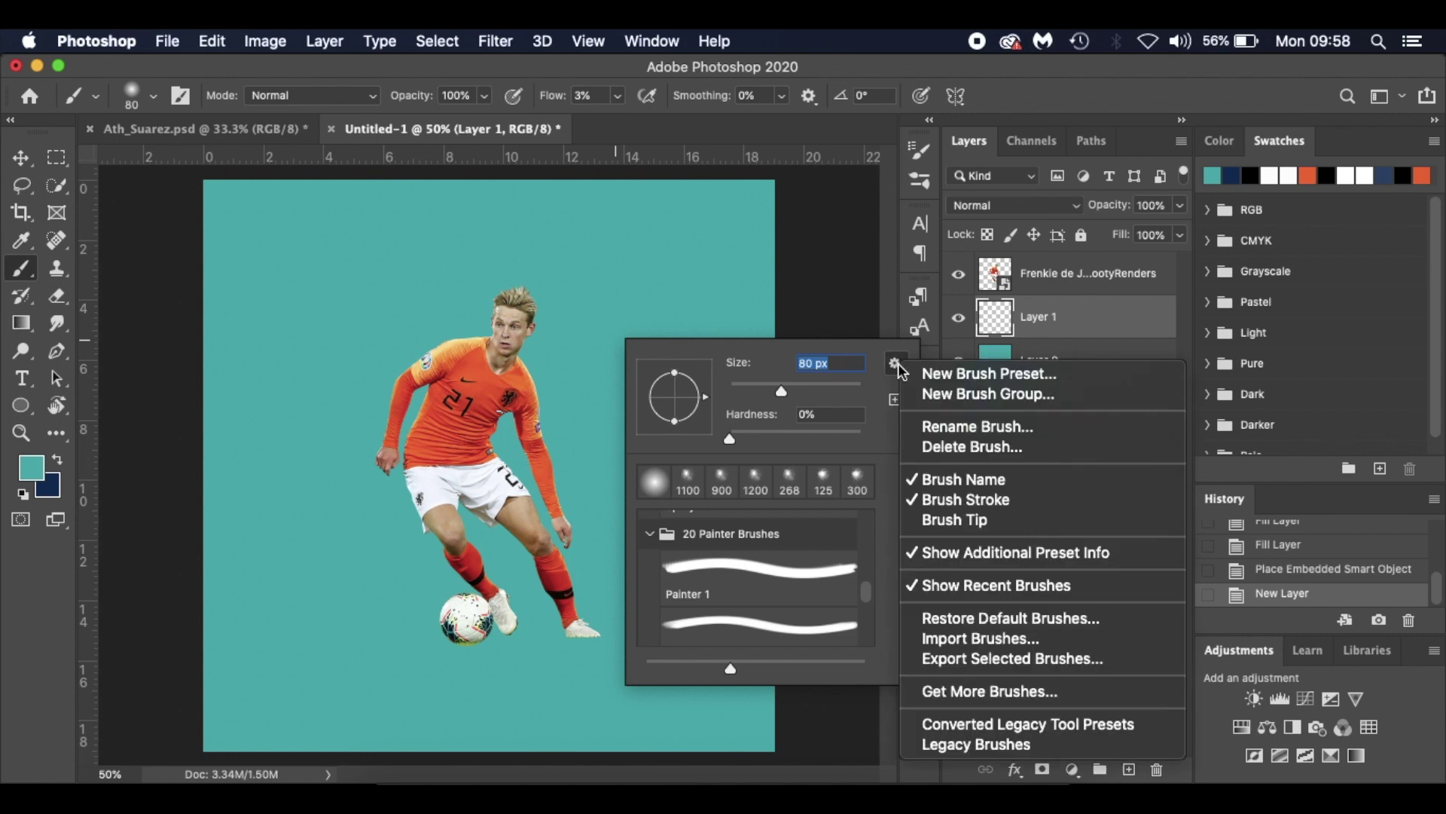
click(957, 641)
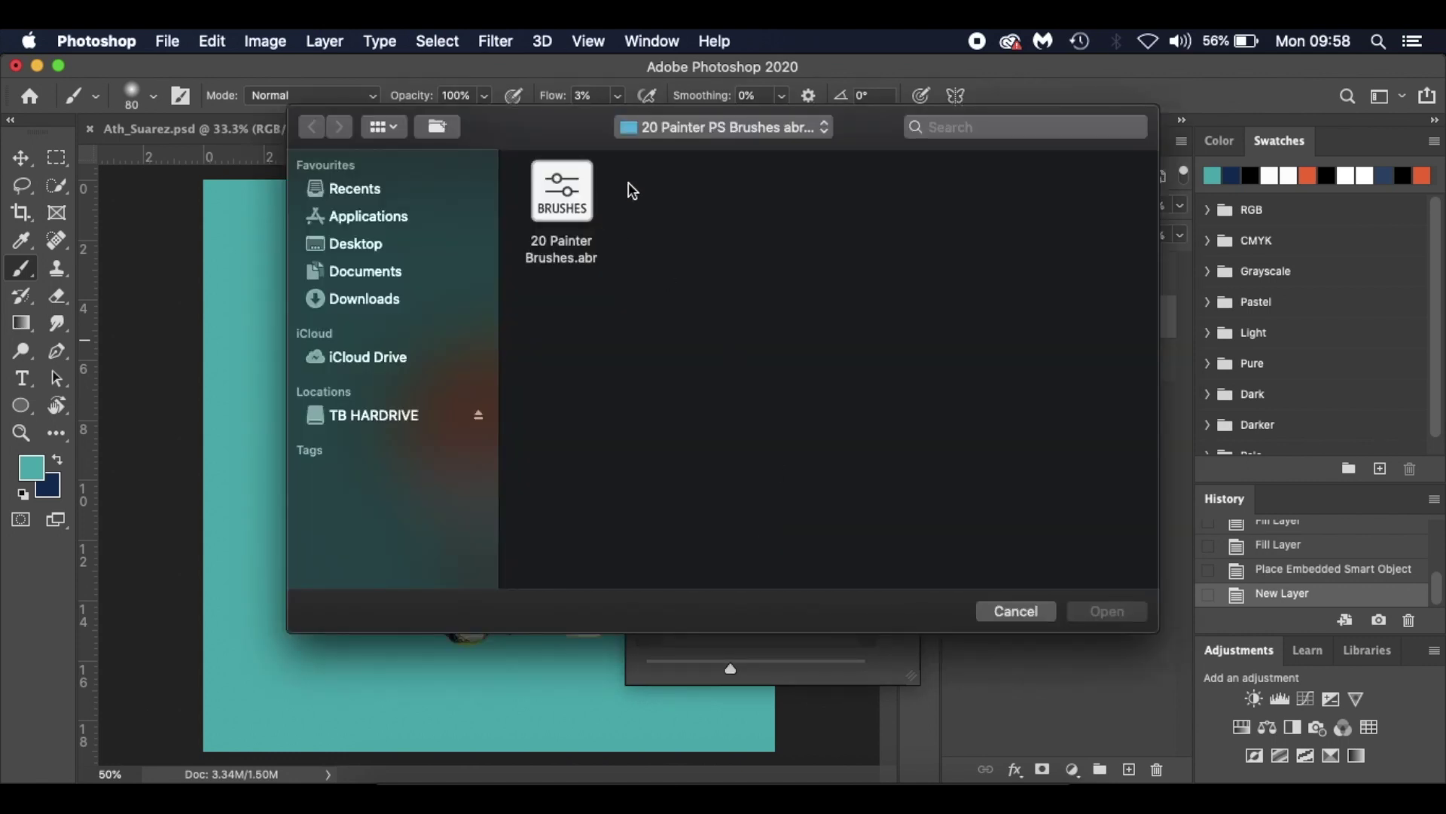
click(1003, 611)
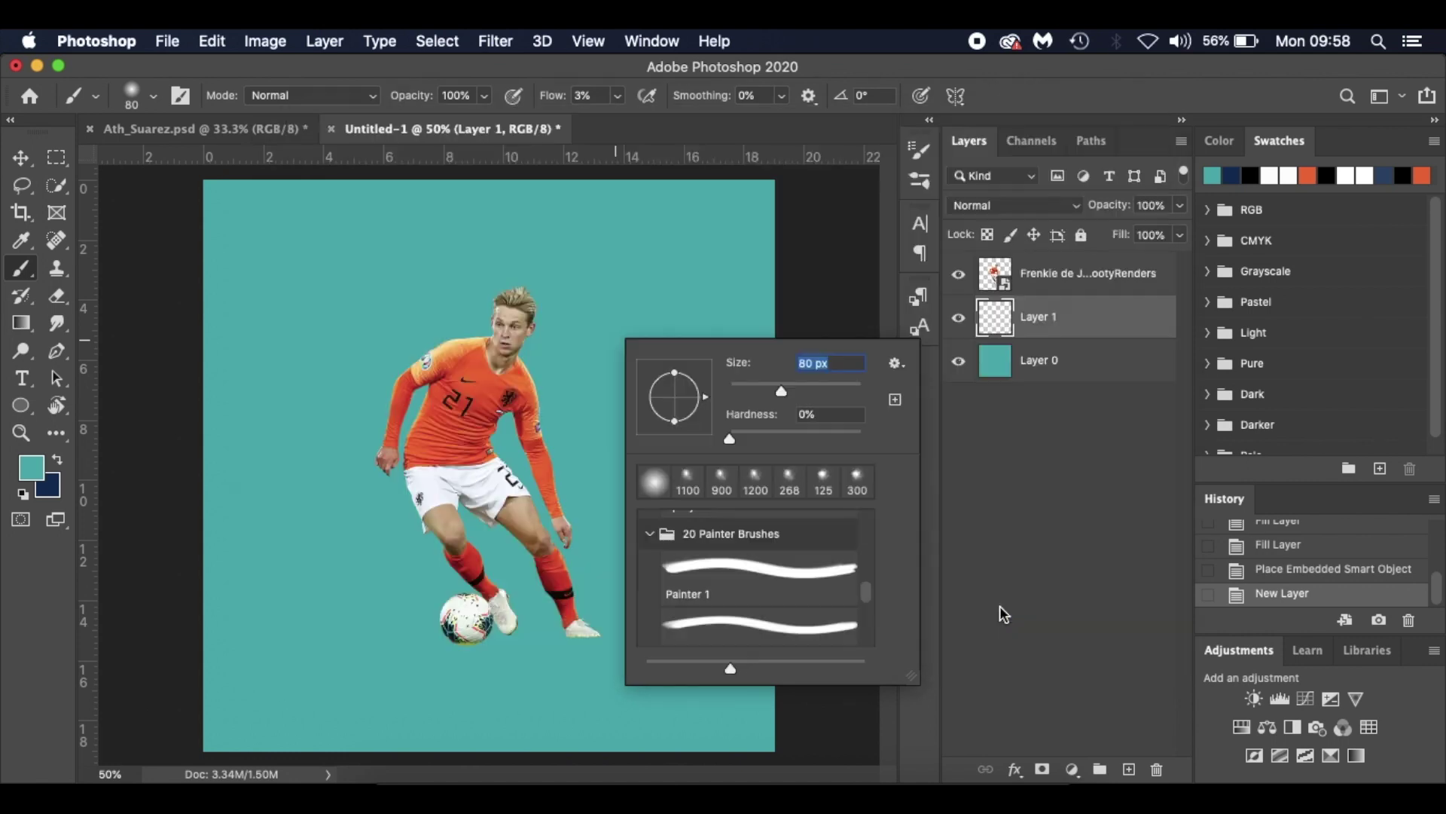
Choose the Painter 2 brush at 2500 px, flatten its tip with a 1° angle, and undo a test stamp
click(759, 577)
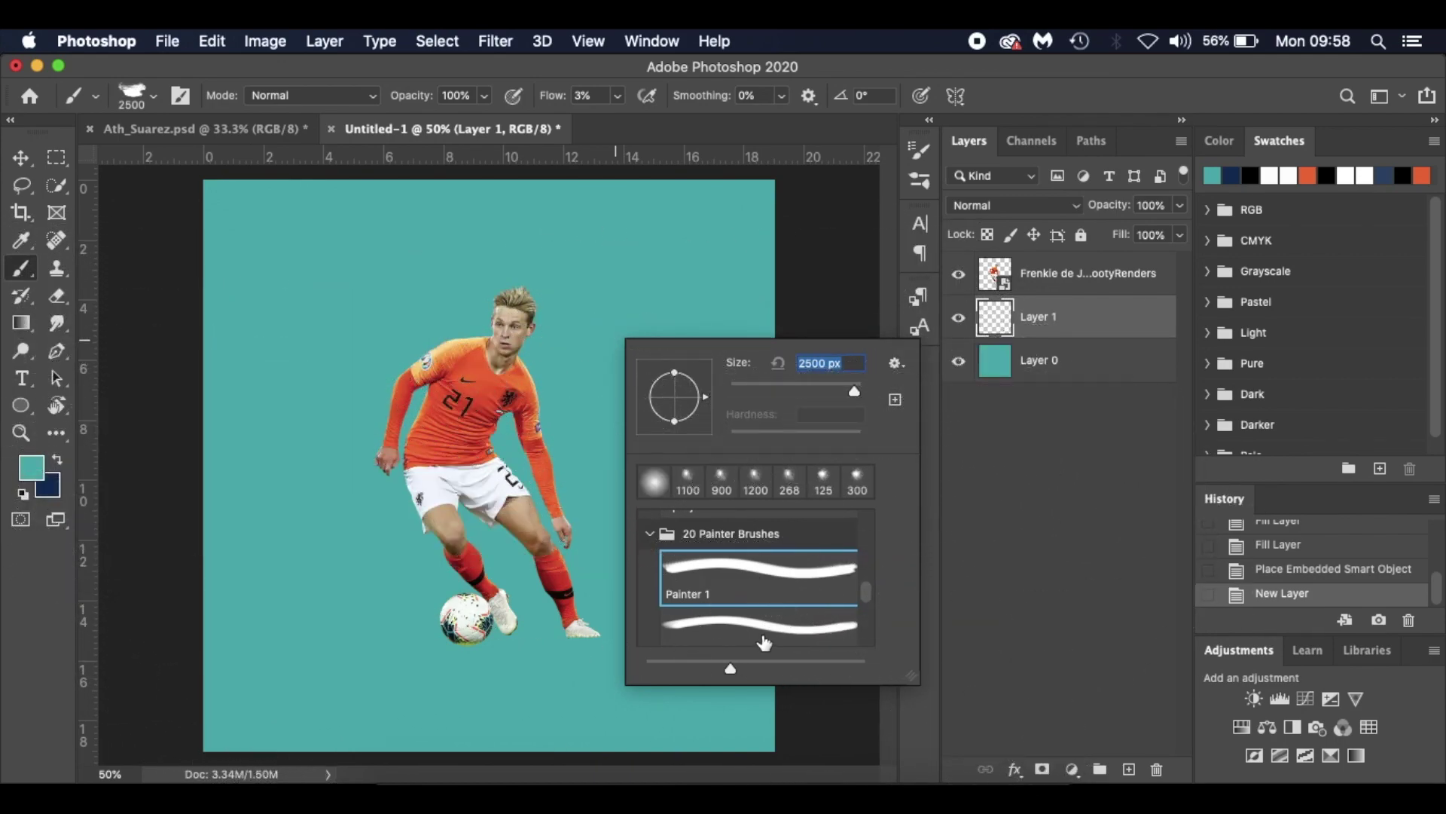
click(761, 635)
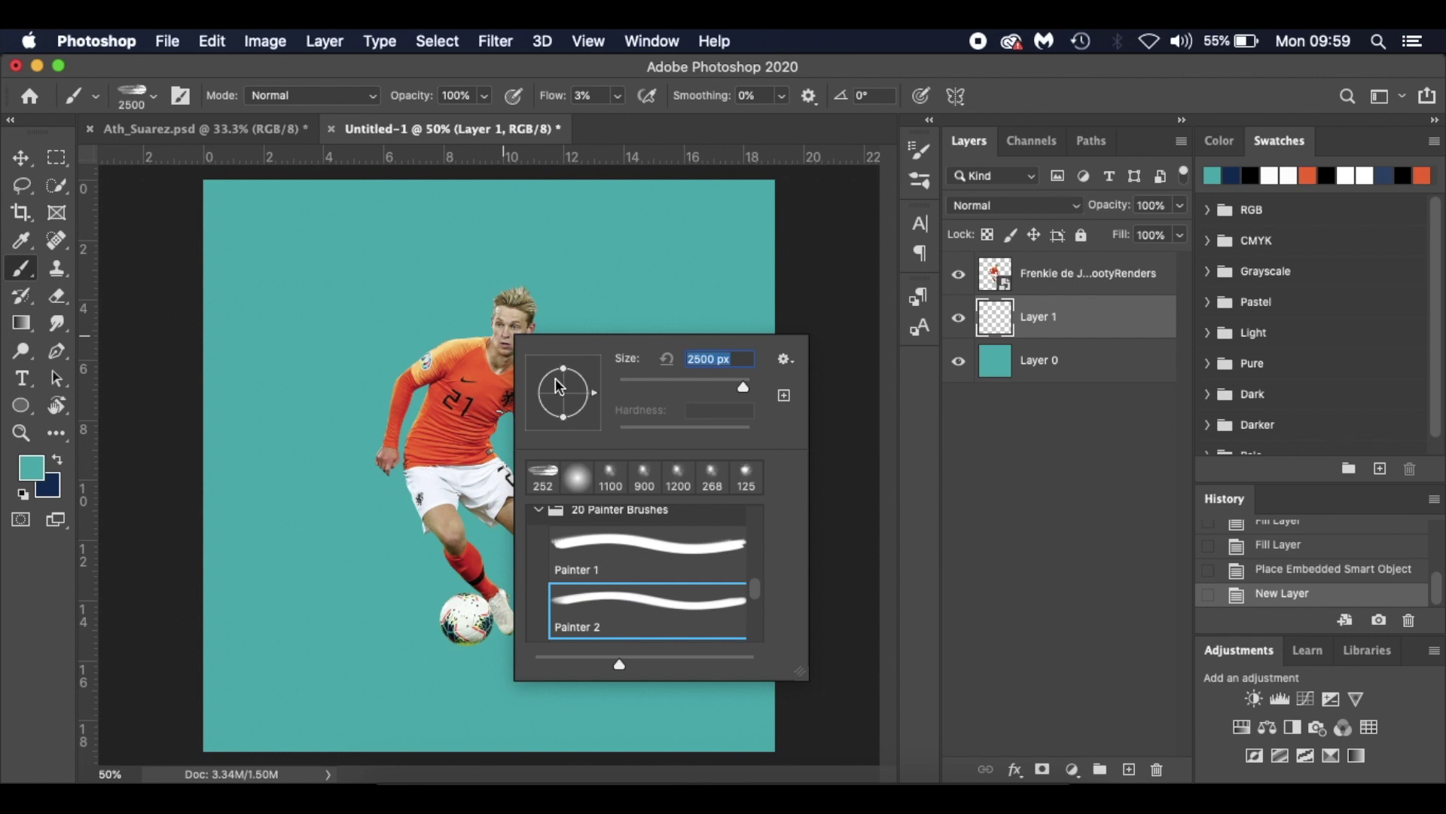
drag(567, 374, 568, 391)
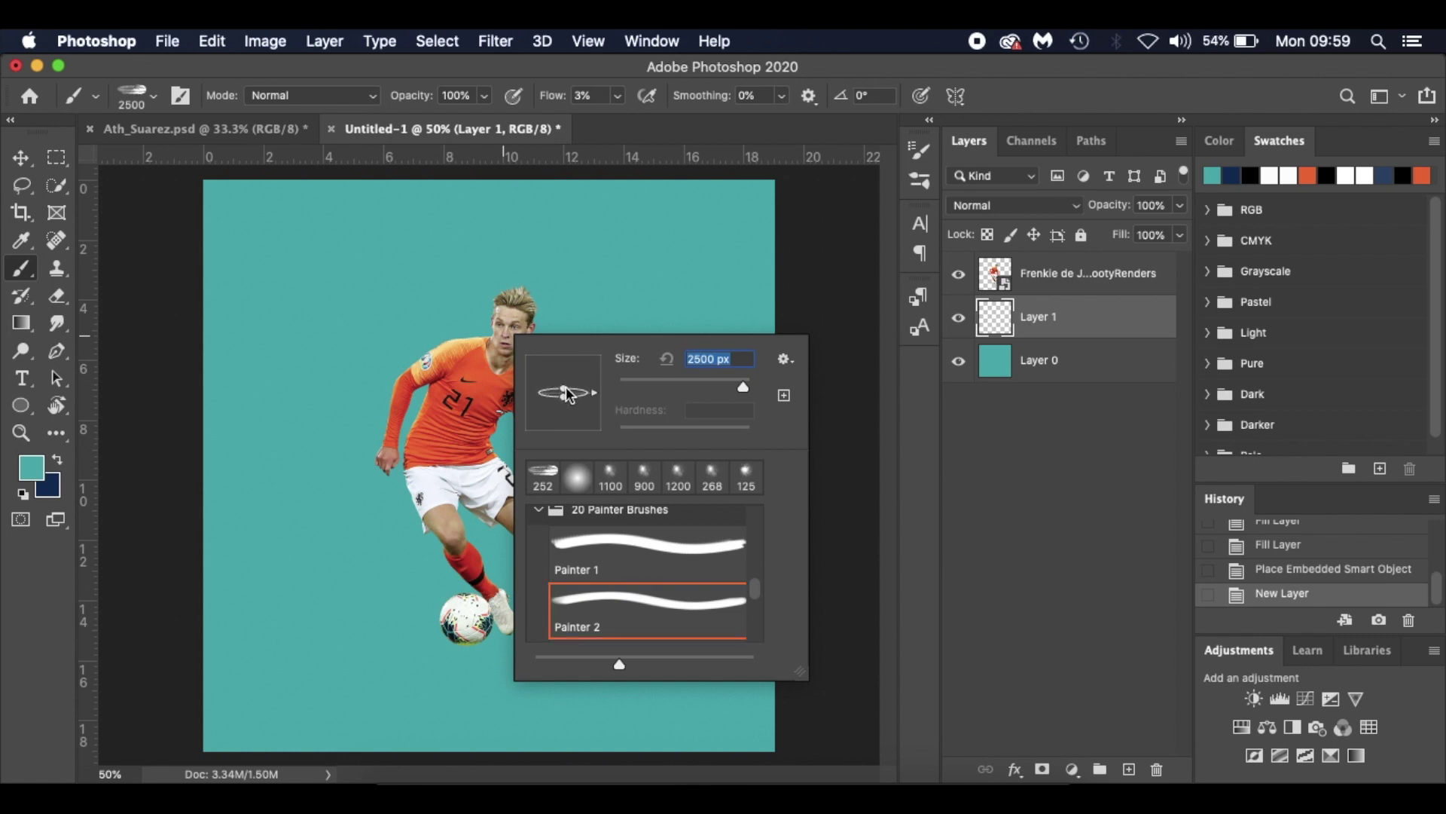
mouse_move(569, 407)
mouse_down()
mouse_move(575, 394)
mouse_move(564, 400)
mouse_up()
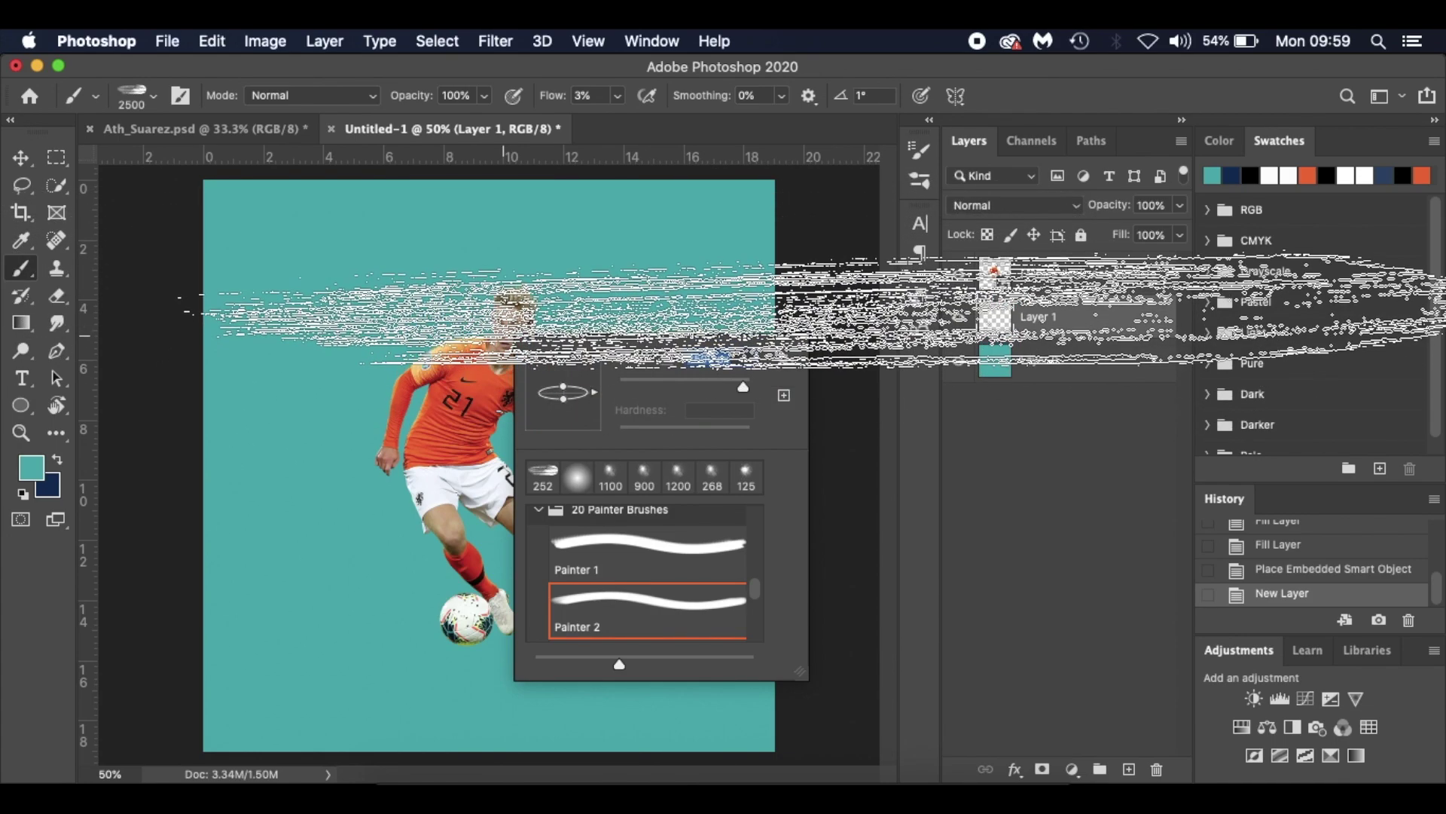
click(703, 345)
key(super+z)
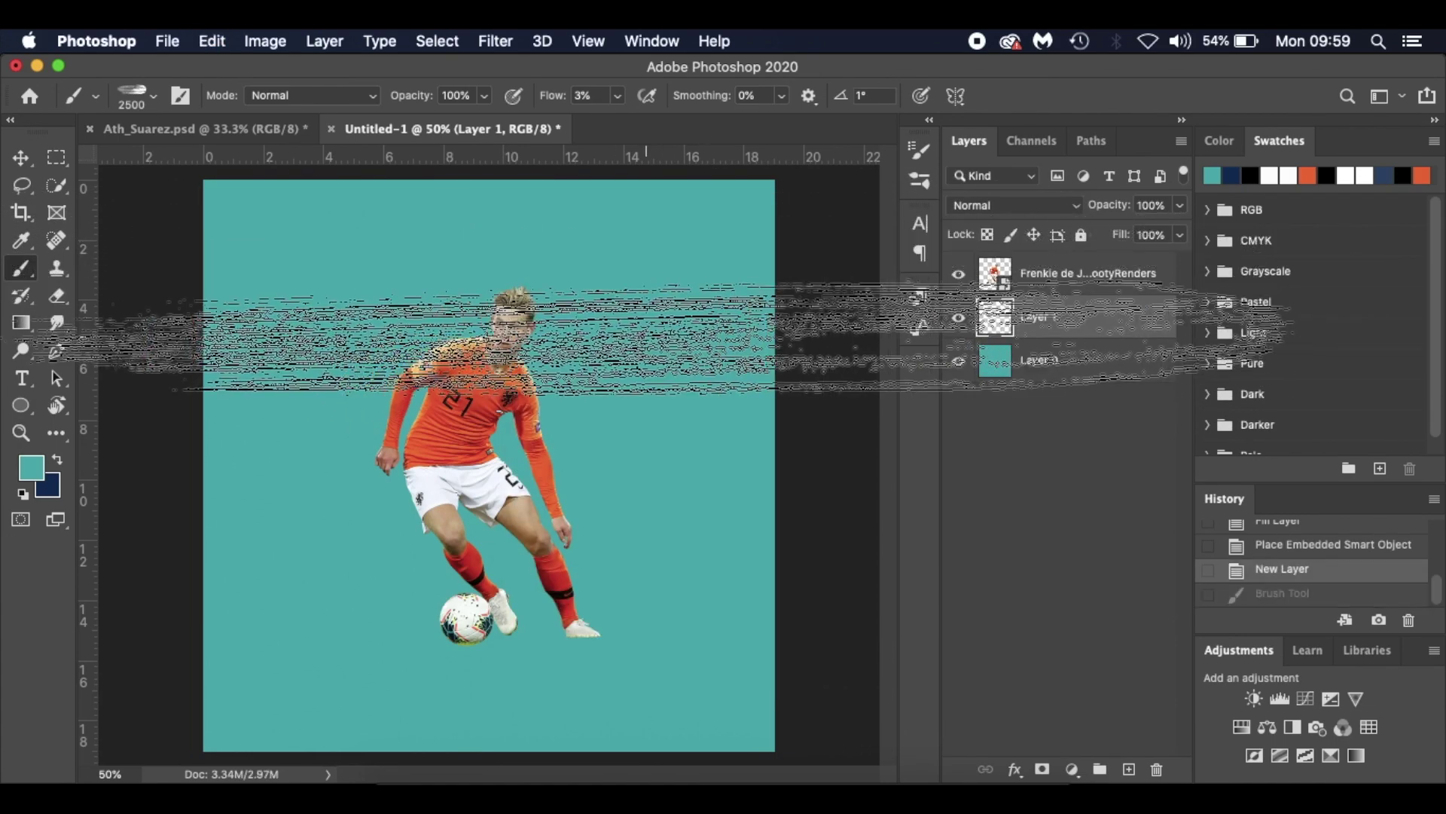
Set the foreground colour to orange f17014 and return to the Brush tool
click(1310, 175)
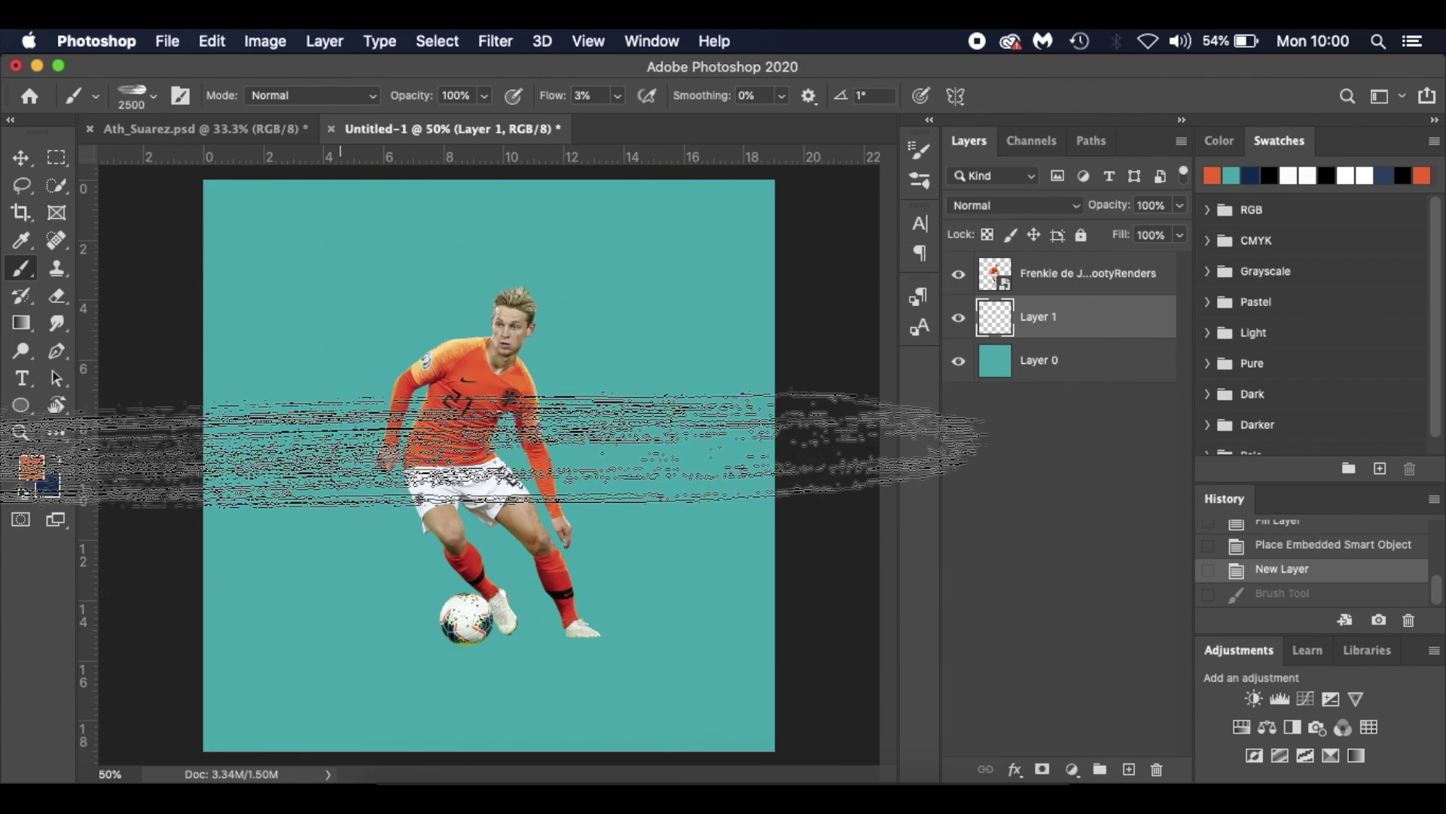
key(i)
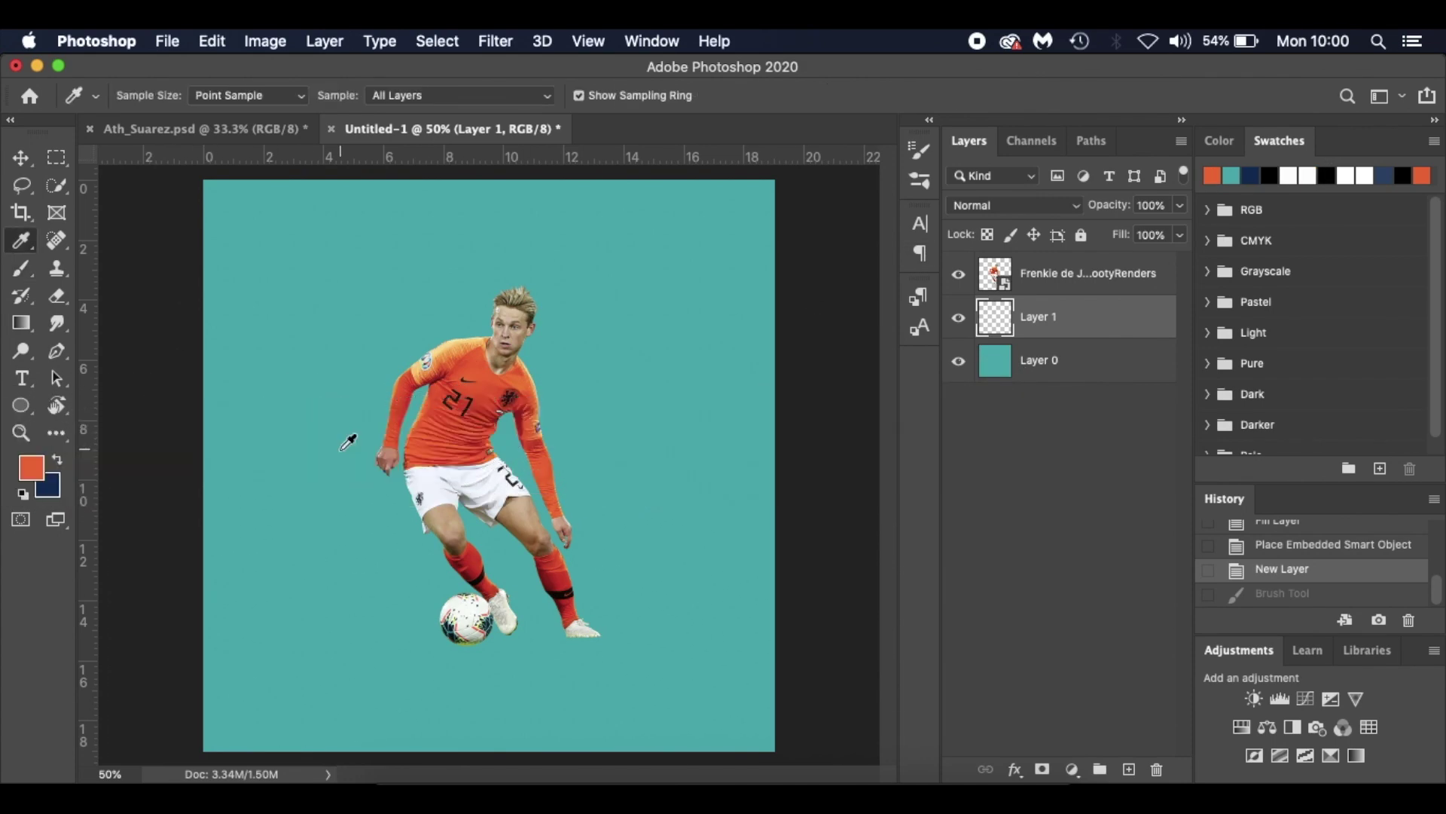
click(32, 471)
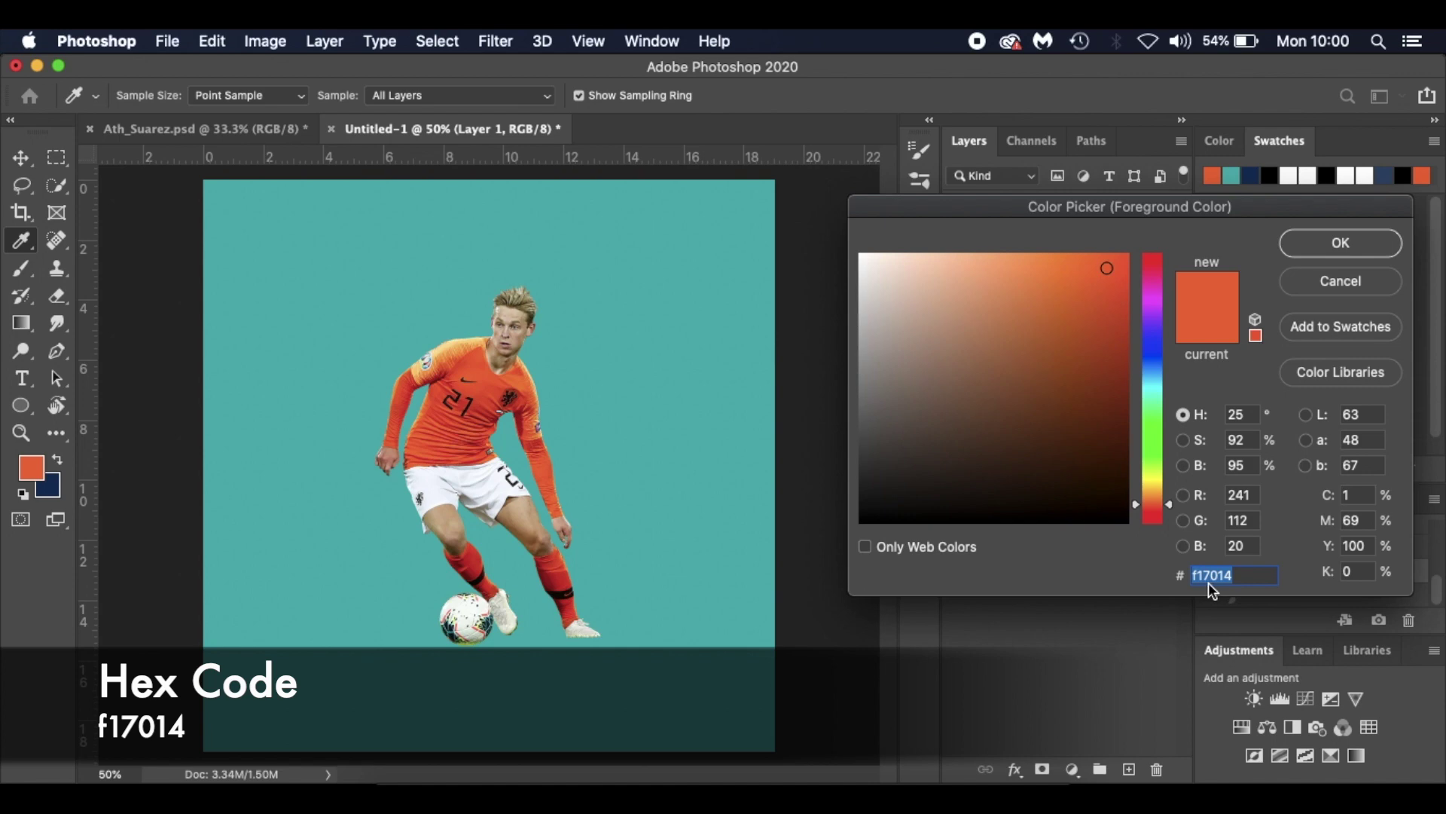
click(1330, 247)
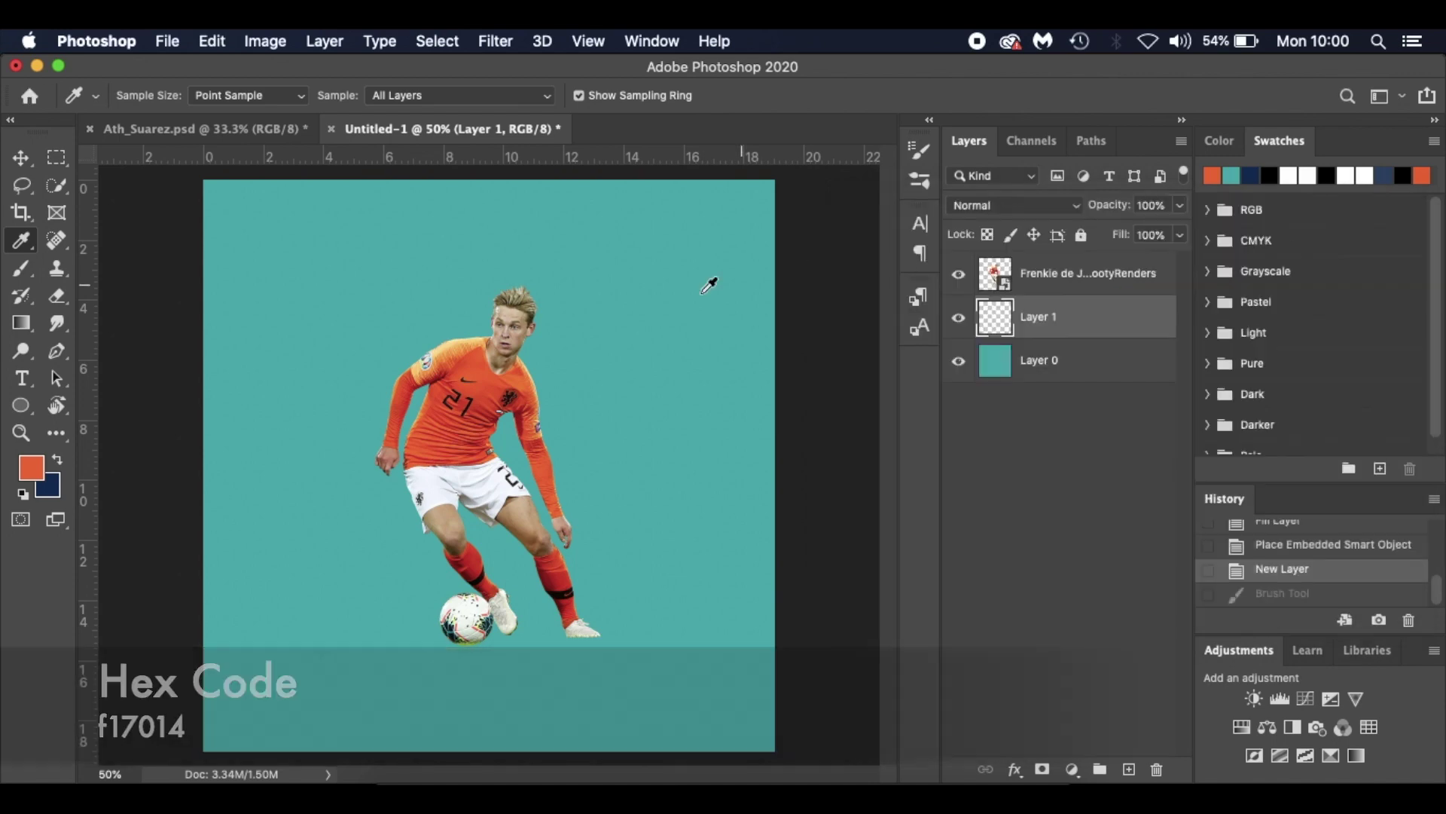
key(b)
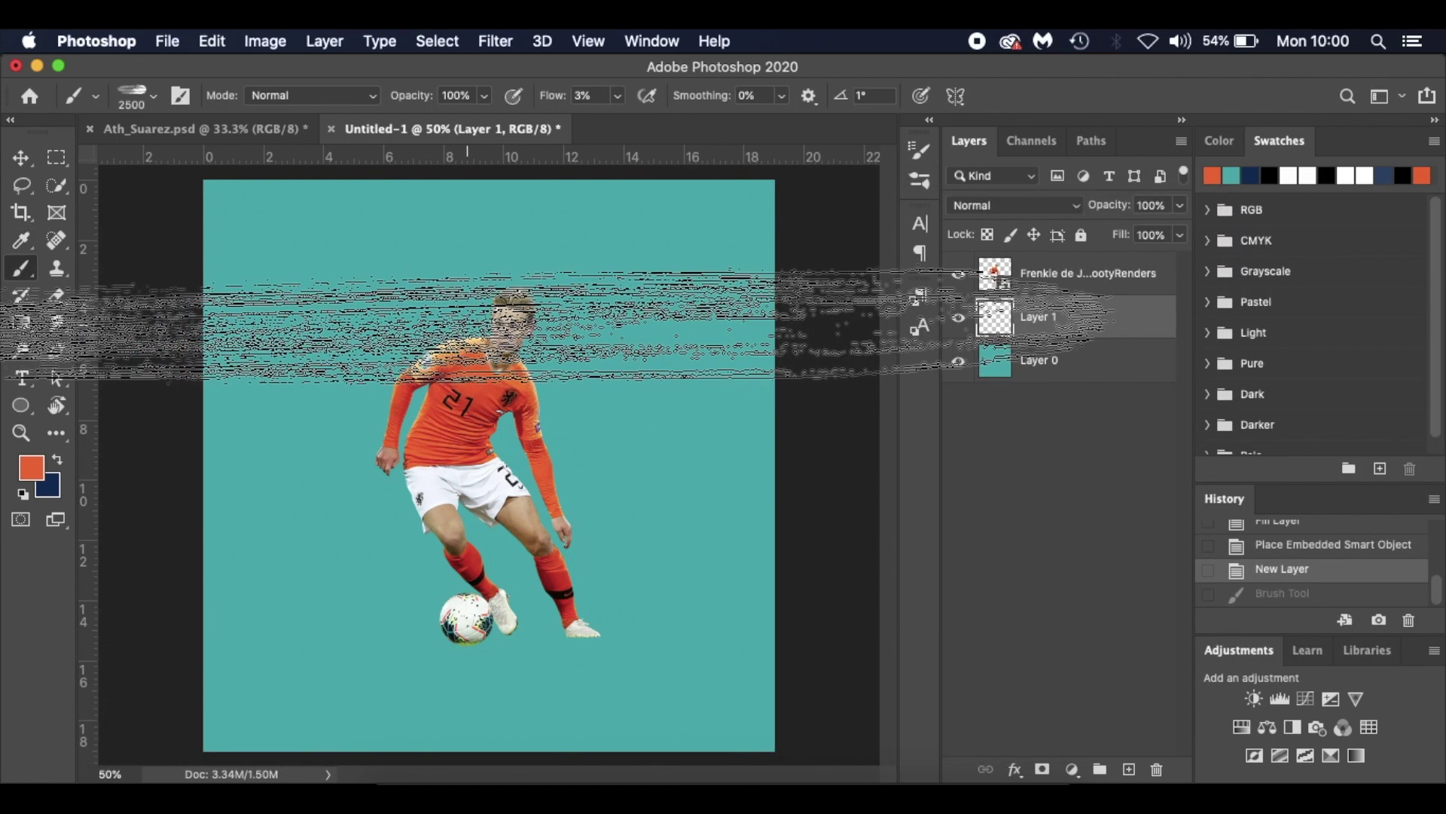
Raise the brush flow to 100% and undo a test stroke across the upper canvas
key(super+shift+z)
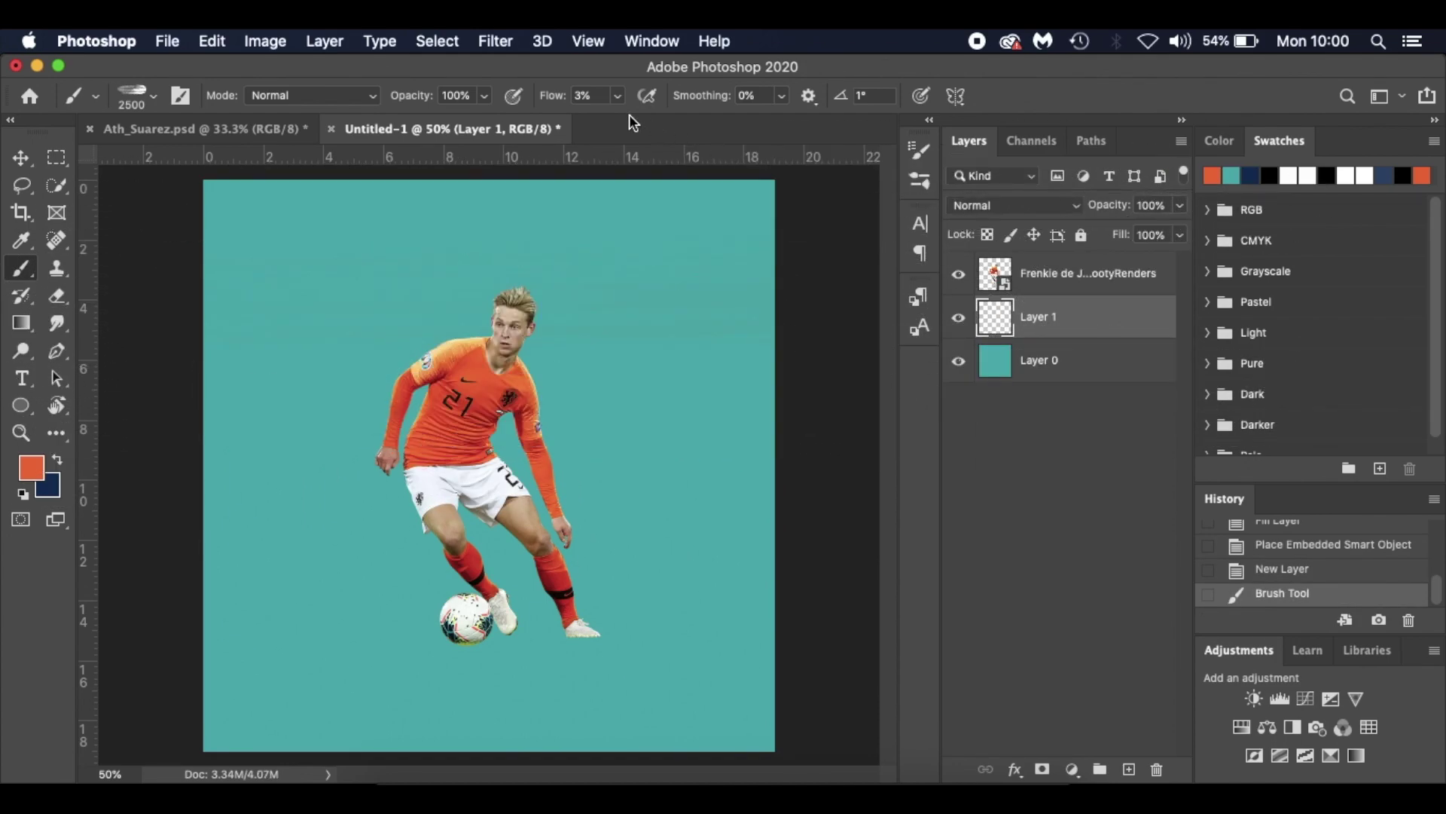
drag(554, 95, 626, 95)
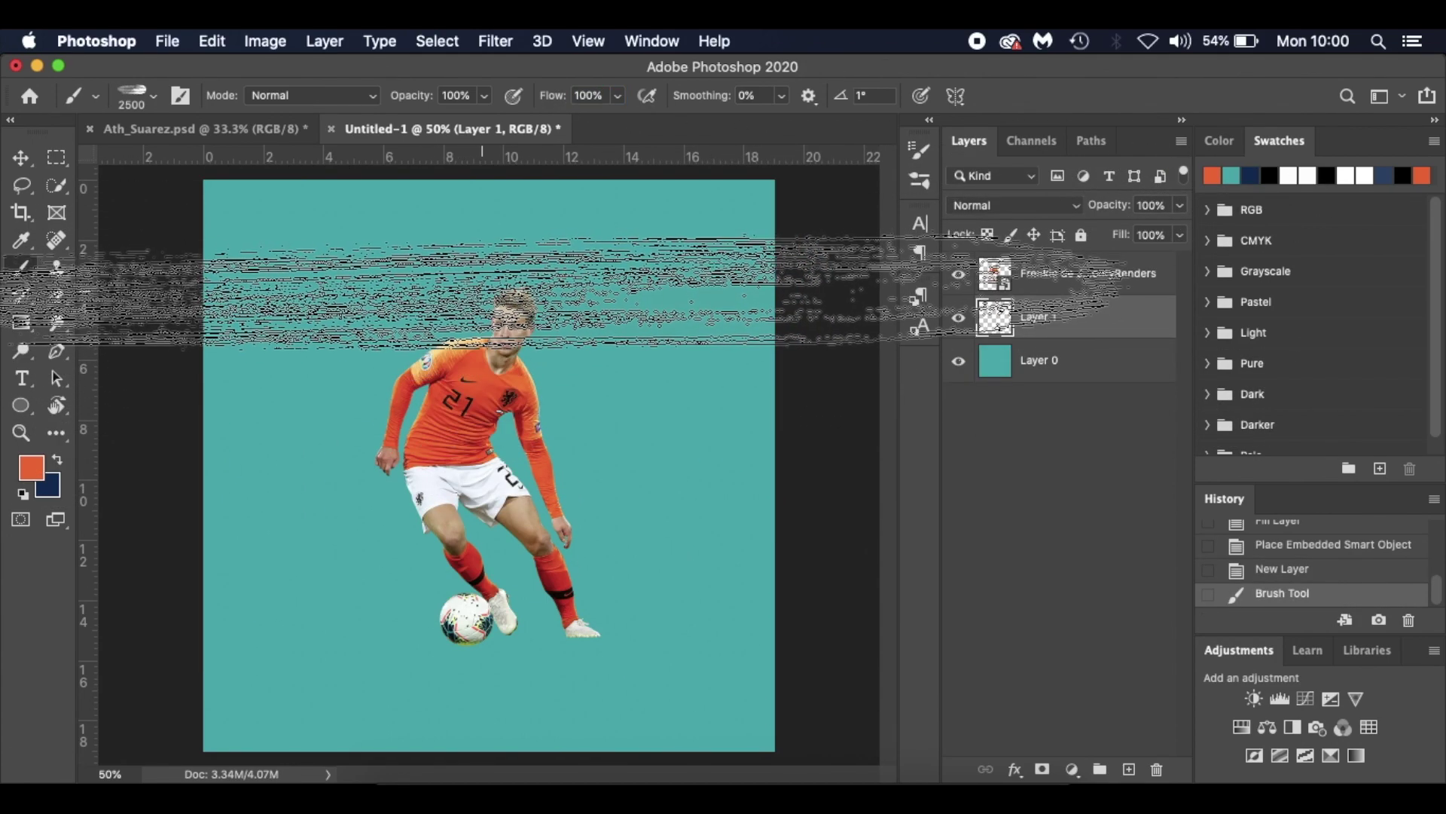
drag(452, 290, 753, 294)
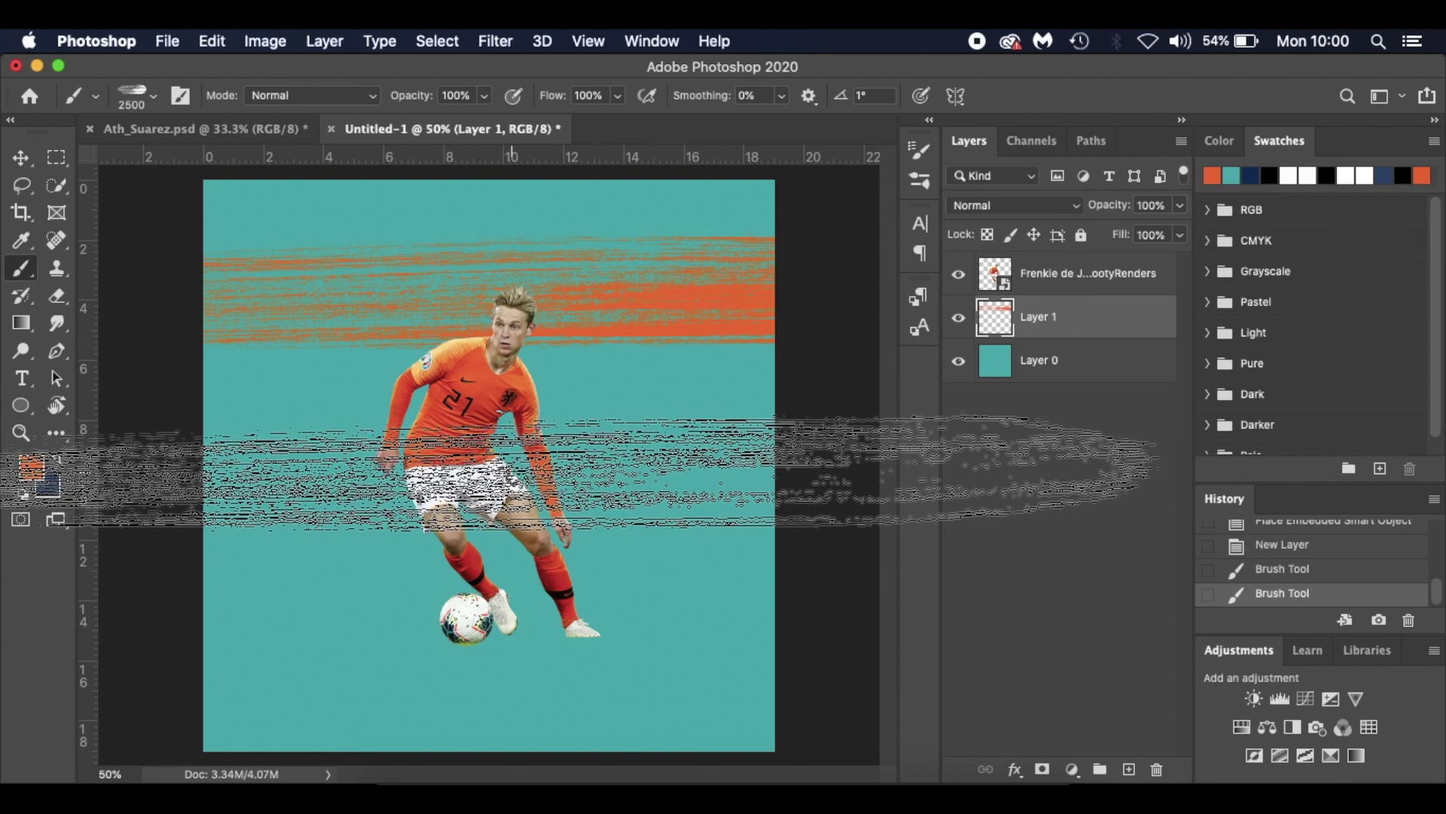
key(super+z)
Reduce the brush to 1400 px and paint horizontal orange stripes above the player's head and across his chest on Layer 1
key(bracketleft)
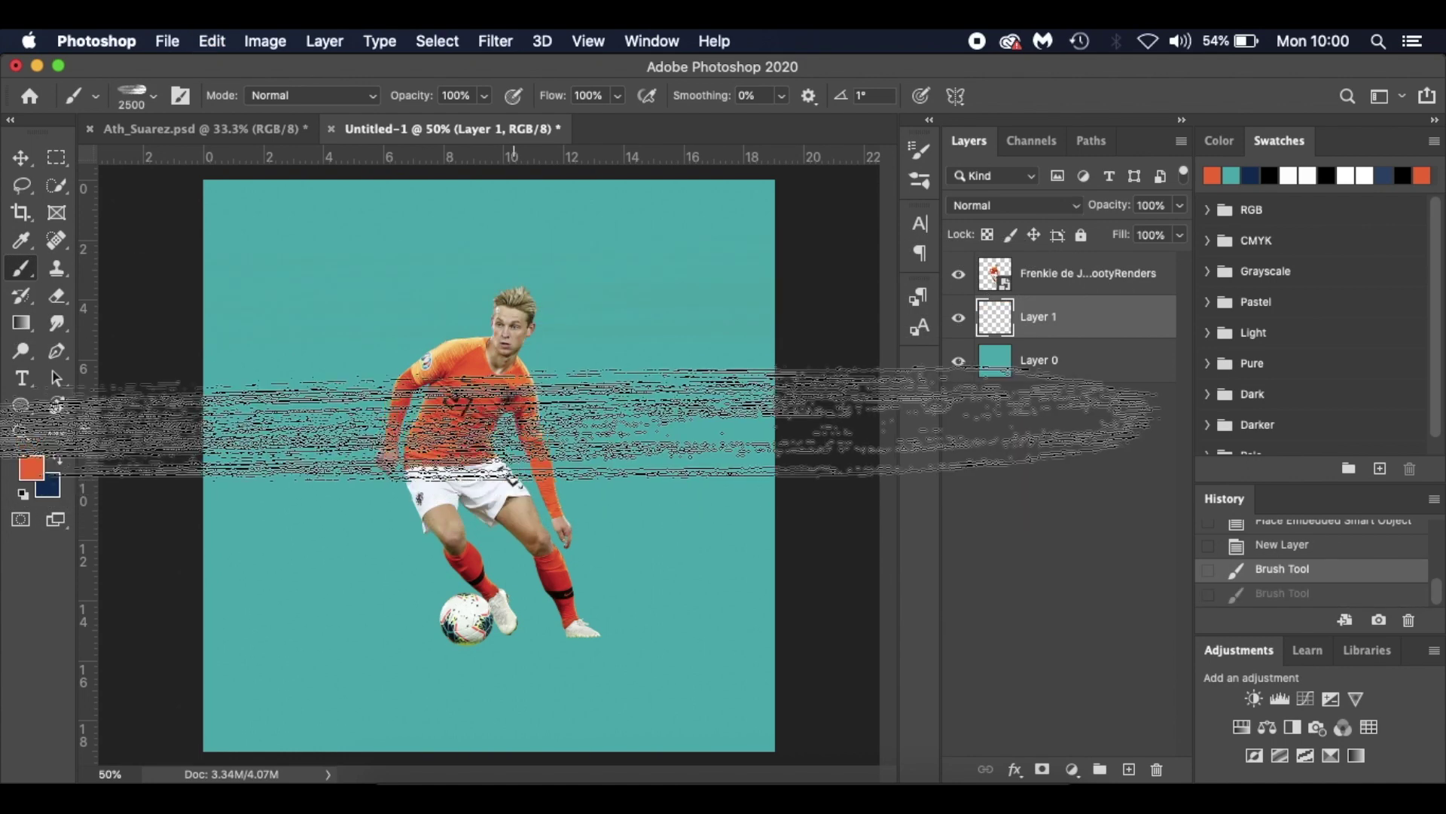
key(bracketleft)
key(bracketleft)
key(bracketleft)
key(bracketleft)
key(bracketleft)
key(bracketleft)
key(bracketleft)
key(bracketleft)
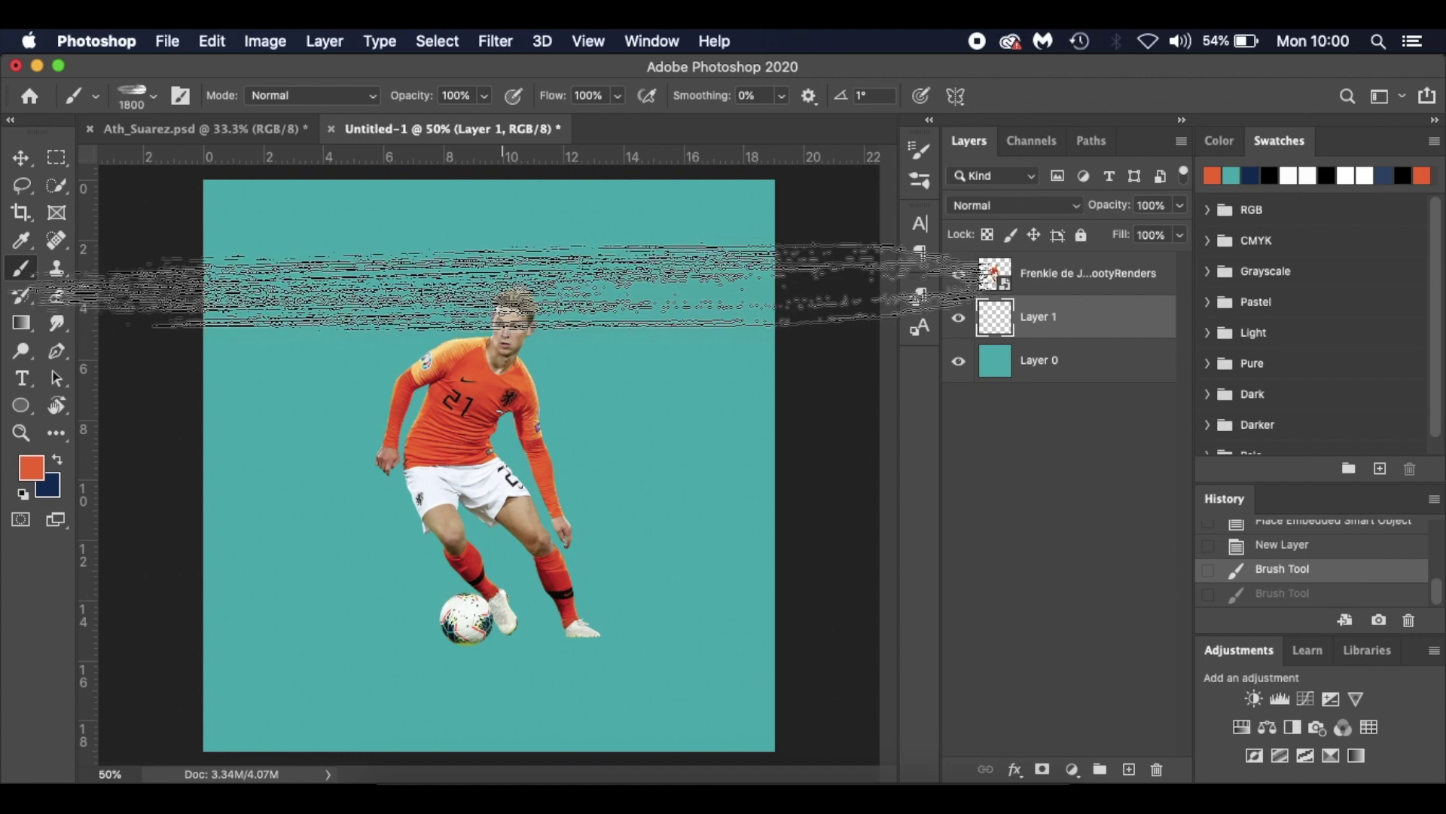
key(bracketleft)
key(bracketleft)
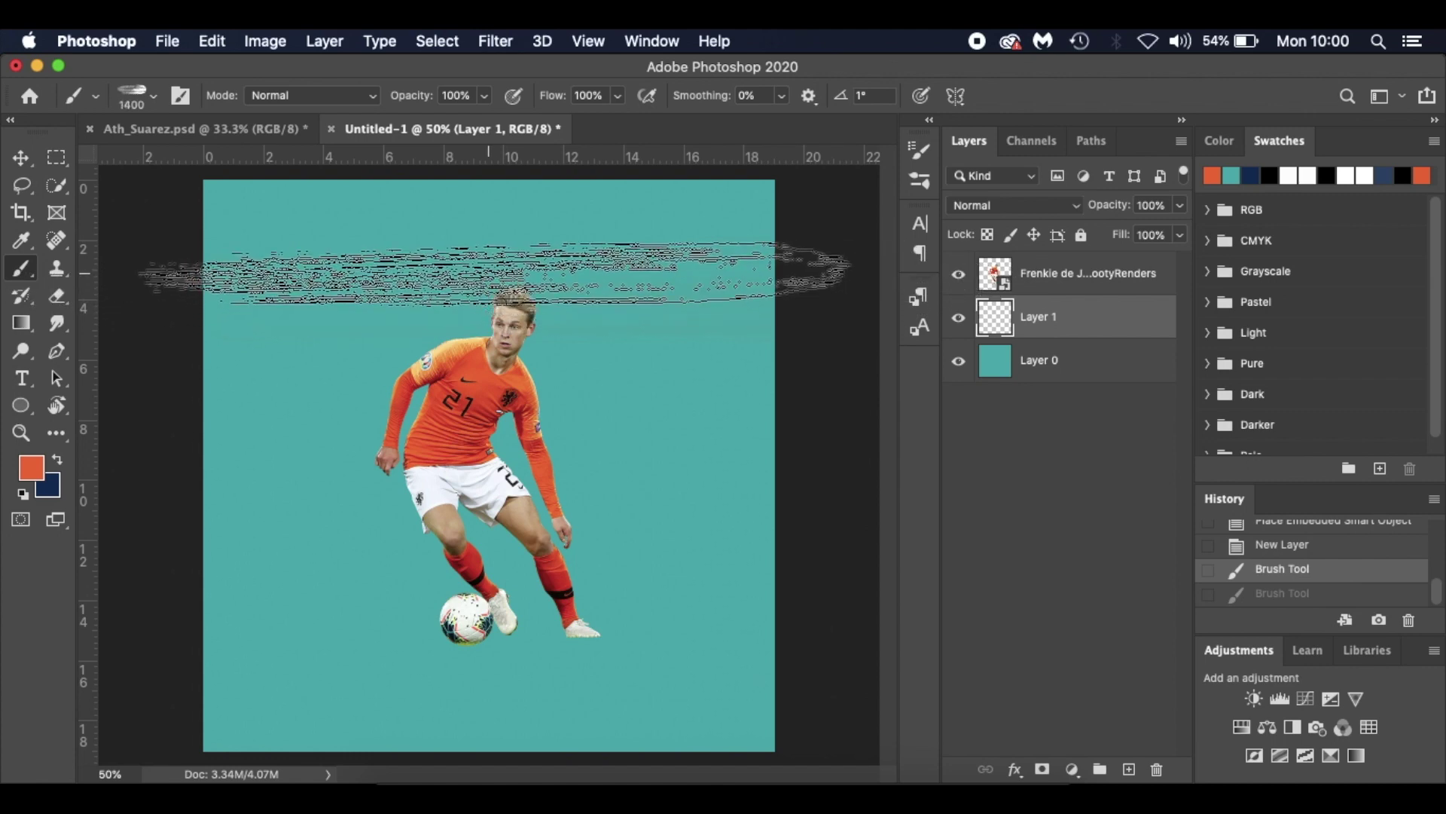
click(520, 273)
click(377, 264)
click(286, 279)
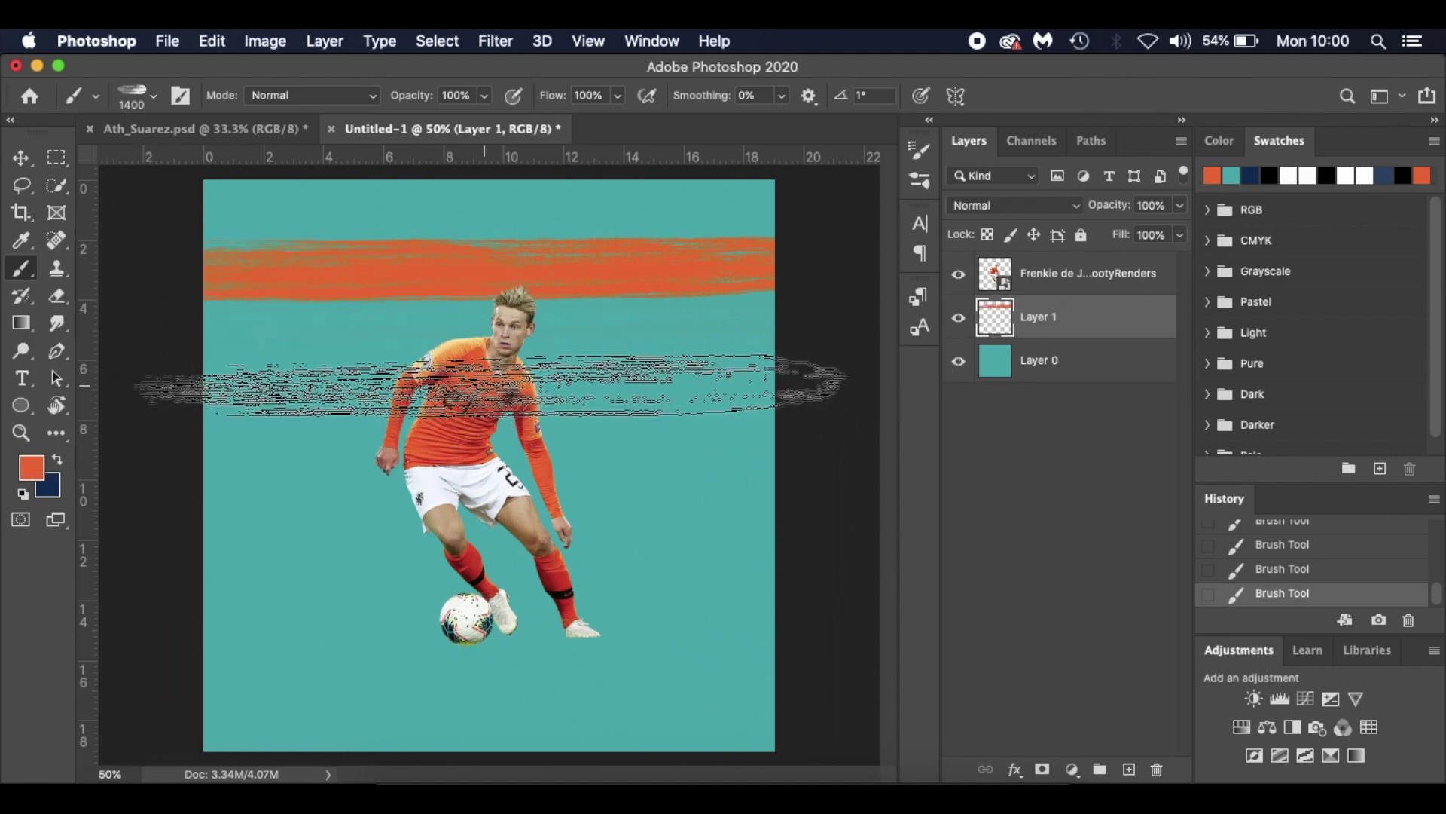
click(497, 385)
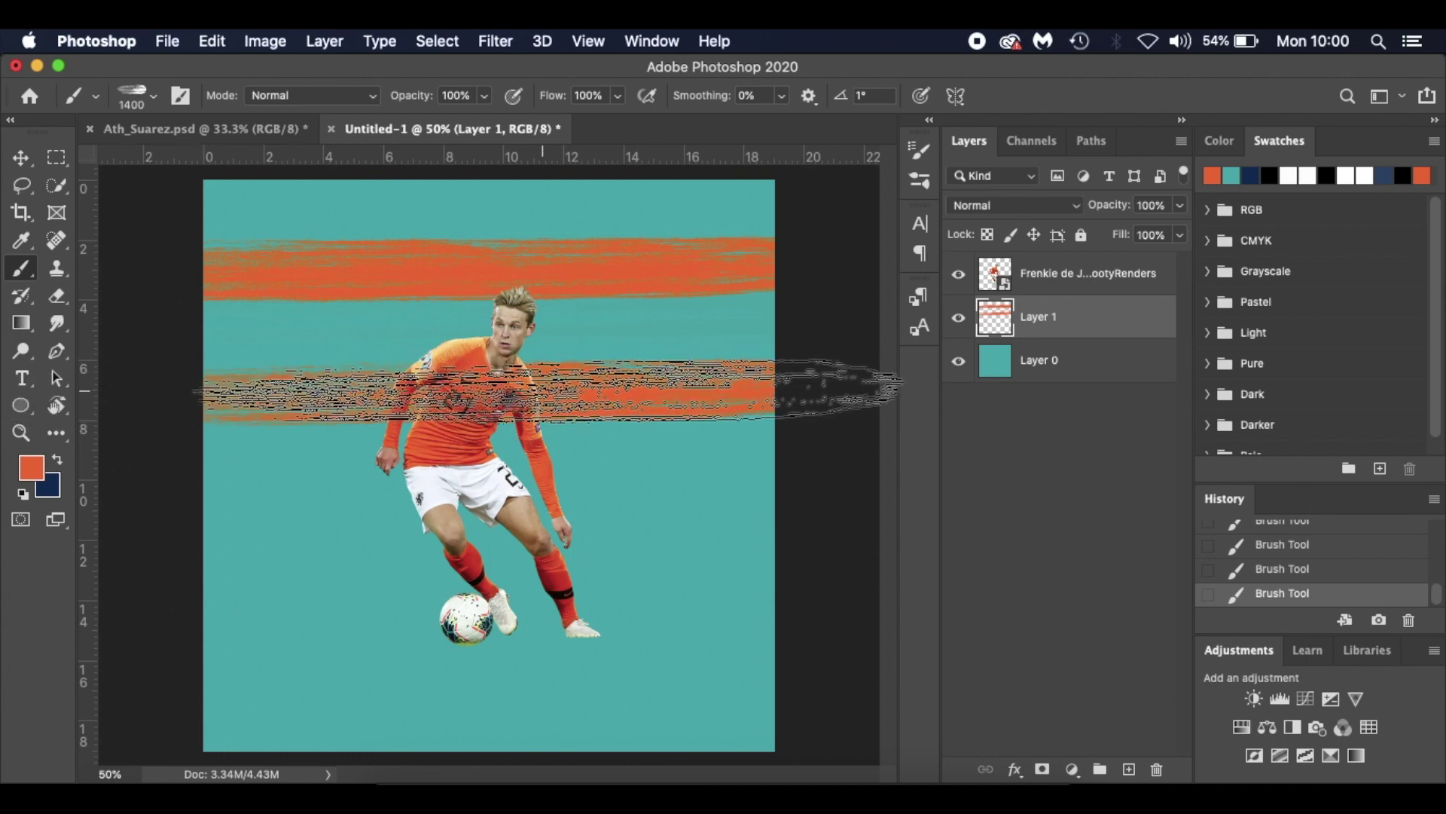
Turn the brush angle to 179° and paint orange stripes at the player's knees, then at 1300 px by his feet and along the canvas's top and bottom edges
right_click(453, 413)
mouse_move(541, 473)
mouse_down()
mouse_move(495, 452)
mouse_move(487, 478)
mouse_up()
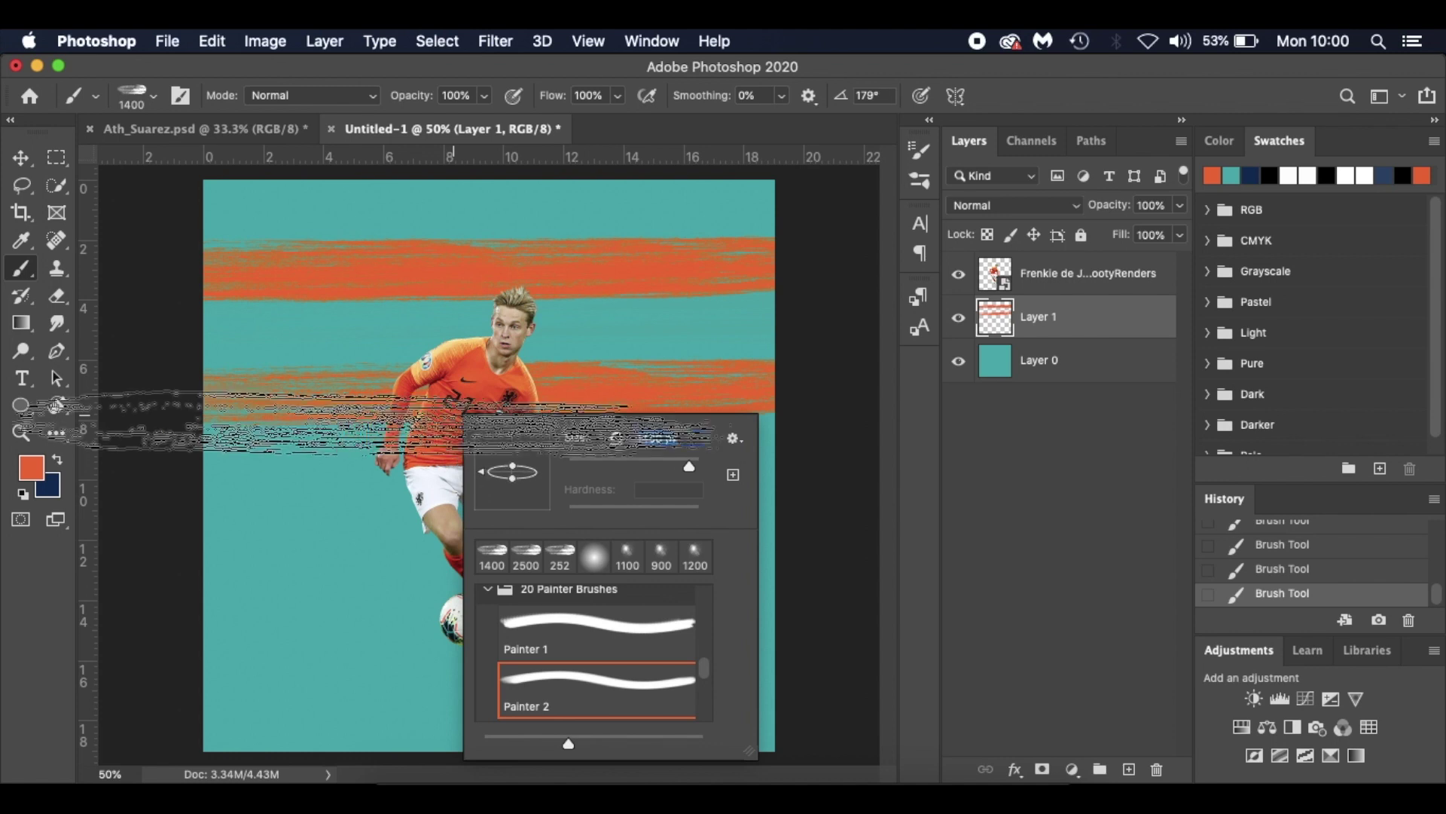
key(Return)
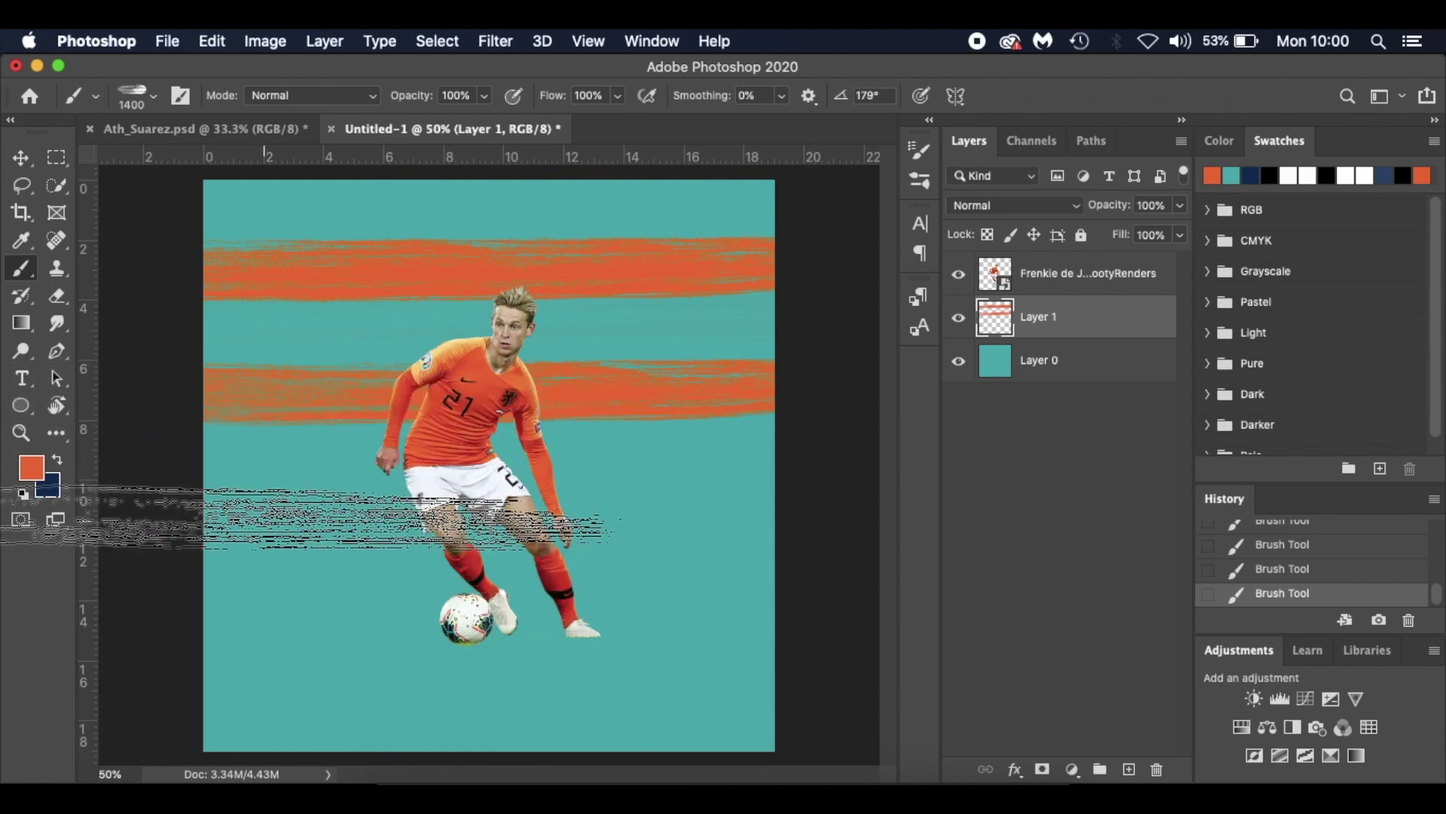
click(327, 516)
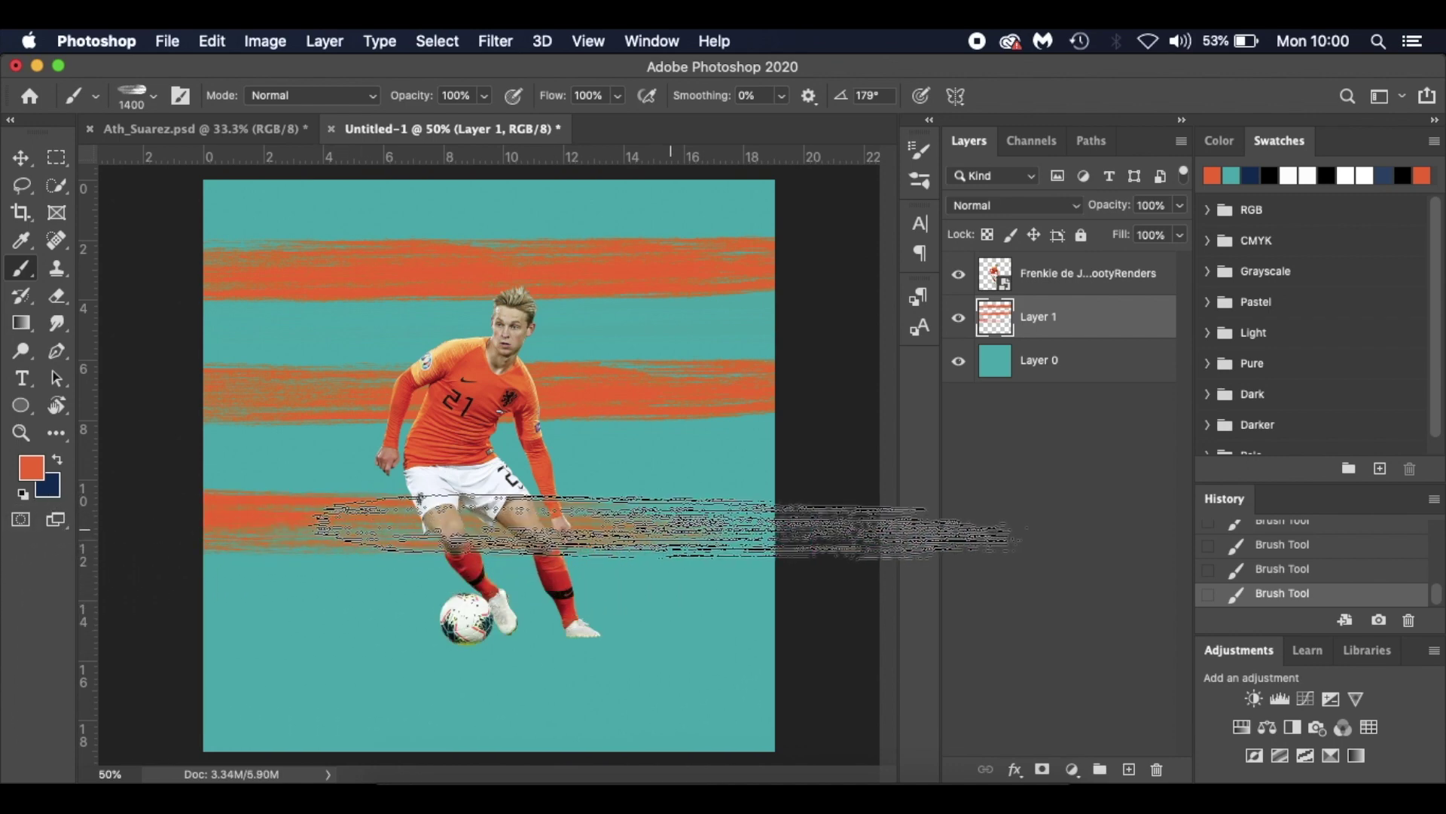
click(678, 527)
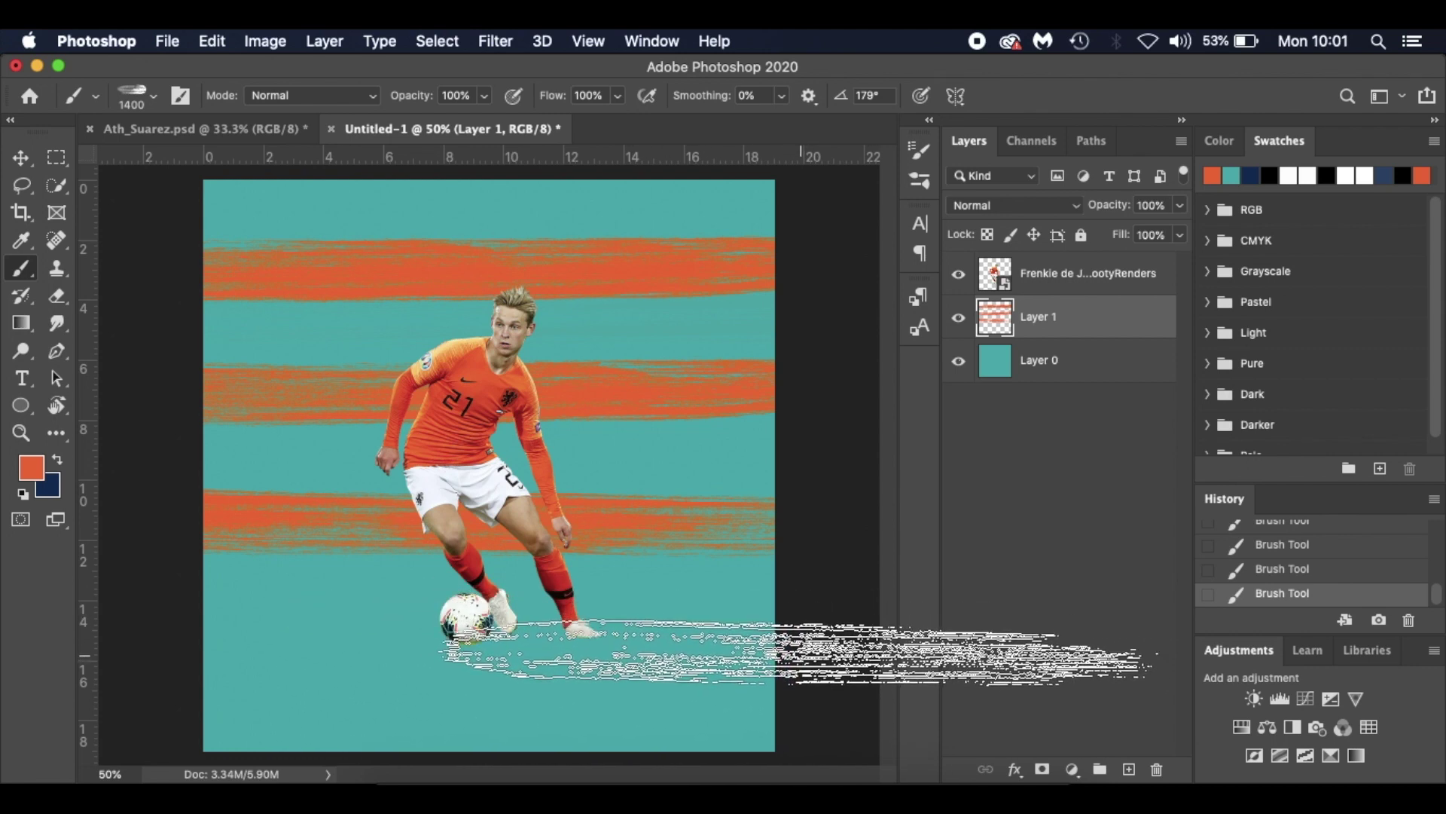
key(bracketleft)
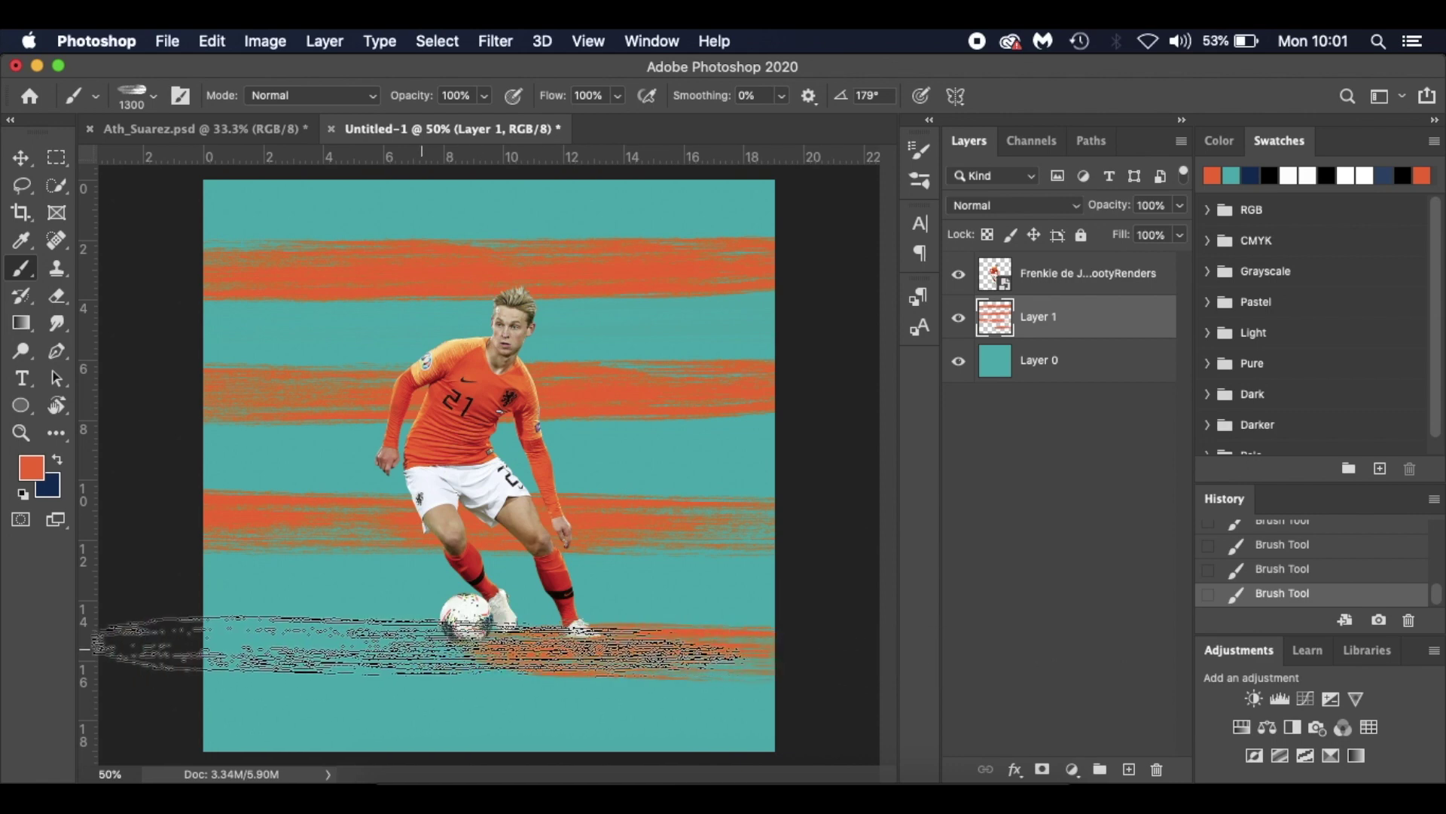
drag(151, 652, 676, 687)
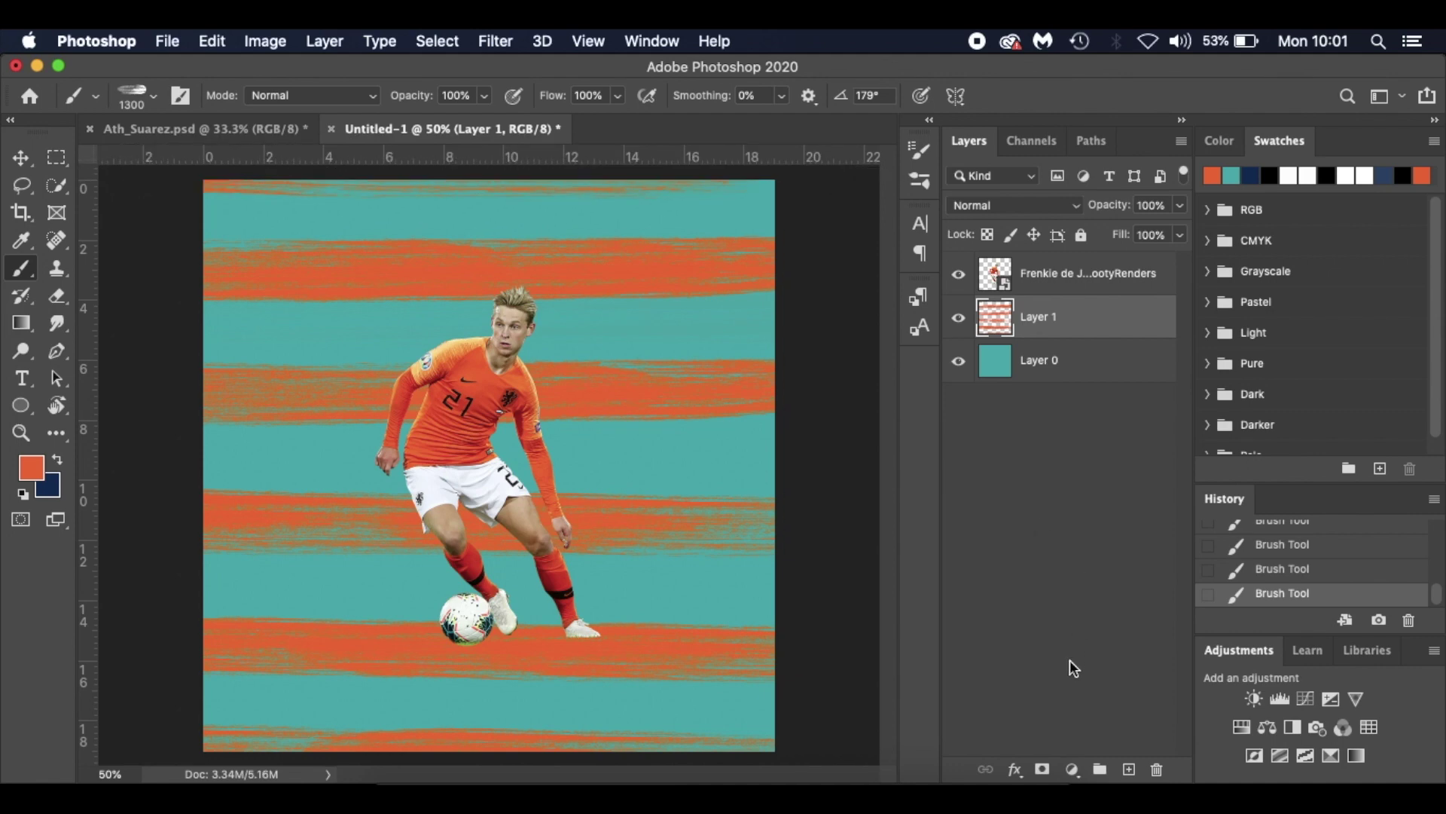
Swap the foreground and background colours, accept navy 112f5a as the foreground colour, and return to the Brush tool
key(v)
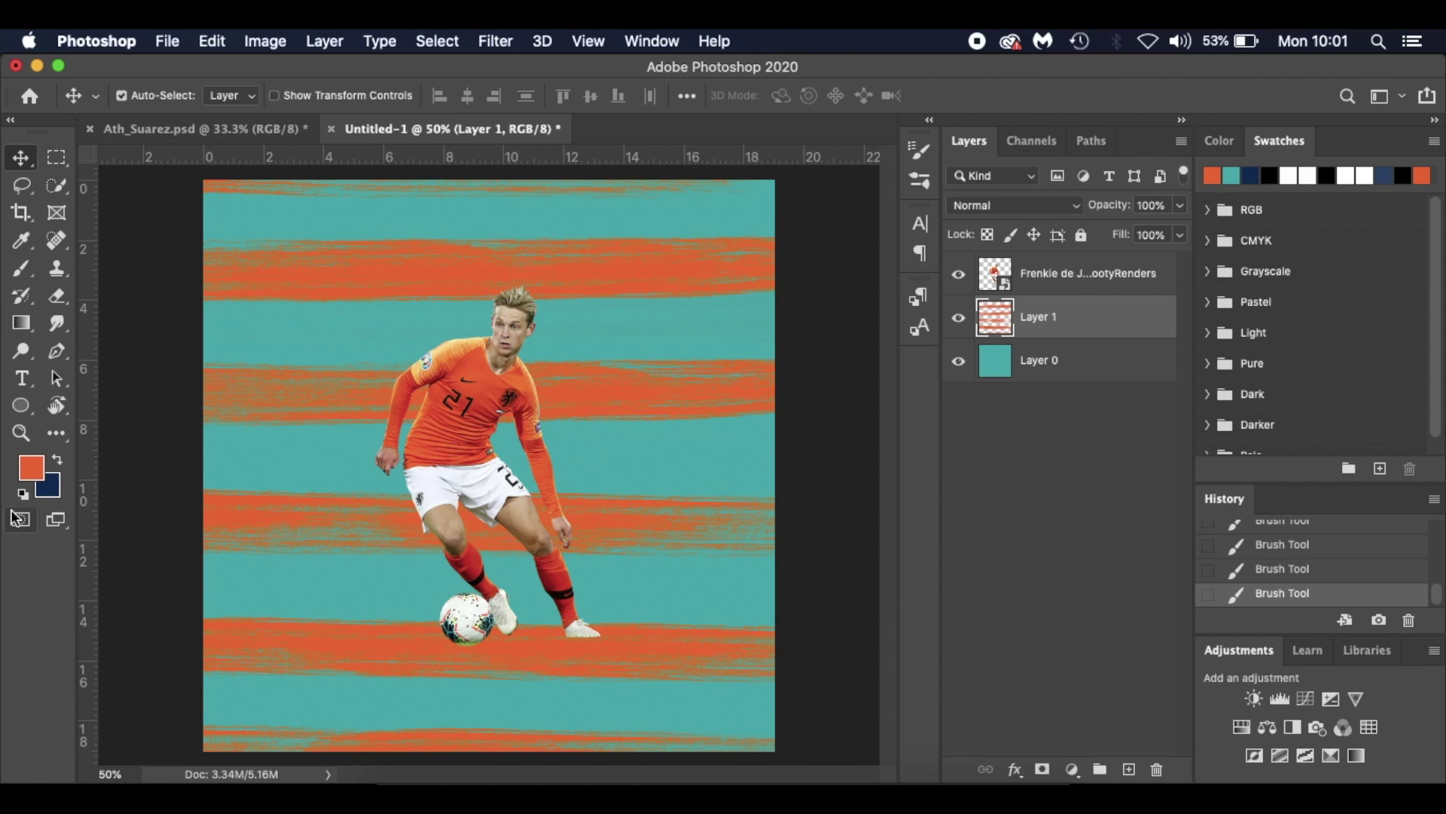
click(57, 461)
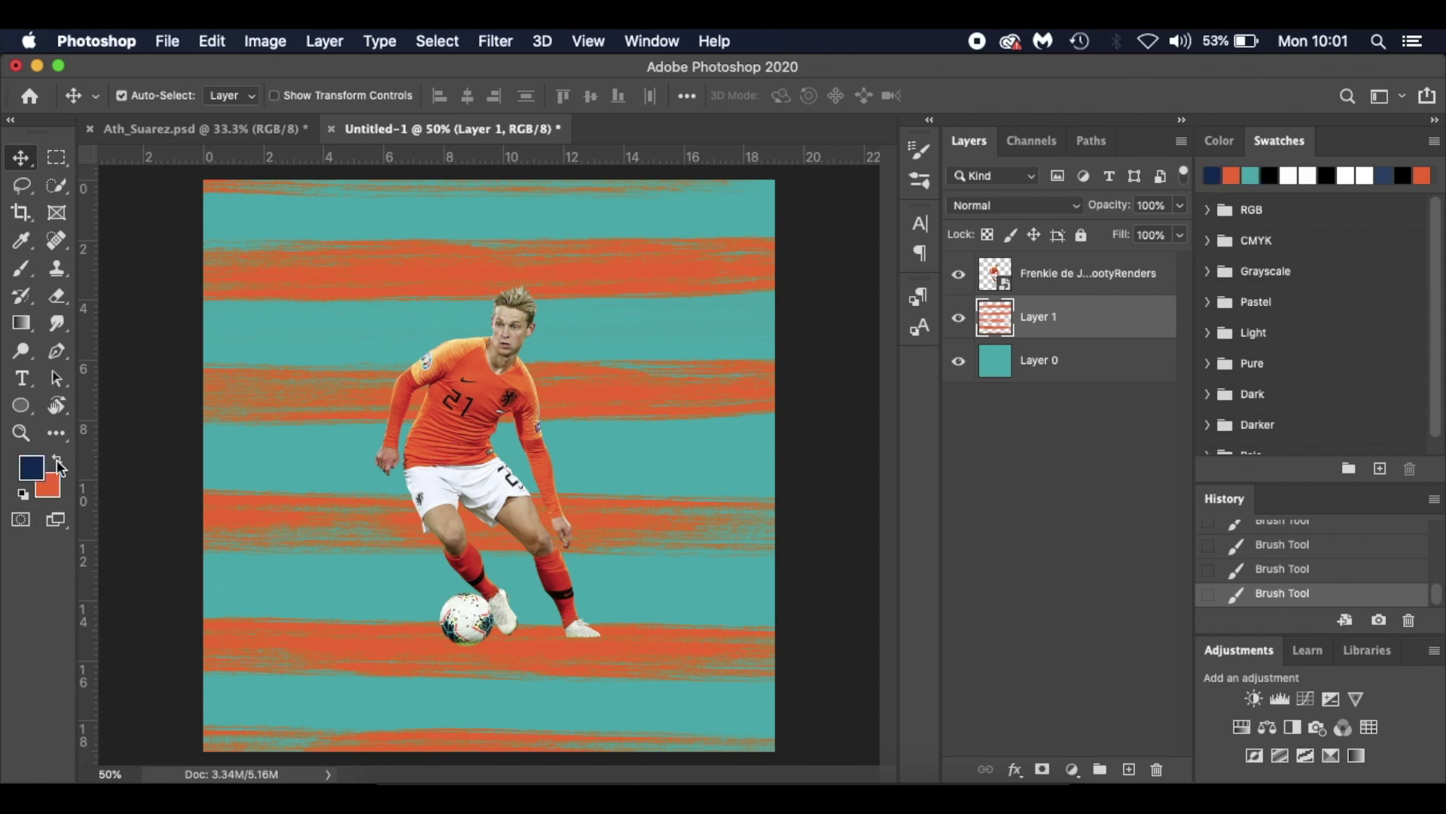
click(38, 467)
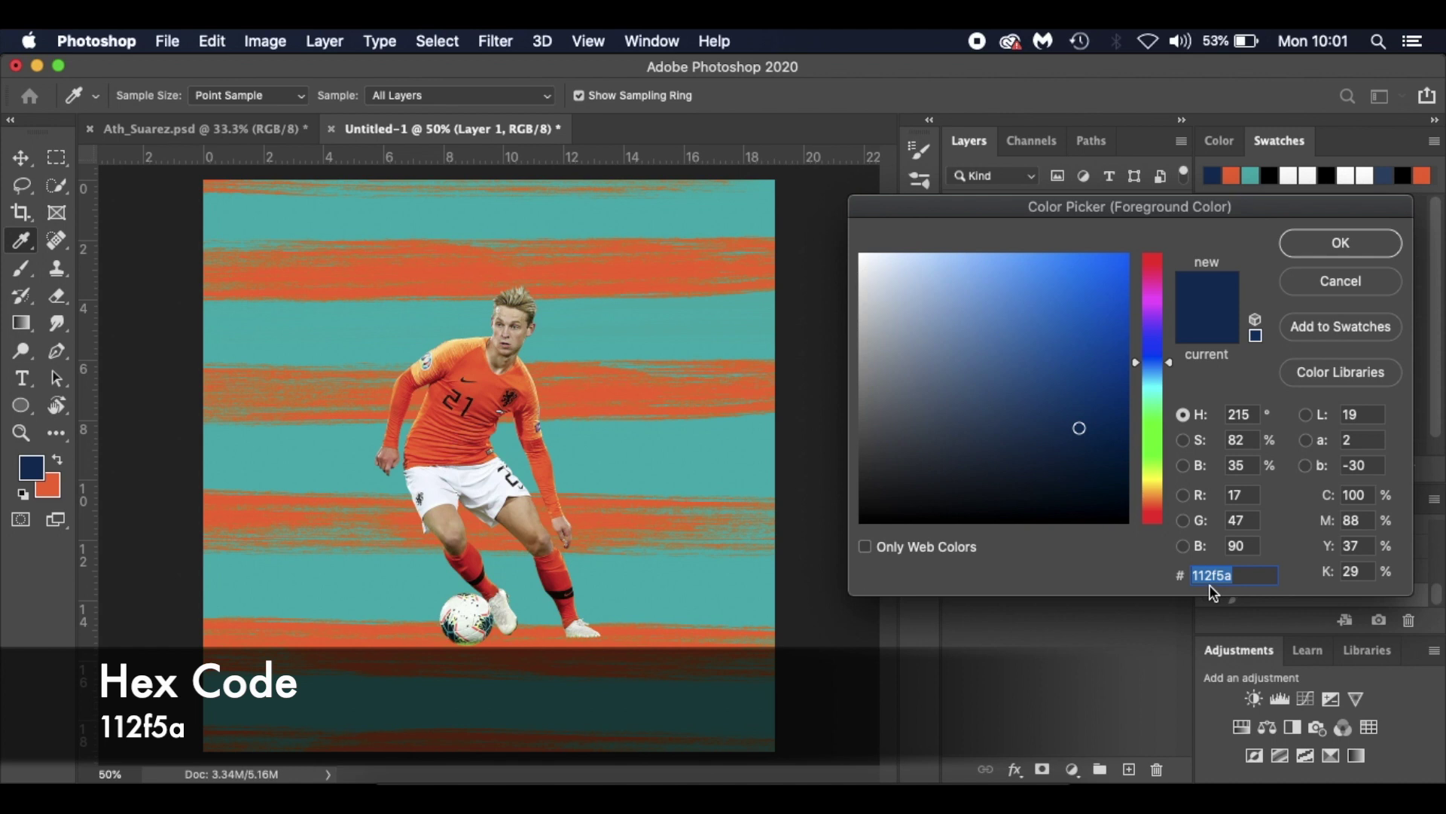
click(1304, 249)
key(v)
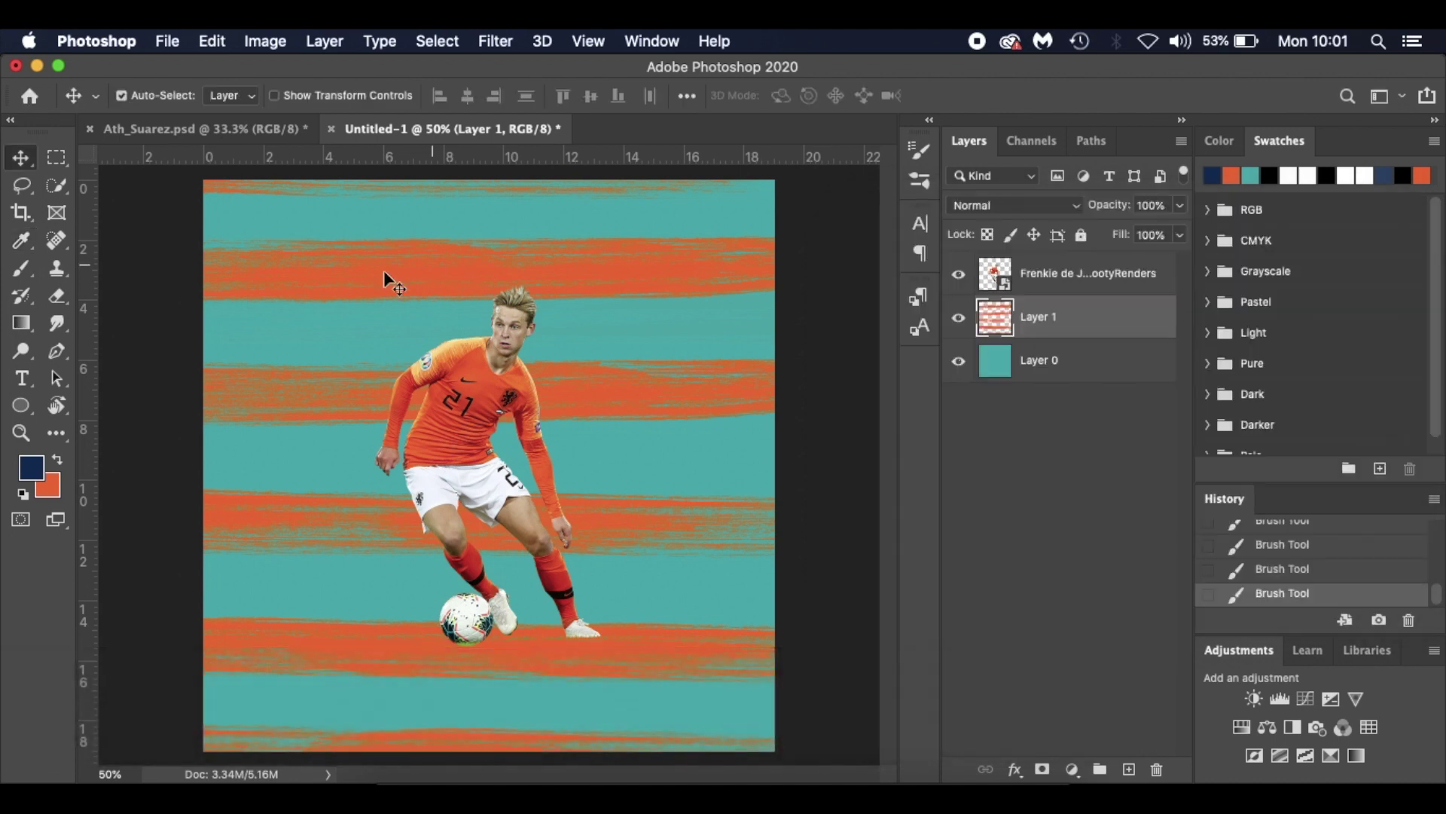
key(b)
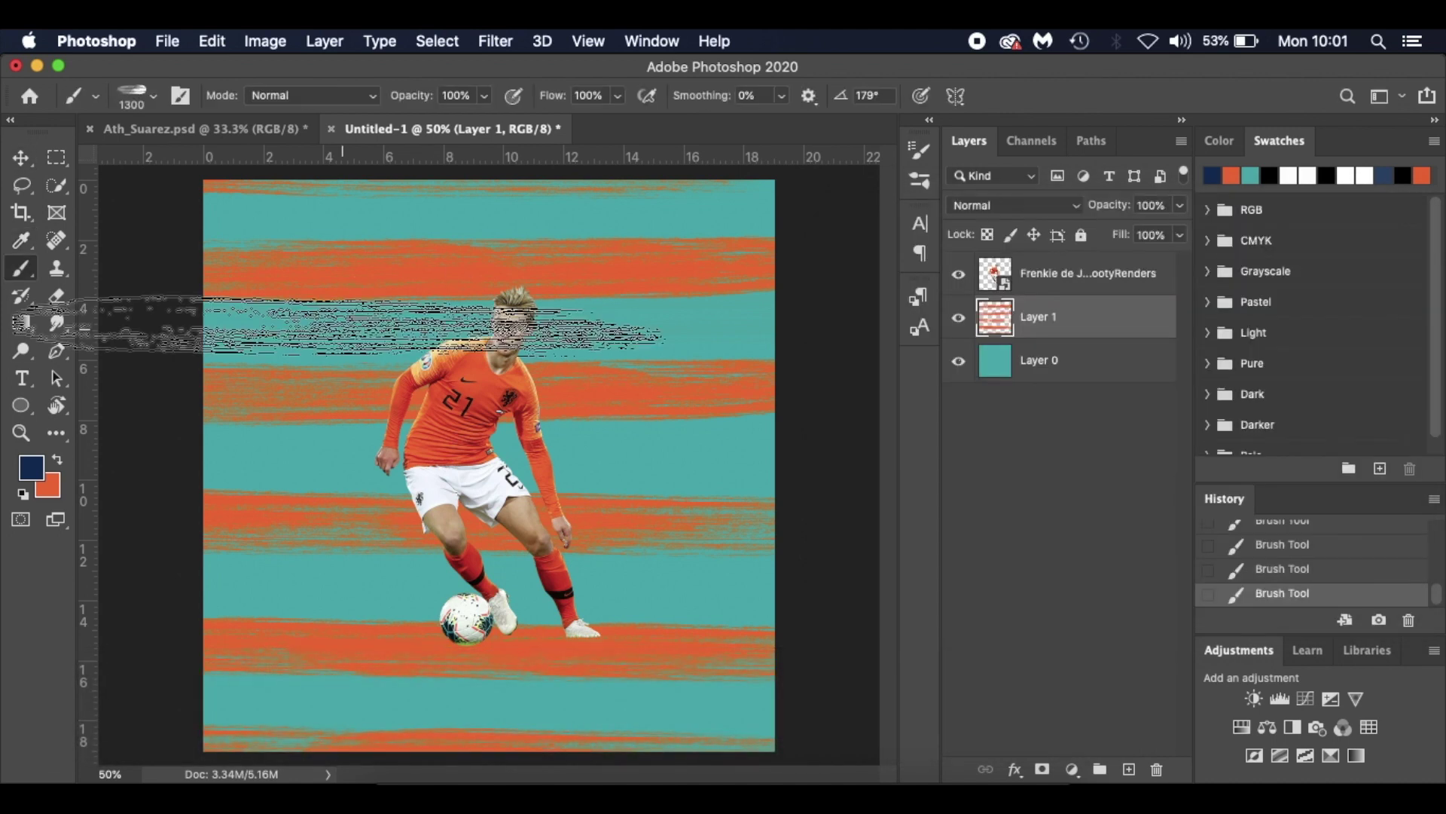
right_click(346, 326)
scroll(515, 636, down, 8)
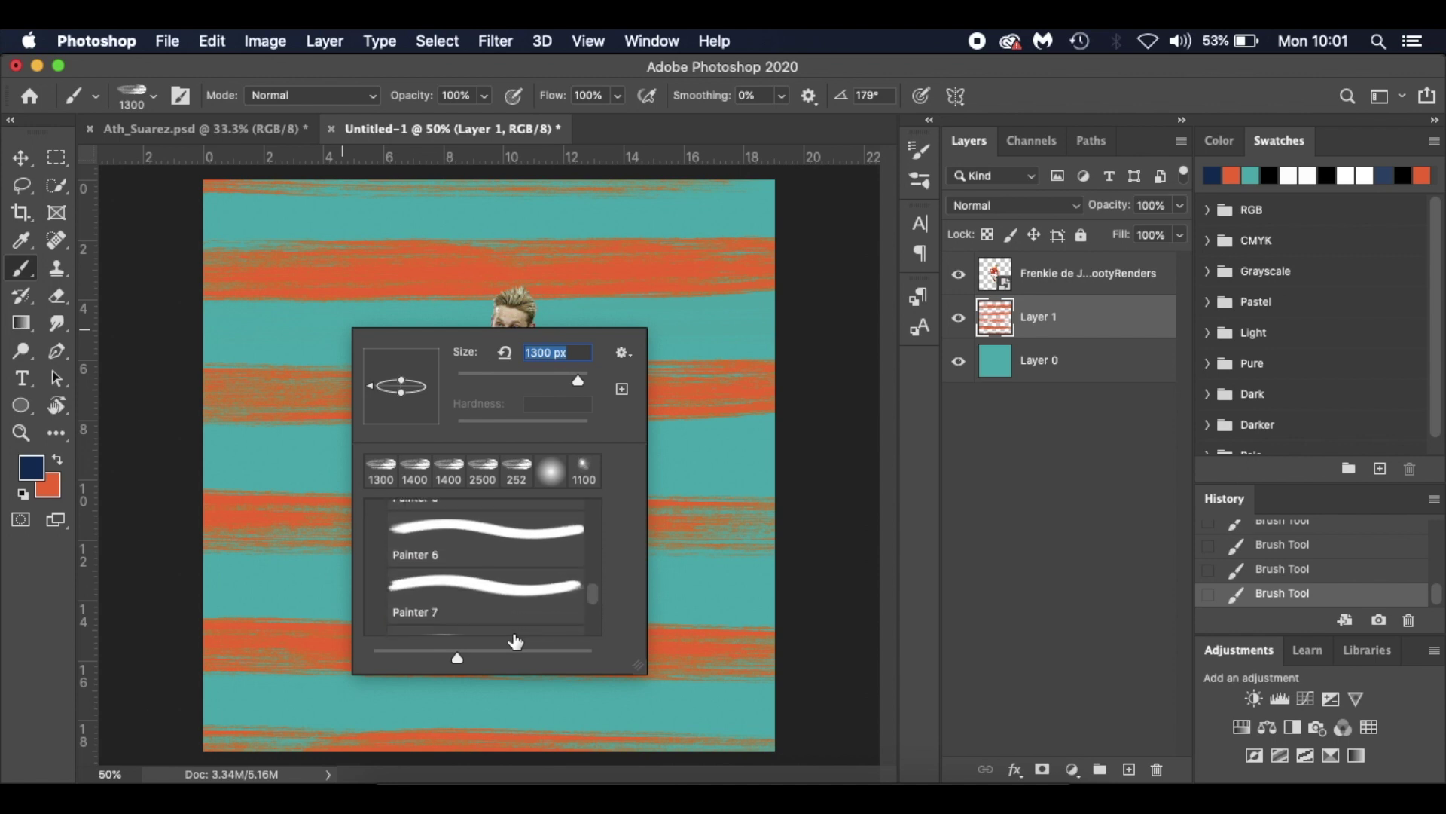
scroll(515, 640, up, 8)
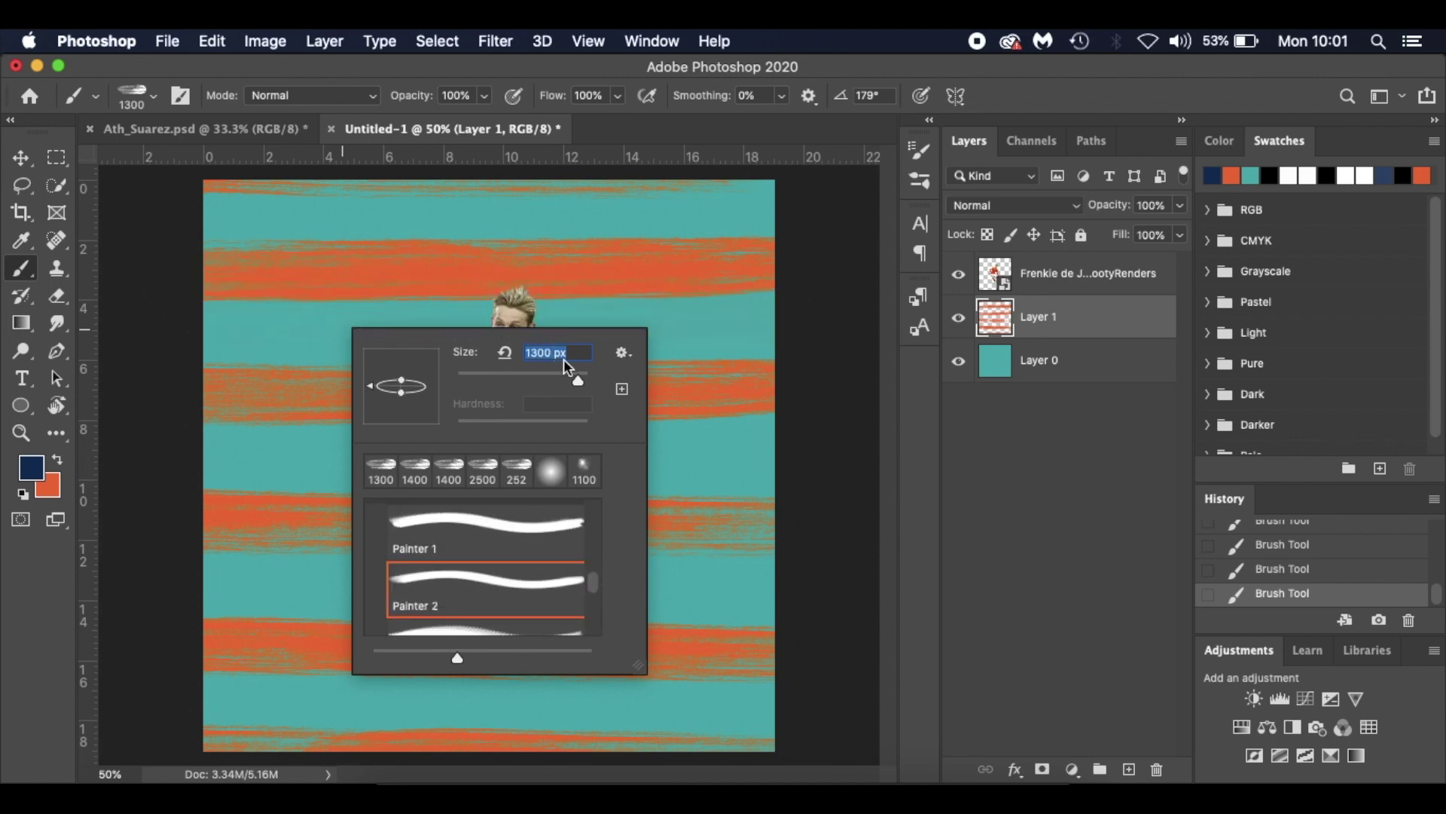
scroll(503, 607, down, 1)
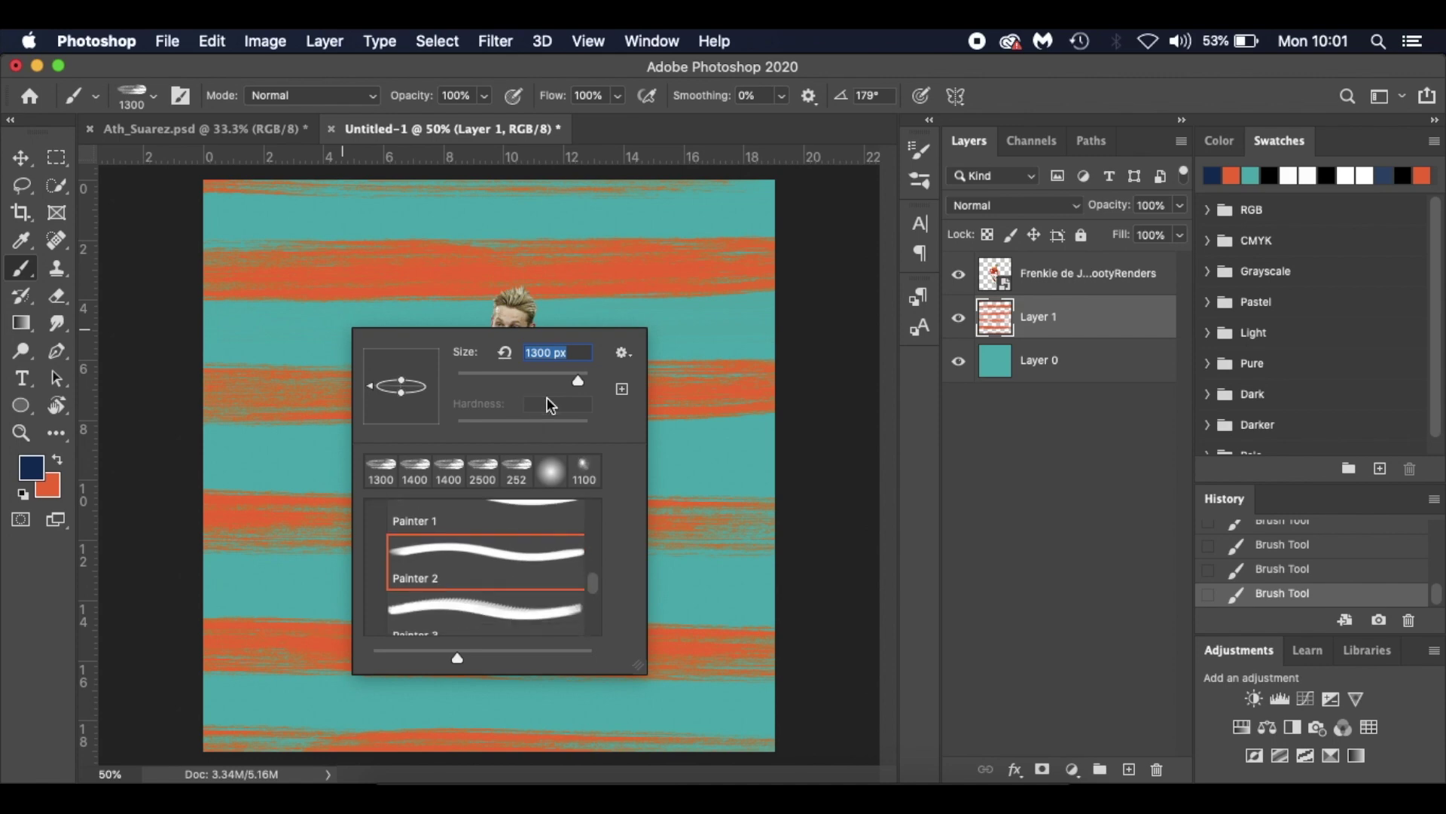
key(Escape)
key(super+z)
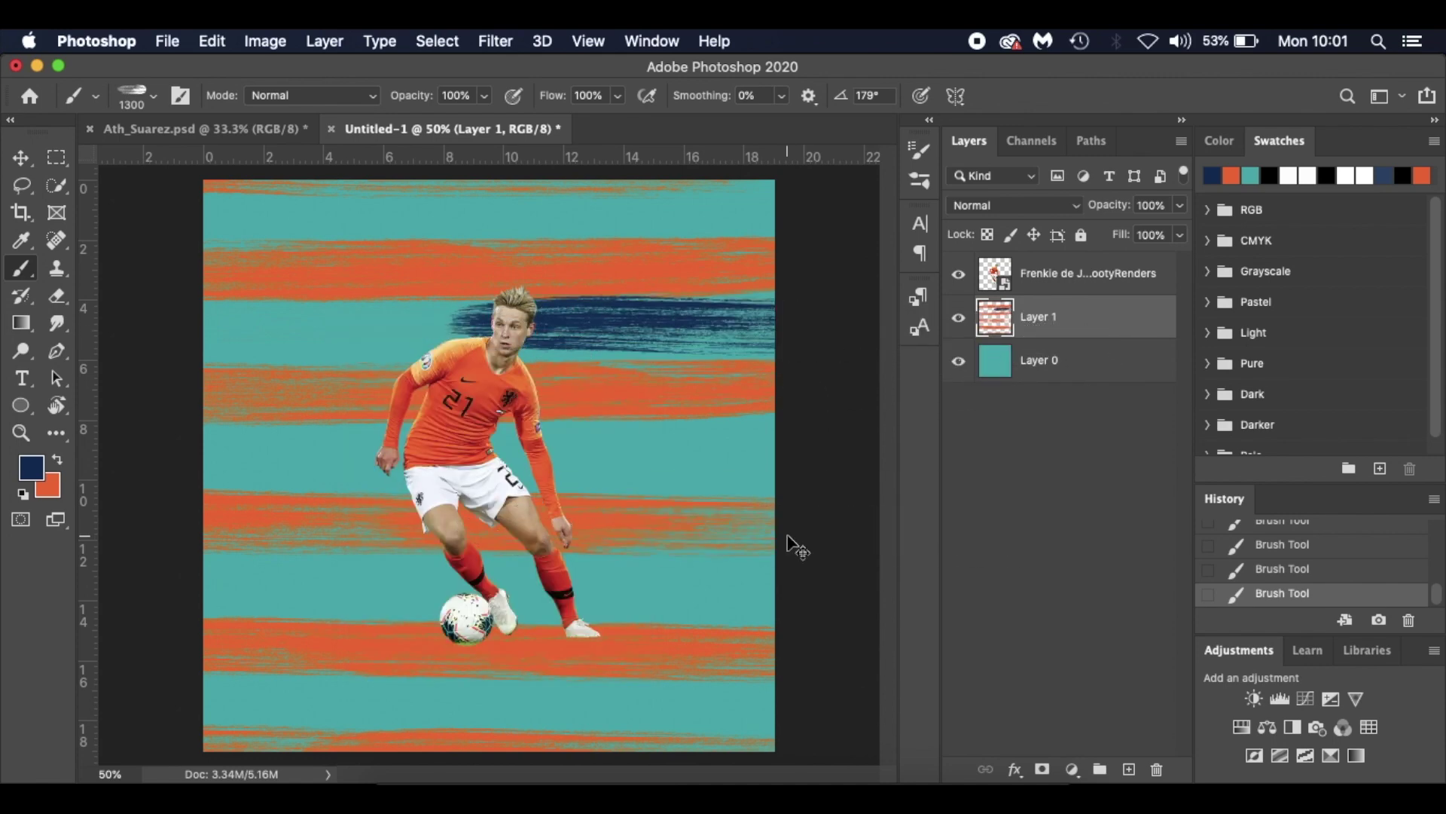
Reduce the brush to 500 px and stamp navy accents along the canvas's left edge, at both corners and on the orange stripes' borders
key(bracketleft)
key(bracketleft)
key(bracketleft)
key(bracketleft)
key(bracketleft)
key(bracketleft)
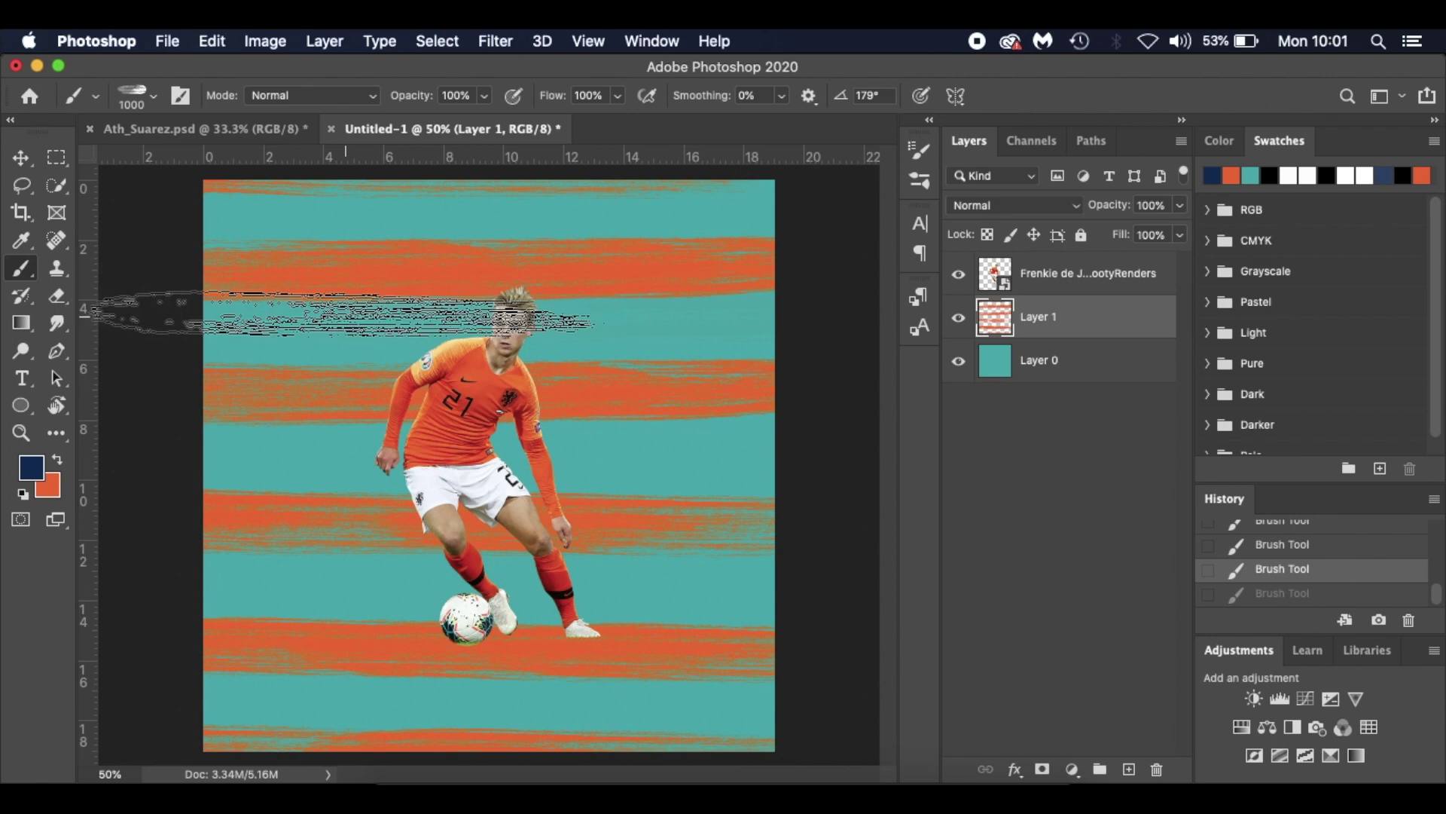
key(bracketleft)
click(226, 246)
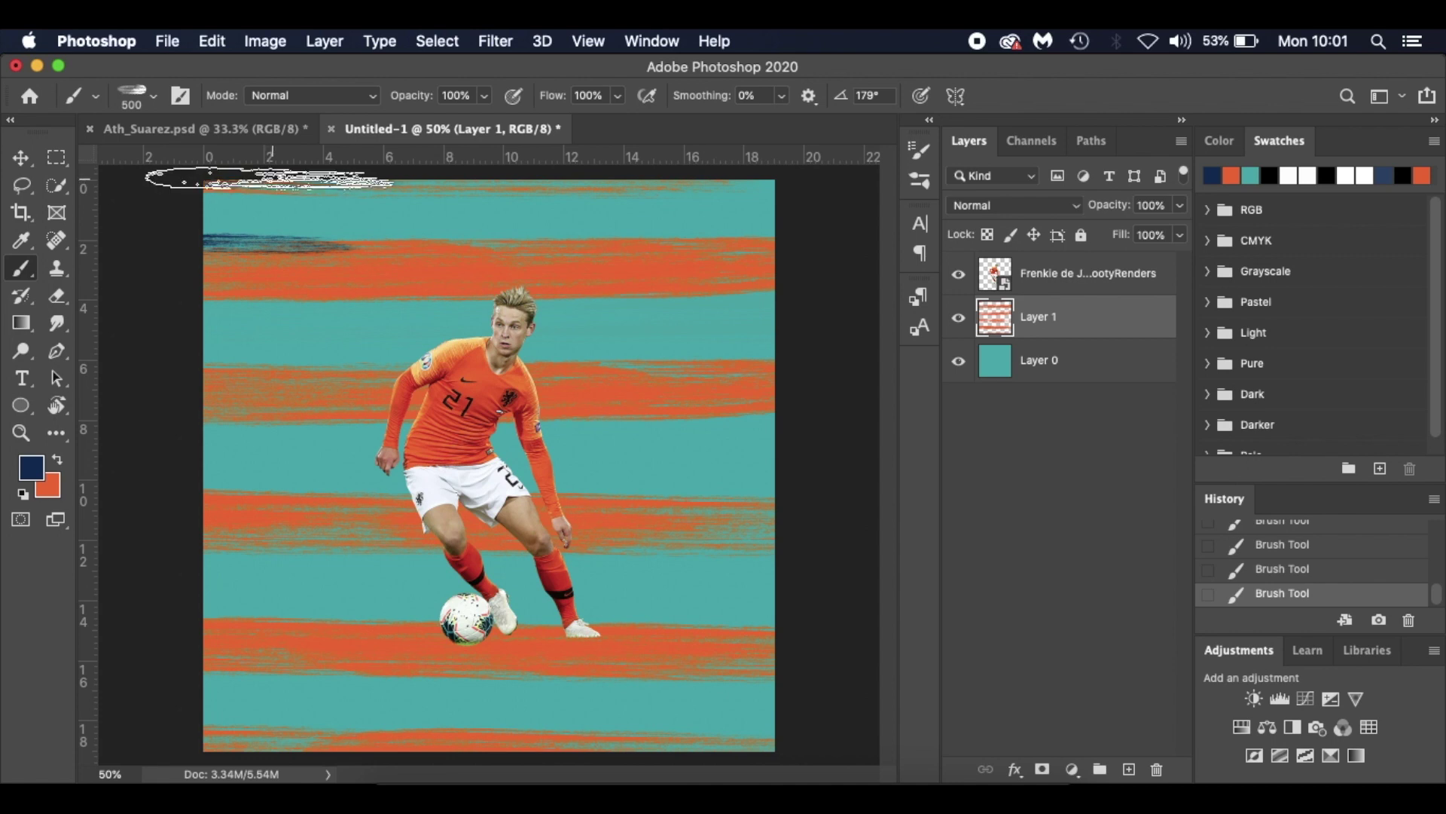
click(263, 749)
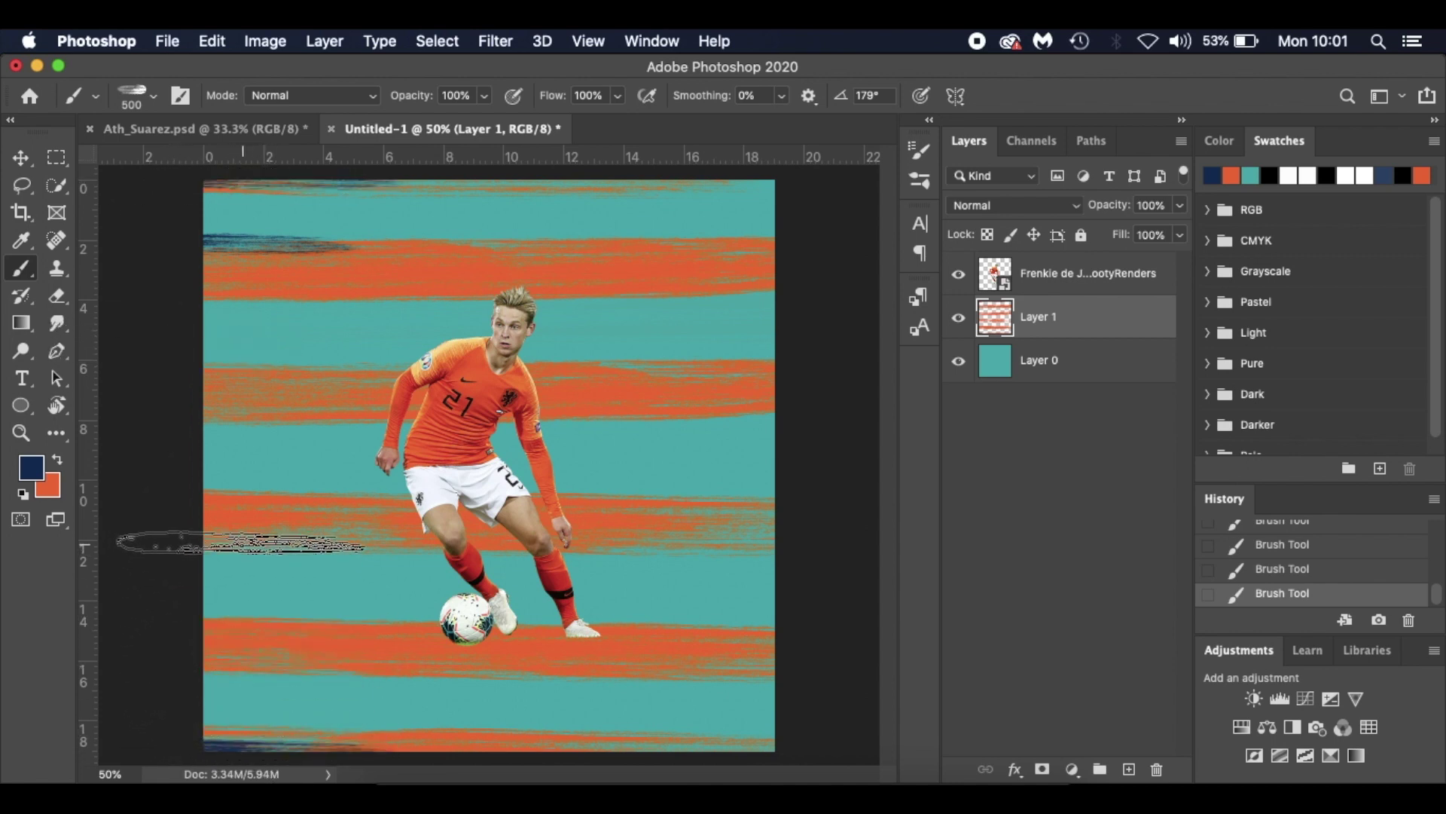
click(245, 537)
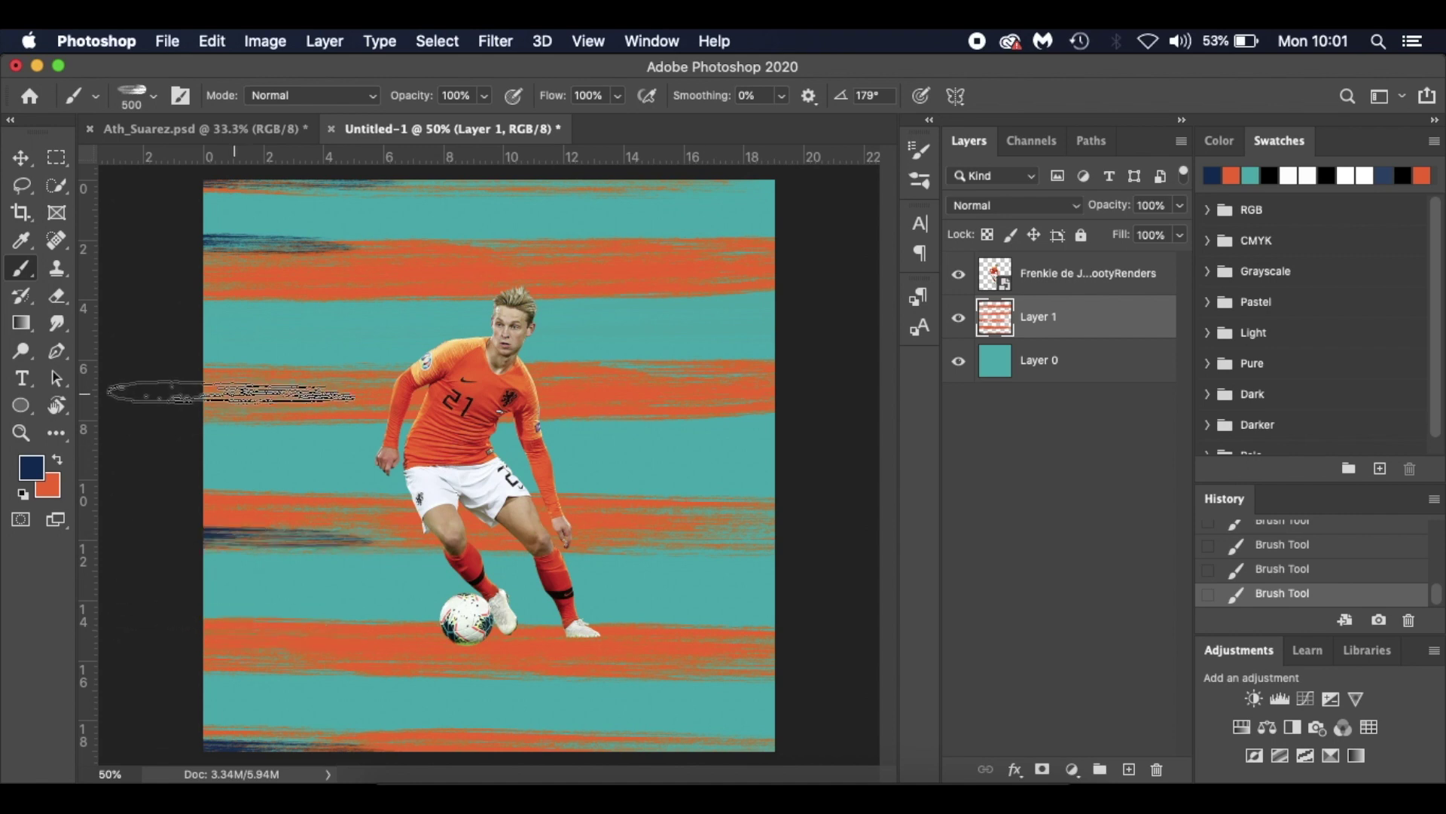
Turn the brush angle to 3° and stamp navy accents on the canvas's right edge, at the upper corner and the orange stripe below it
right_click(606, 428)
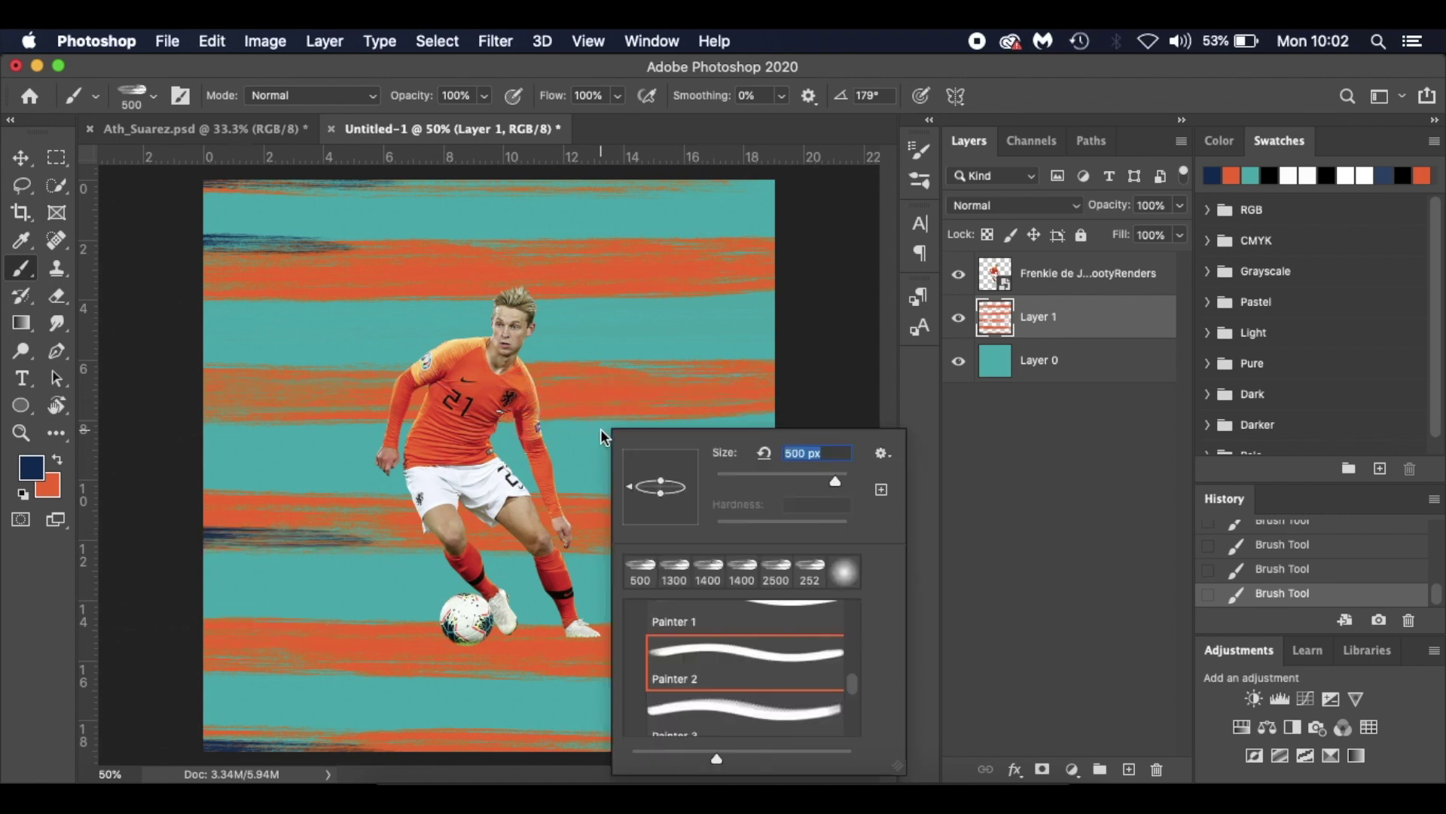
drag(631, 494, 693, 469)
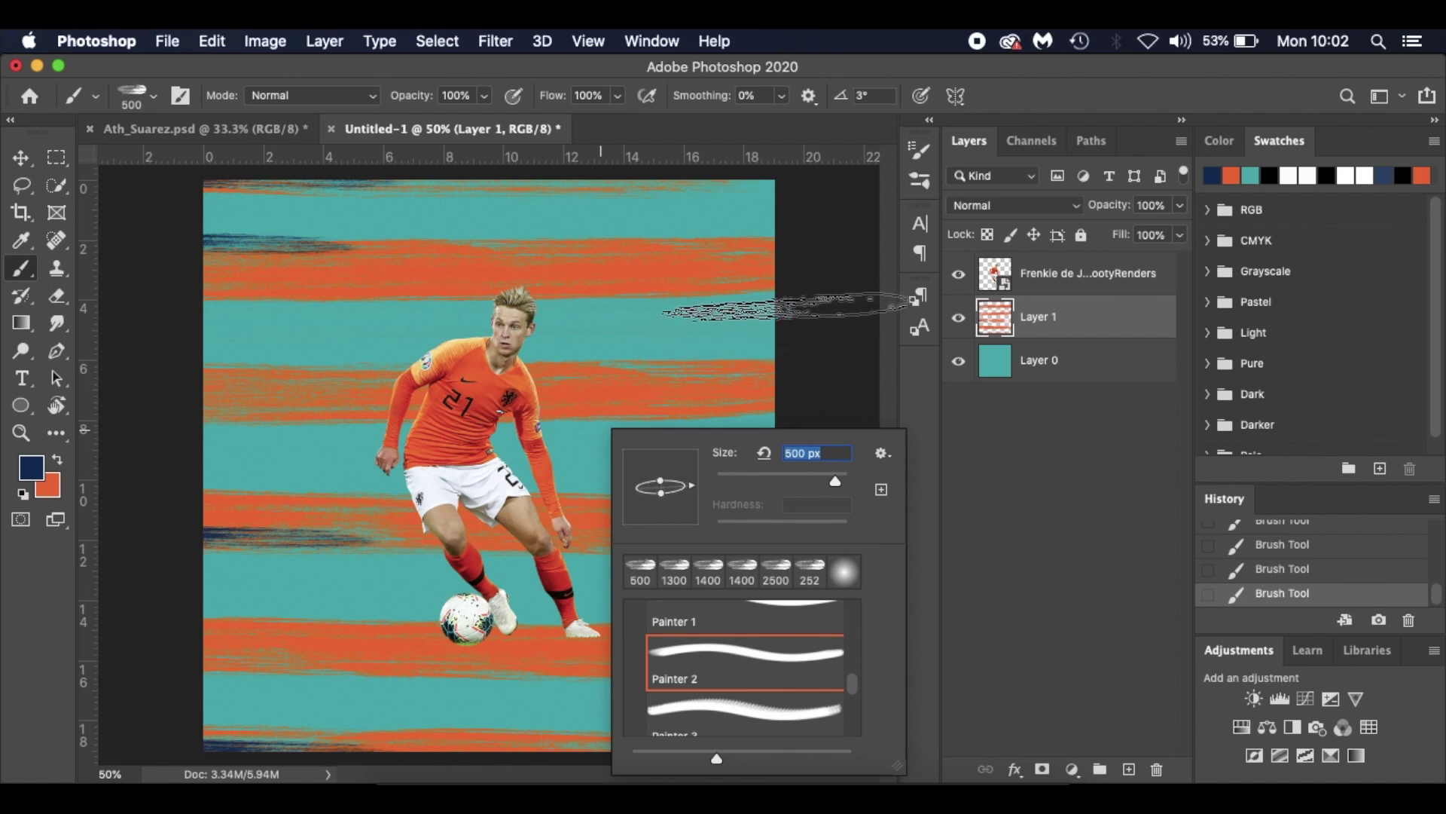
key(Return)
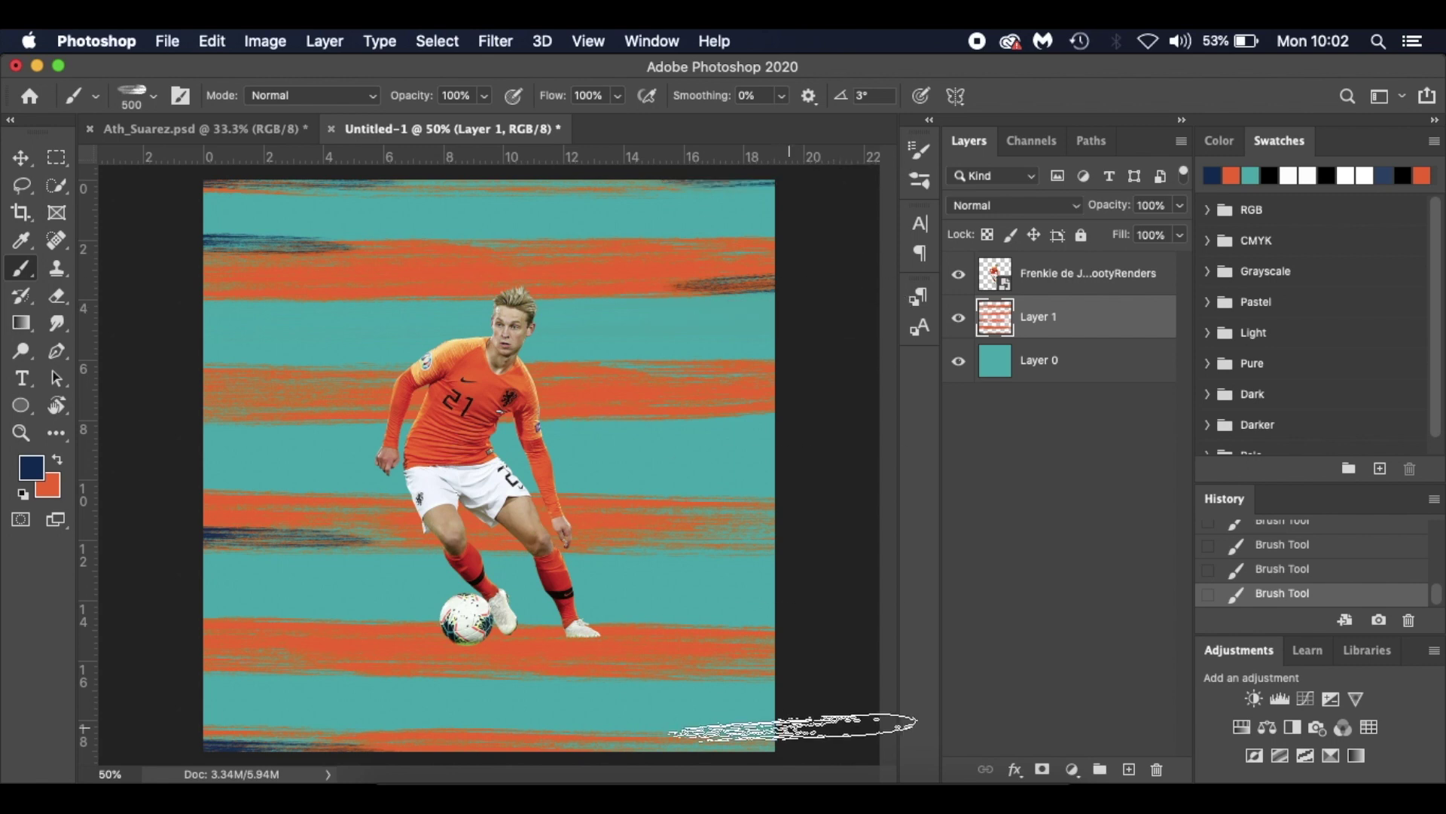
Stamp navy accents at the canvas's lower-right corner and along the lower borders of the remaining orange stripes' right ends
click(795, 678)
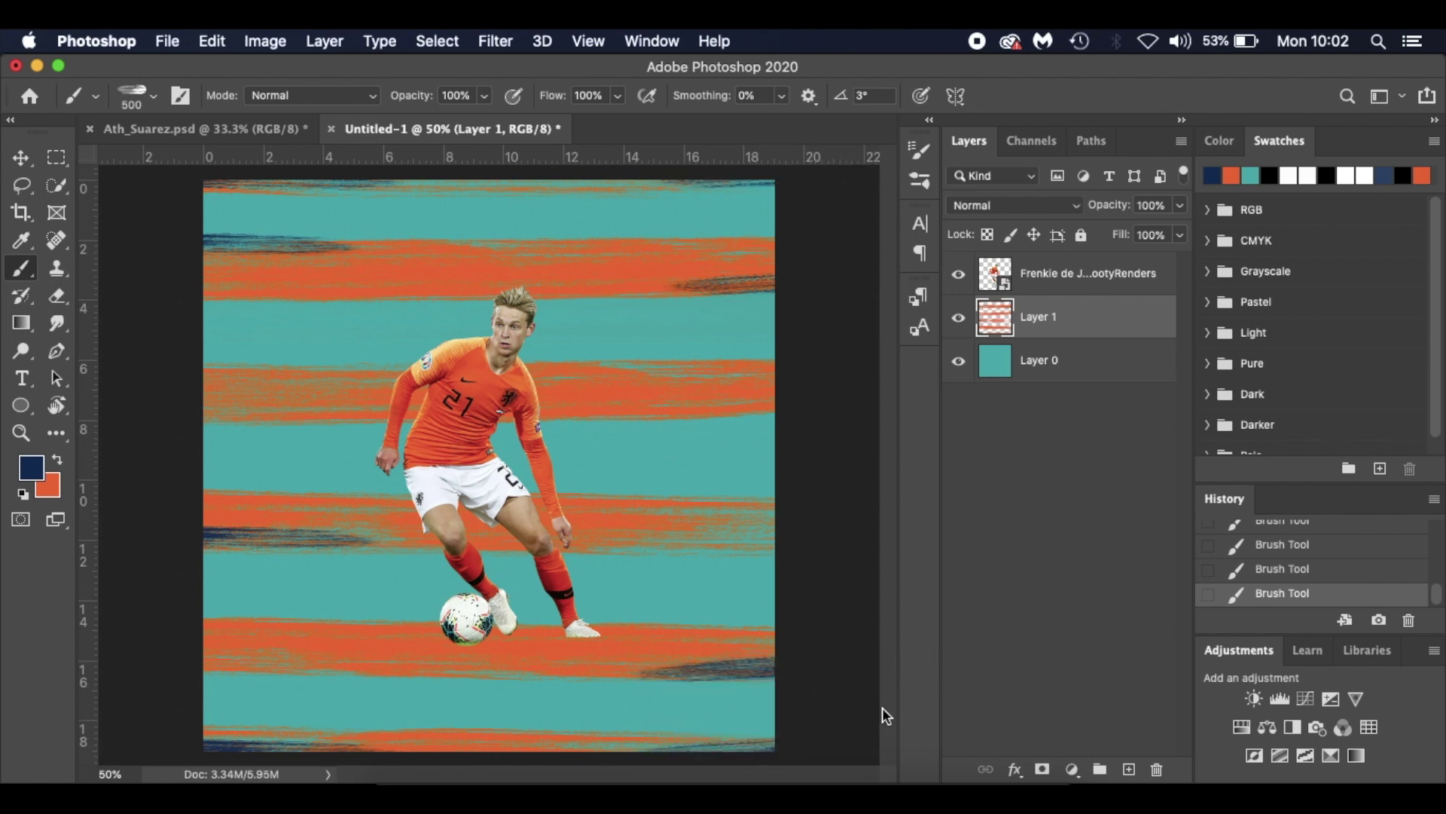
key(super+z)
key(super+shift+z)
key(super+z)
key(super+shift+z)
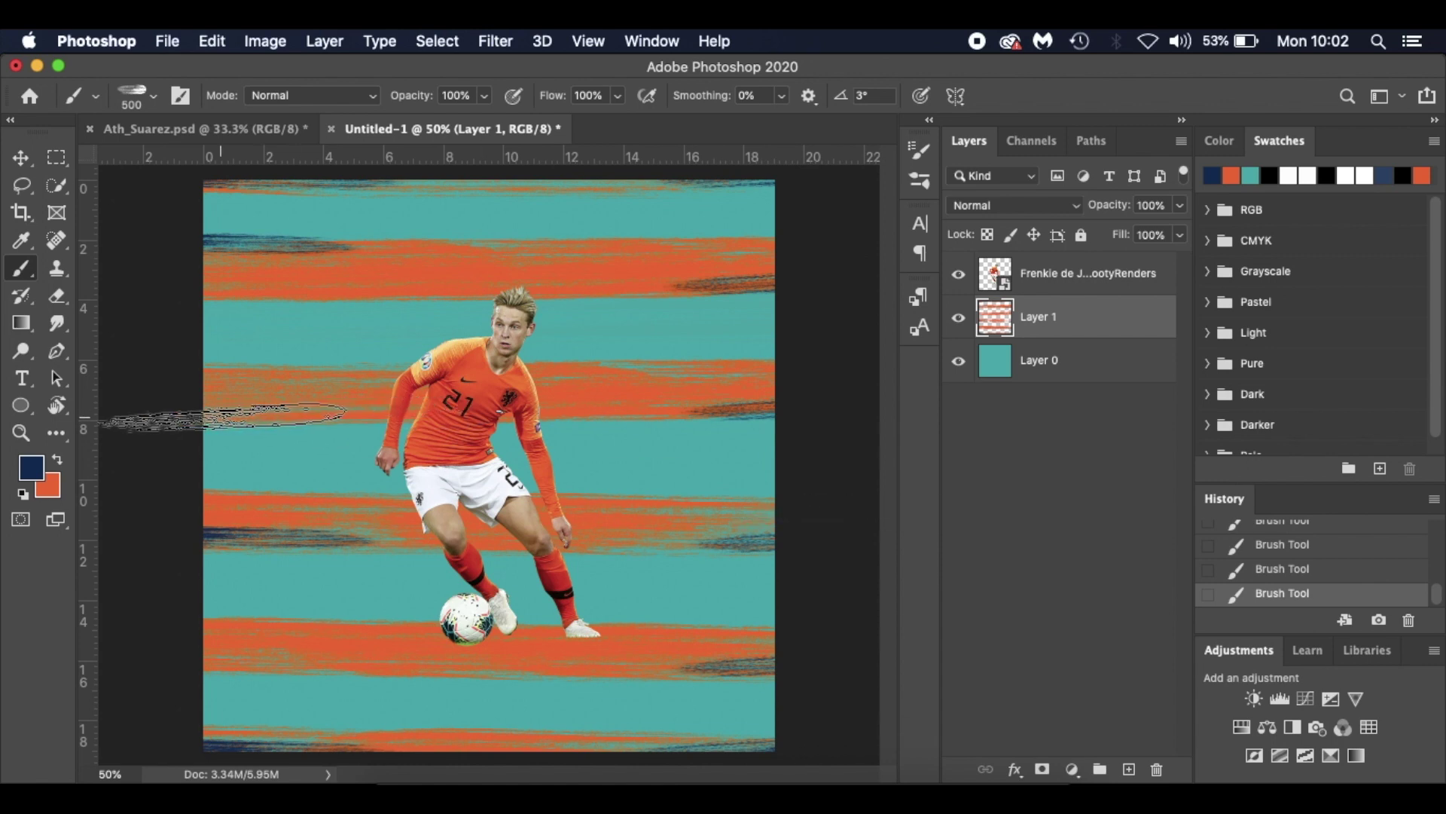
Turn the brush angle to -179° and stamp navy accents on the left ends of the upper two full orange stripes' lower borders
right_click(223, 416)
mouse_move(305, 482)
mouse_down()
mouse_move(278, 462)
mouse_move(240, 475)
mouse_up()
click(188, 419)
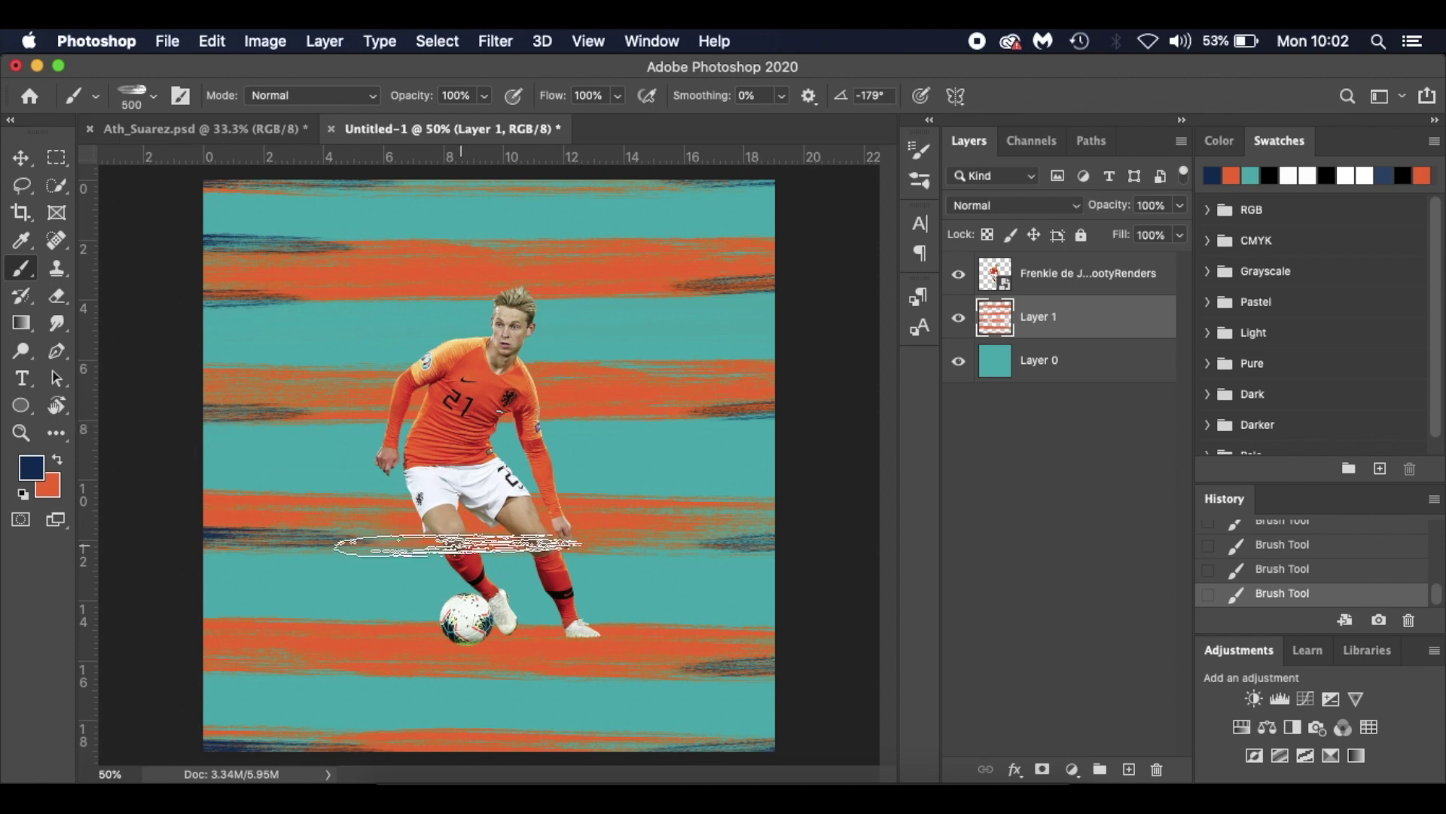
key(v)
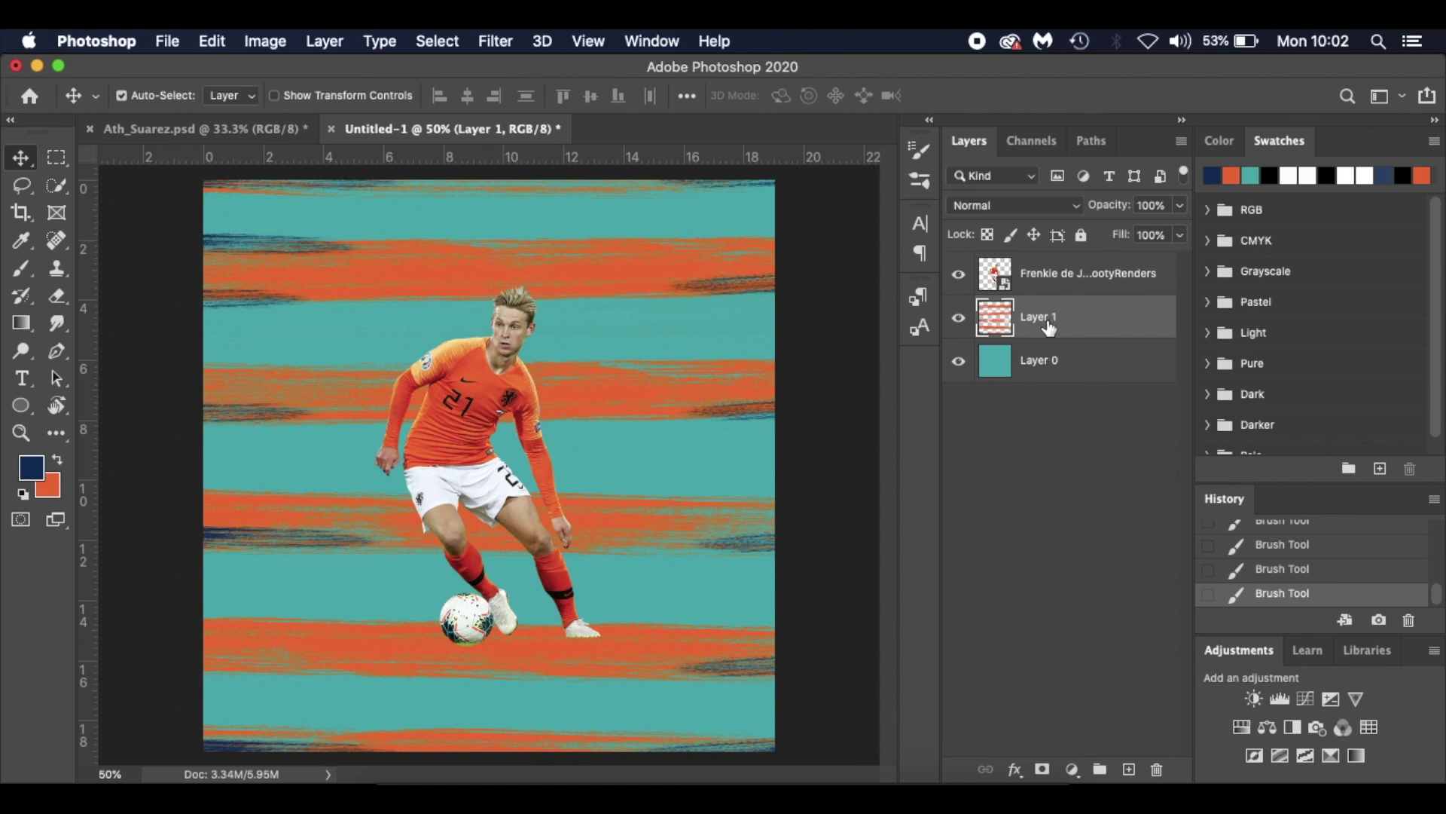
click(958, 320)
click(958, 320)
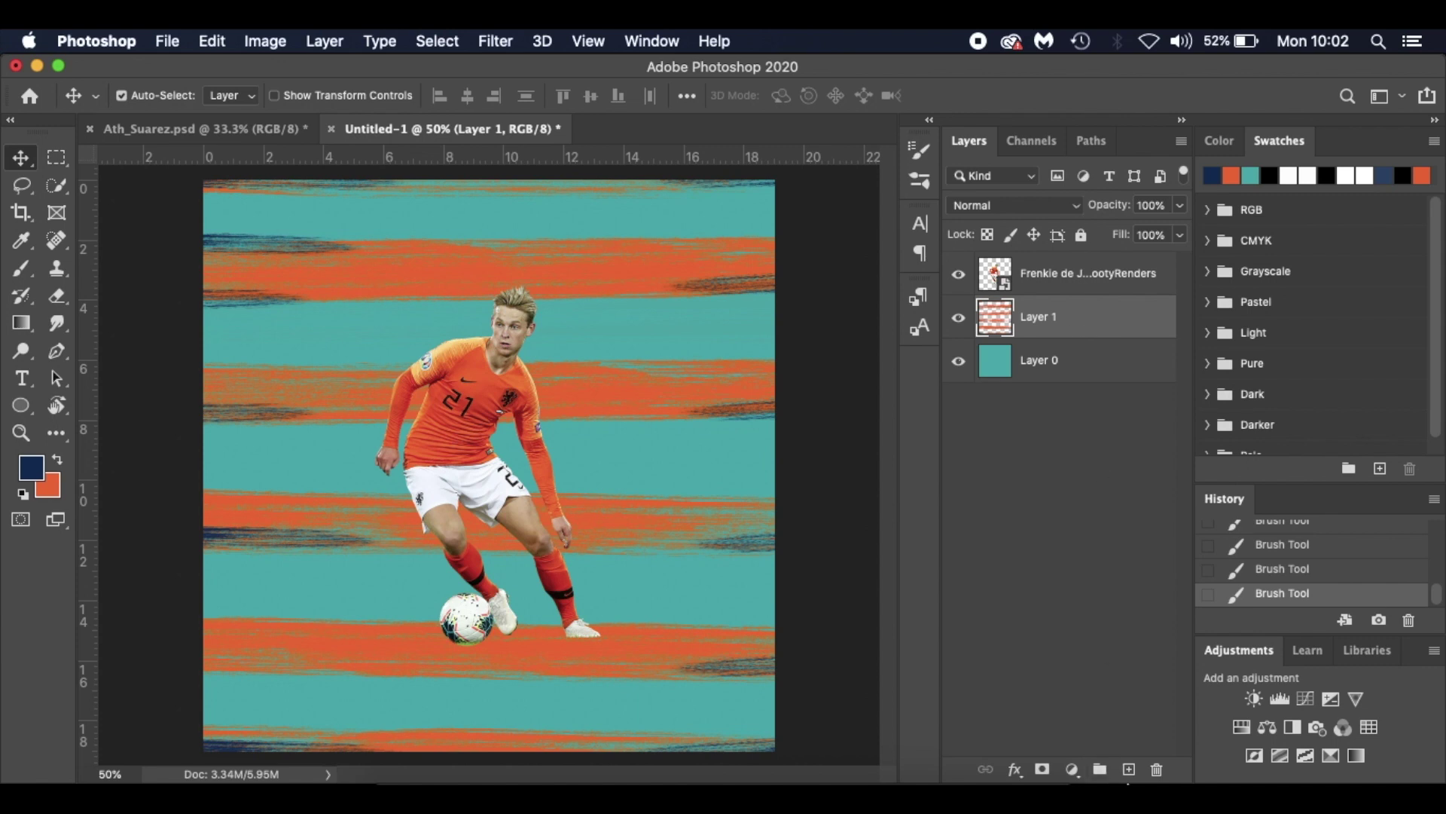
click(1129, 769)
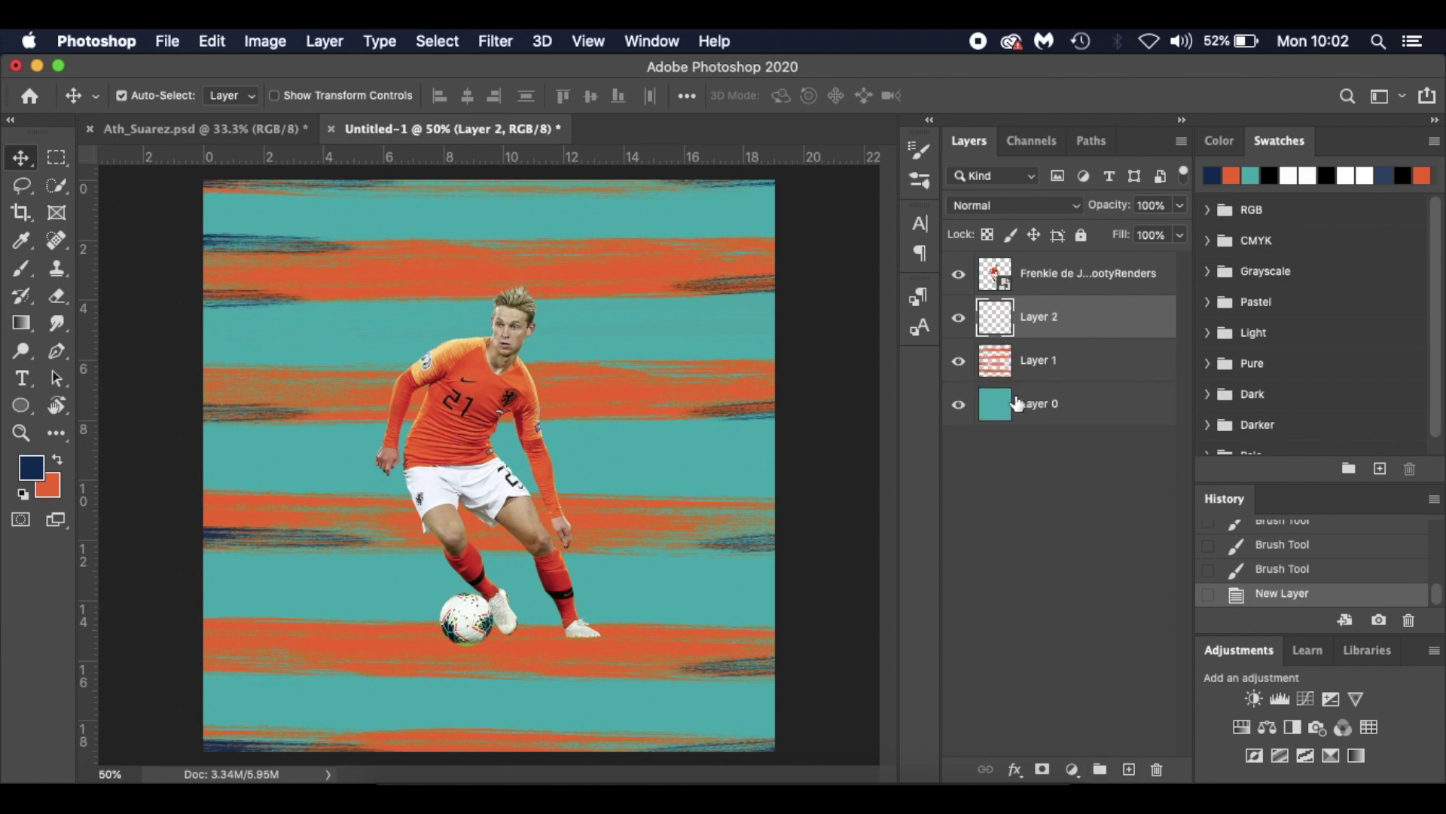
drag(1102, 328, 1156, 769)
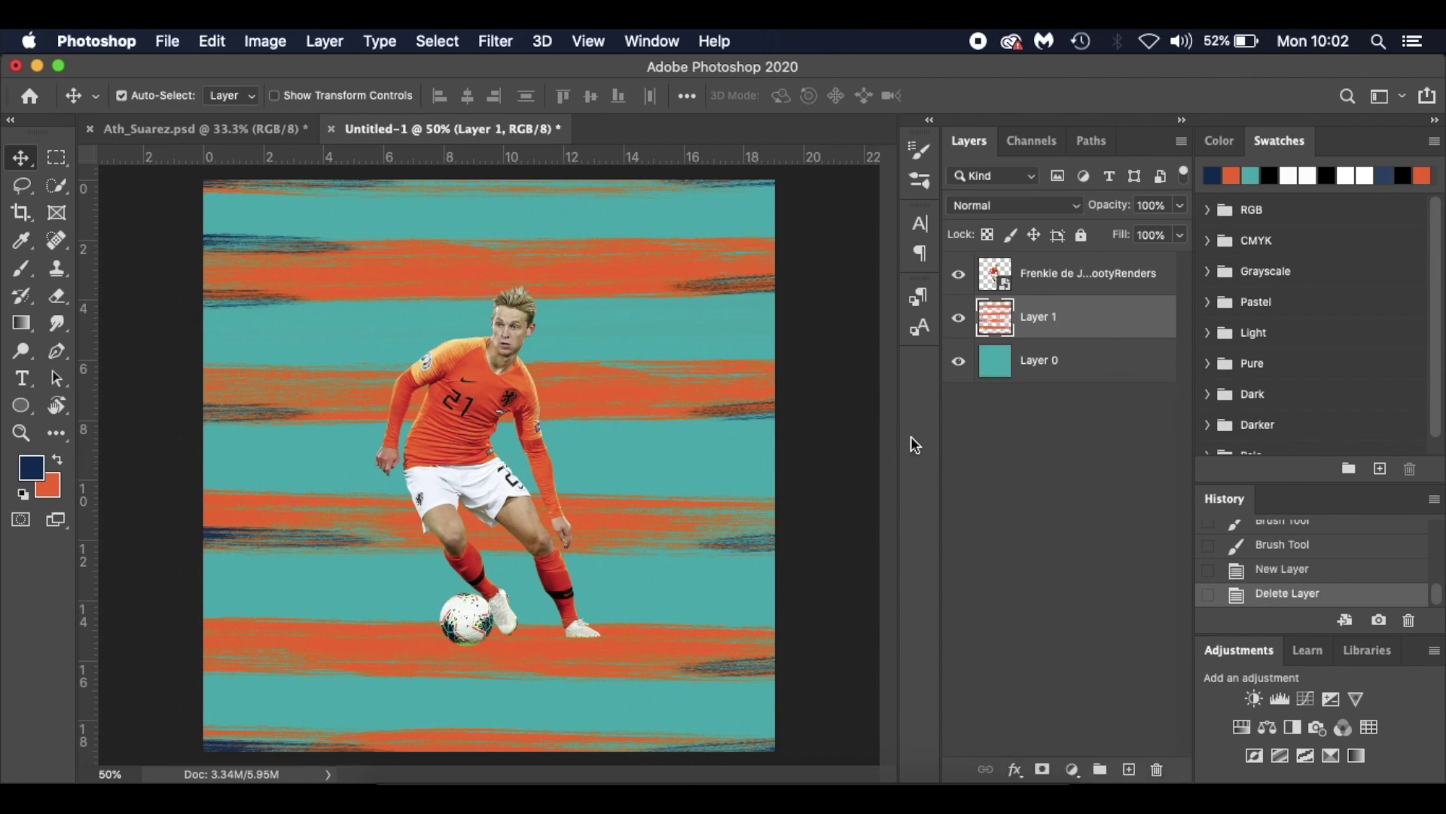
Activate the Ellipse tool in Shape mode and set its fill colour to yellow ffff00
click(20, 408)
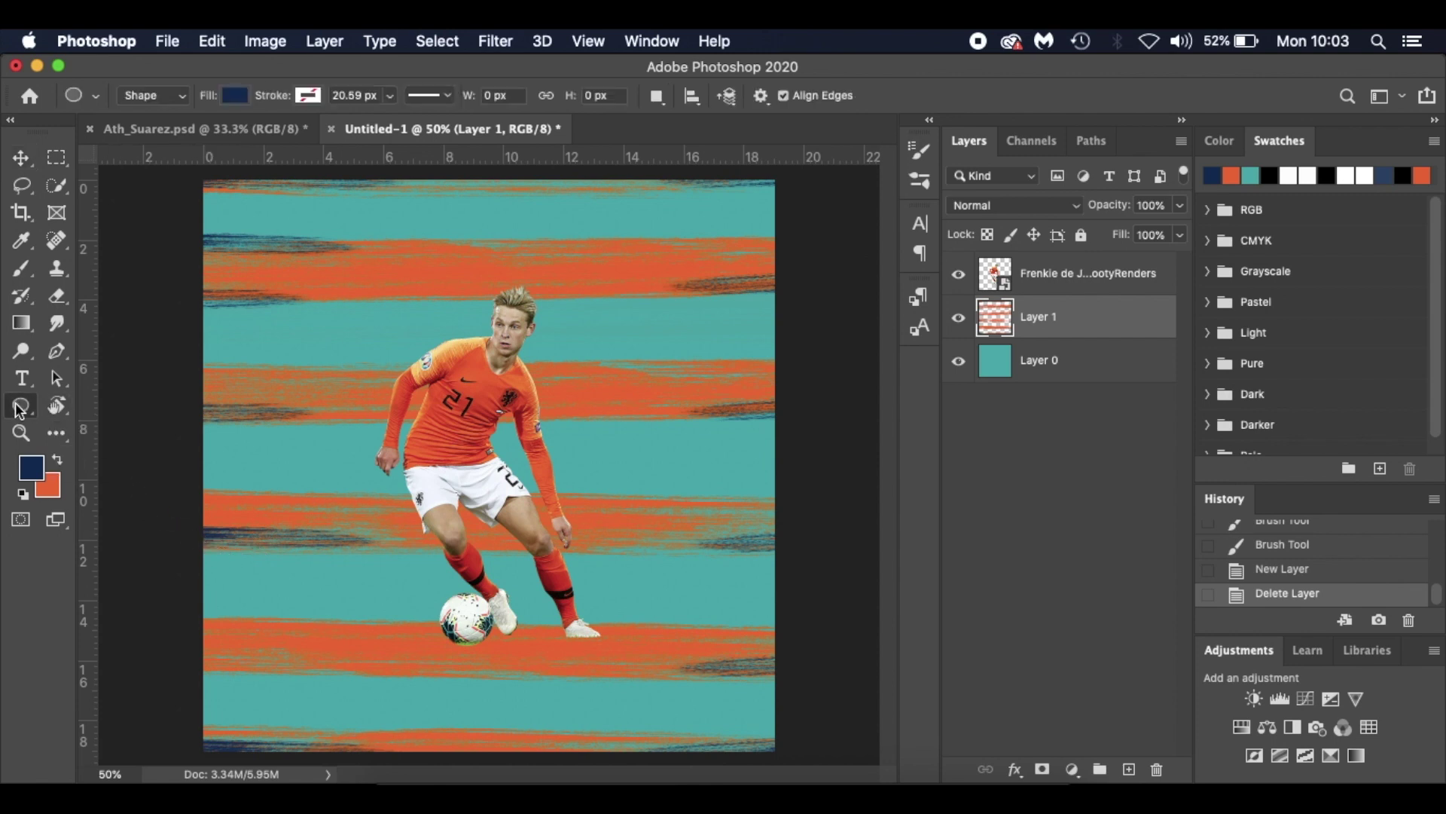
click(236, 96)
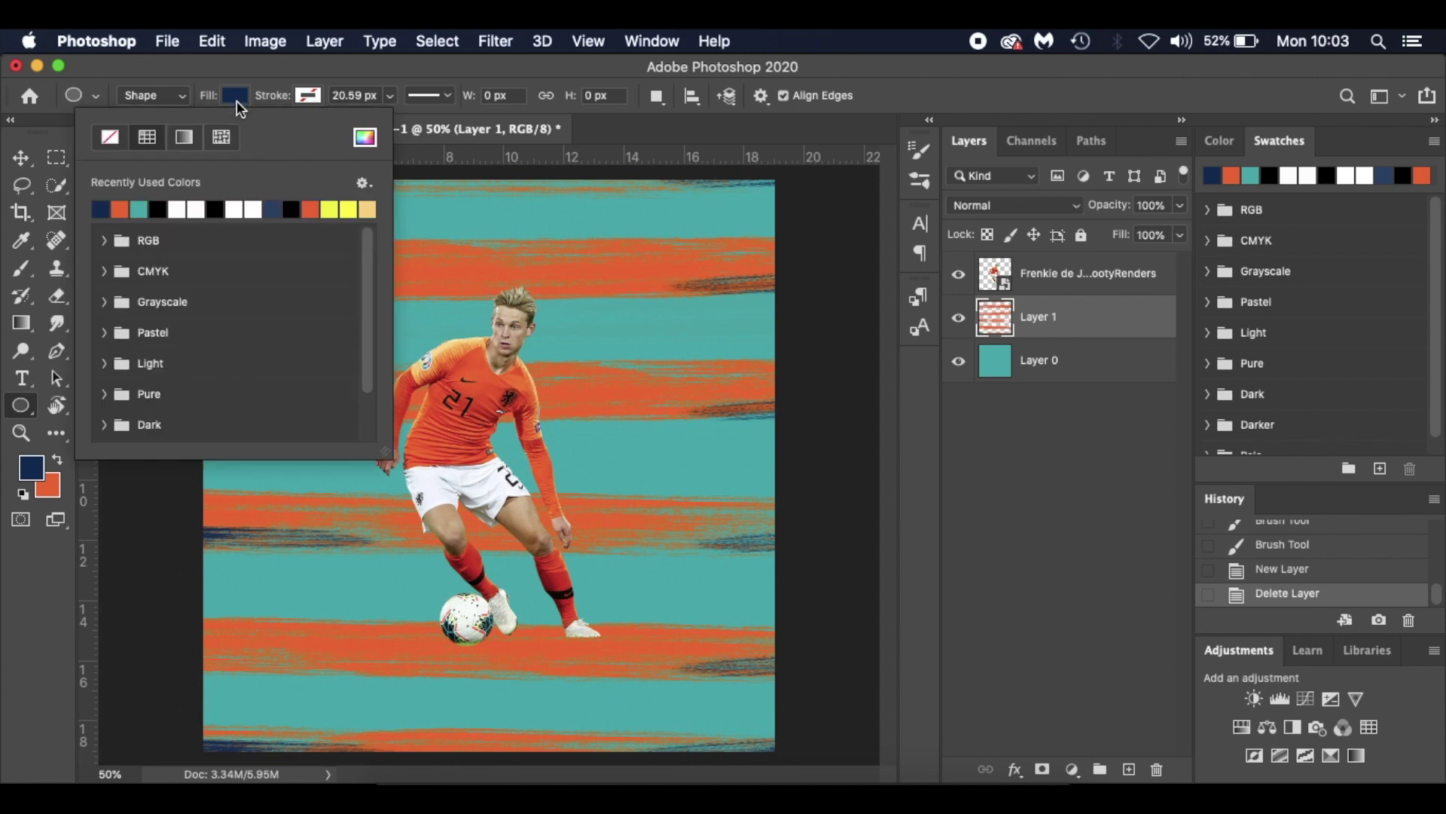
click(333, 208)
click(247, 97)
click(241, 98)
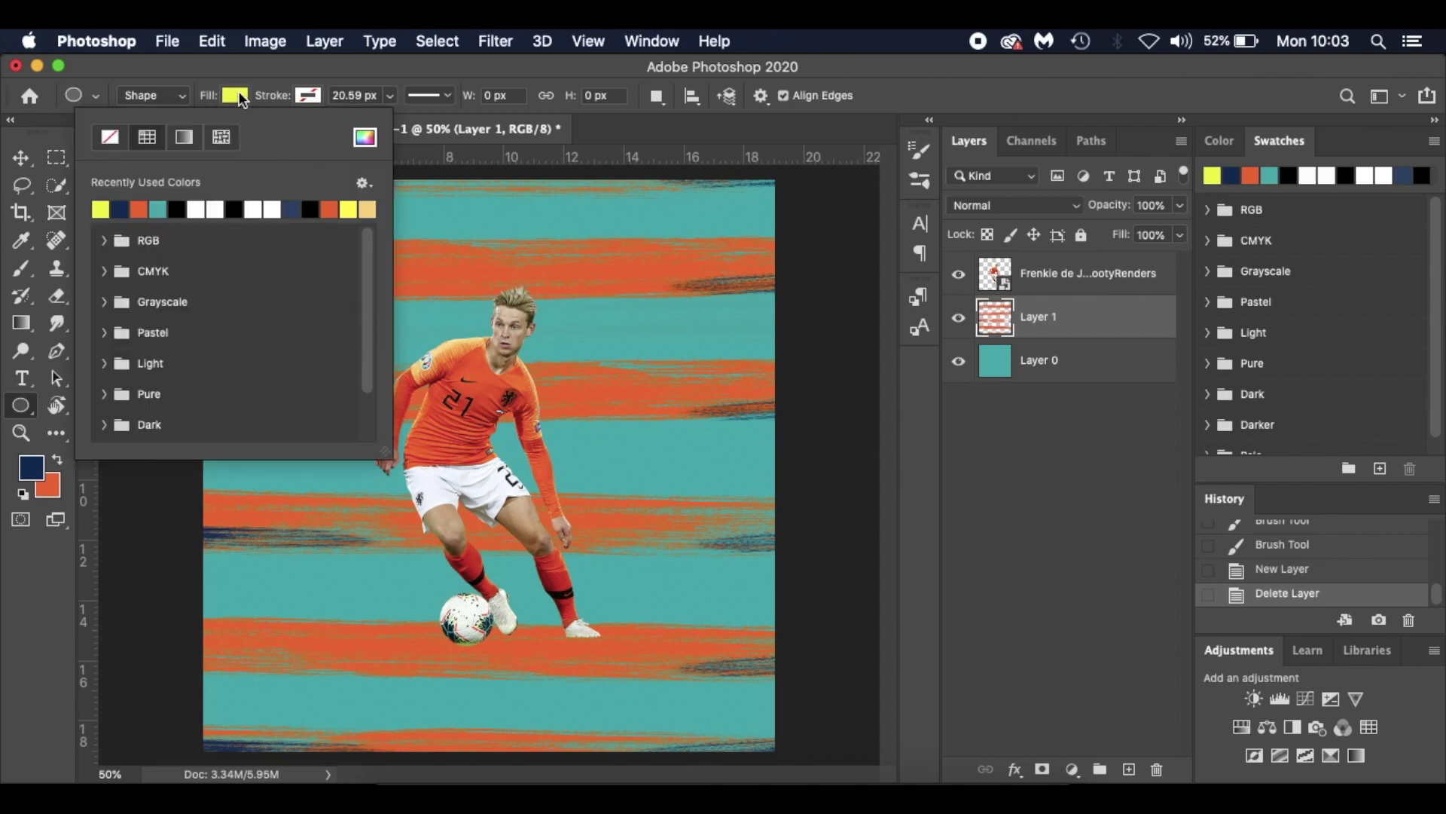
click(348, 209)
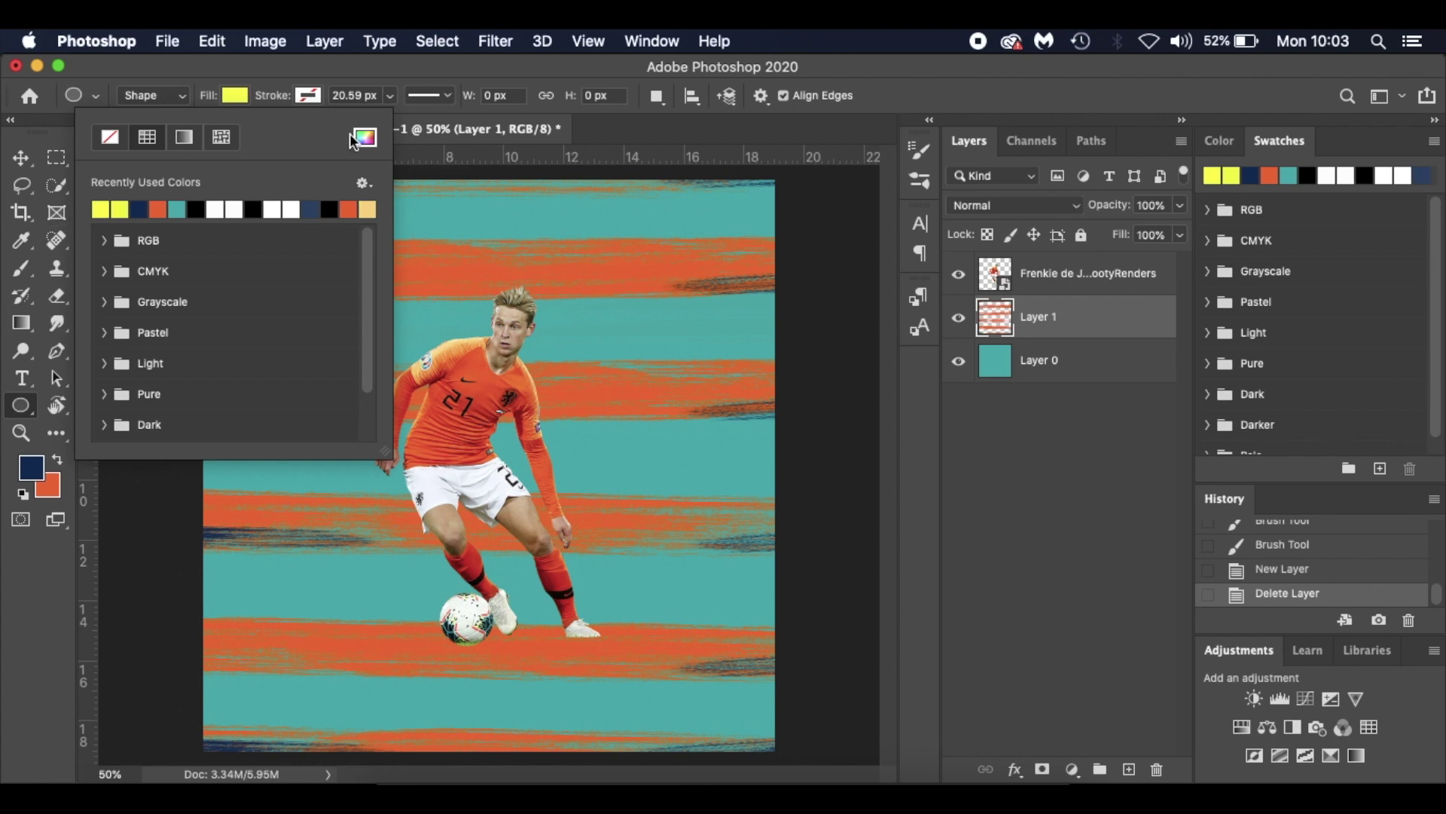
click(365, 136)
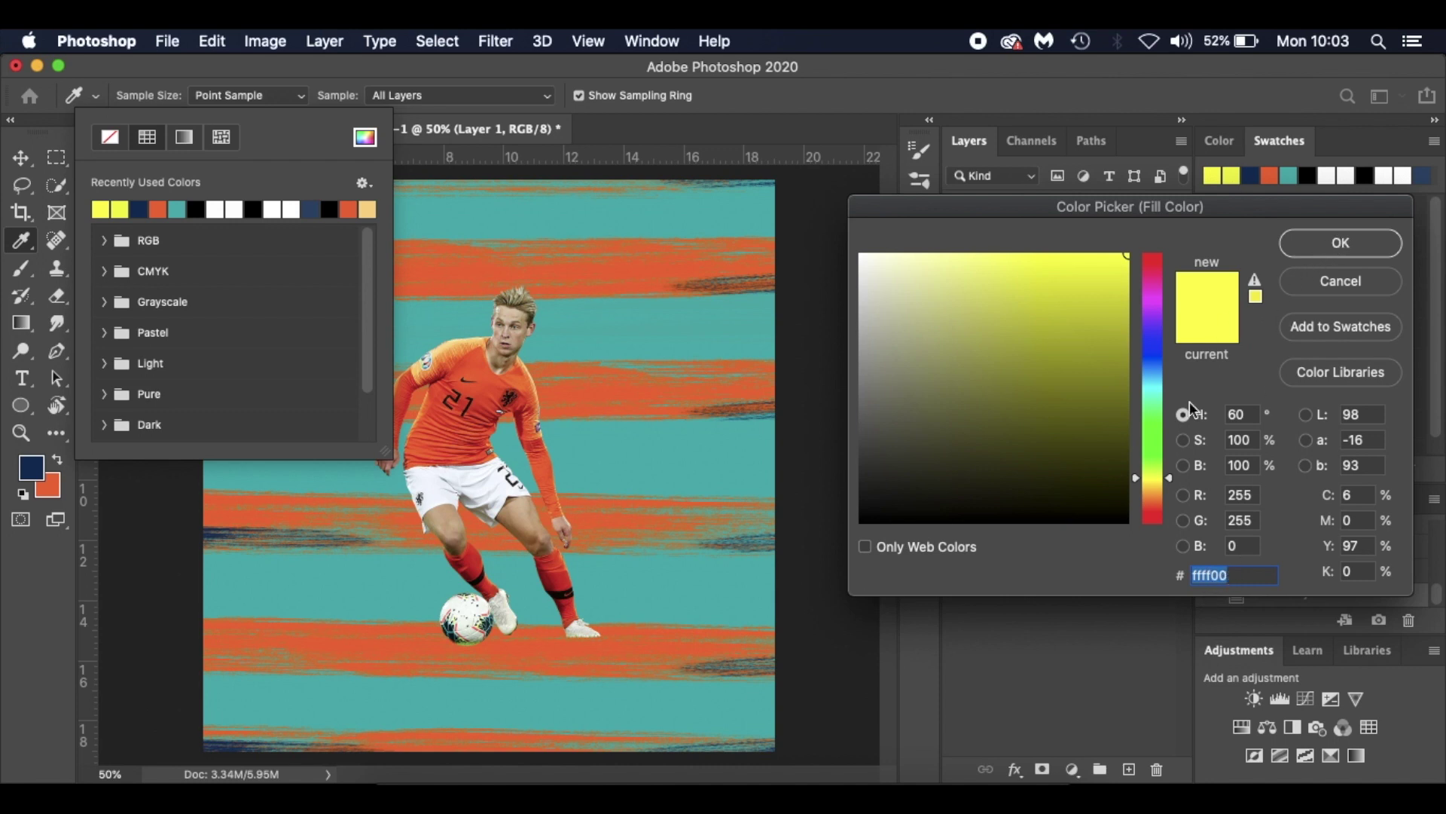
click(1312, 241)
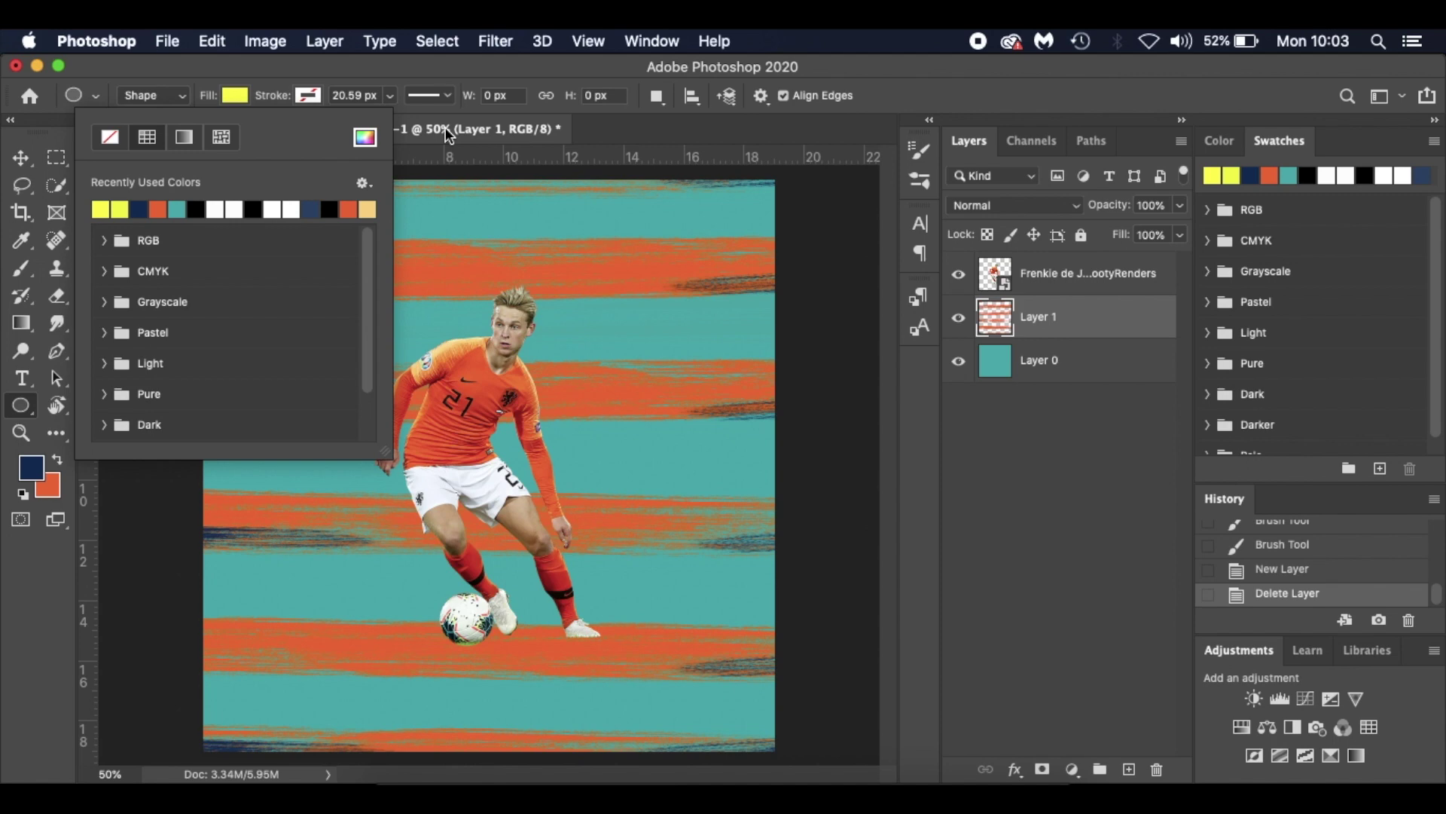
click(229, 97)
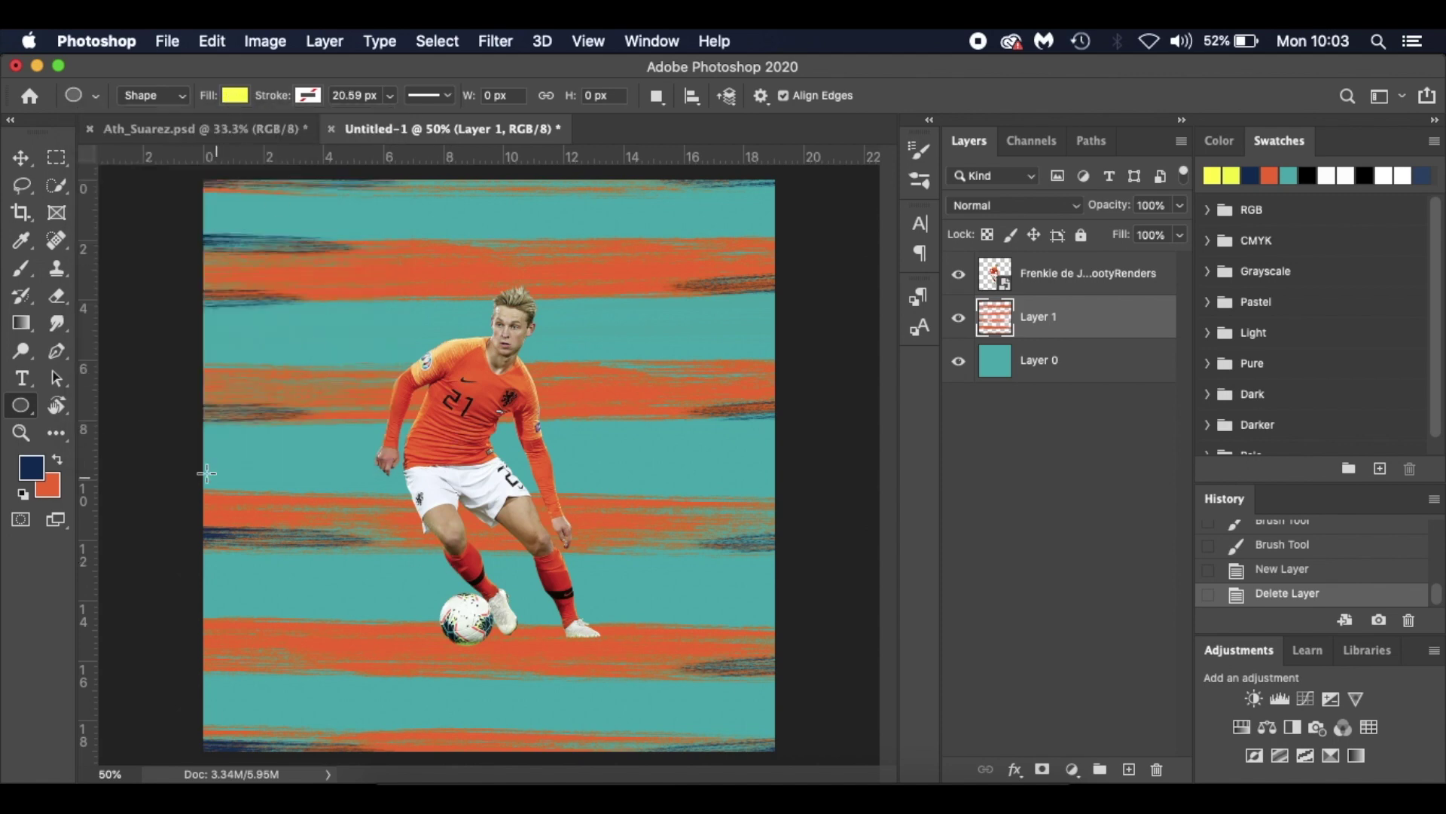
Draw a yellow circle about 109 px wide beside the football and move its layer above the player's layer
scroll(444, 611, up, 6)
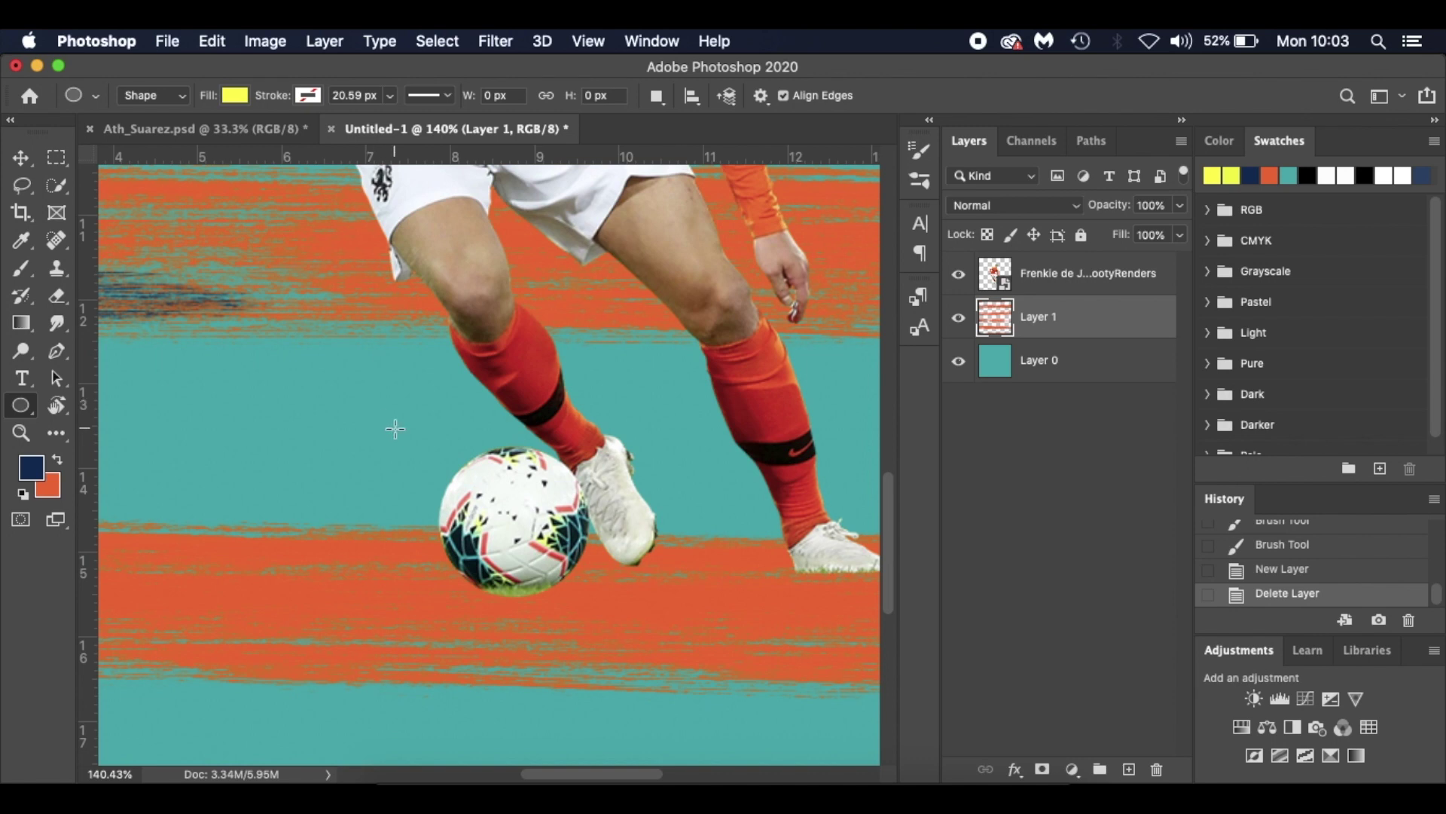
drag(379, 405, 590, 566)
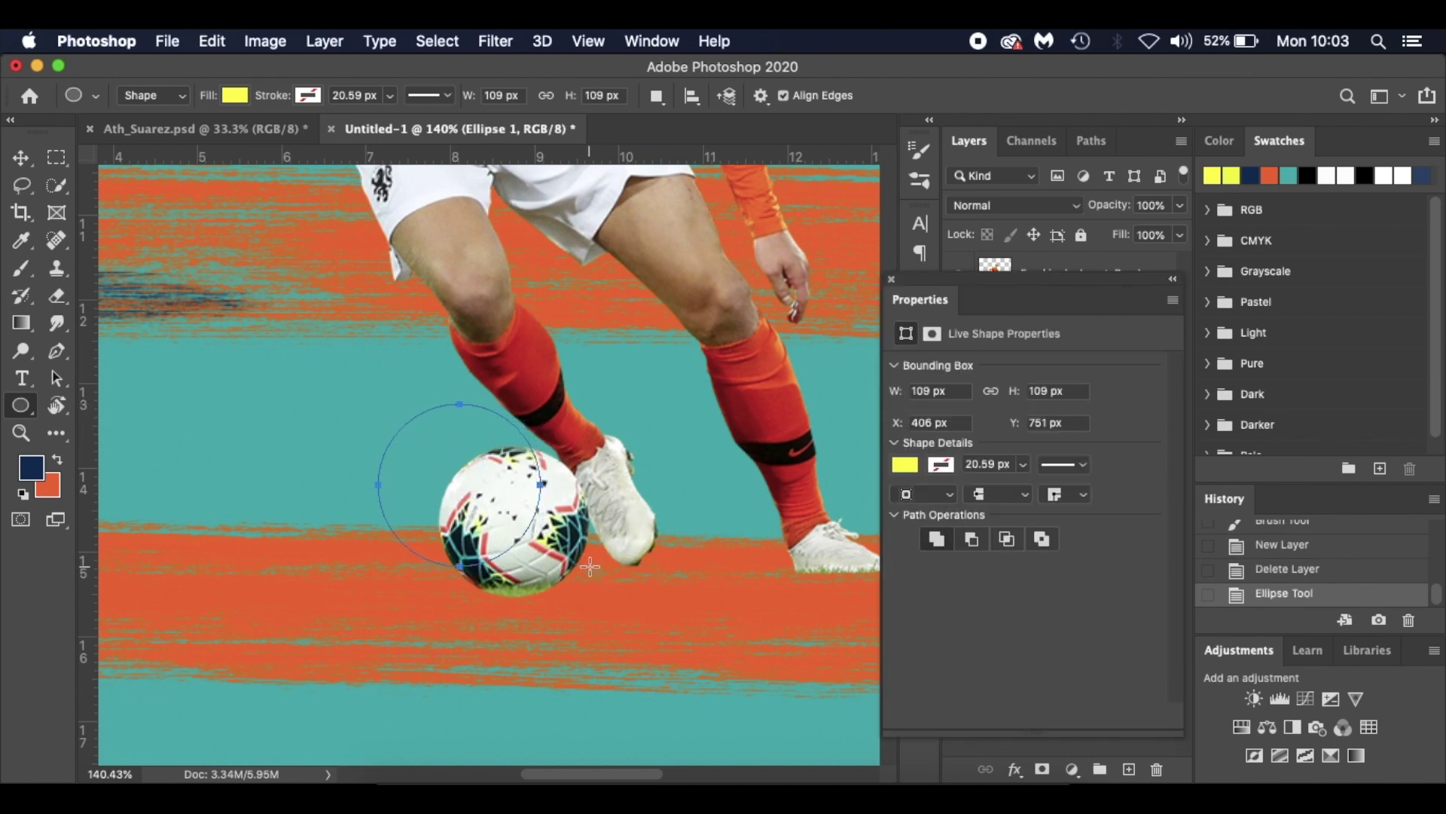
click(892, 279)
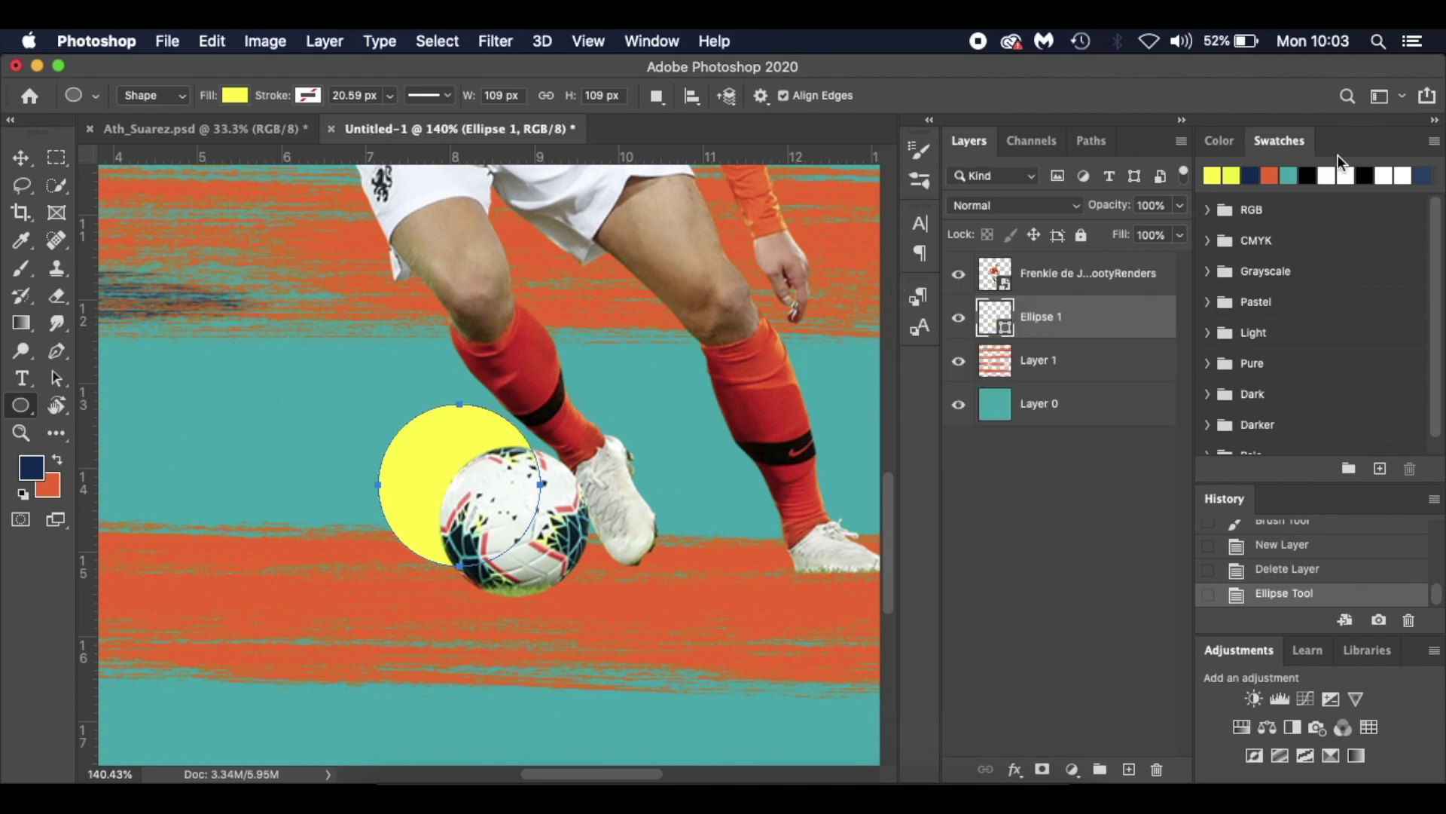
drag(1134, 316, 1115, 260)
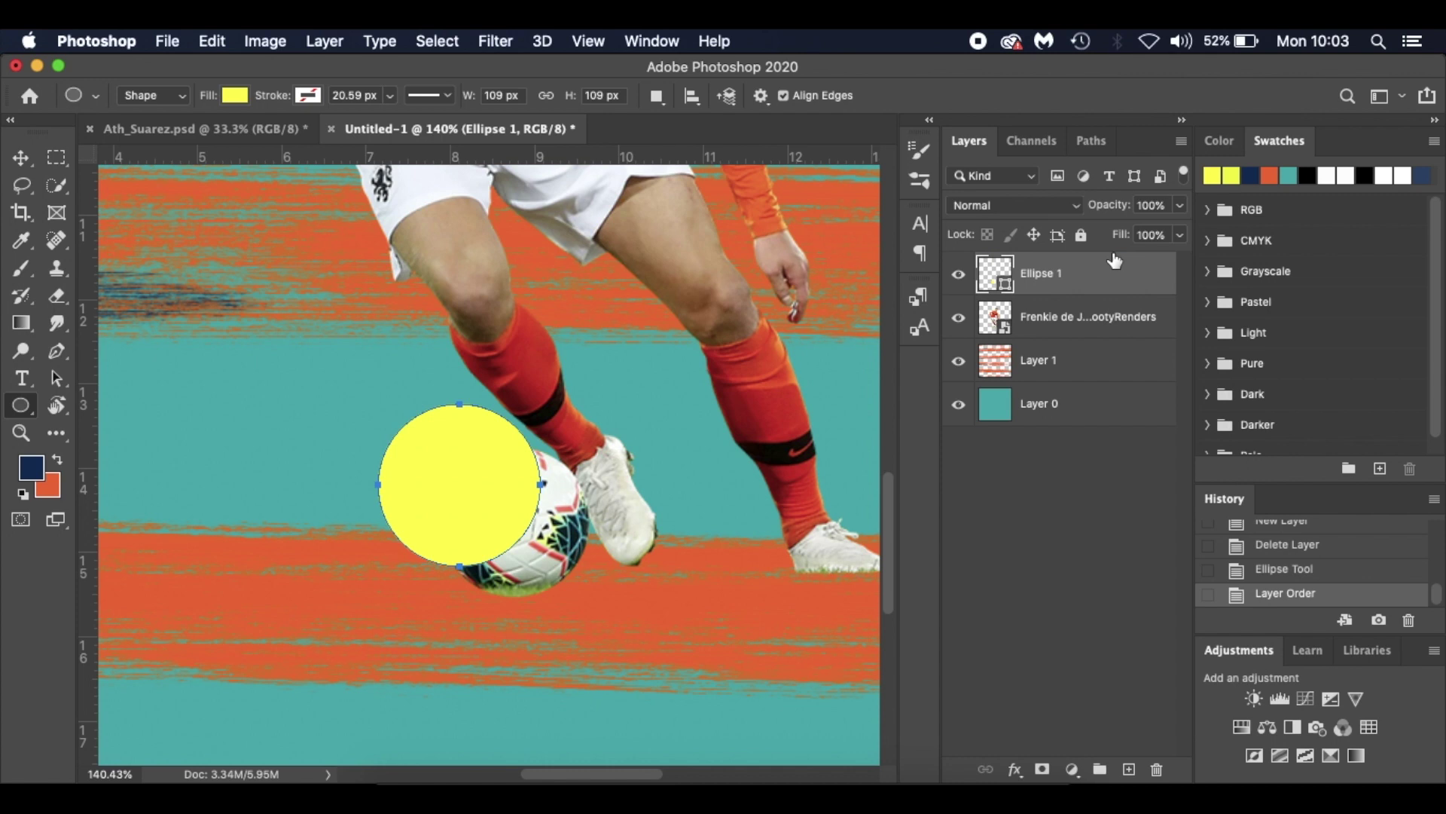
Move the yellow circle so it covers the football at the player's foot, and apply the transform
key(super+t)
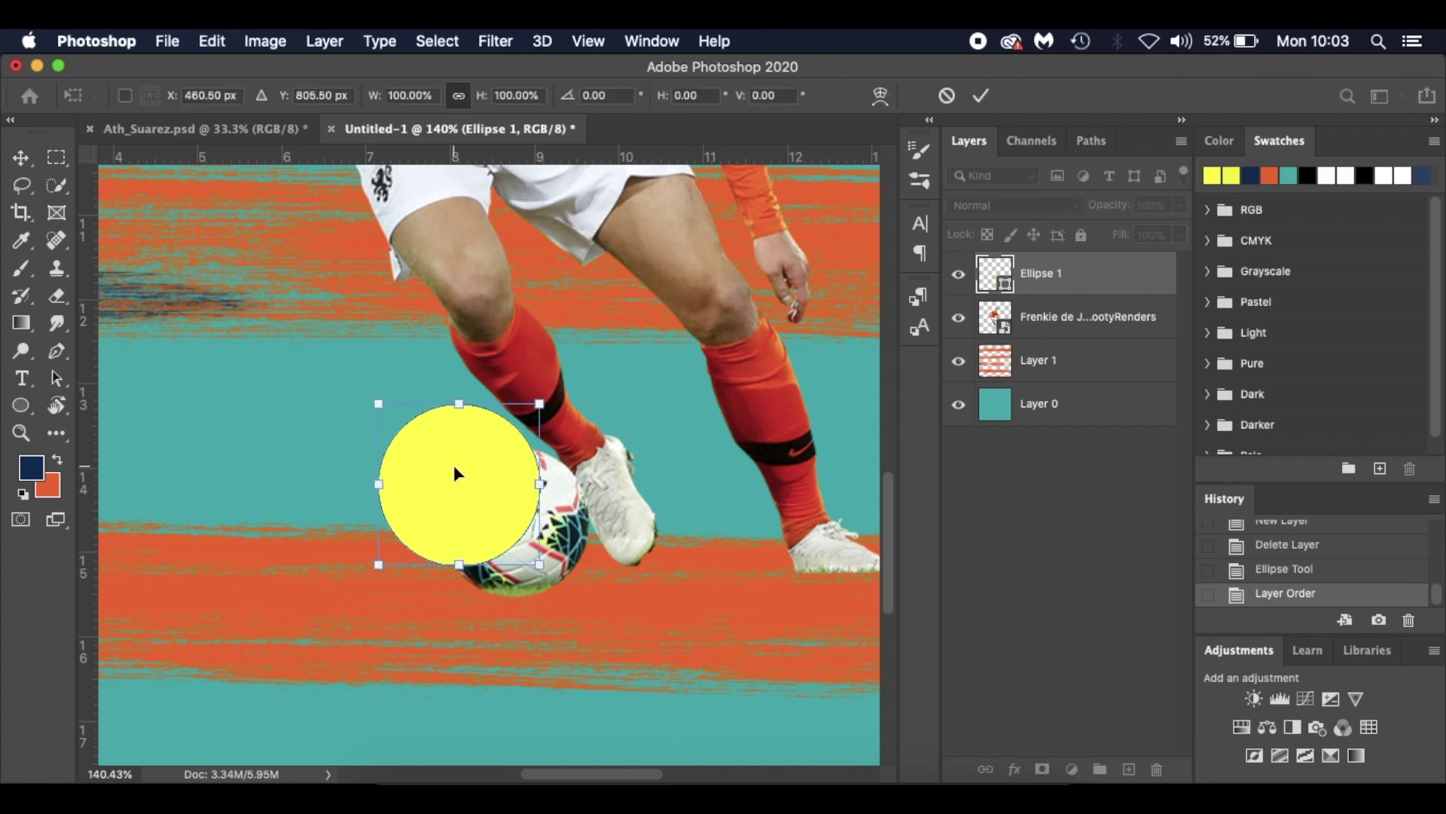
drag(464, 485, 517, 518)
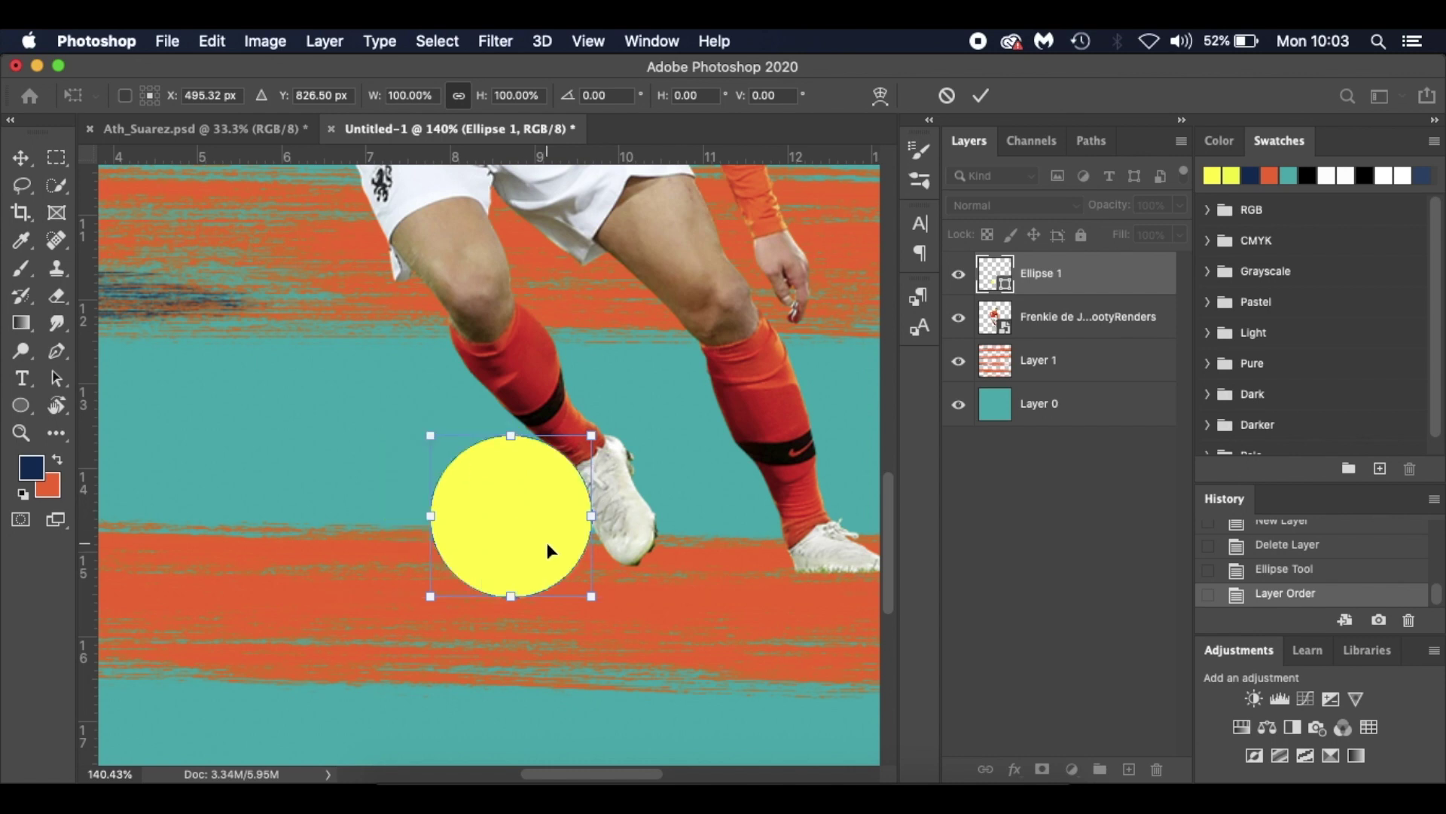
key(Down)
key(Down)
key(Return)
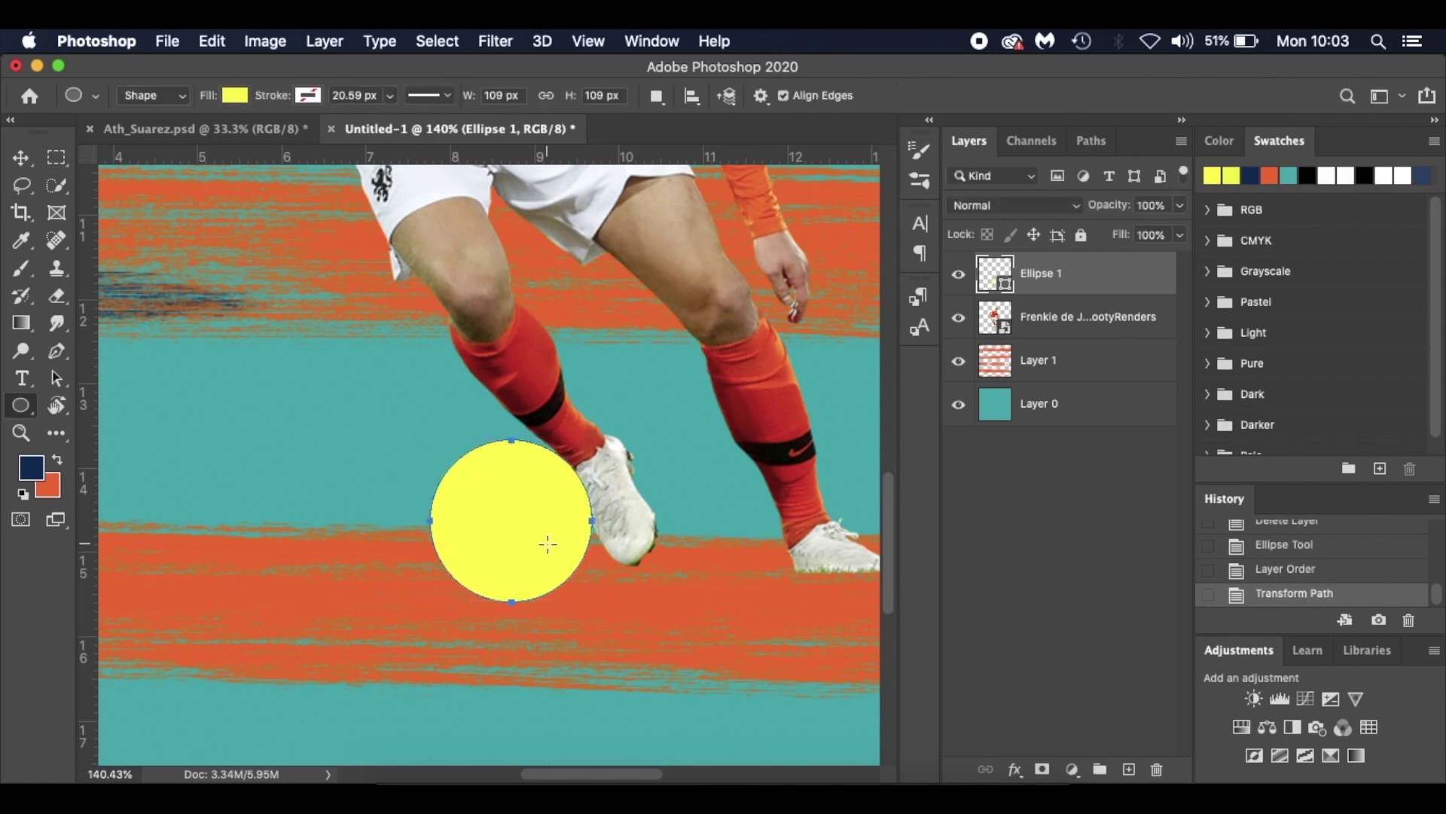
key(Return)
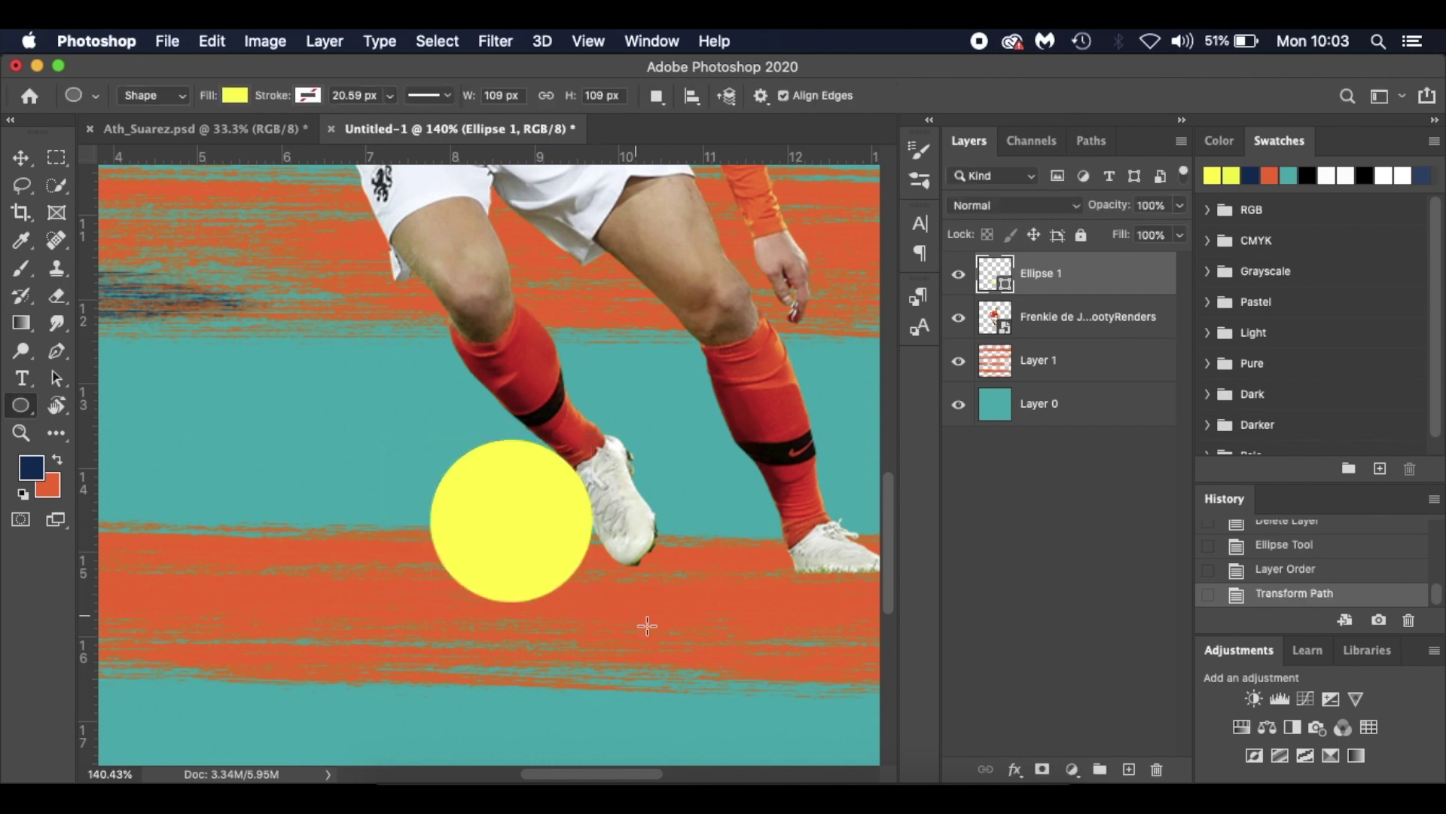
Add a new layer directly above the brush-stripe layer and reset the foreground and background colours to black and white
key(super+0)
scroll(646, 577, up, 6)
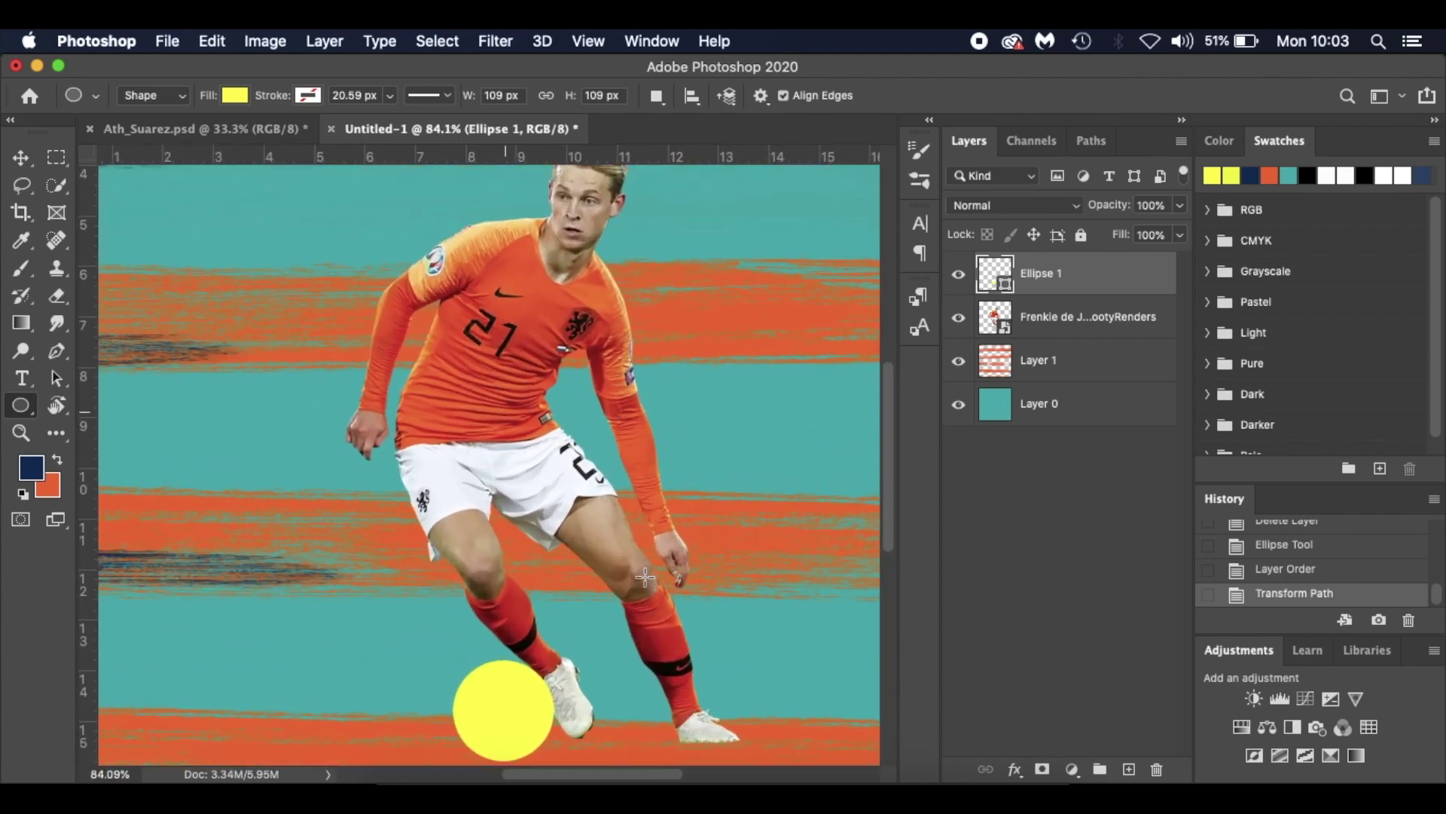
scroll(645, 577, right, 3)
scroll(645, 578, down, 1)
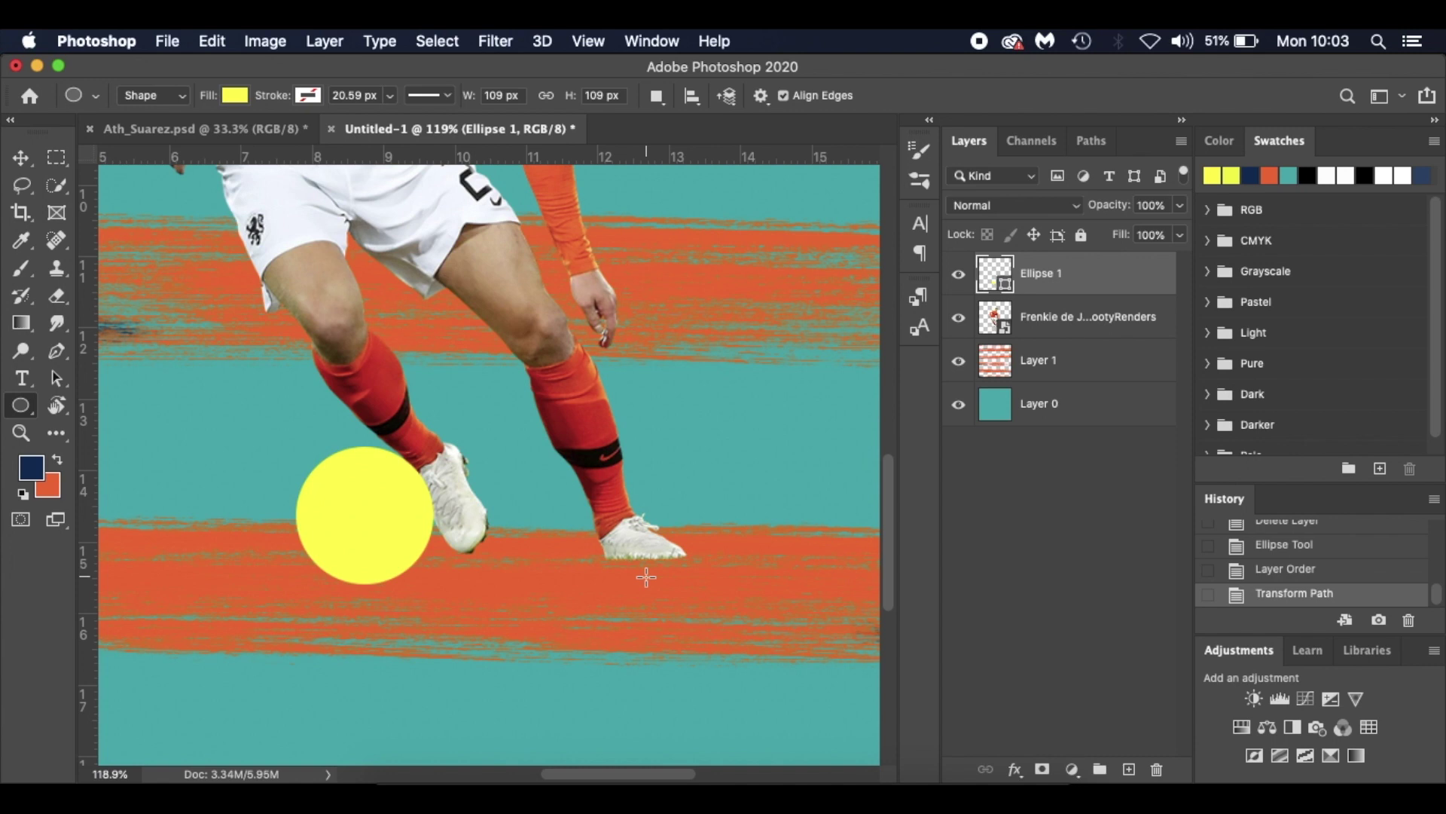
click(1109, 360)
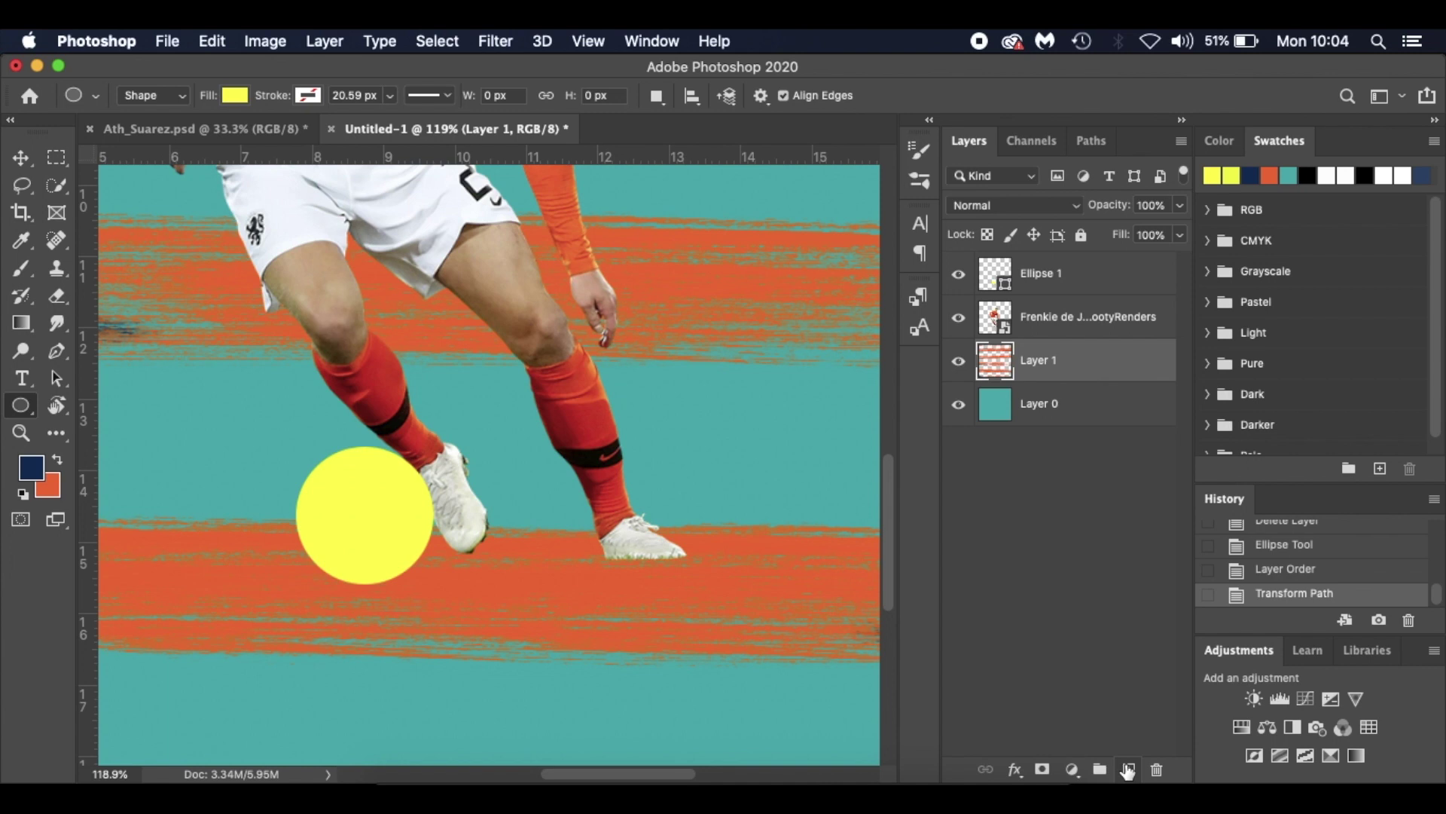
click(1128, 770)
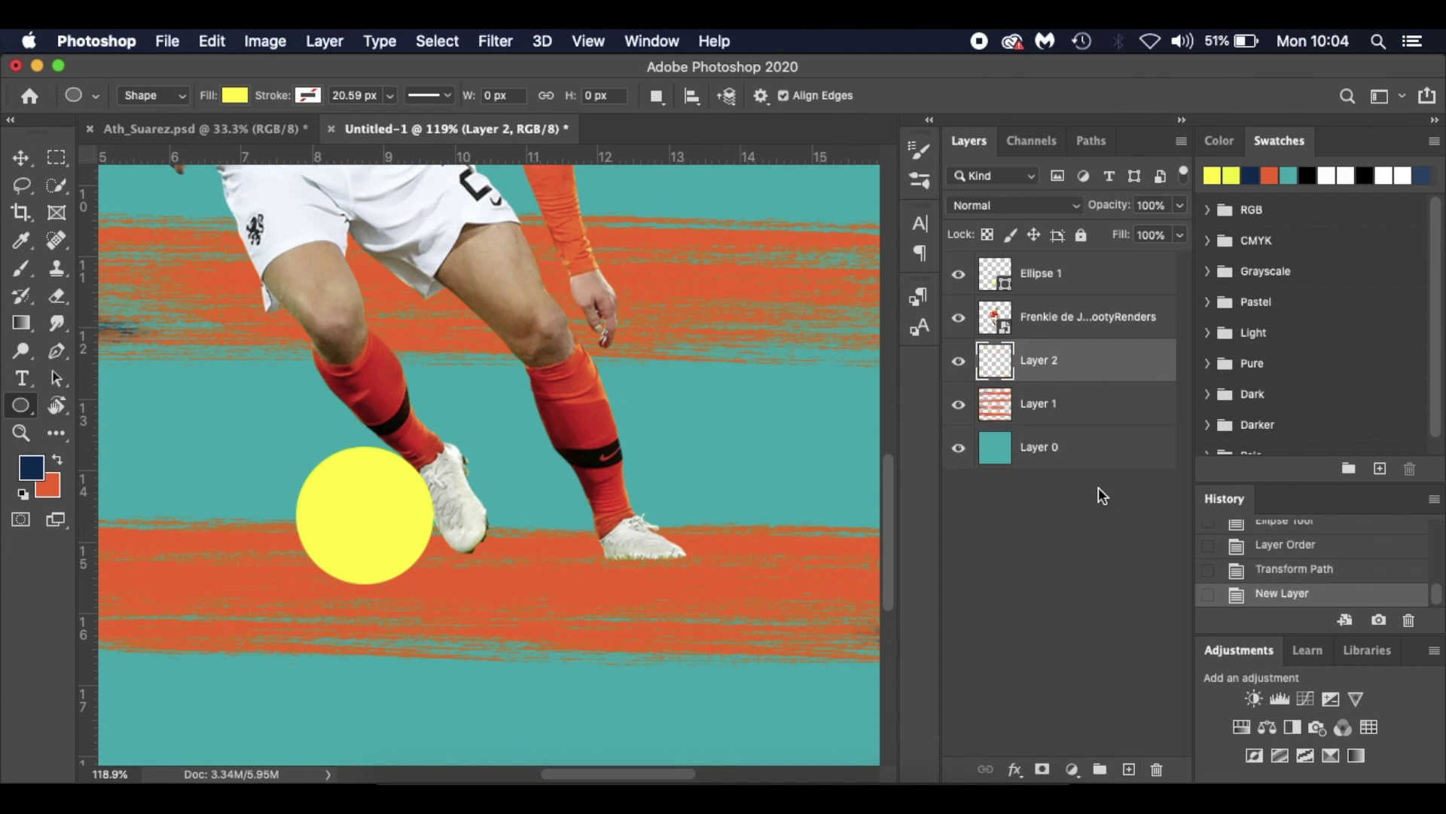
click(20, 494)
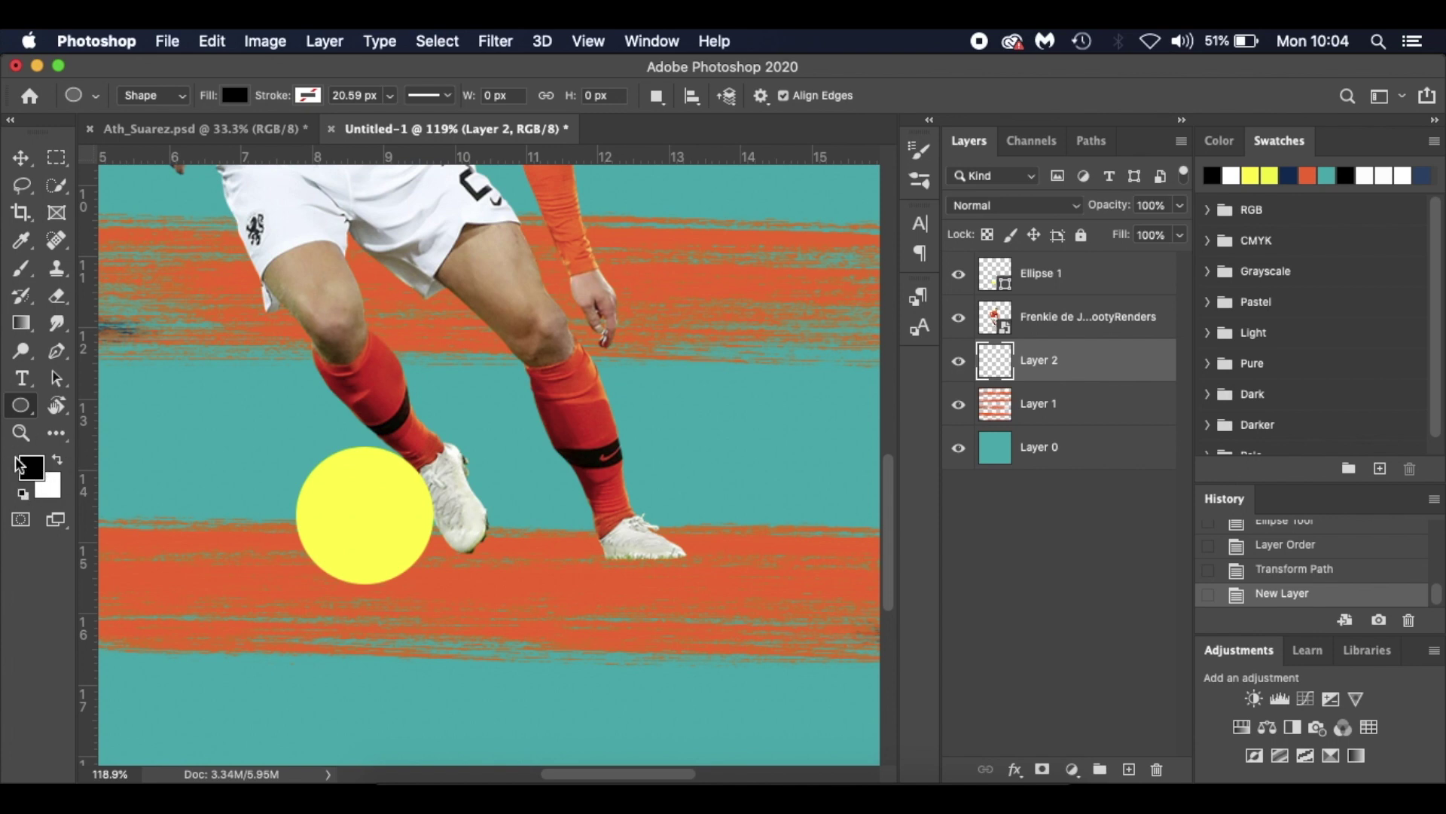
Choose the Soft Round brush at 0% hardness and flatten its tip into a thin horizontal ellipse
key(b)
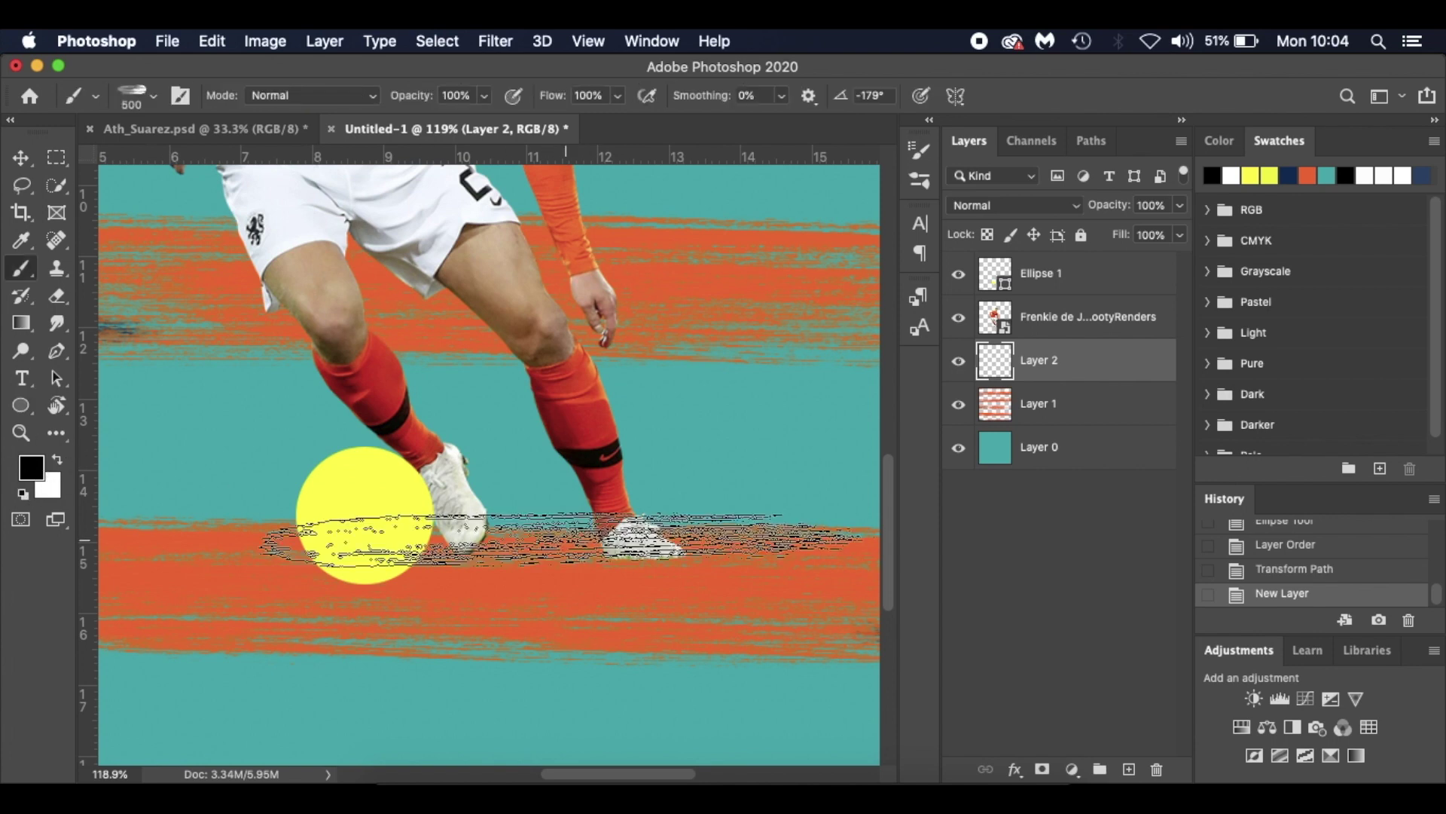
right_click(579, 667)
scroll(708, 700, up, 10)
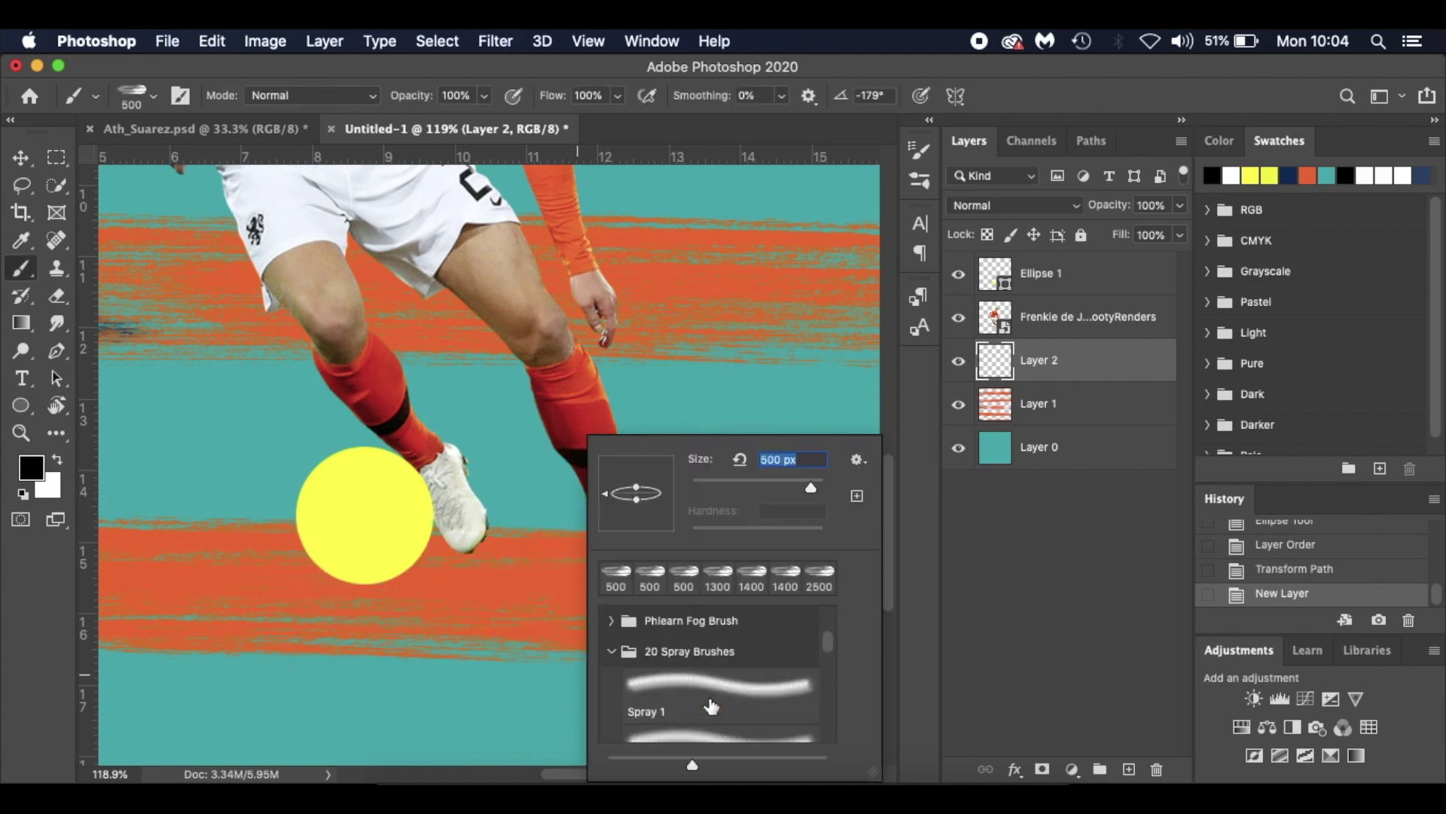
click(696, 662)
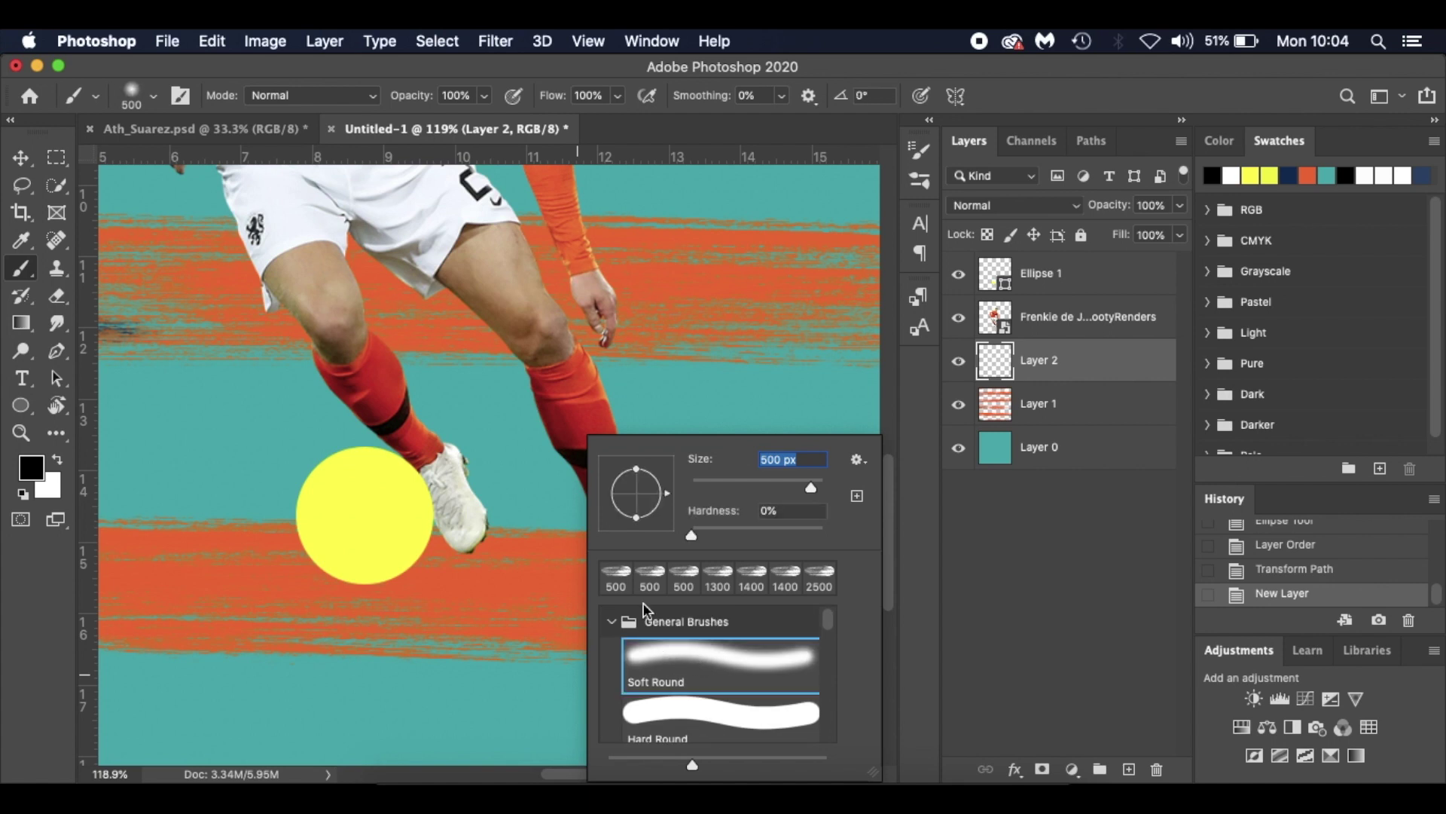
drag(637, 470, 640, 495)
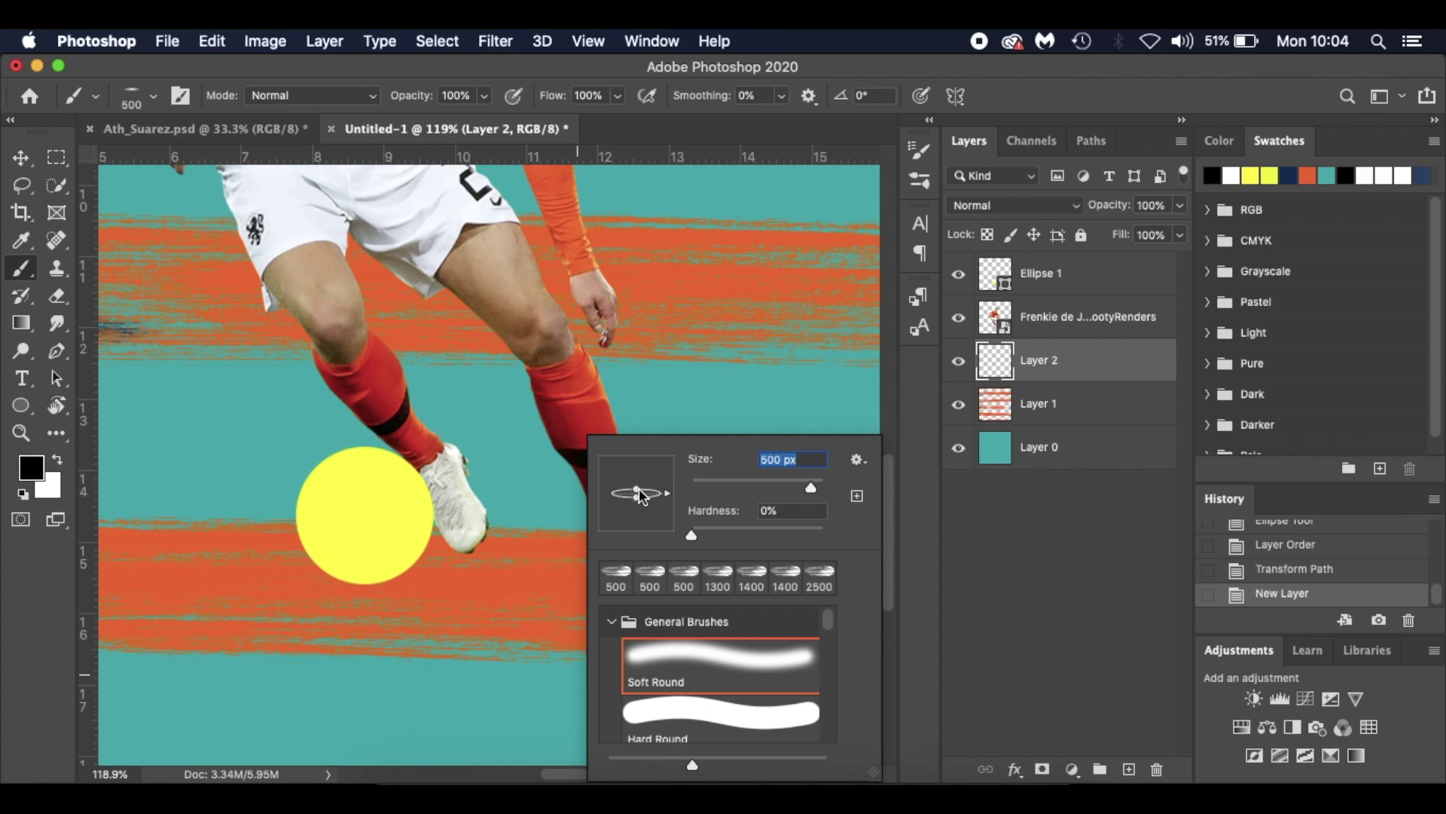
Set the new layer's blend mode to Soft Light and stamp a black shadow beneath the player's planted foot with a 150 px brush
click(1065, 209)
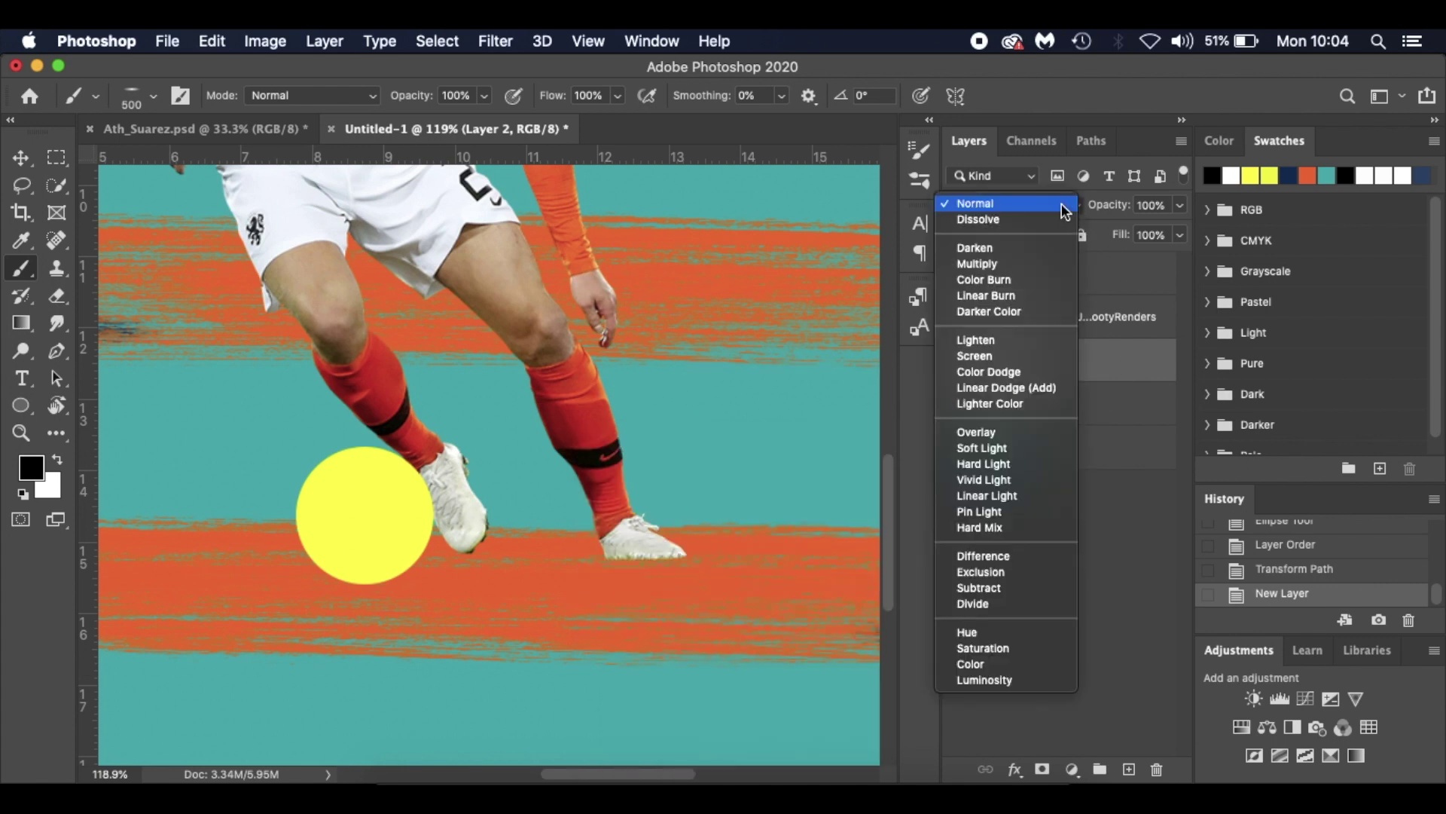
click(1037, 445)
key(bracketleft)
key(bracketleft)
key(bracketleft)
key(bracketleft)
key(bracketleft)
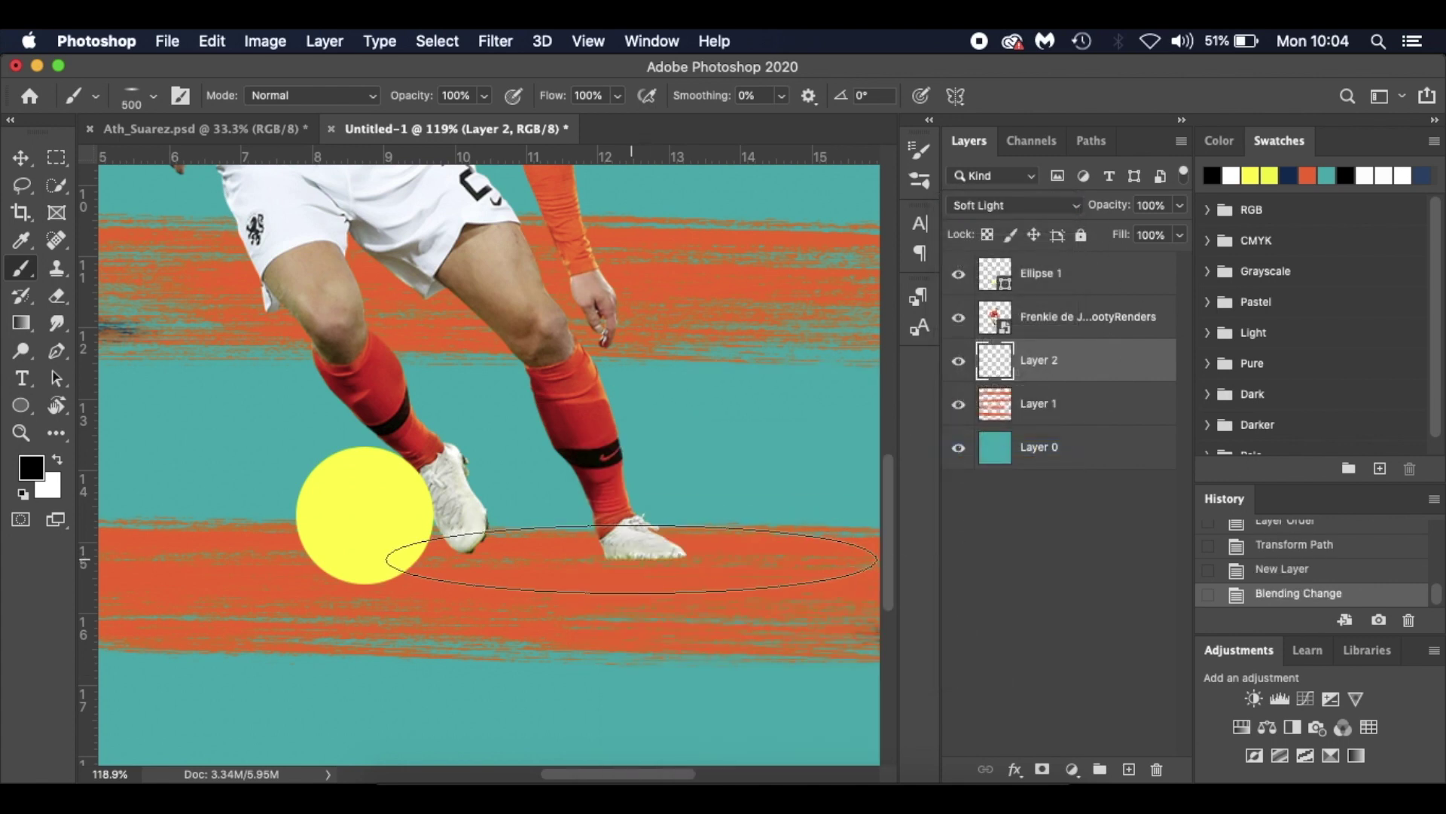
key(bracketleft)
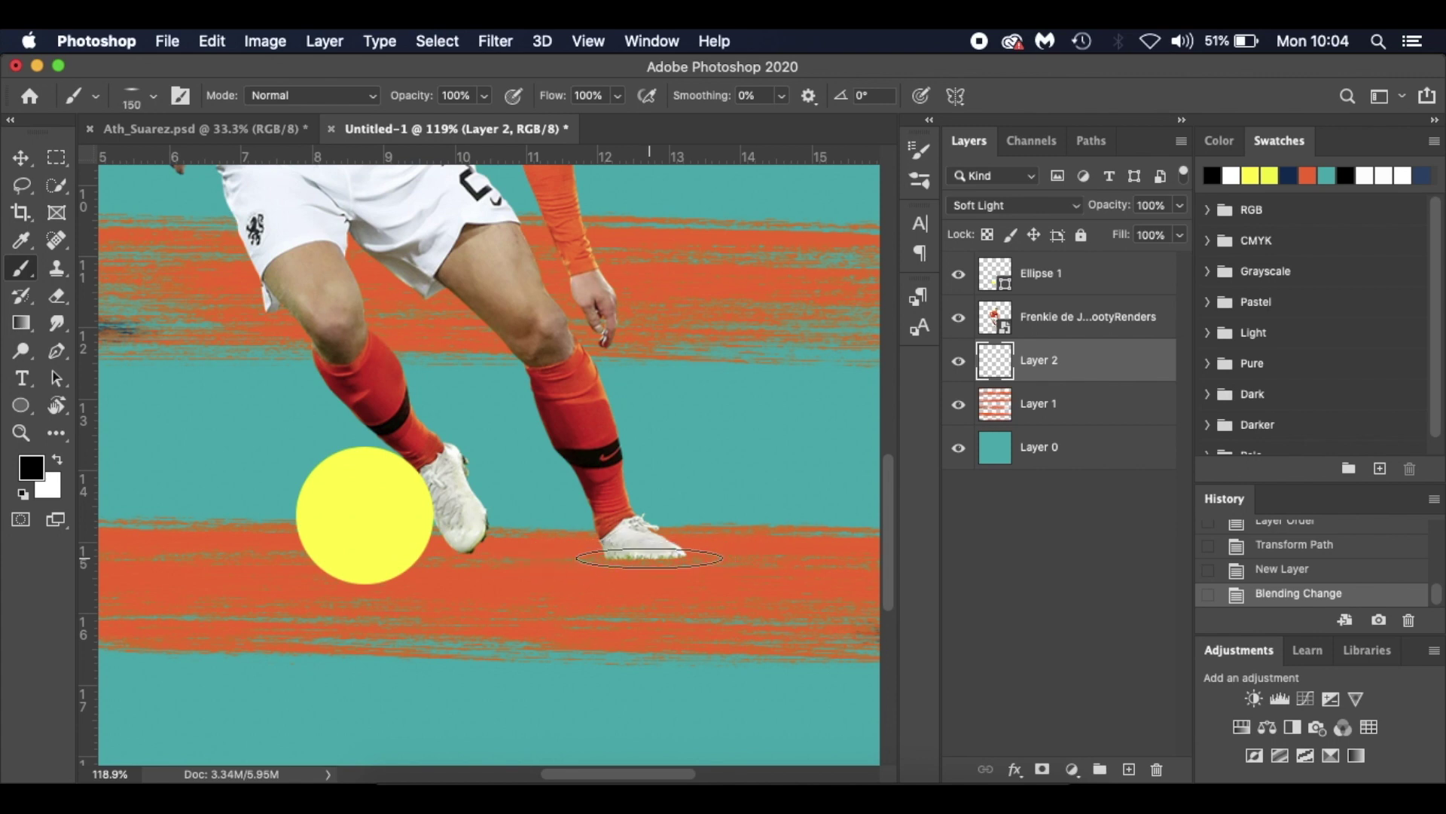
click(648, 558)
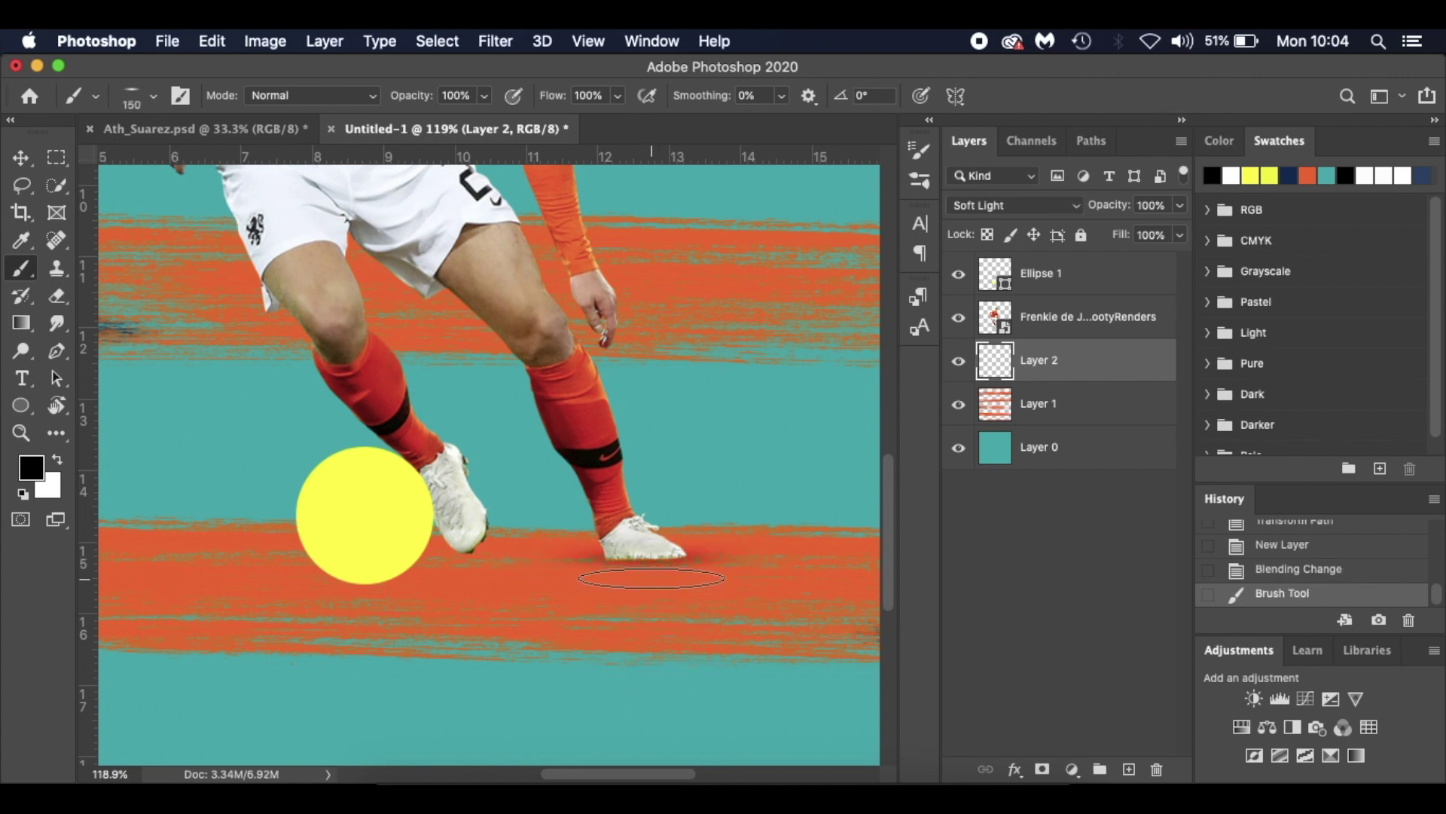
Deepen the shadow under the planted foot and stamp shadows beneath the raised foot, reducing the brush to 100 px for the last stamp
click(646, 559)
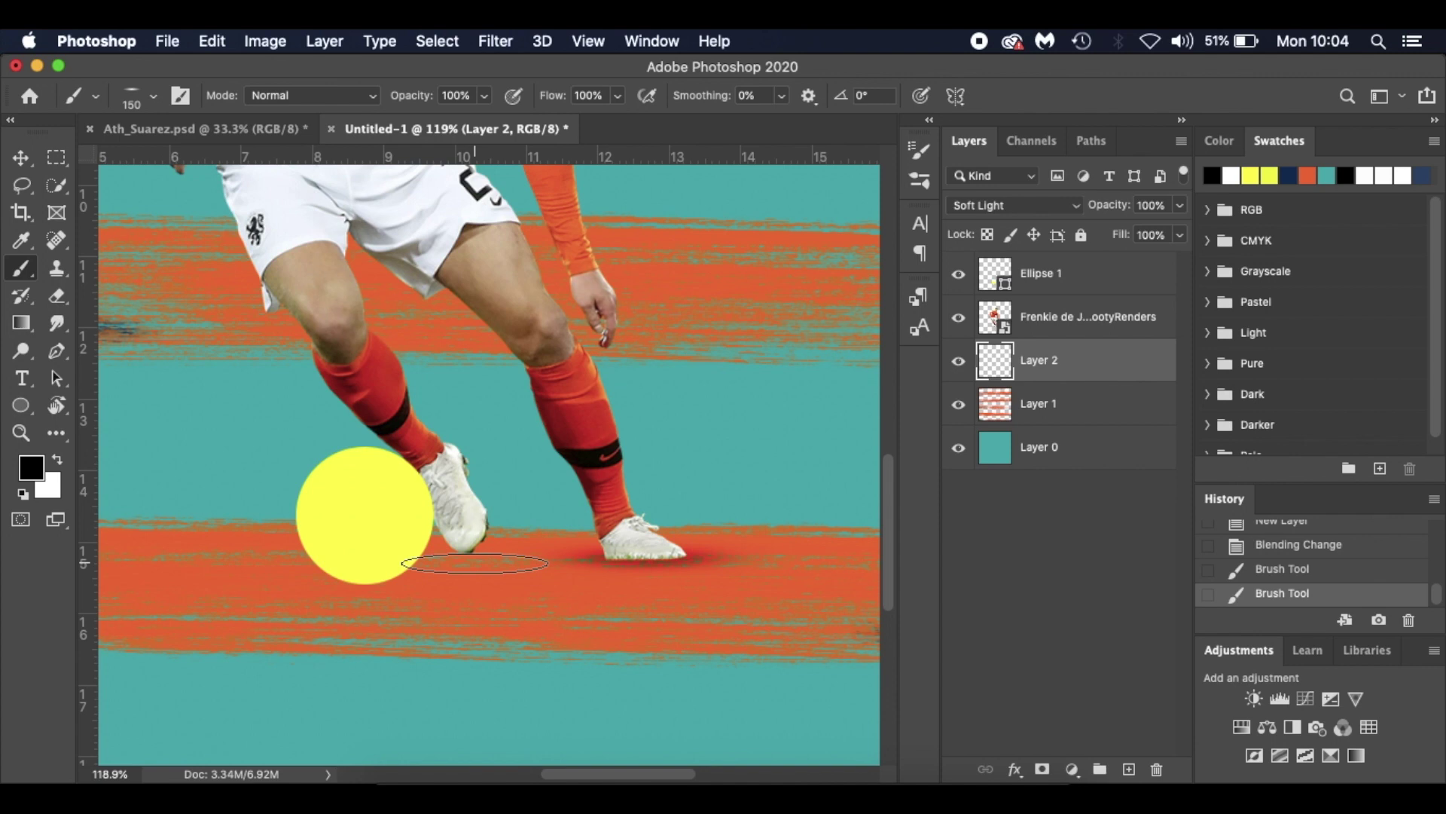
click(473, 565)
key(bracketleft)
key(bracketleft)
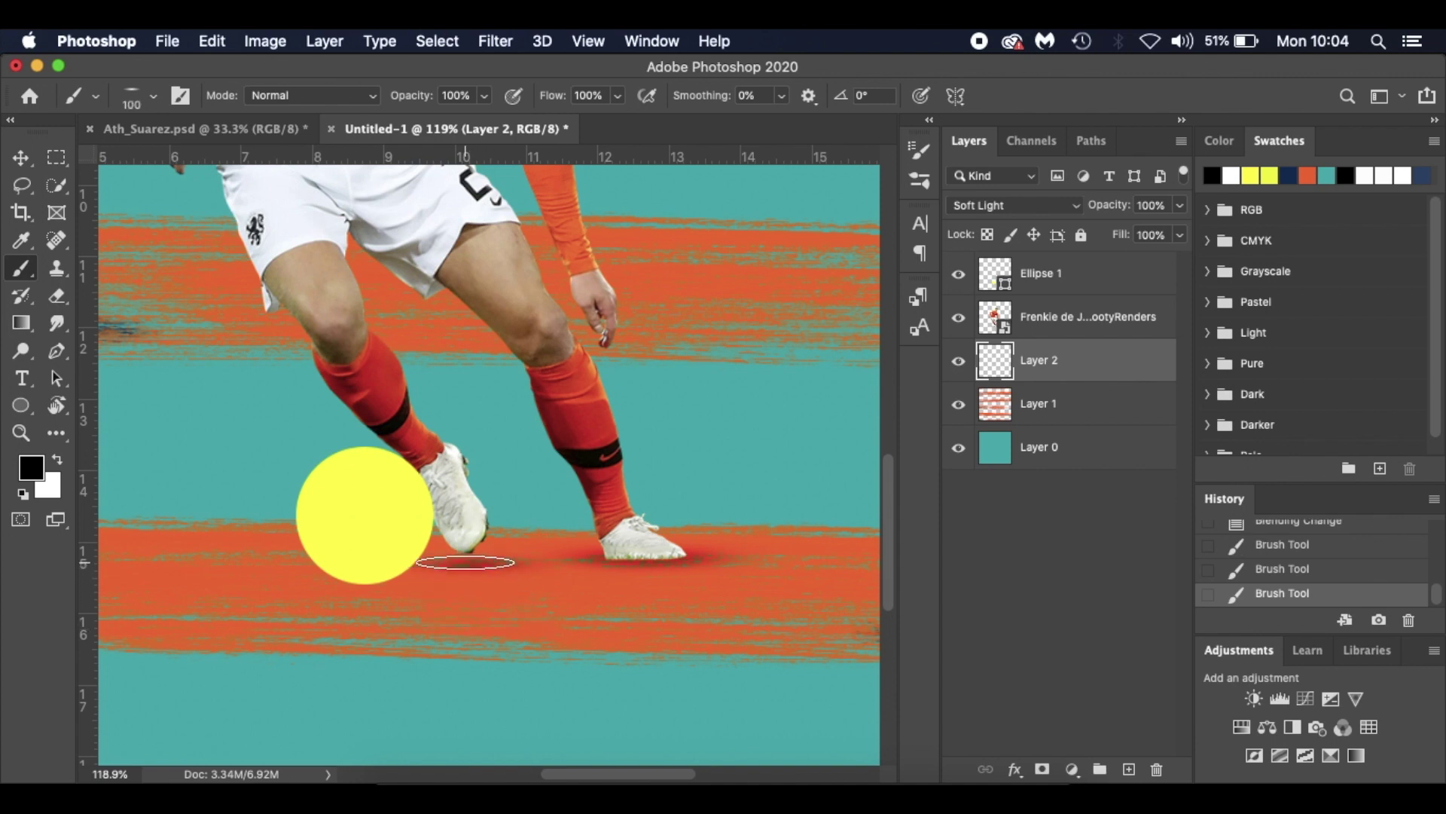
click(472, 562)
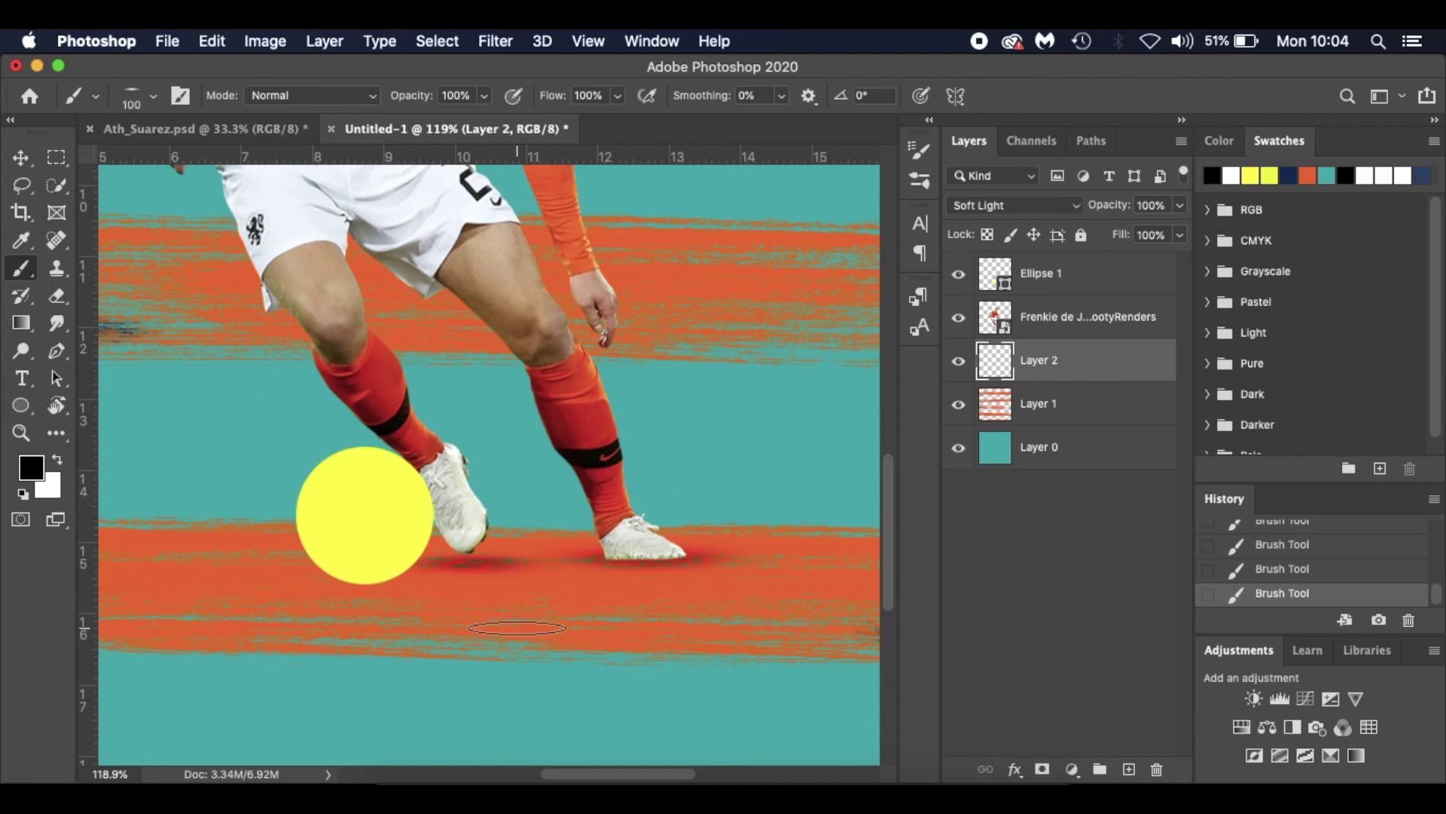
scroll(517, 628, down, 5)
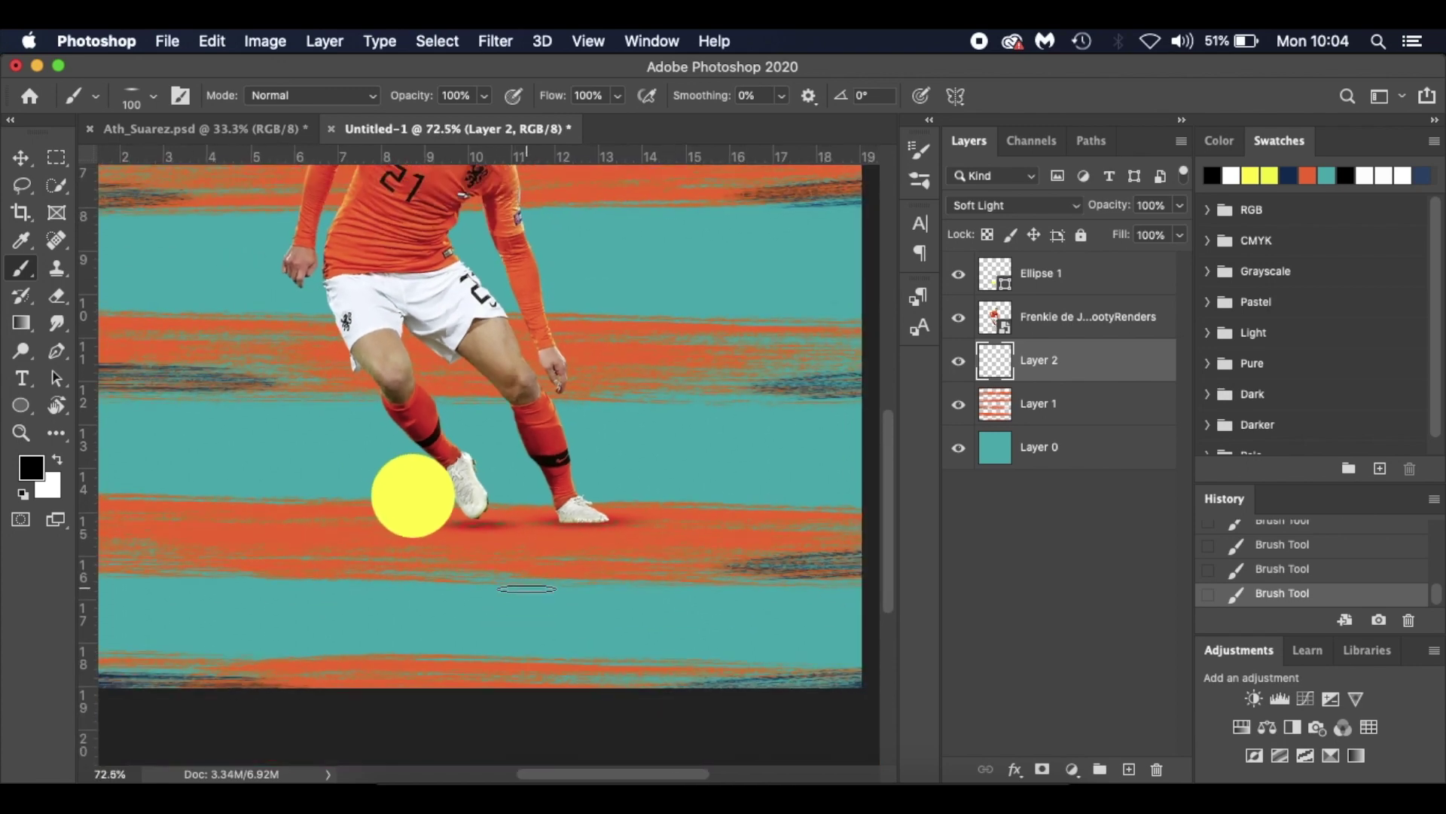
scroll(497, 490, up, 4)
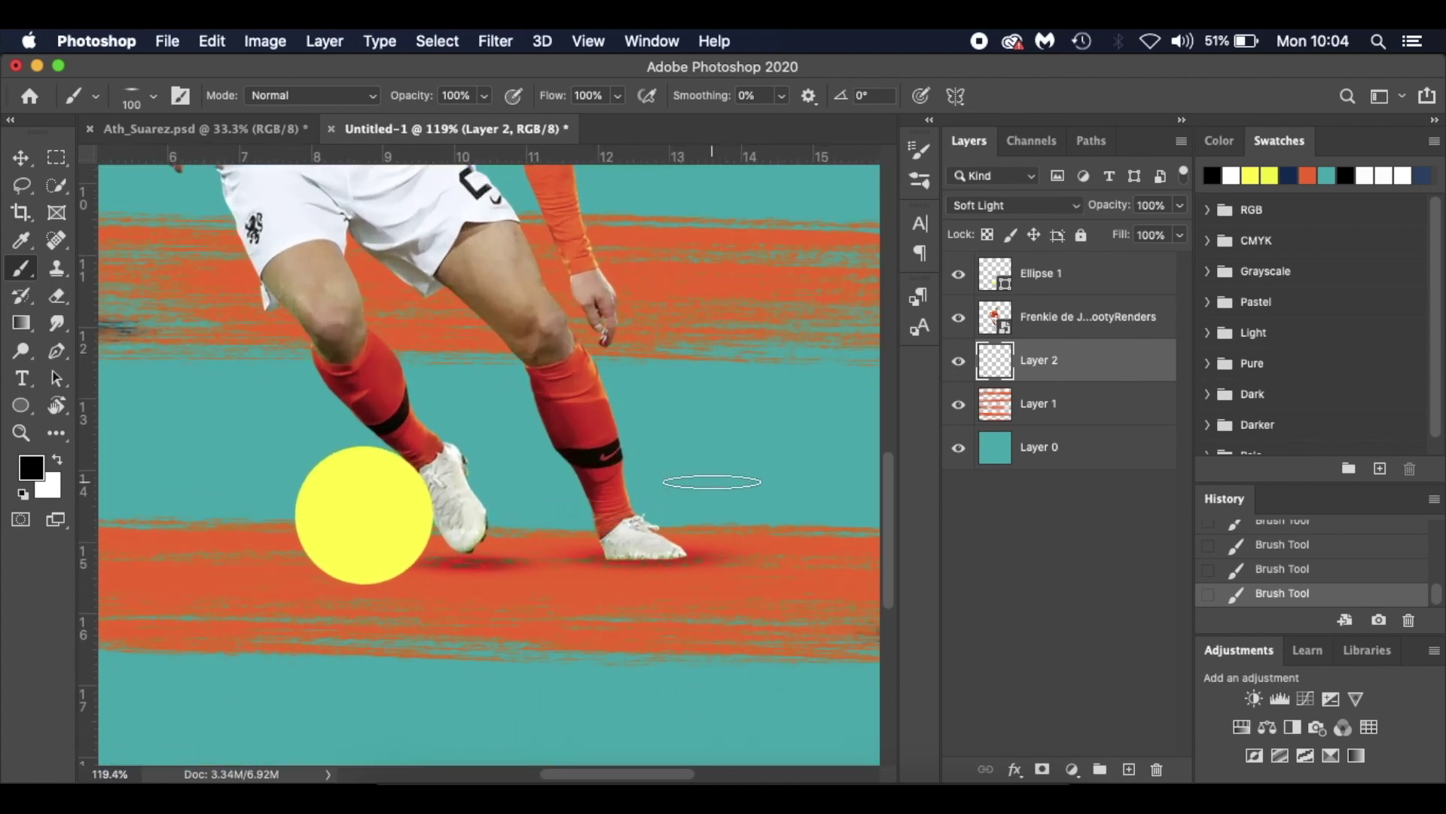
Undo the last brush stamp and stamp a tighter 100 px shadow directly under the sole of the planted foot
key(super+z)
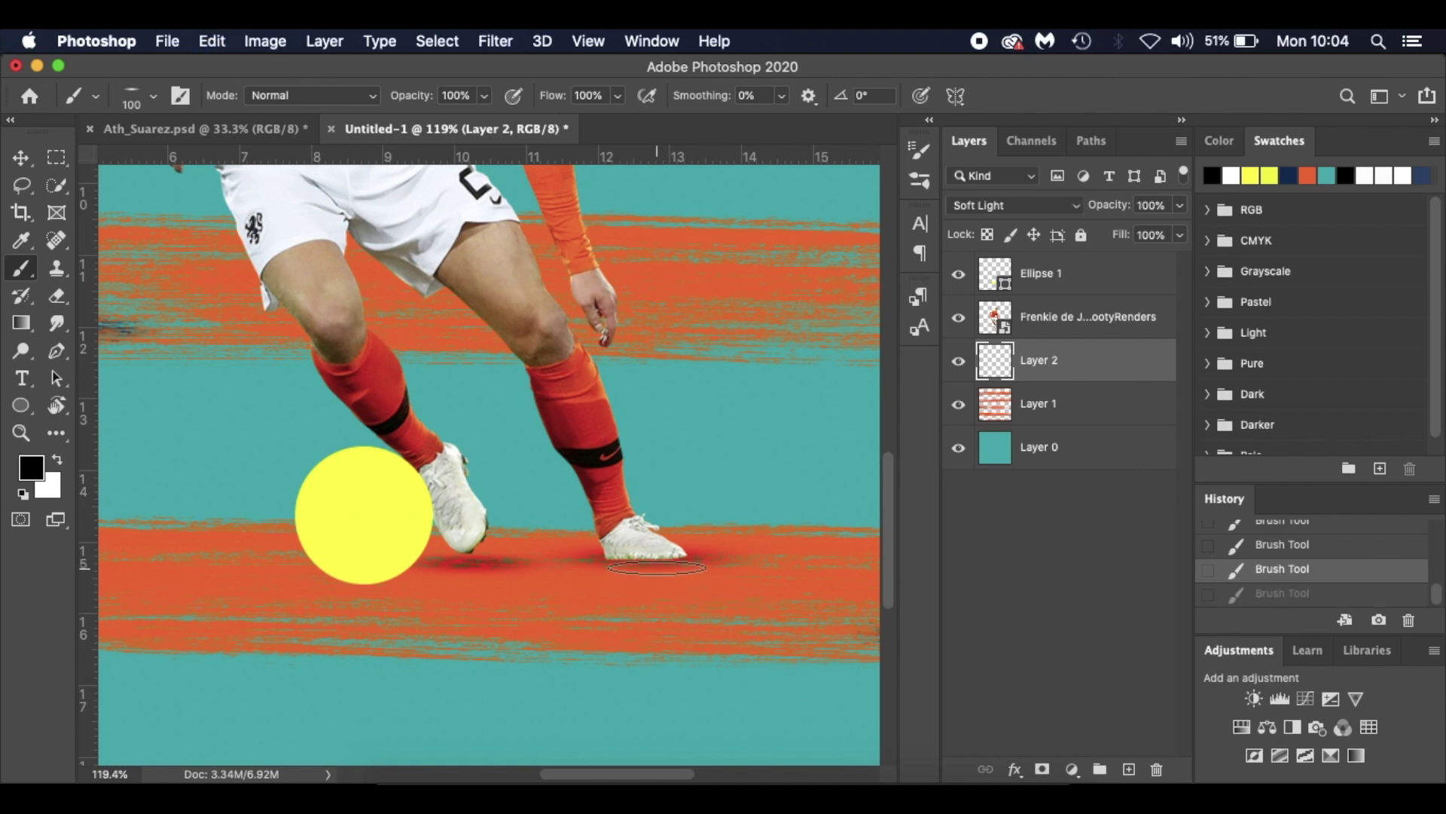
scroll(648, 560, up, 4)
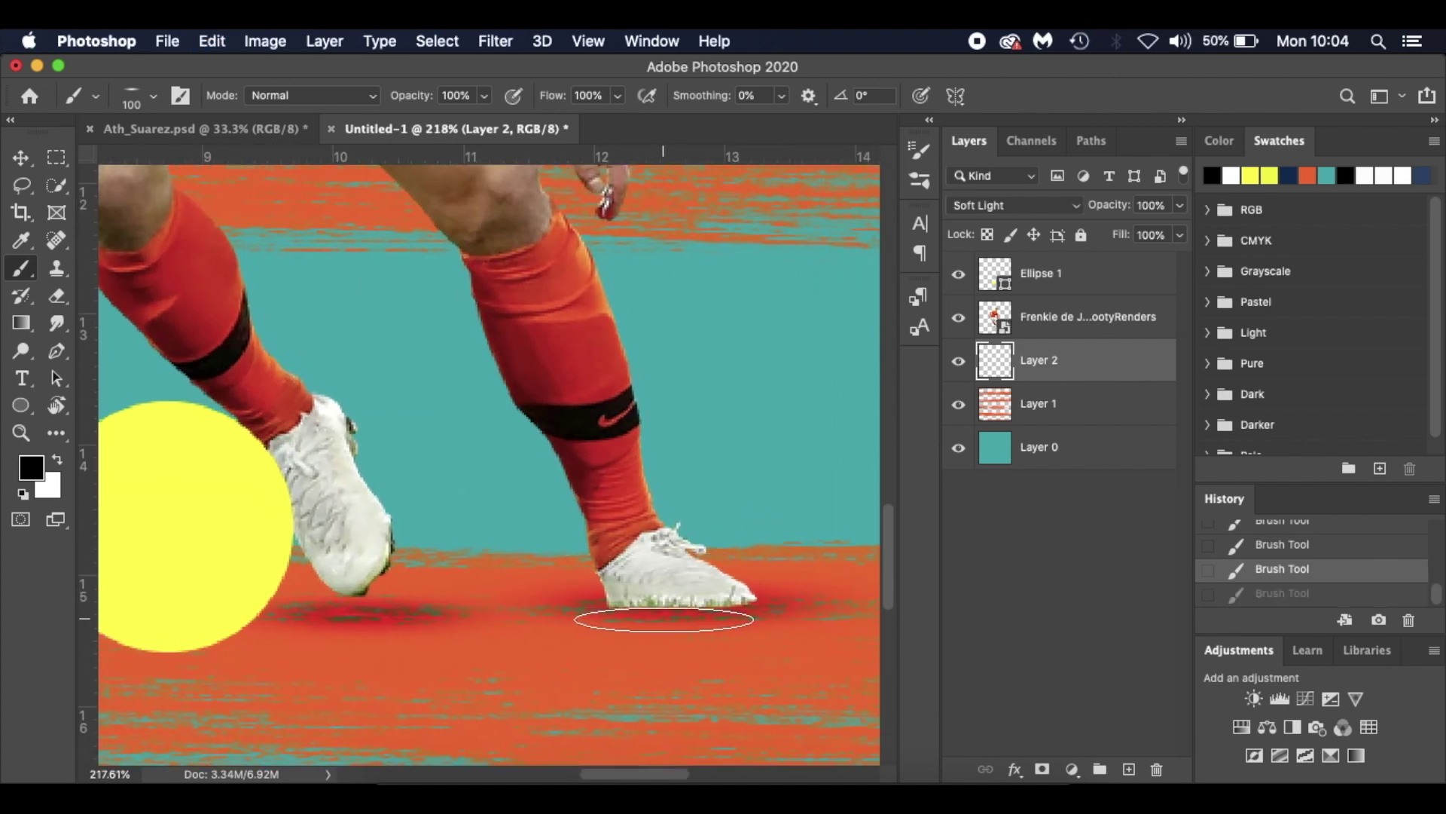
click(671, 608)
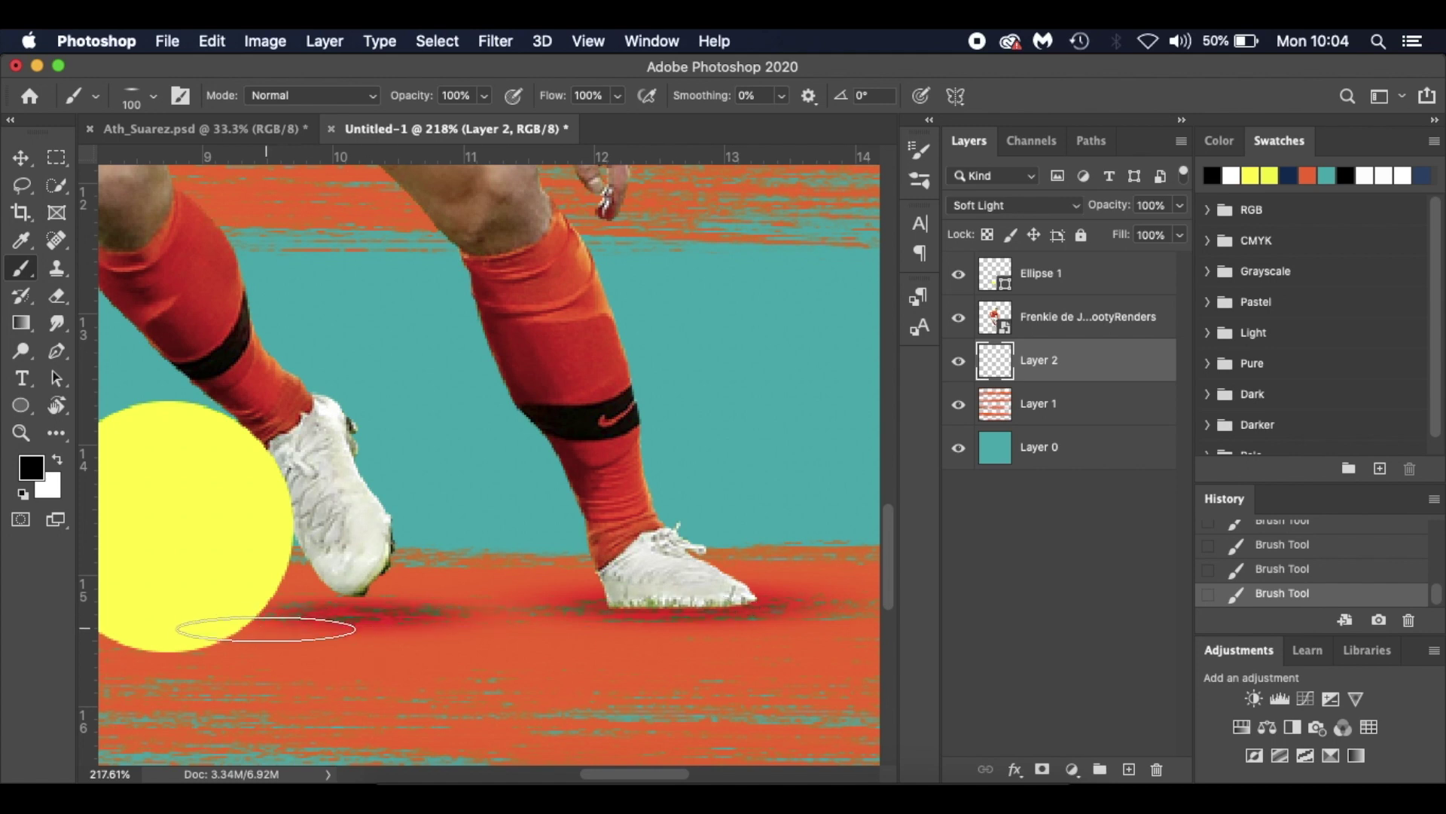
Paint a soft black shadow beneath the yellow ball with the 100 px flattened brush
scroll(258, 626, left, 2)
scroll(265, 629, left, 8)
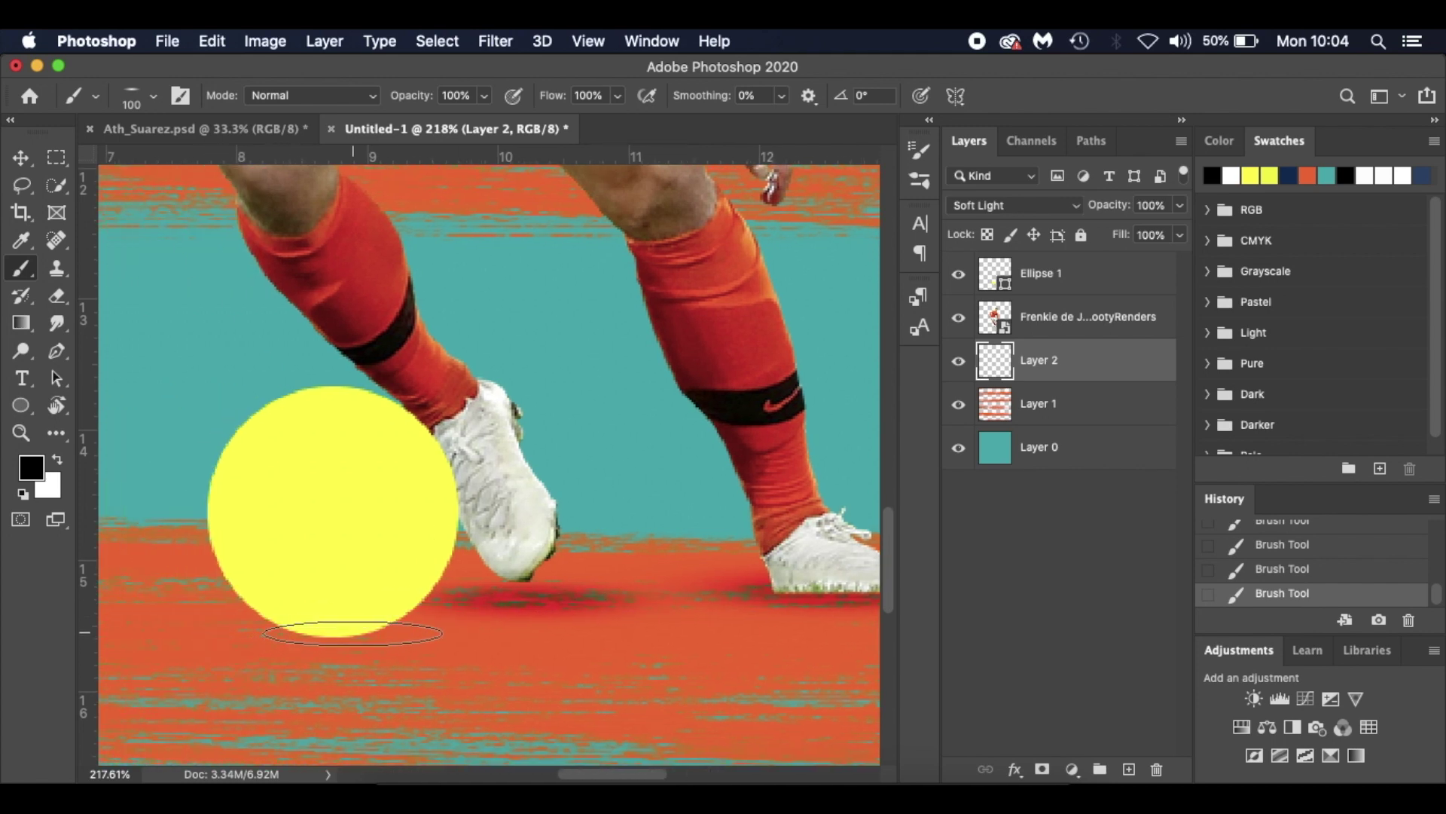
mouse_move(353, 633)
mouse_down()
mouse_move(332, 637)
mouse_move(399, 639)
mouse_move(378, 649)
mouse_up()
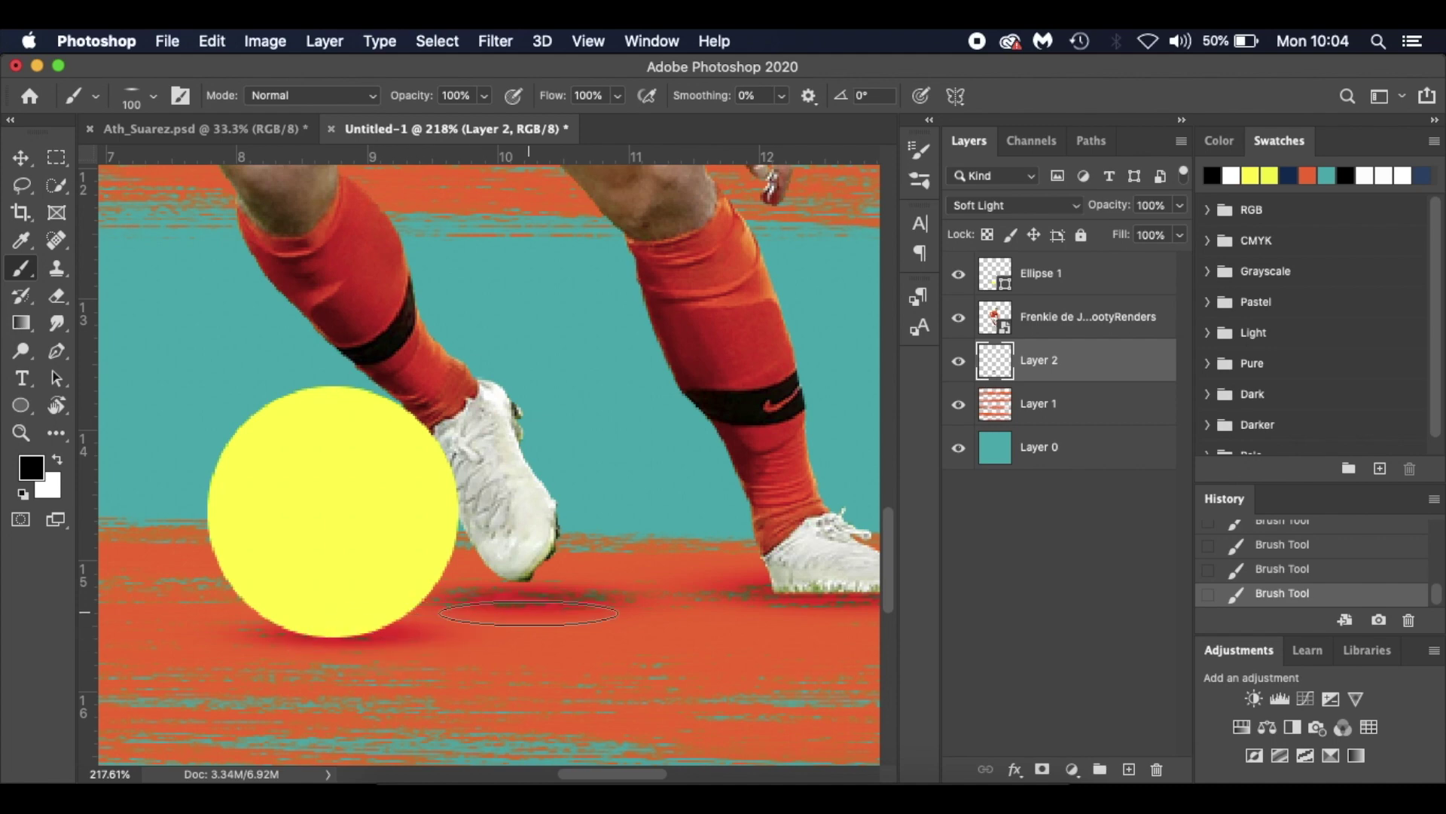
key(super+0)
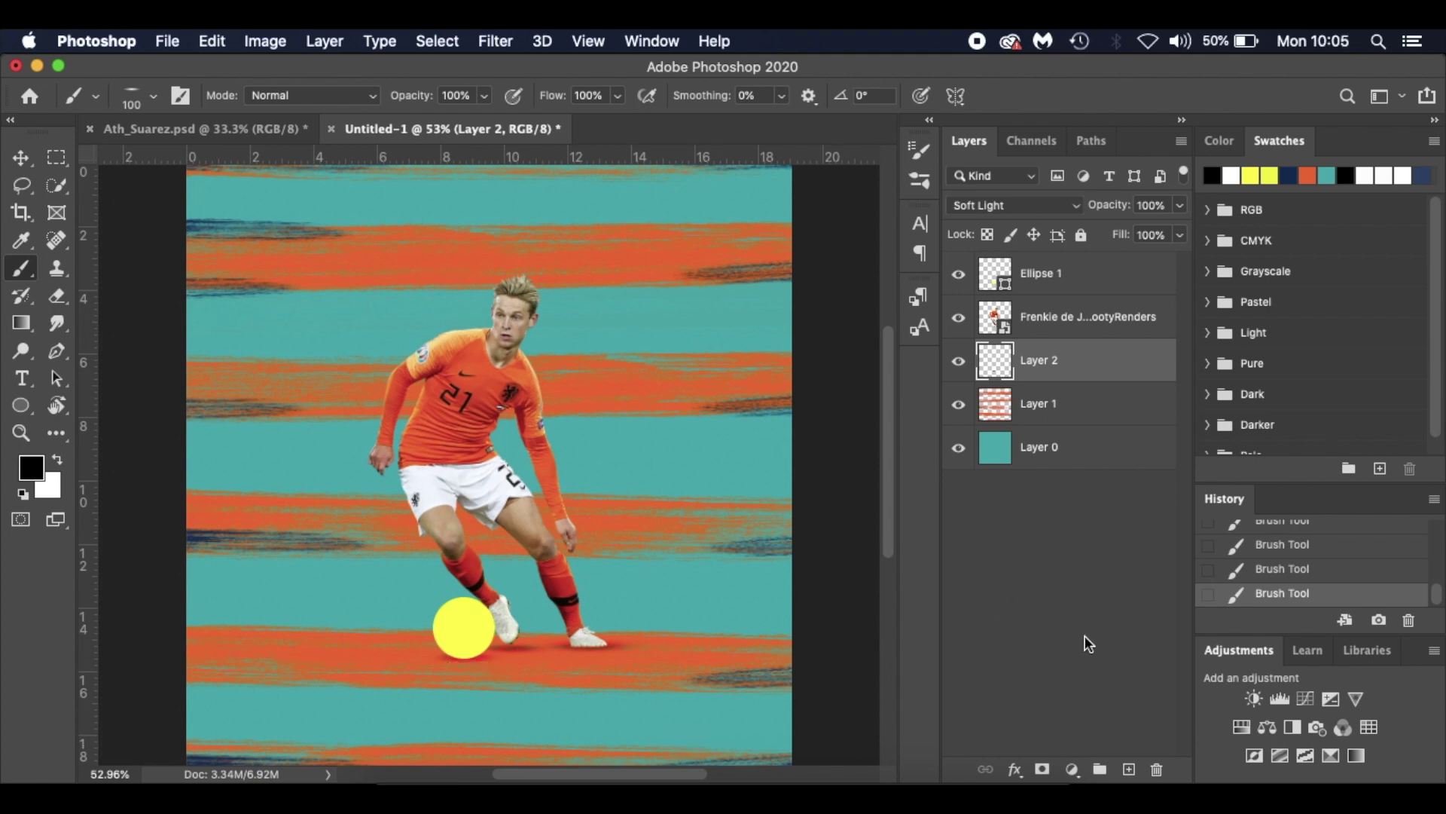
Add a Brightness/Contrast adjustment layer above the player layer and clip it to the player
click(1112, 322)
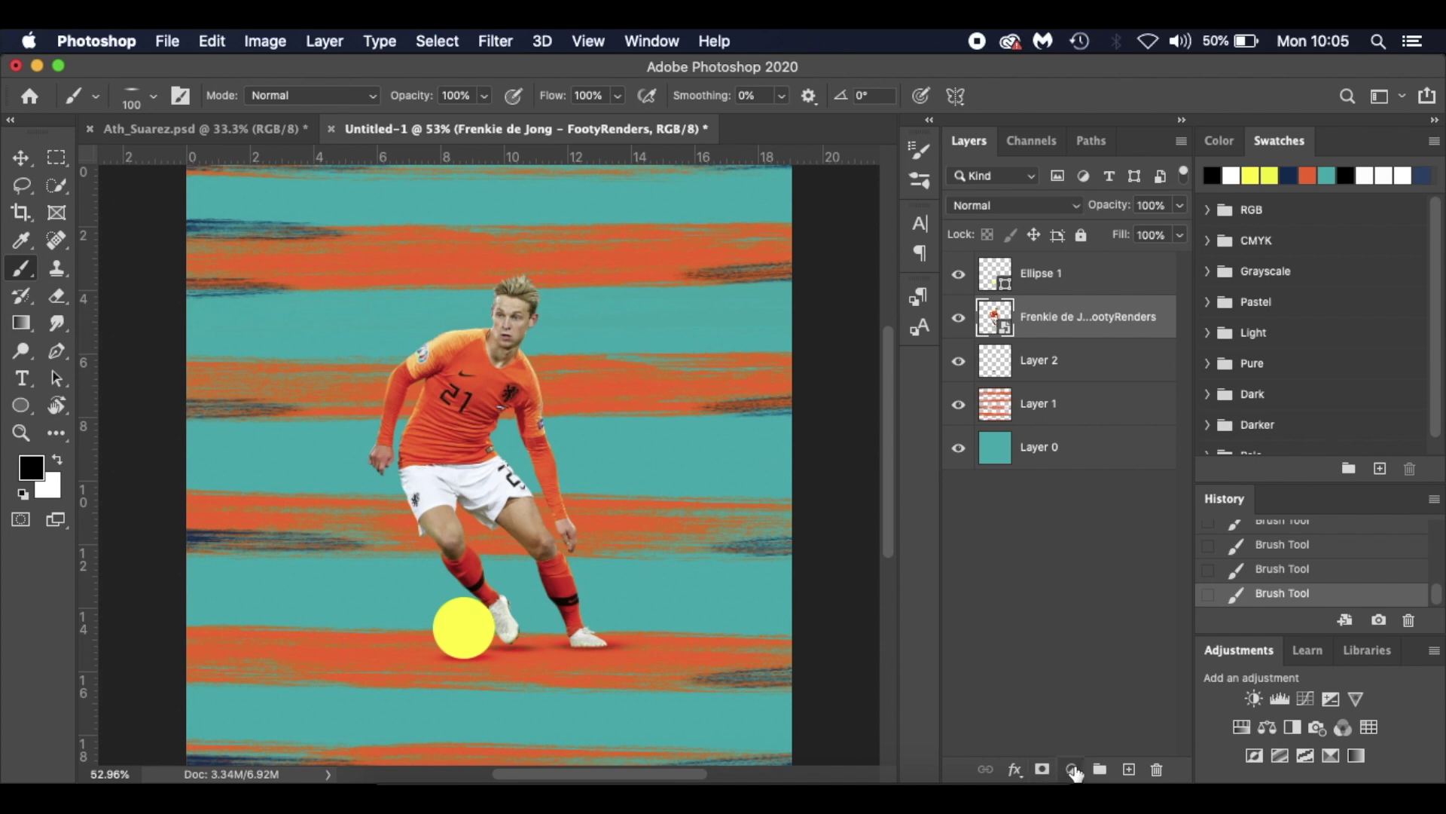
click(1072, 769)
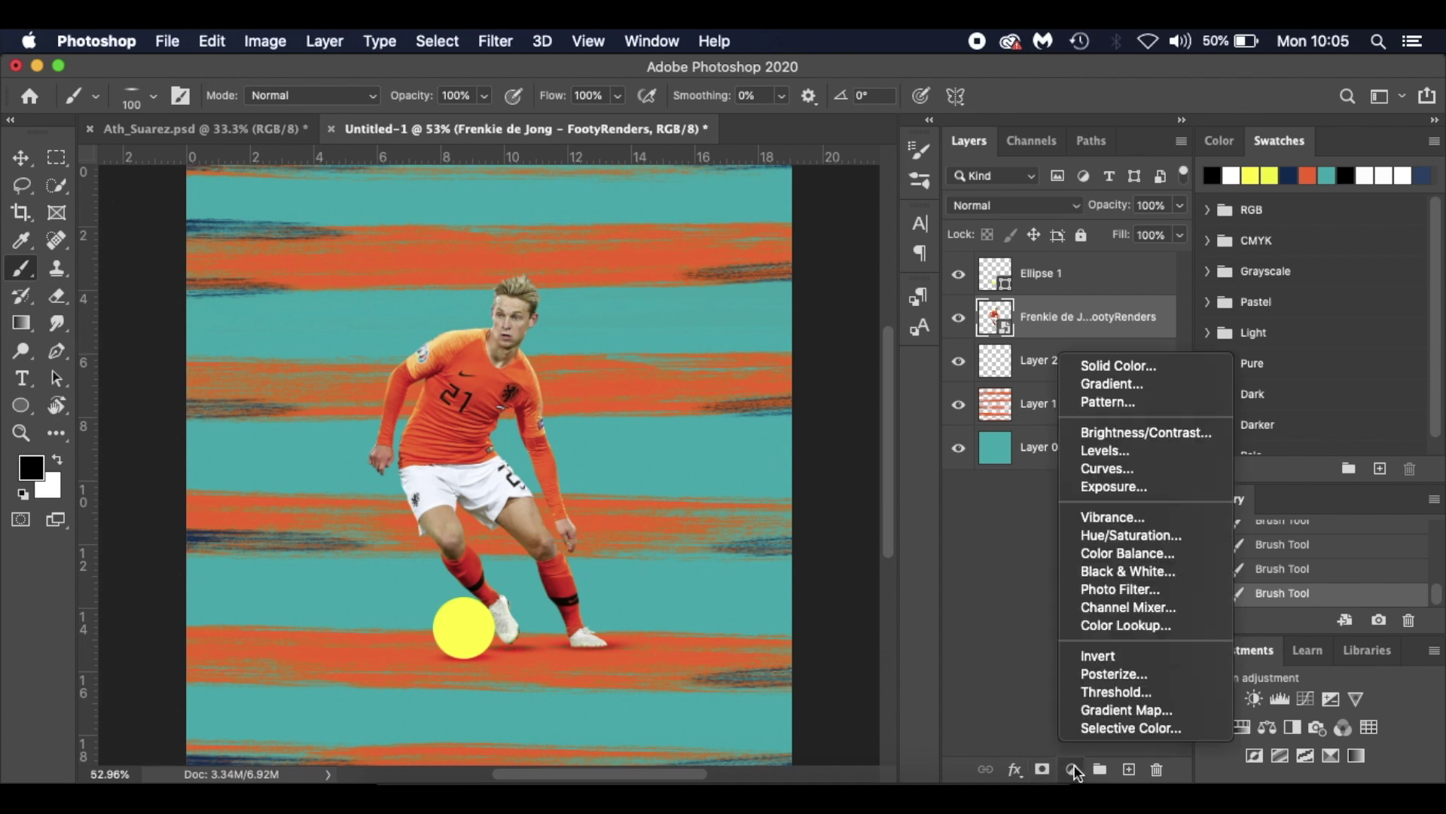
click(1162, 433)
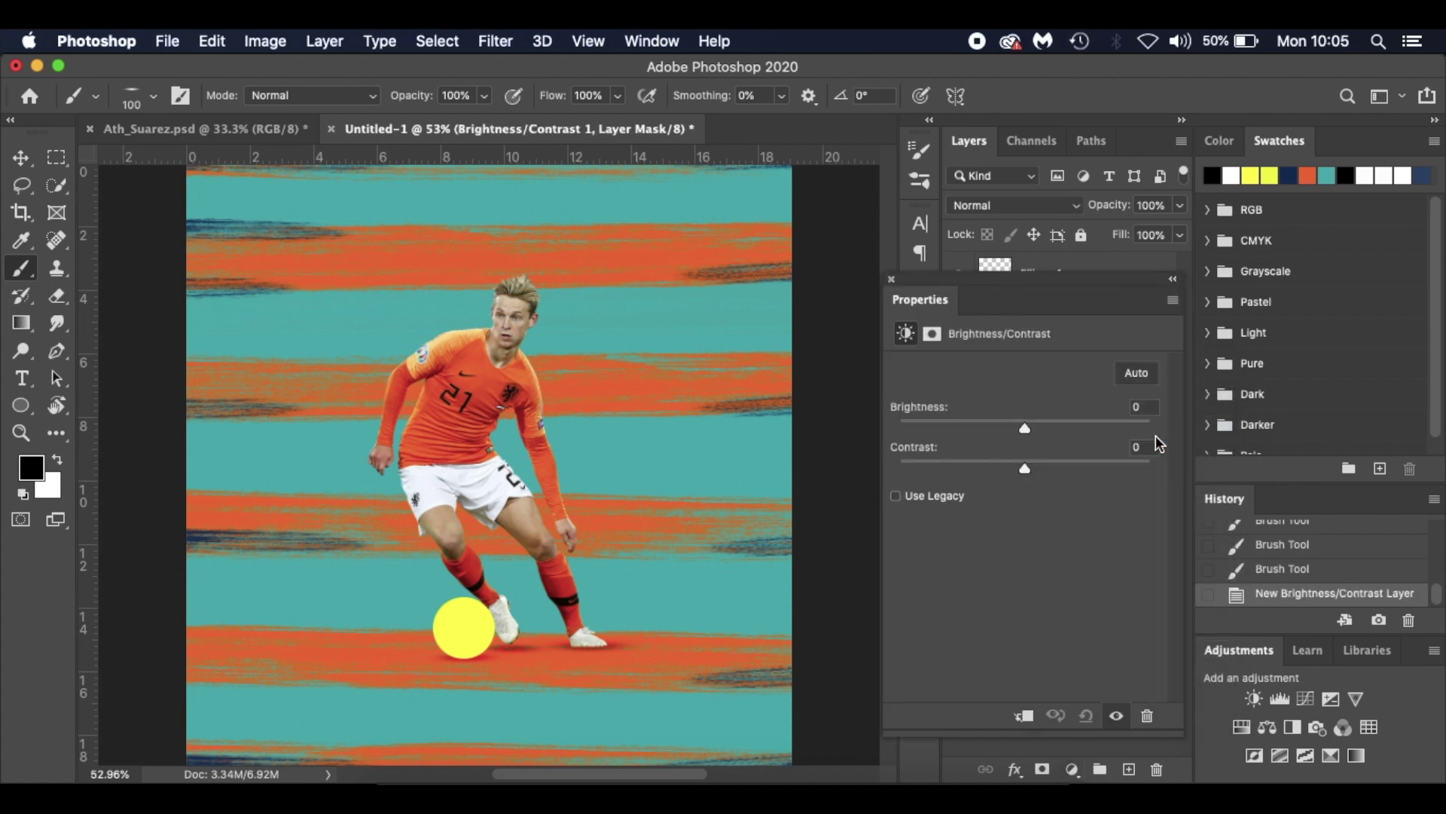
click(1026, 717)
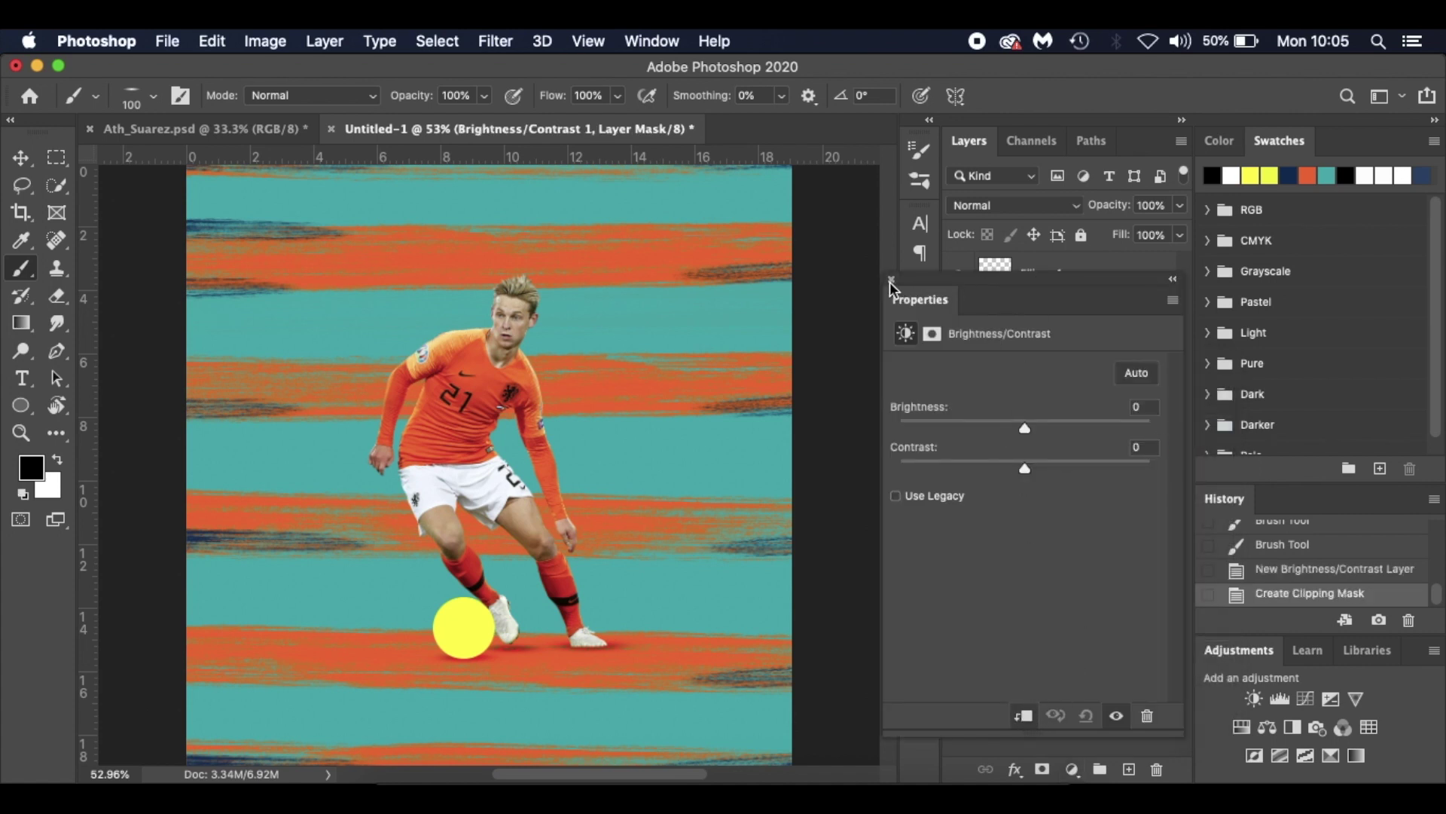
Set the adjustment's Brightness to -150 and Contrast to 100, and close its settings
drag(1023, 428, 859, 432)
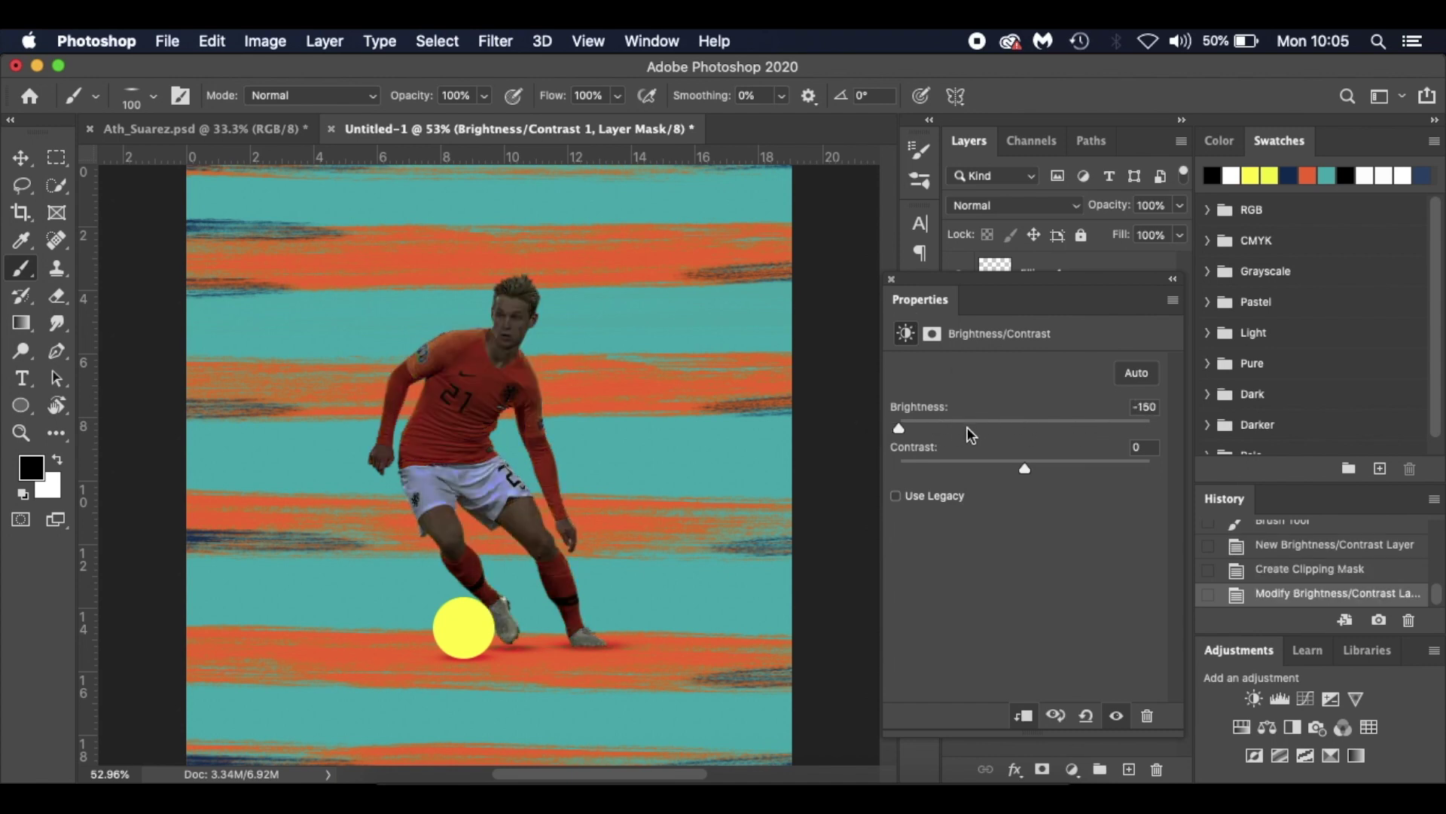
drag(1026, 468, 1128, 469)
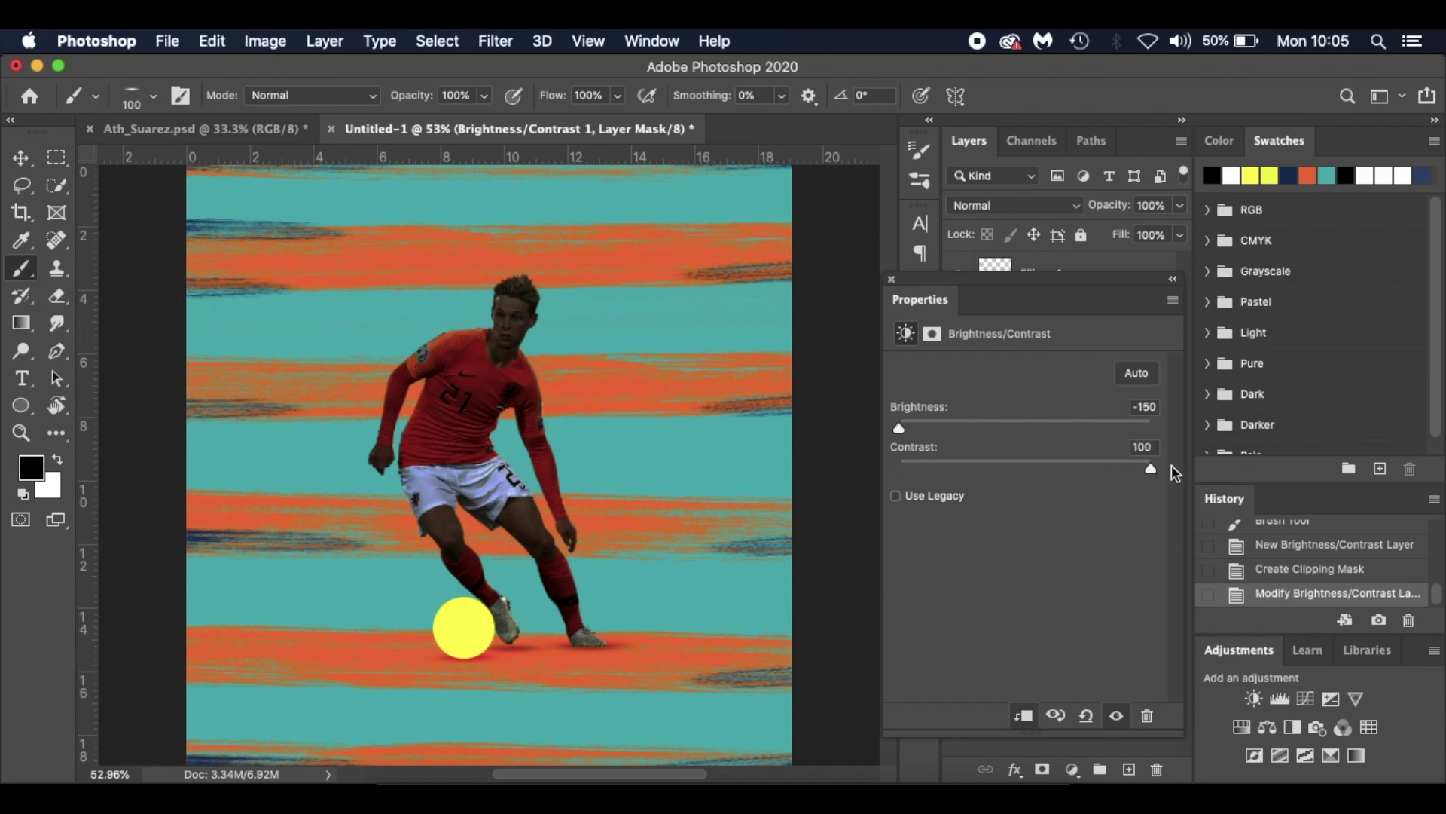
click(891, 278)
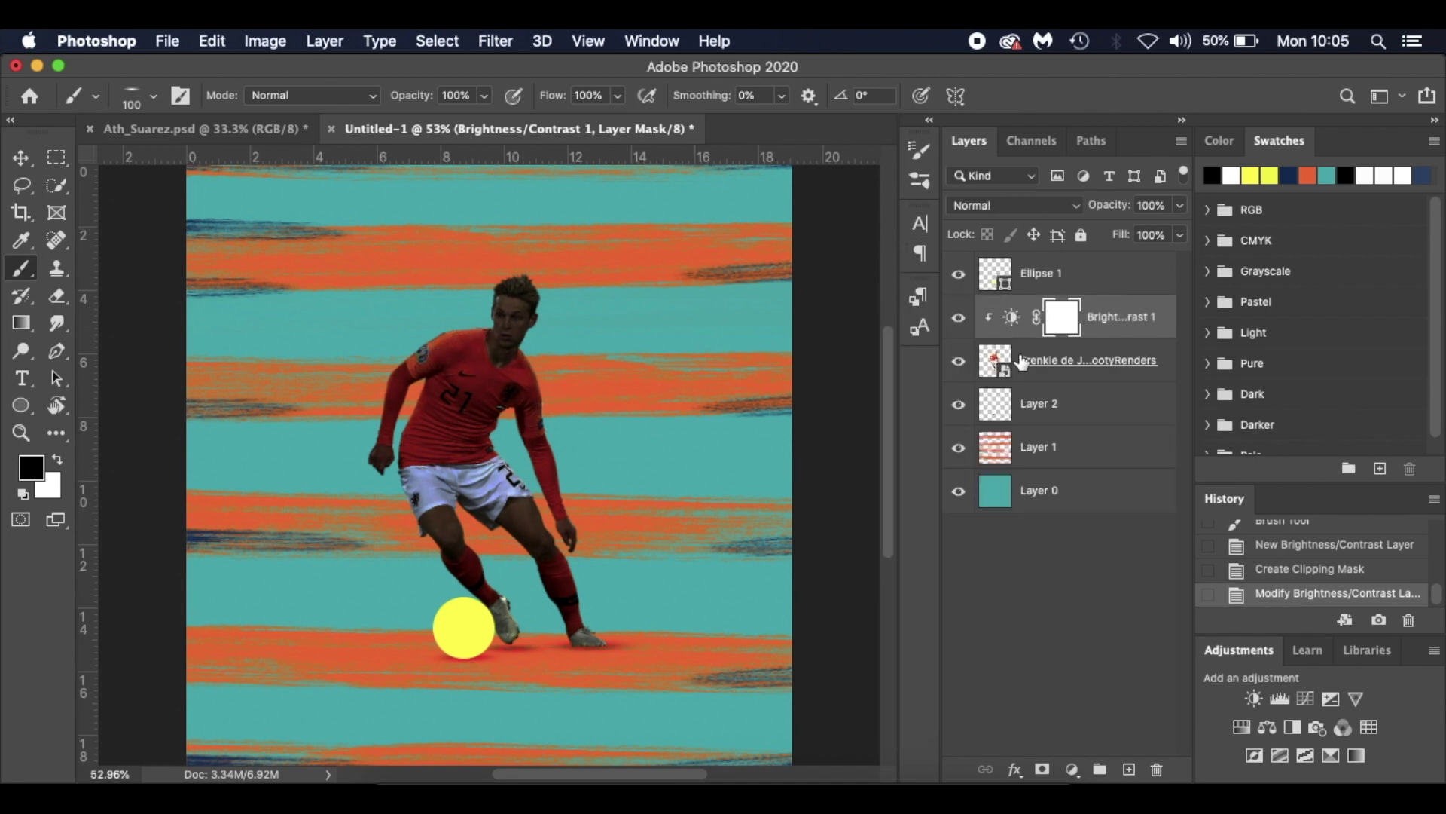
Release and re-create the Brightness/Contrast layer's clipping mask to compare its effect with and without clipping
alt+click(1118, 332)
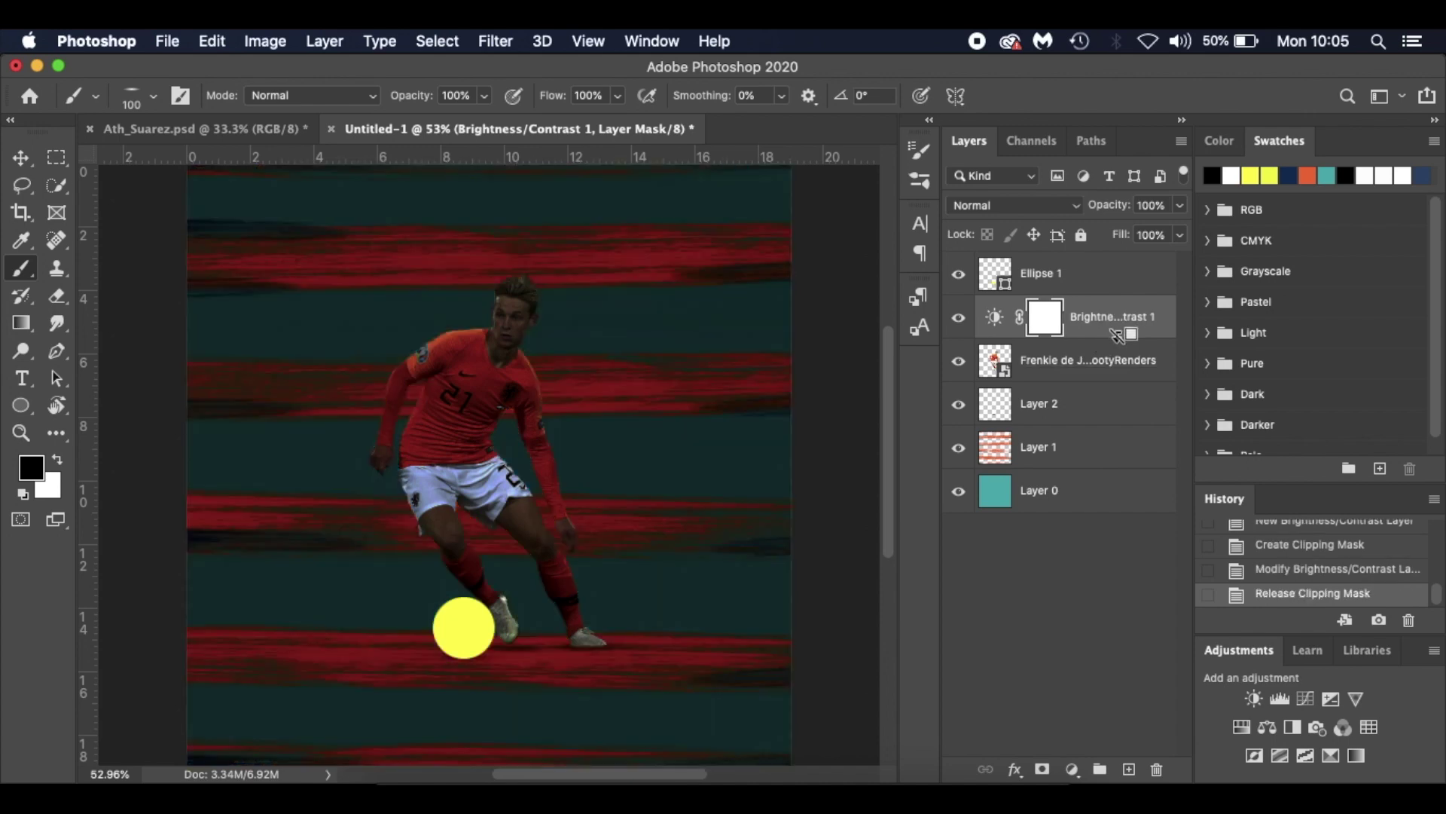
alt+click(1118, 336)
alt+click(1118, 336)
alt+click(1118, 336)
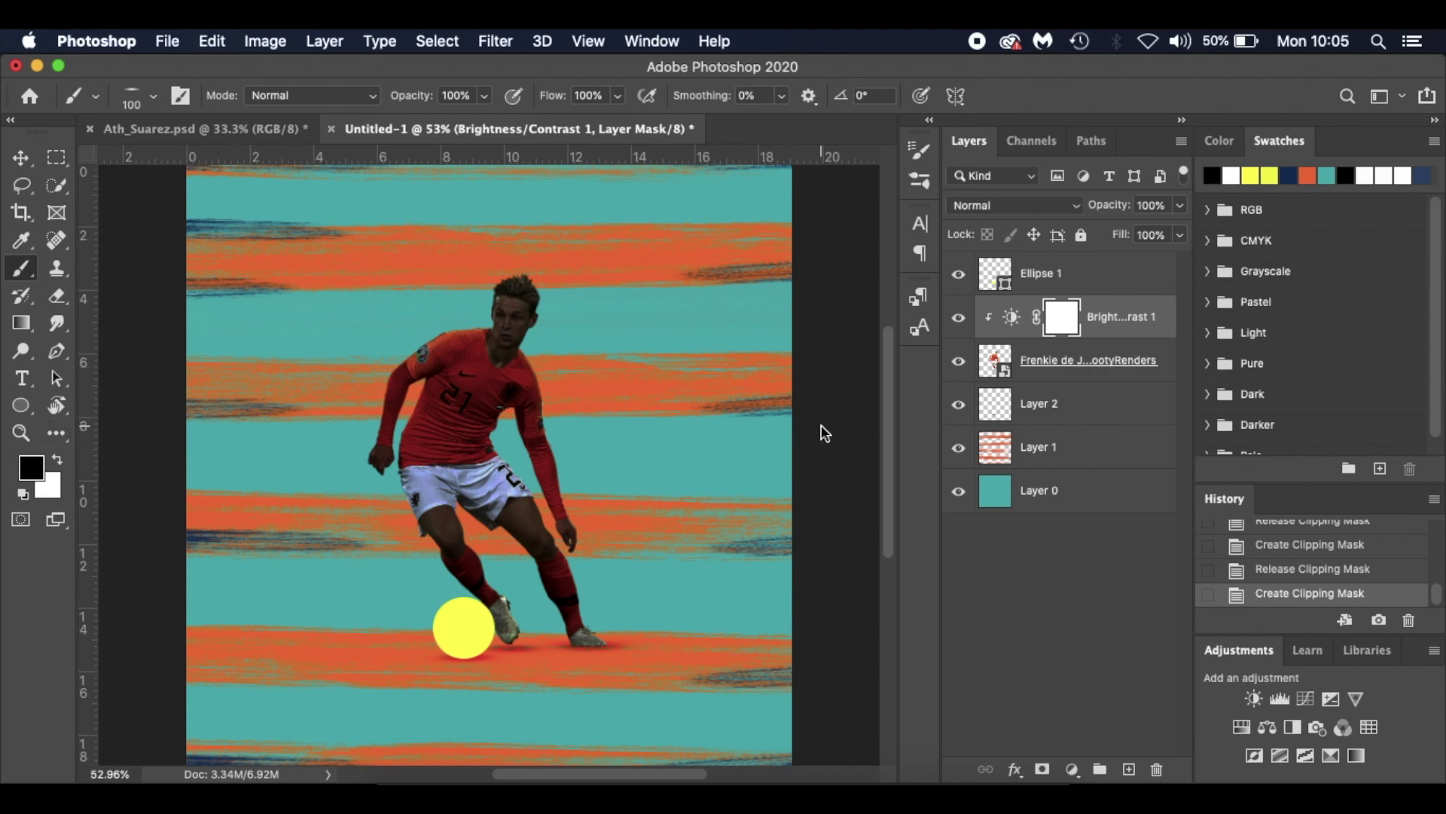
Fill the Brightness/Contrast layer mask with black and choose a soft round brush with 10% flow
key(alt+BackSpace)
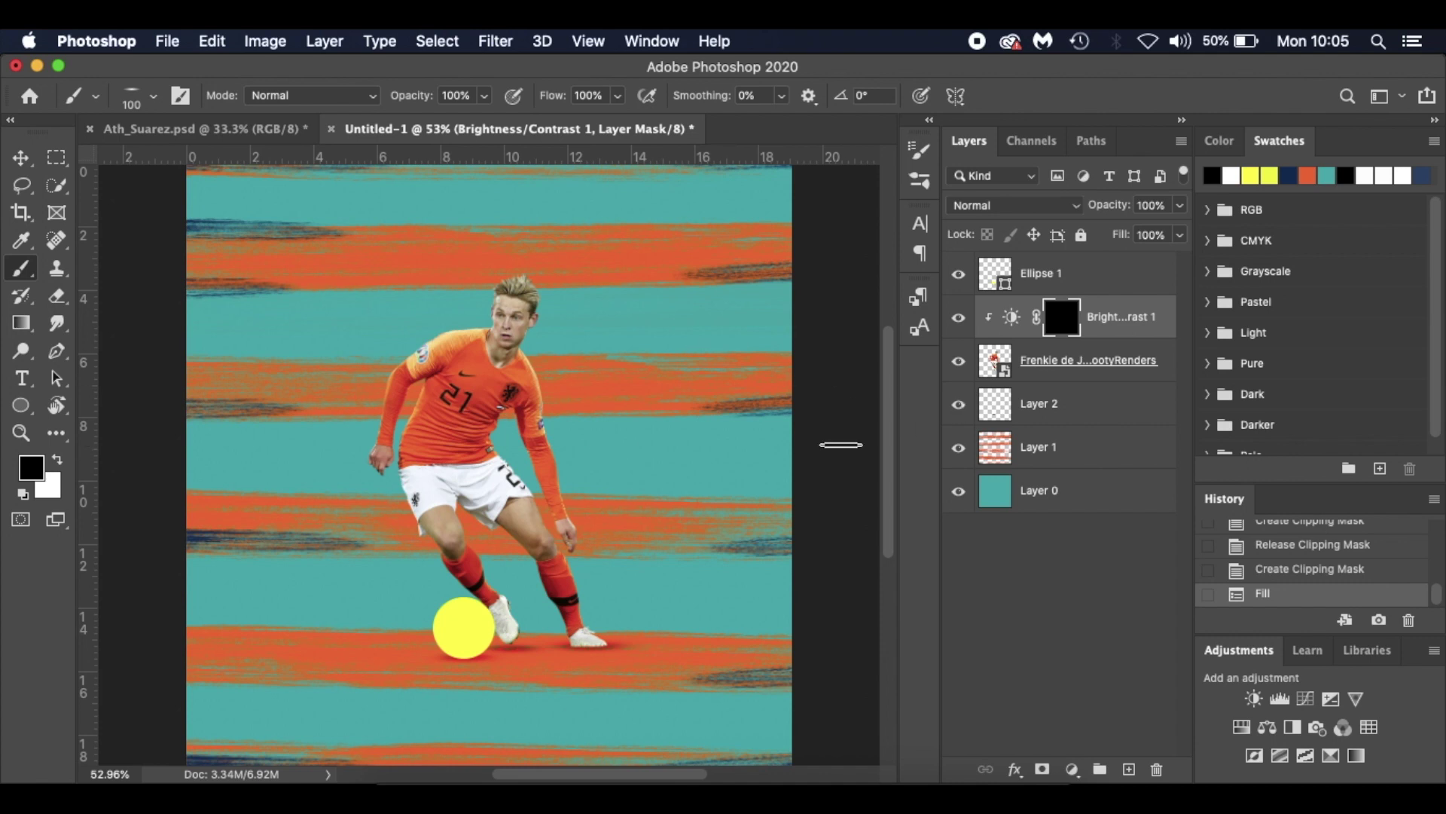
right_click(651, 451)
click(737, 660)
click(839, 375)
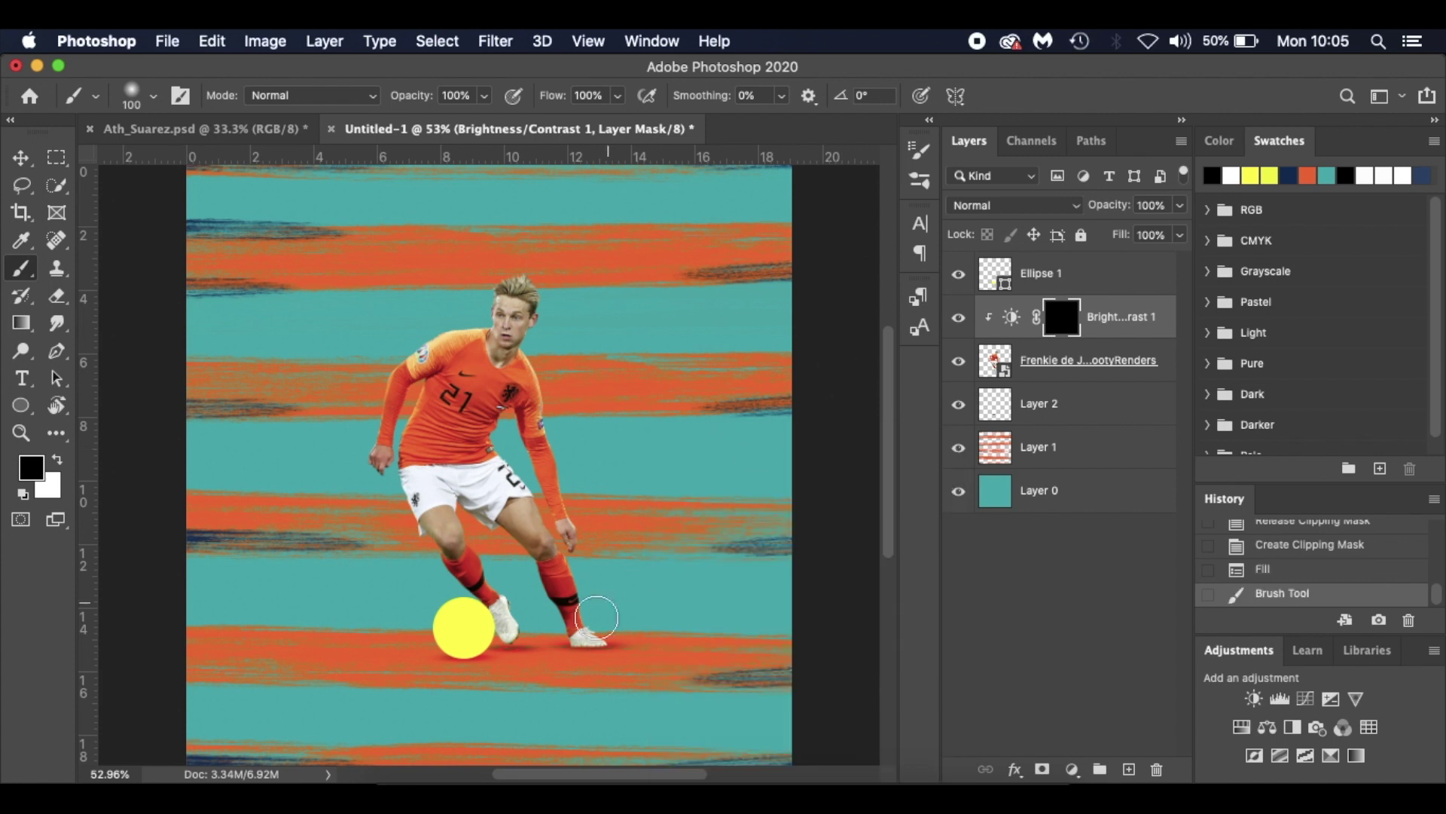
drag(553, 103, 495, 103)
Make white the foreground colour and reduce the brush size to 30 px for painting on the mask around the legs
scroll(592, 530, up, 5)
key(bracketleft)
key(bracketleft)
key(bracketleft)
key(bracketleft)
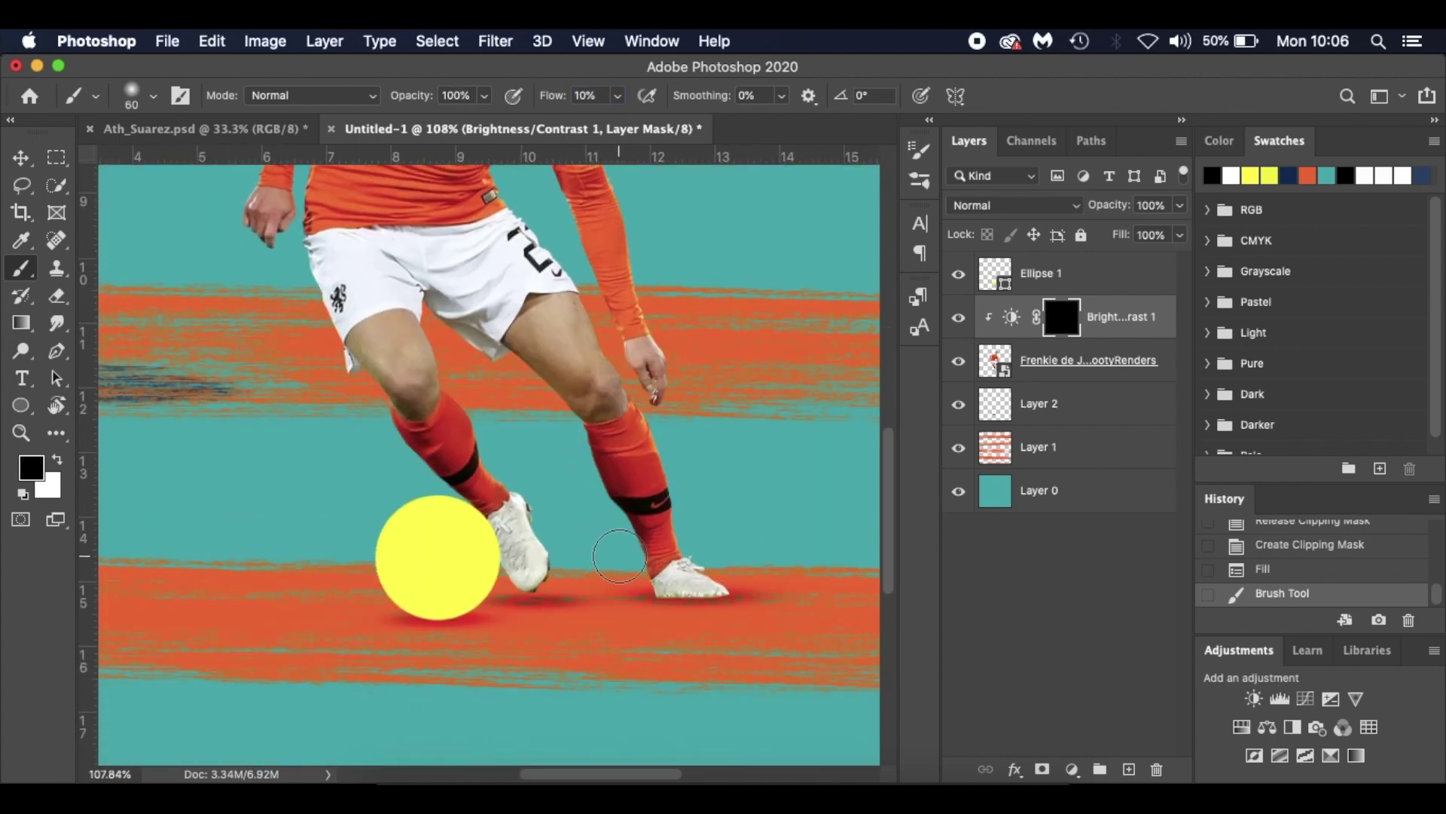
click(57, 463)
key(x)
key(x)
key(bracketleft)
key(bracketleft)
scroll(587, 497, up, 3)
key(bracketleft)
key(bracketleft)
key(bracketleft)
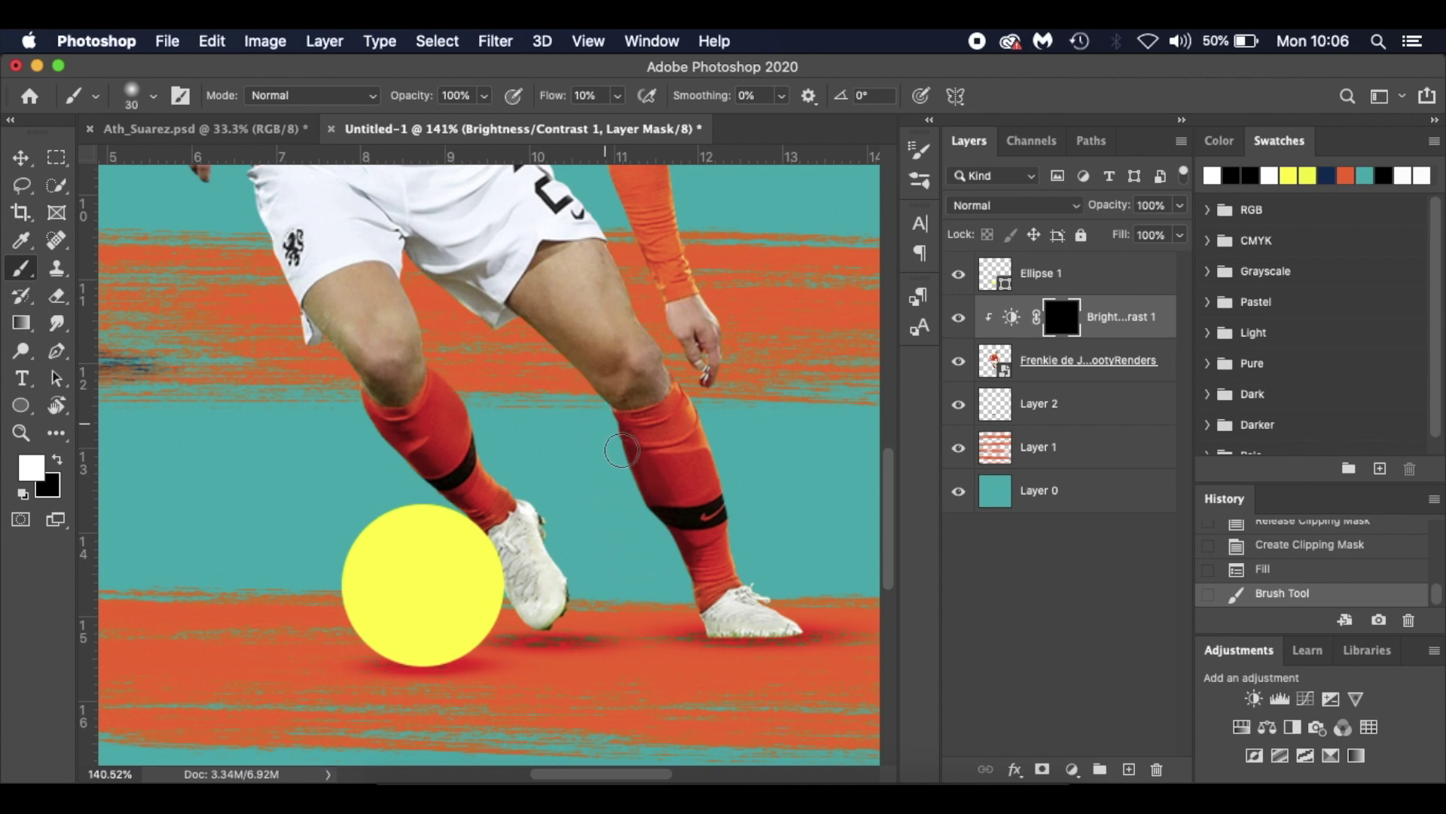
Paint white on the mask along the inner edges of the planted leg's sock and thigh to shade them
drag(697, 617, 697, 619)
drag(687, 558, 705, 639)
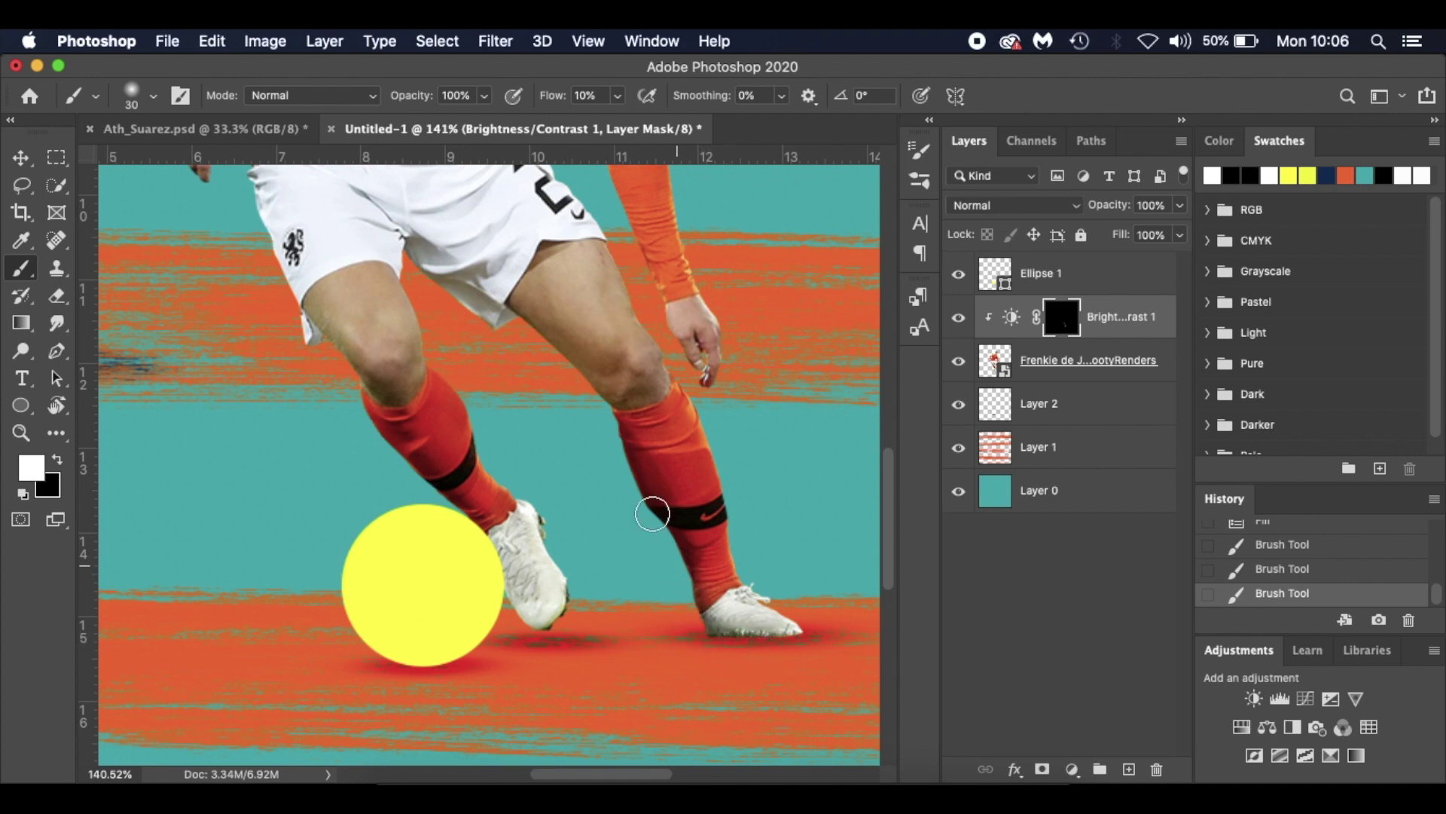
mouse_move(532, 326)
mouse_down()
mouse_move(600, 383)
mouse_move(489, 315)
mouse_up()
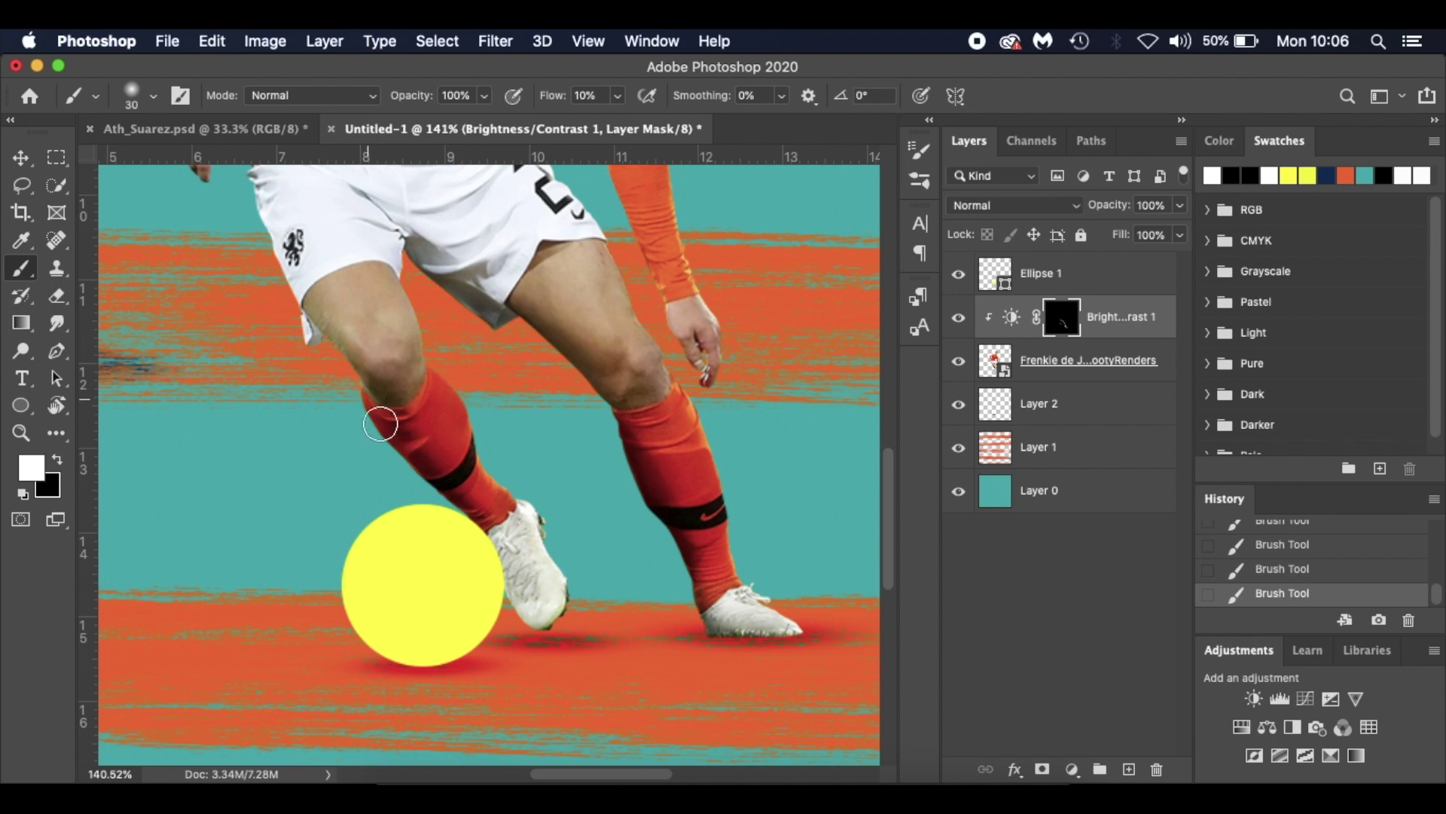
Continue painting white on the mask to shade the other leg, the shirt and the sleeves
scroll(370, 399, up, 4)
scroll(371, 400, left, 3)
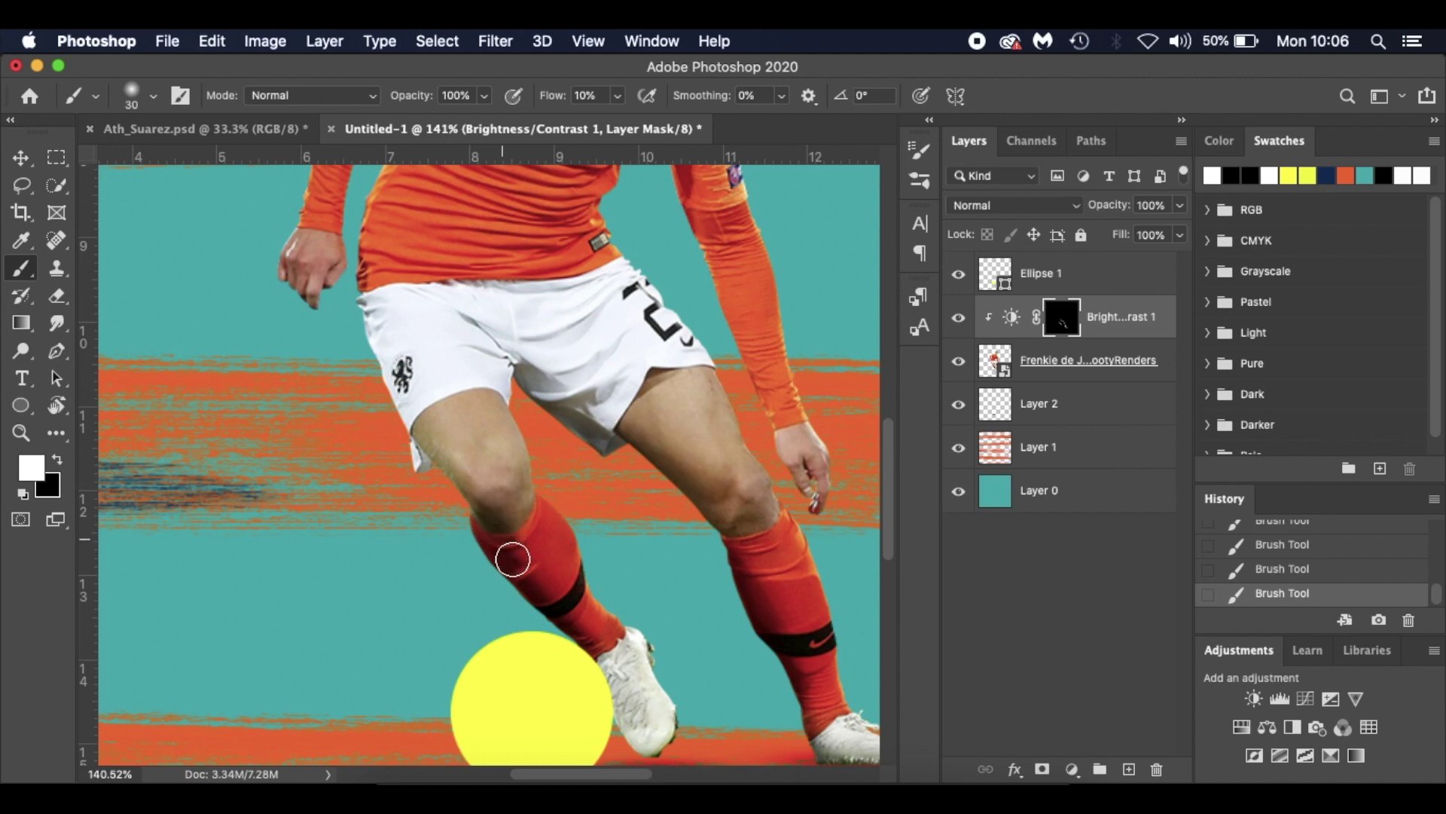
scroll(594, 642, up, 7)
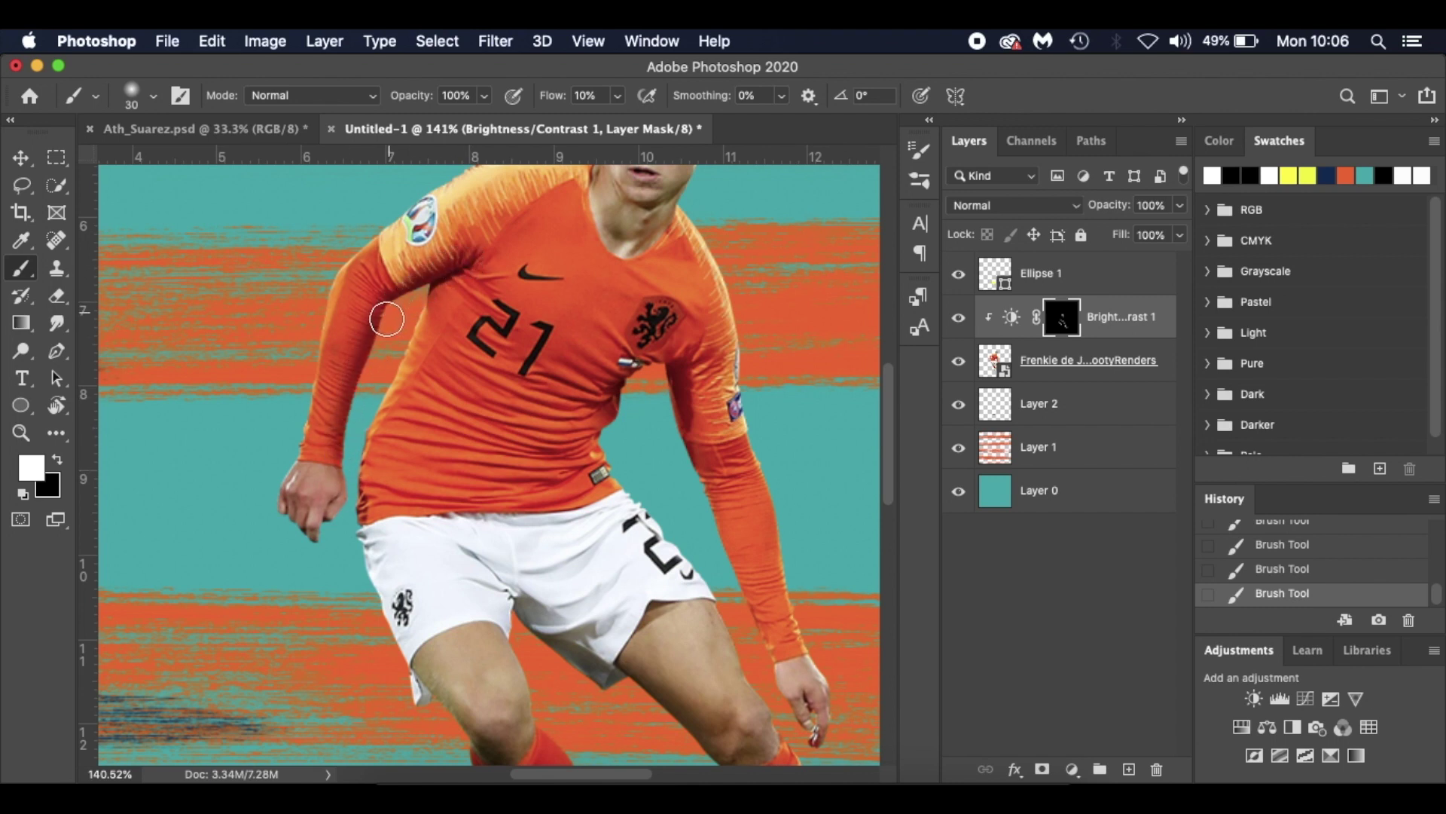
scroll(482, 549, down, 5)
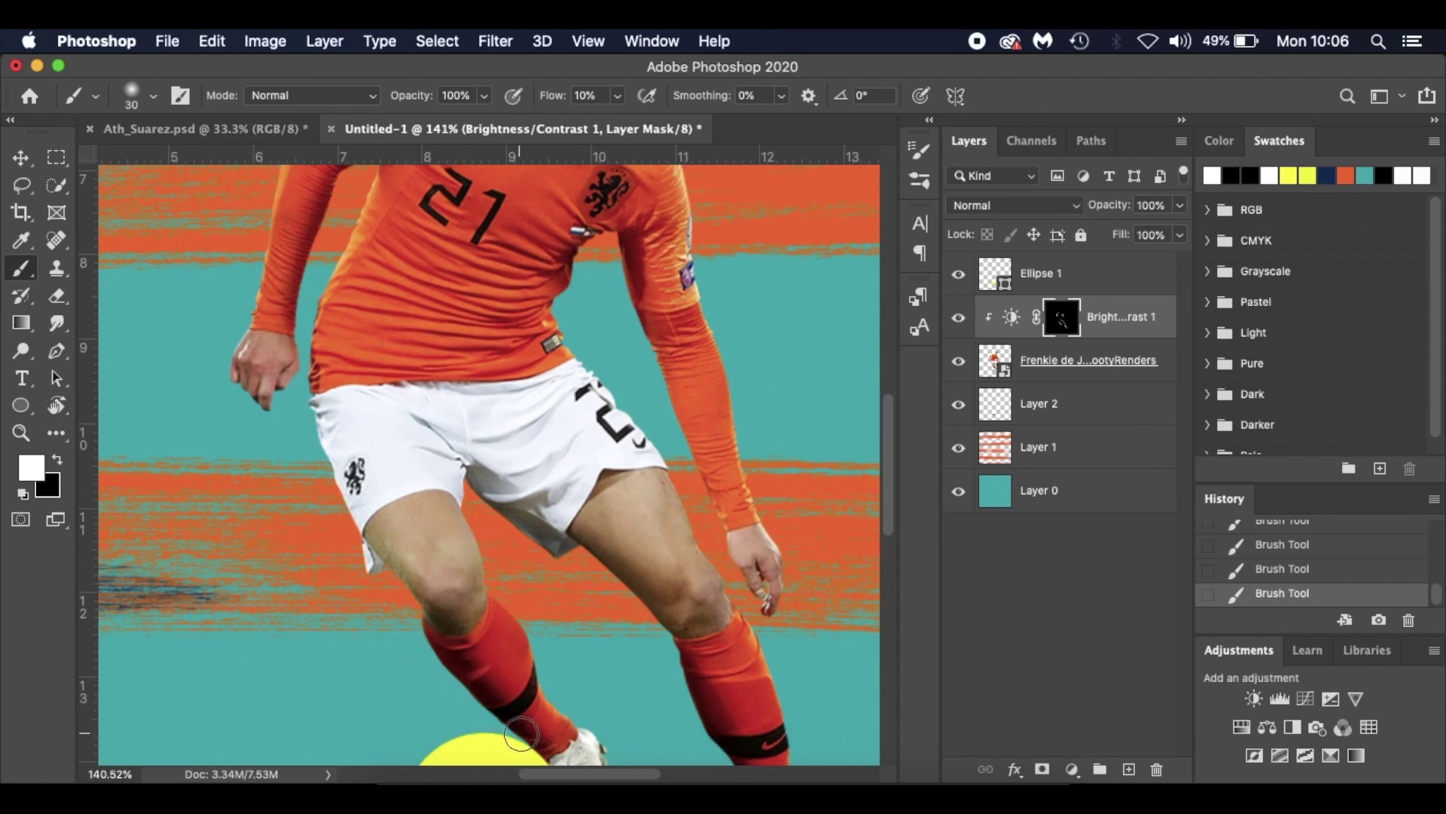
scroll(640, 663, down, 5)
scroll(641, 662, right, 2)
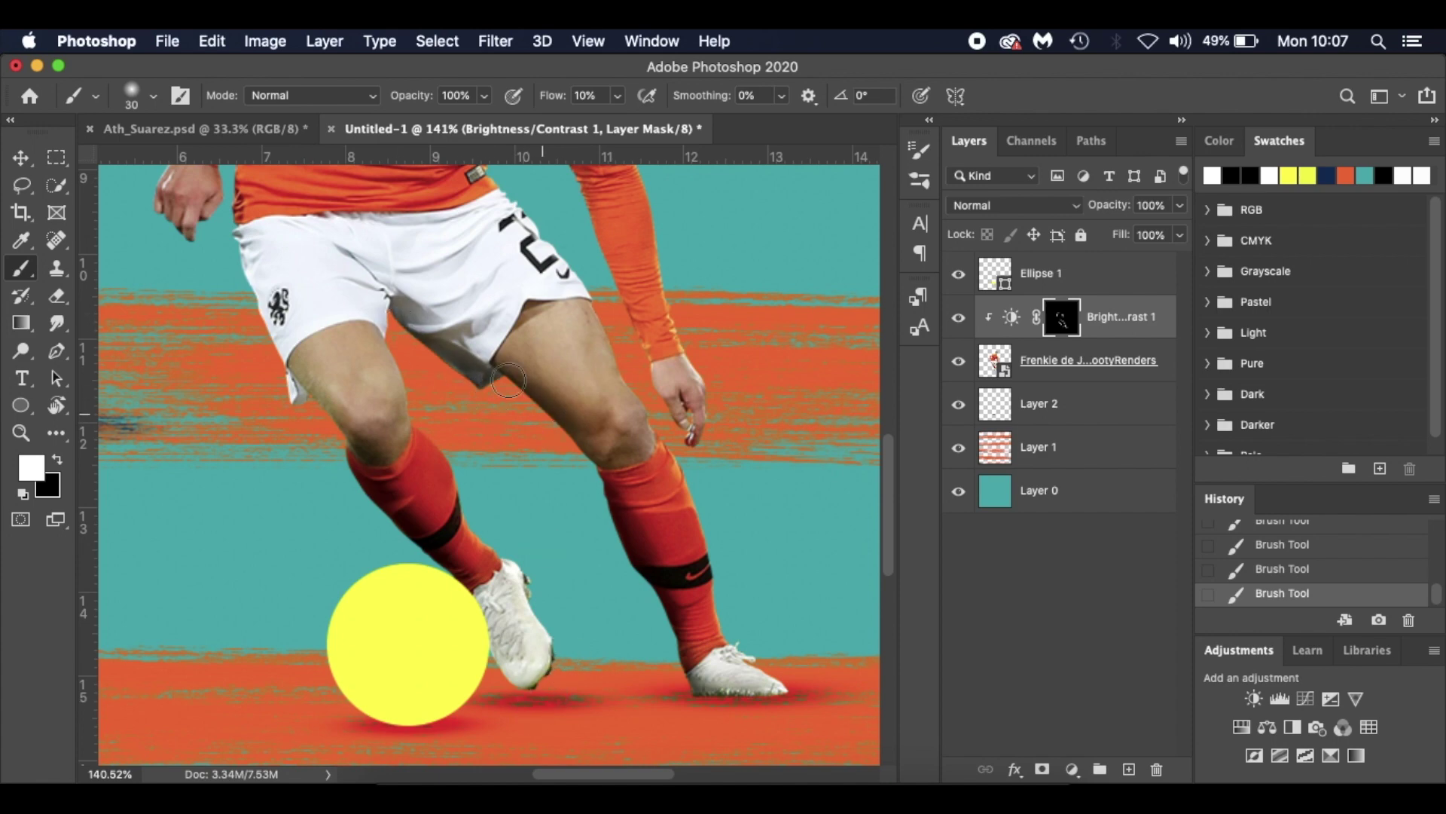
scroll(606, 448, up, 4)
scroll(606, 448, left, 1)
key(super+0)
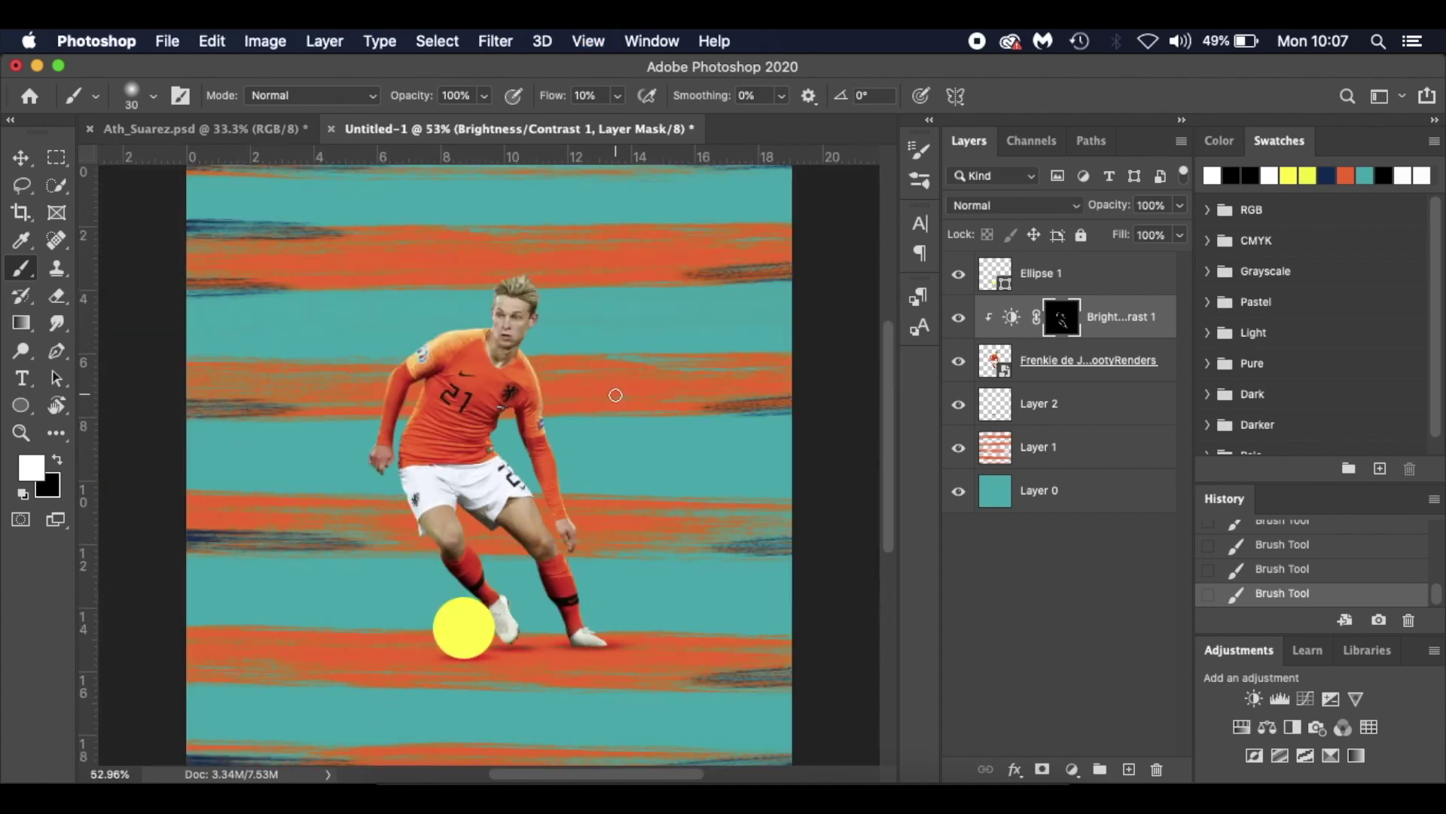
Toggle the Brightness/Contrast layer's visibility to compare the player with and without the painted shading
click(960, 318)
click(960, 318)
click(960, 317)
click(960, 318)
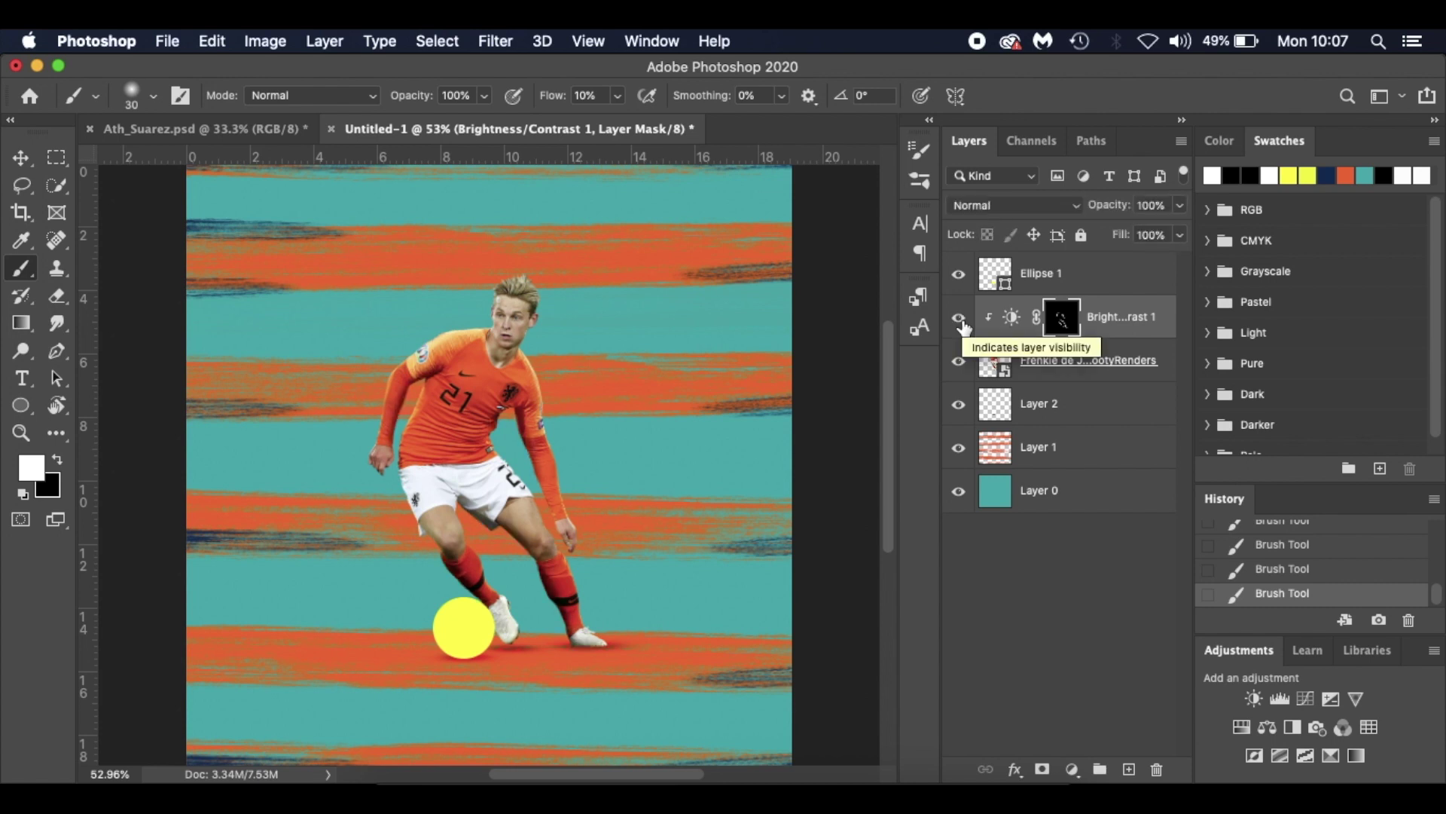
Add a Curves adjustment layer directly above the player layer, clipped to the player
click(1164, 365)
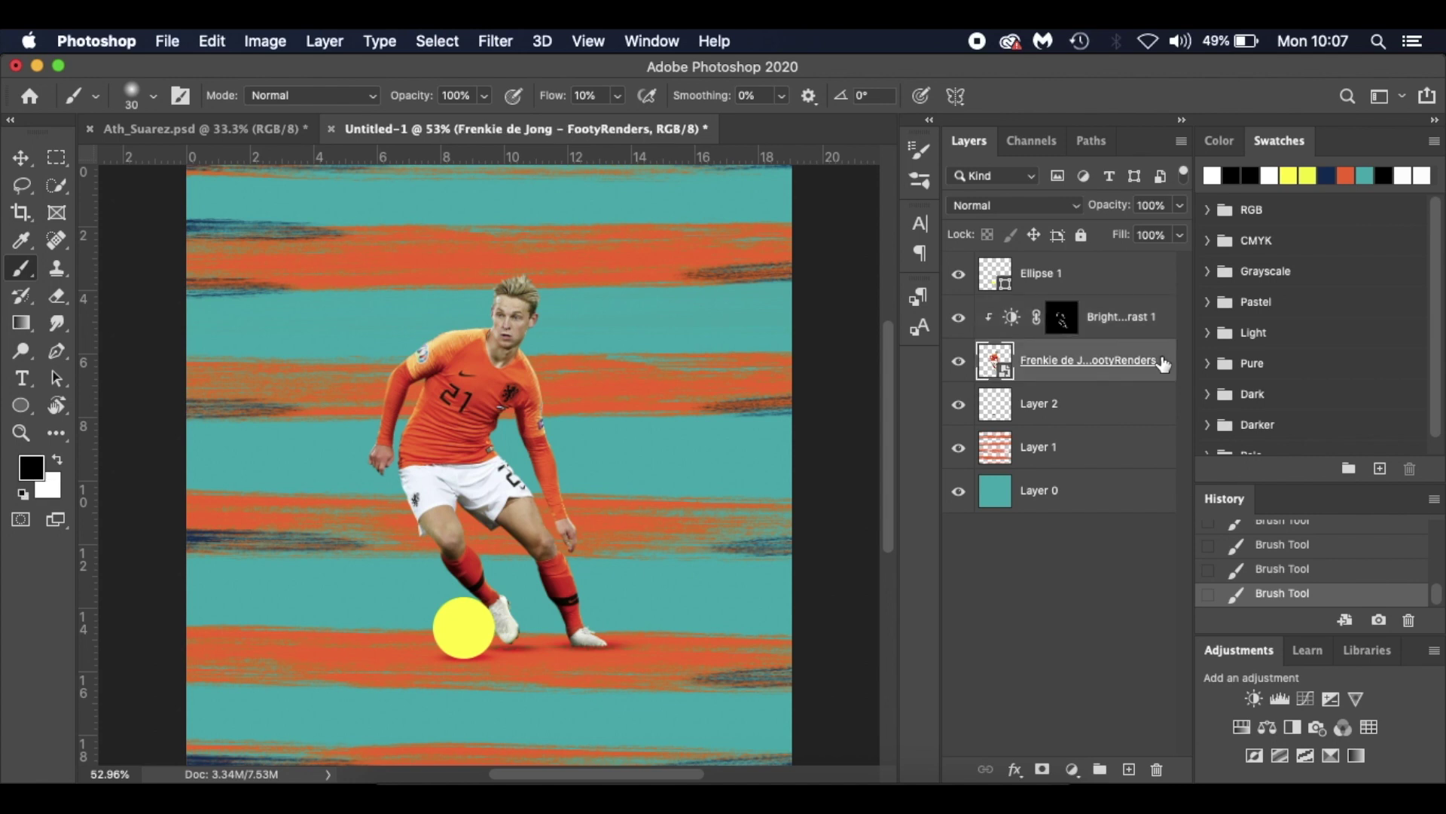
click(1073, 769)
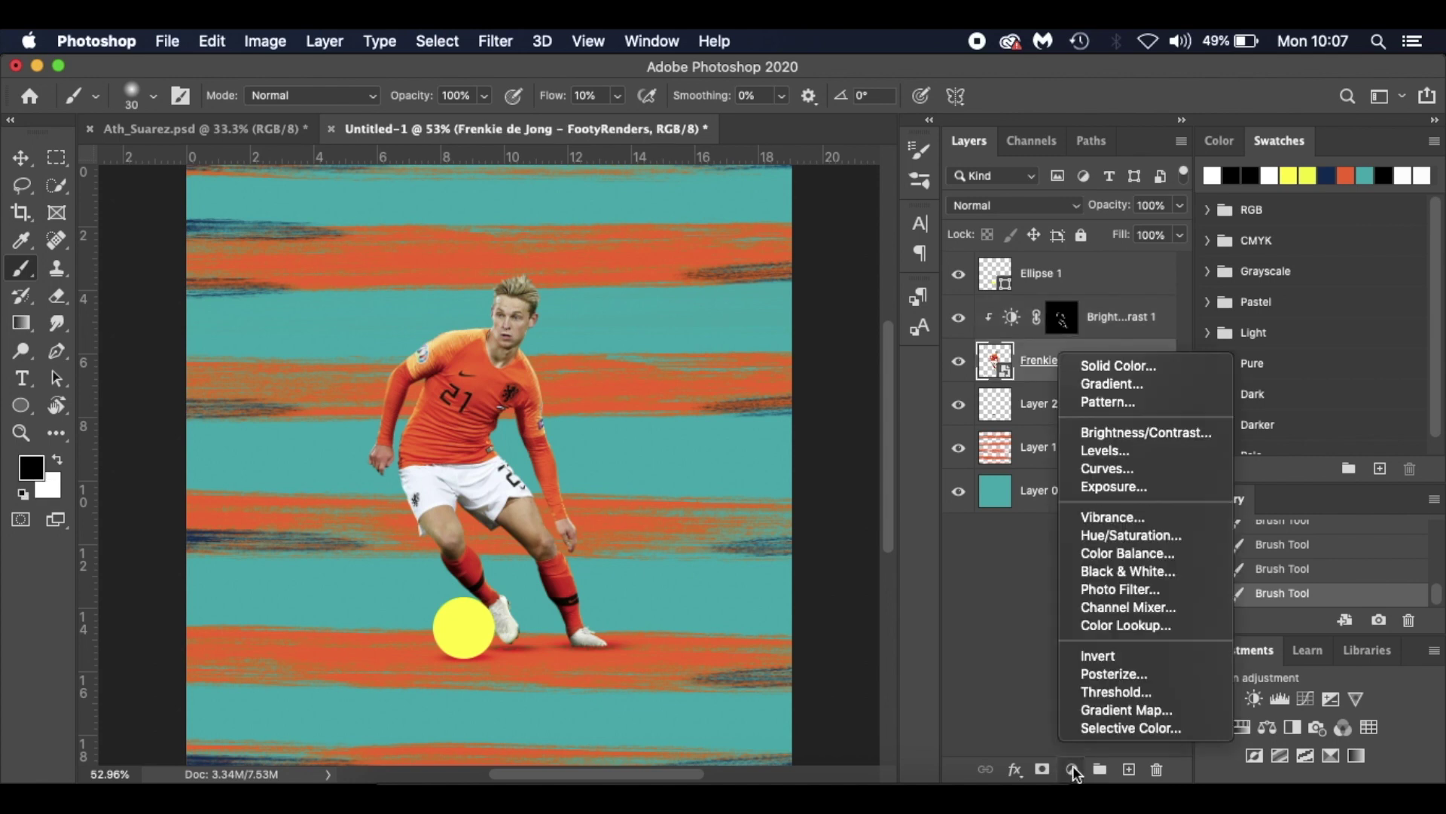
click(1113, 468)
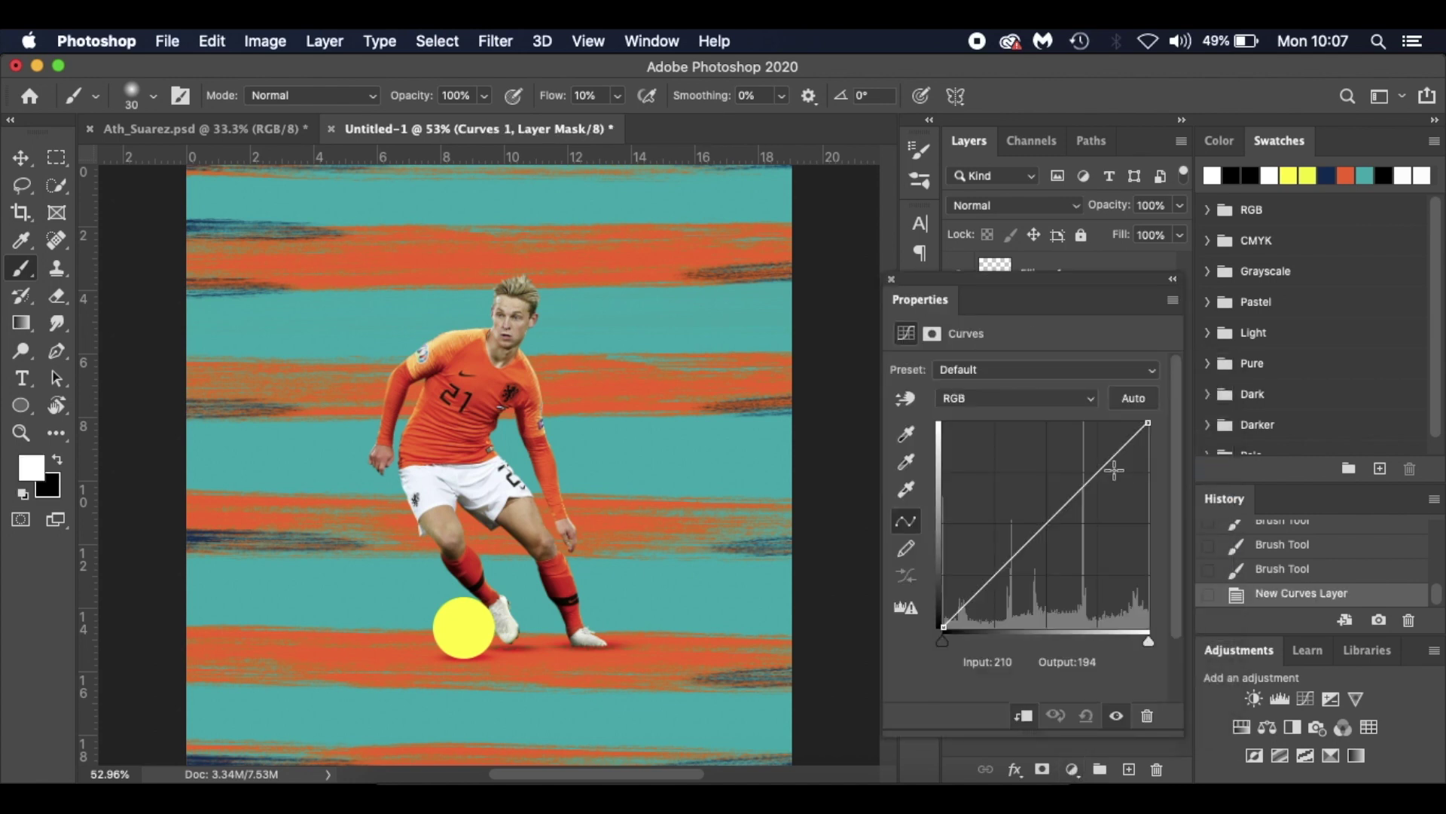
Shape the RGB curve: midpoint input 127 to output 118, black point output 18, white point input 242
click(1046, 528)
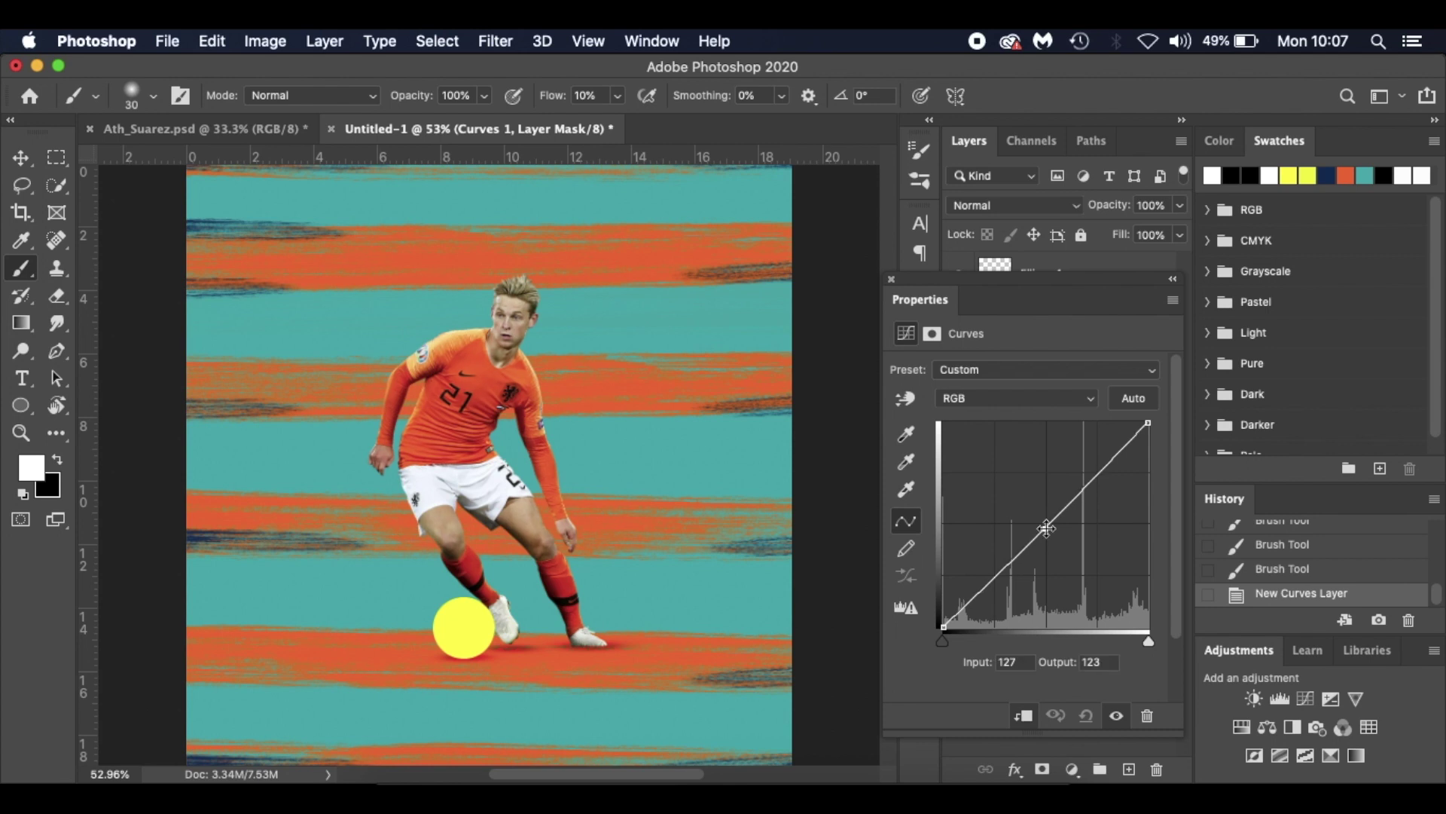
drag(1046, 528, 1046, 532)
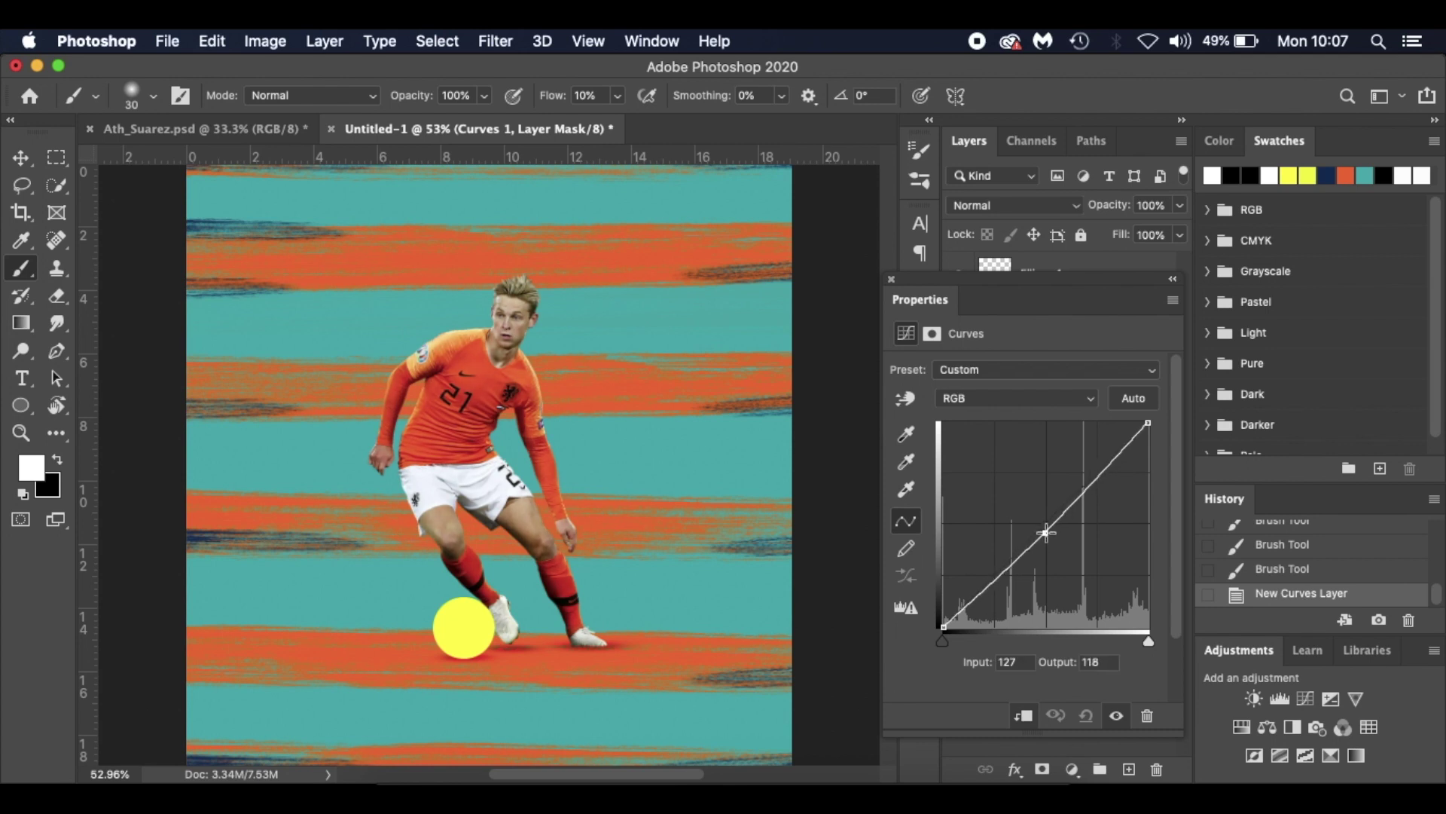
drag(943, 630, 934, 611)
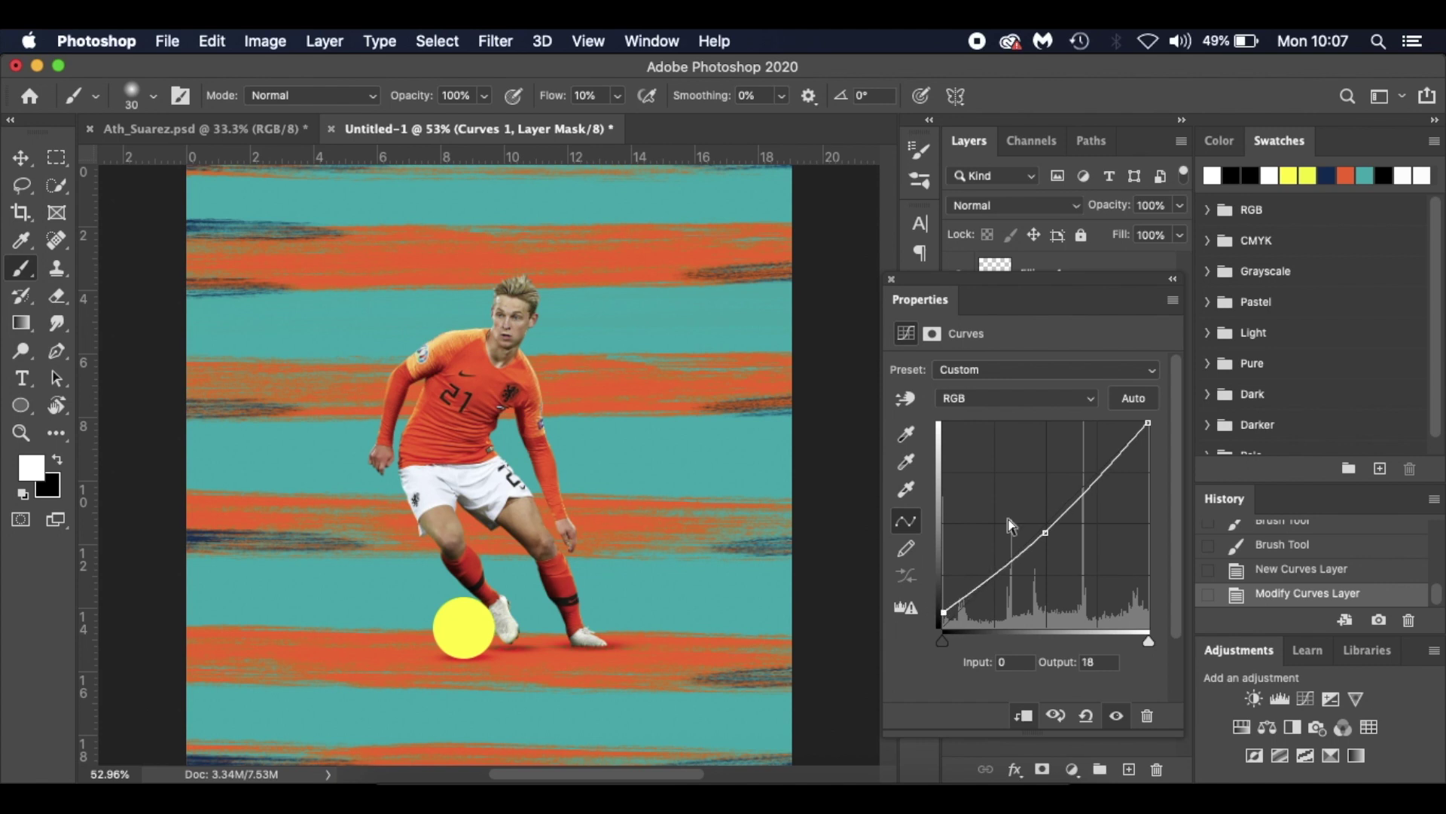
drag(1150, 423, 1139, 423)
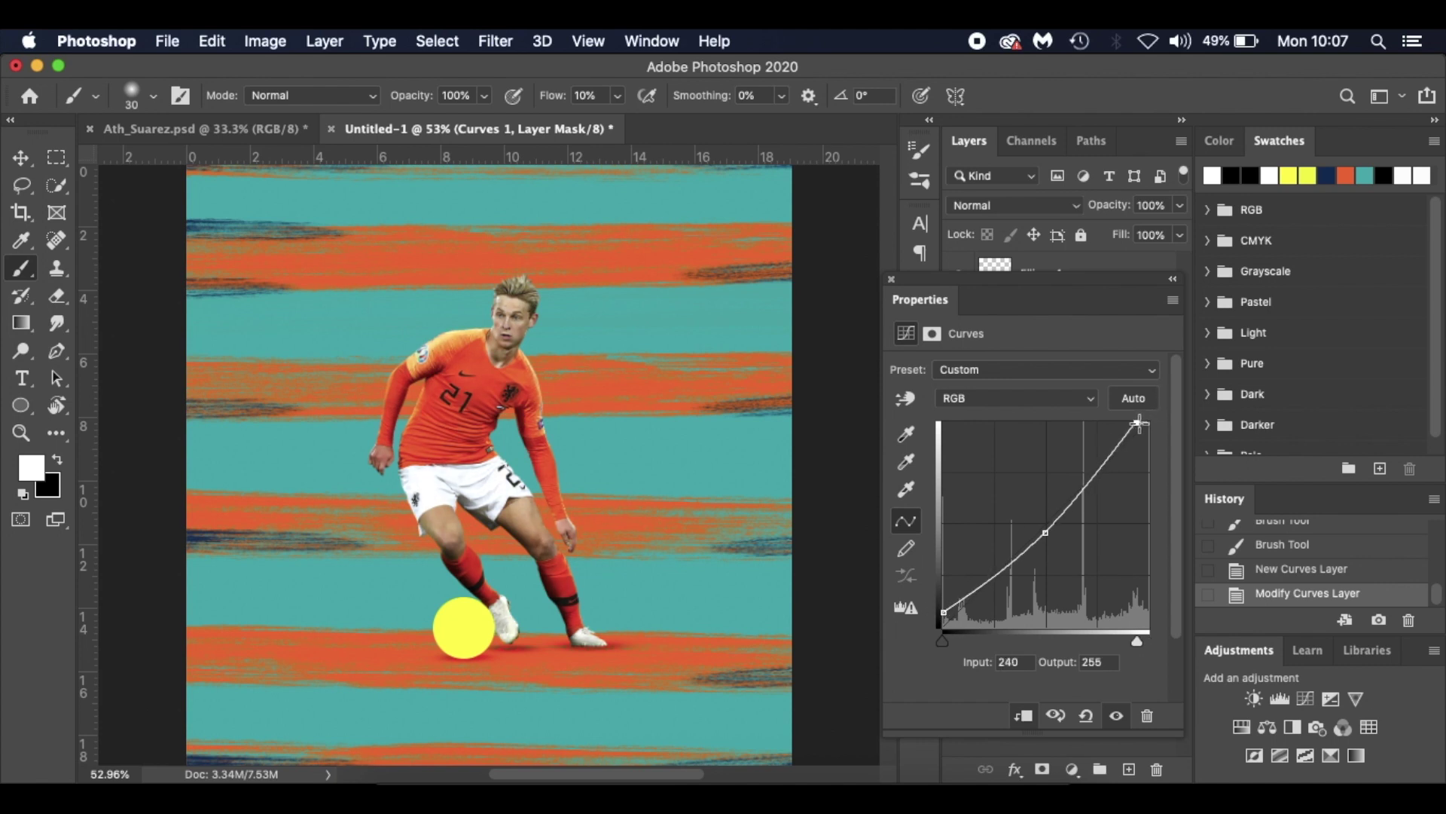
Shape the Red channel curve: midpoint input 128 to output 118, black point raised slightly, white point input 240
click(1047, 402)
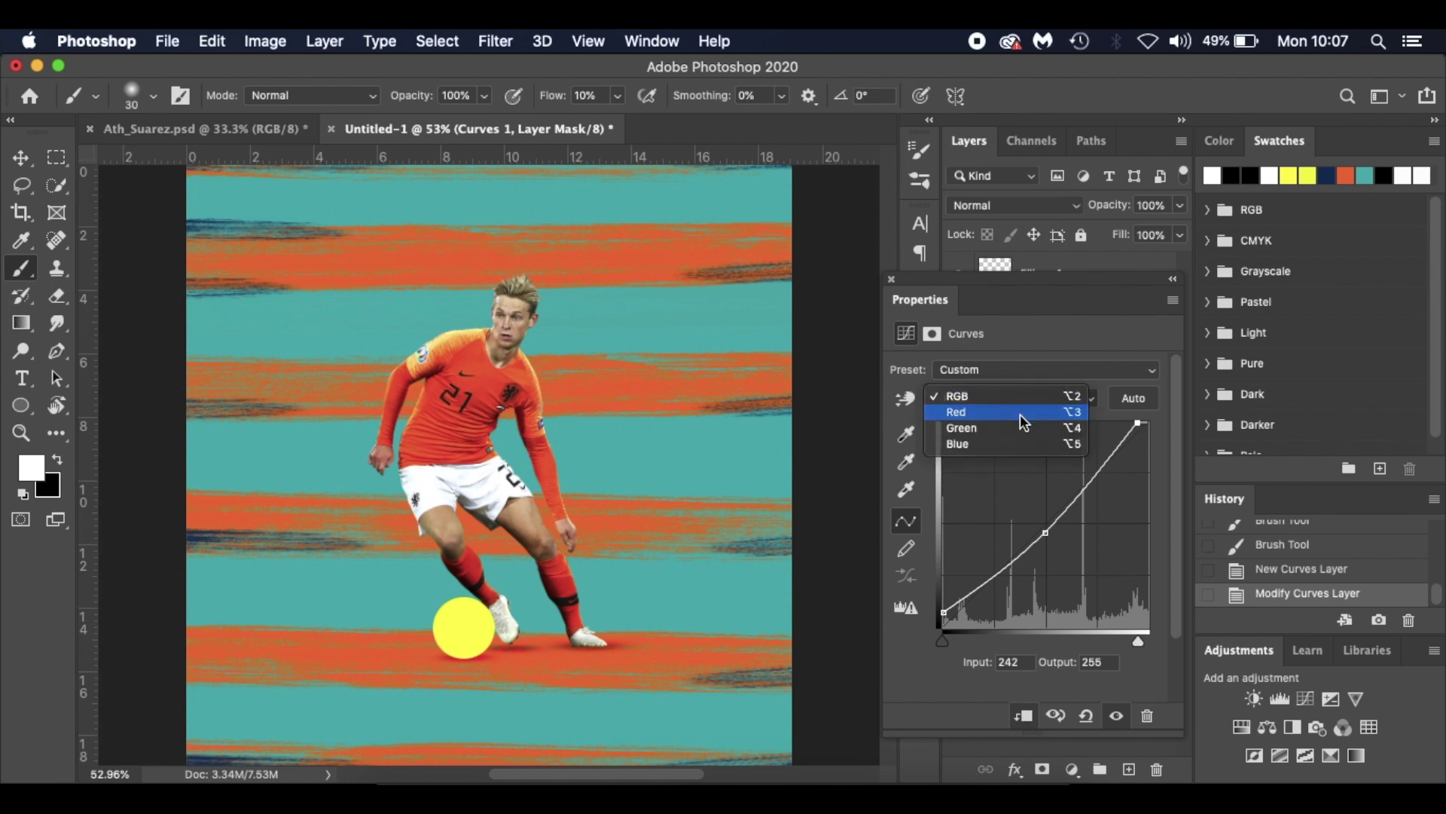
click(1024, 414)
drag(1045, 524, 1047, 532)
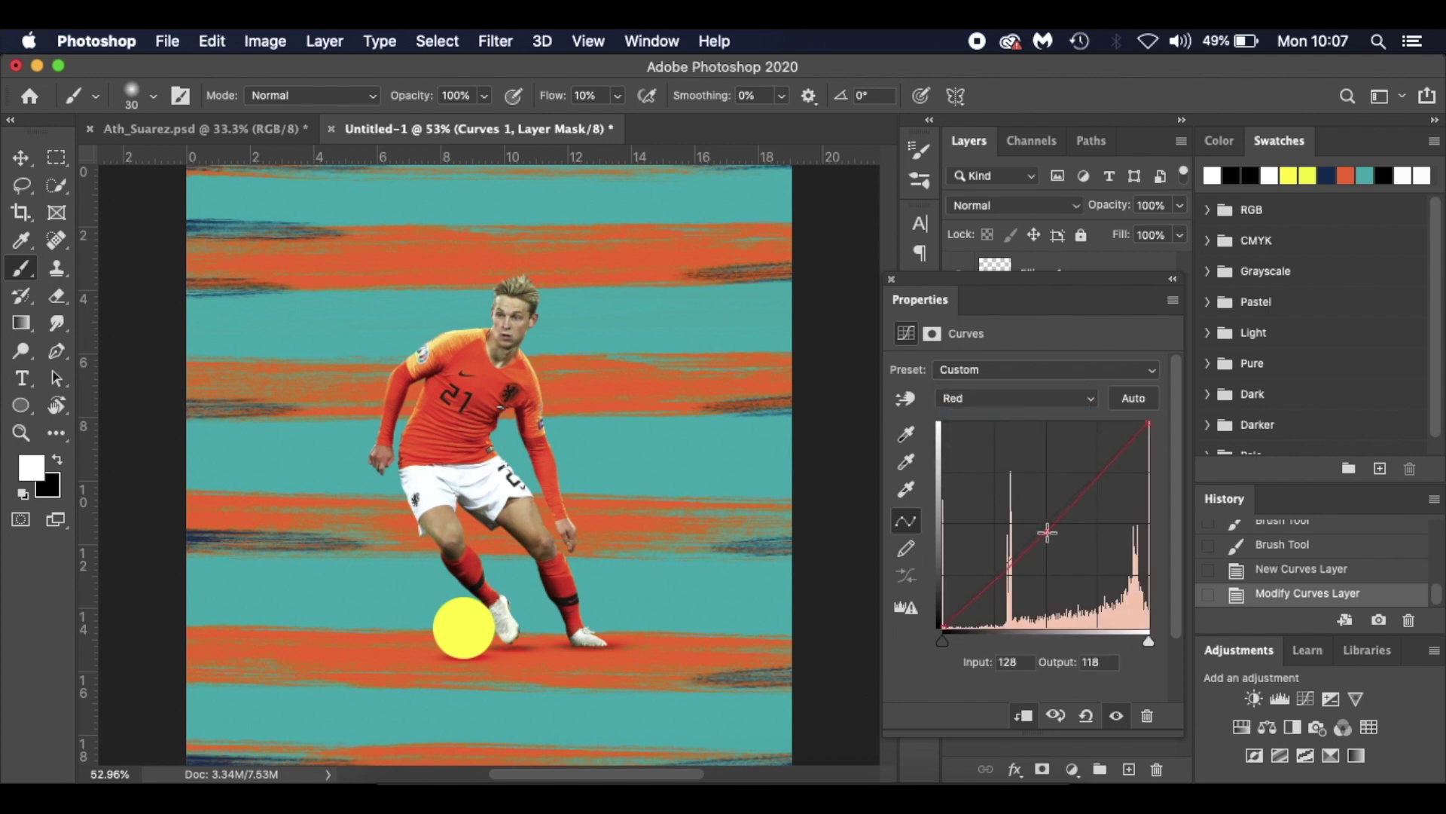
drag(947, 626, 943, 616)
drag(1150, 426, 1139, 424)
Toggle the Curves adjustment's visibility to compare the player, and check the layer order in the reference poster Ath_Suarez.psd
click(1117, 723)
click(1118, 720)
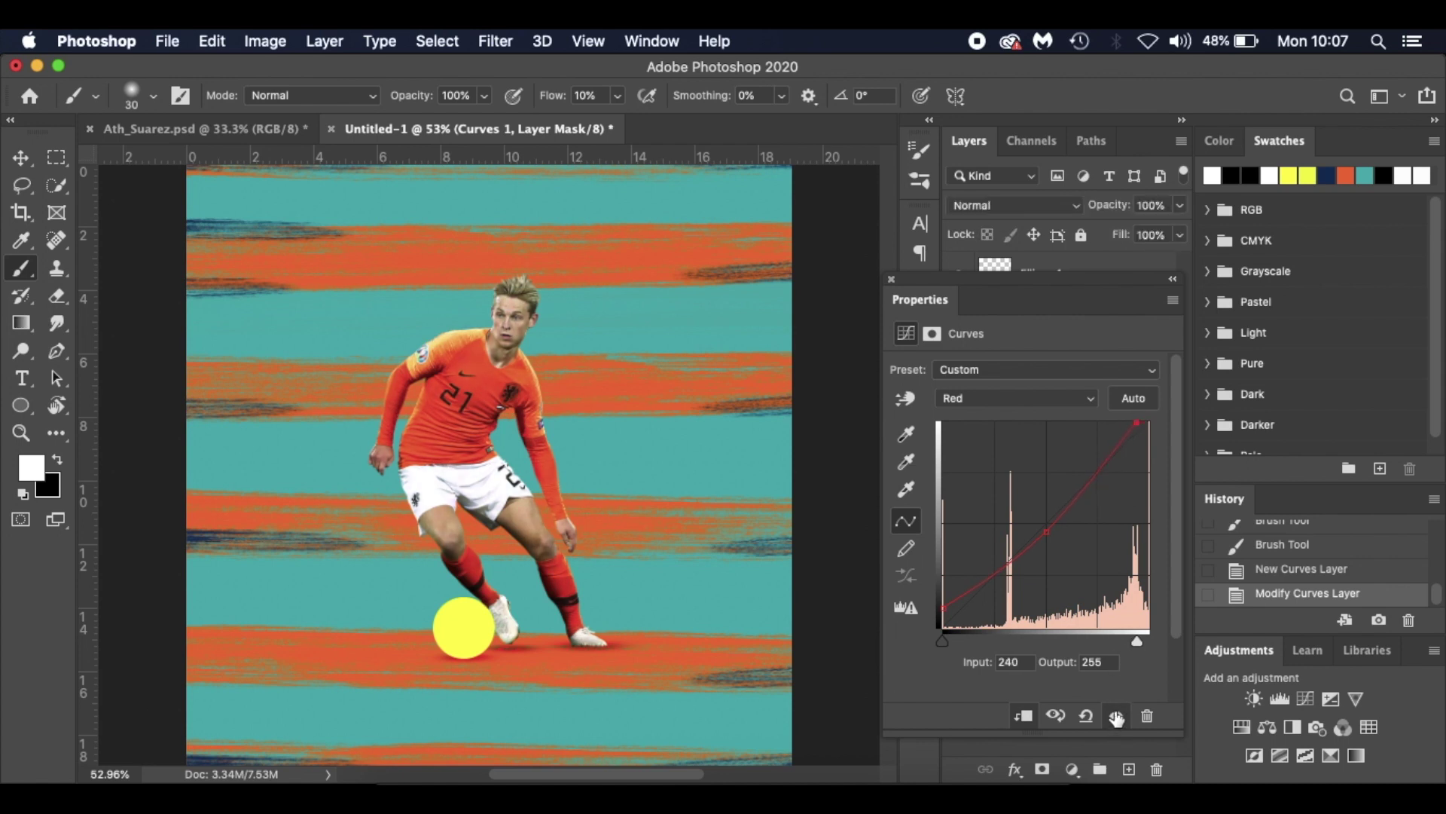
click(889, 277)
click(961, 364)
click(962, 364)
click(202, 128)
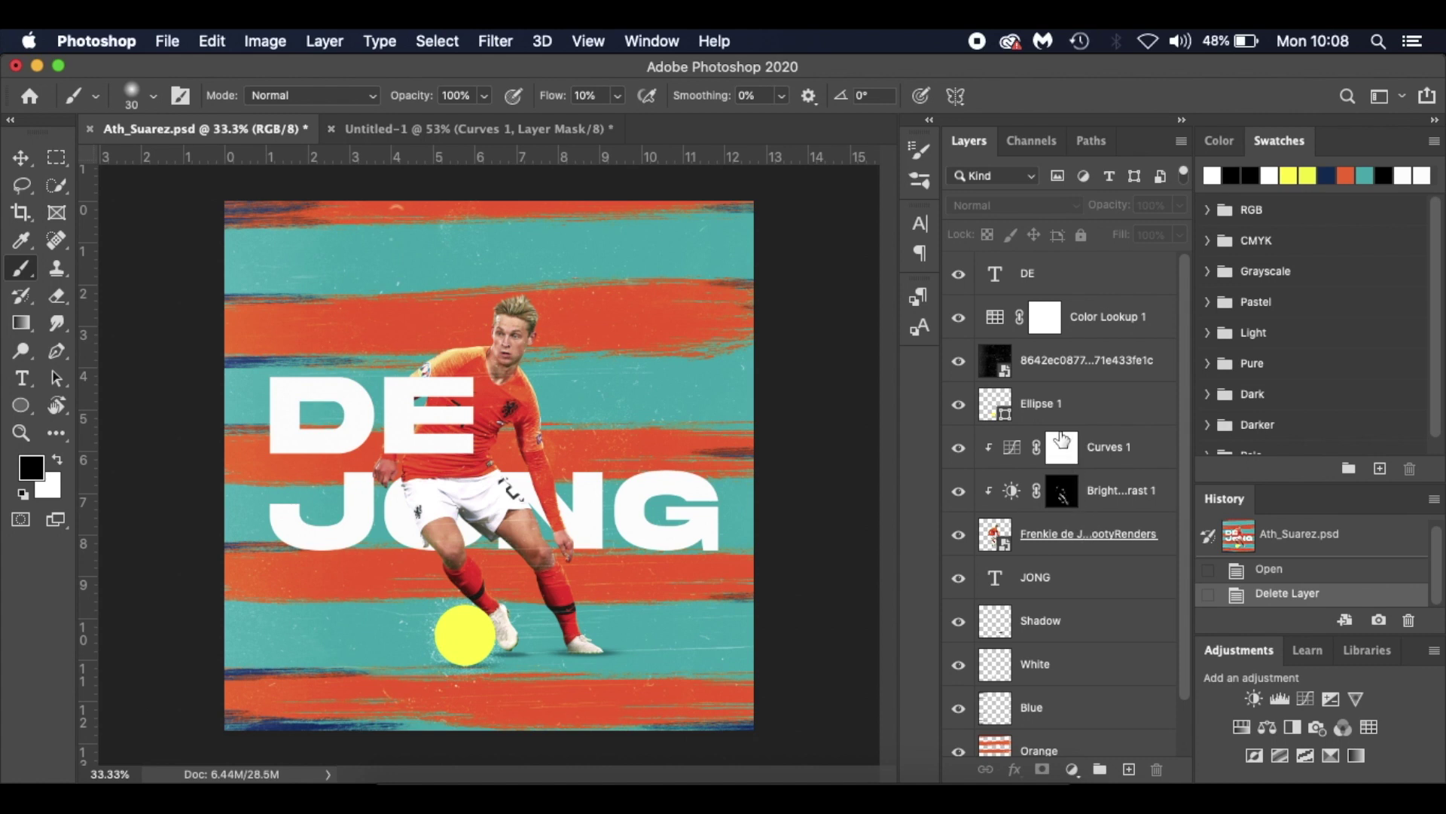
click(461, 134)
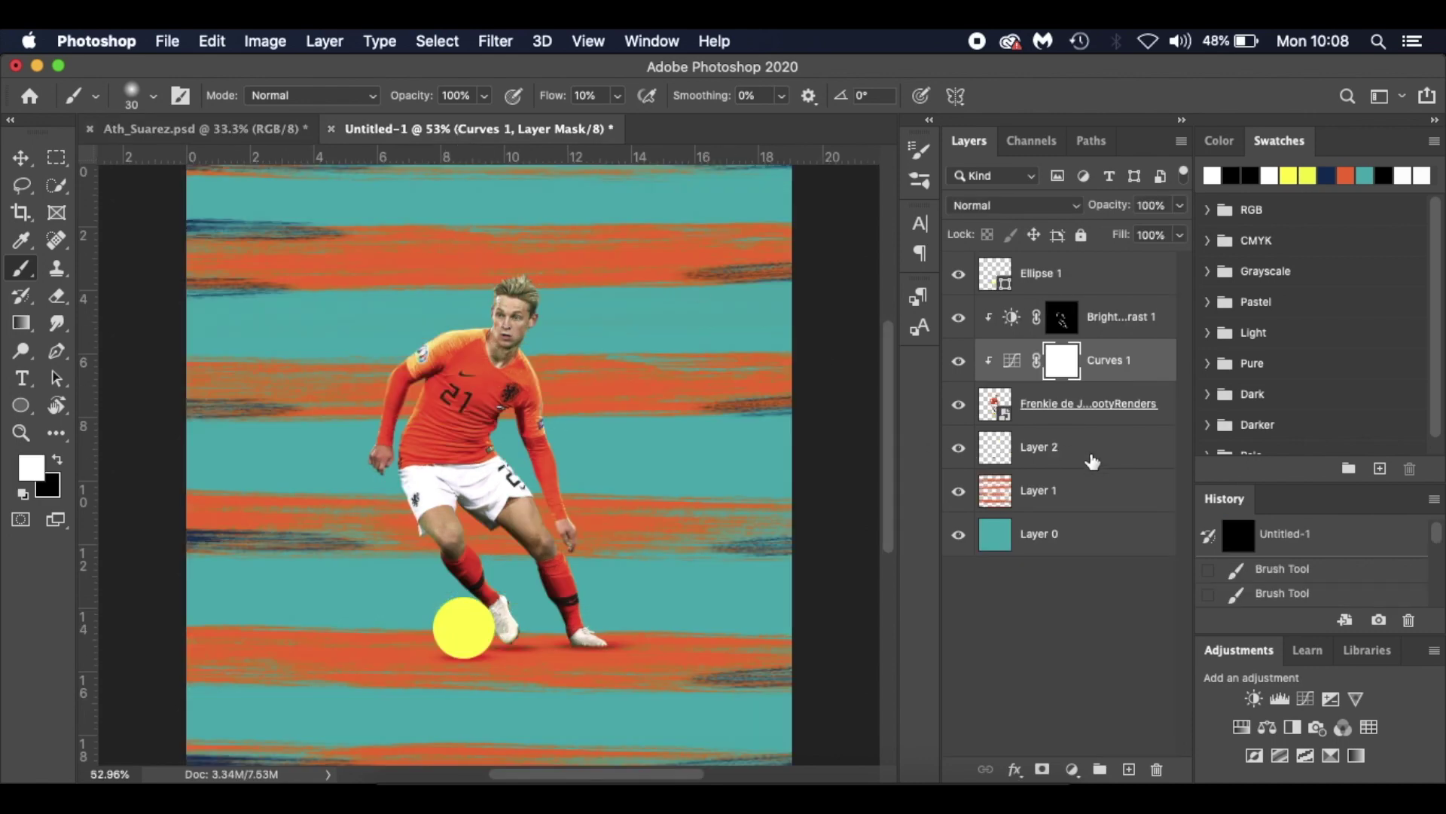
Add a new layer above the ball and enter the white text DE in Akira Expanded Super Bold
click(1112, 283)
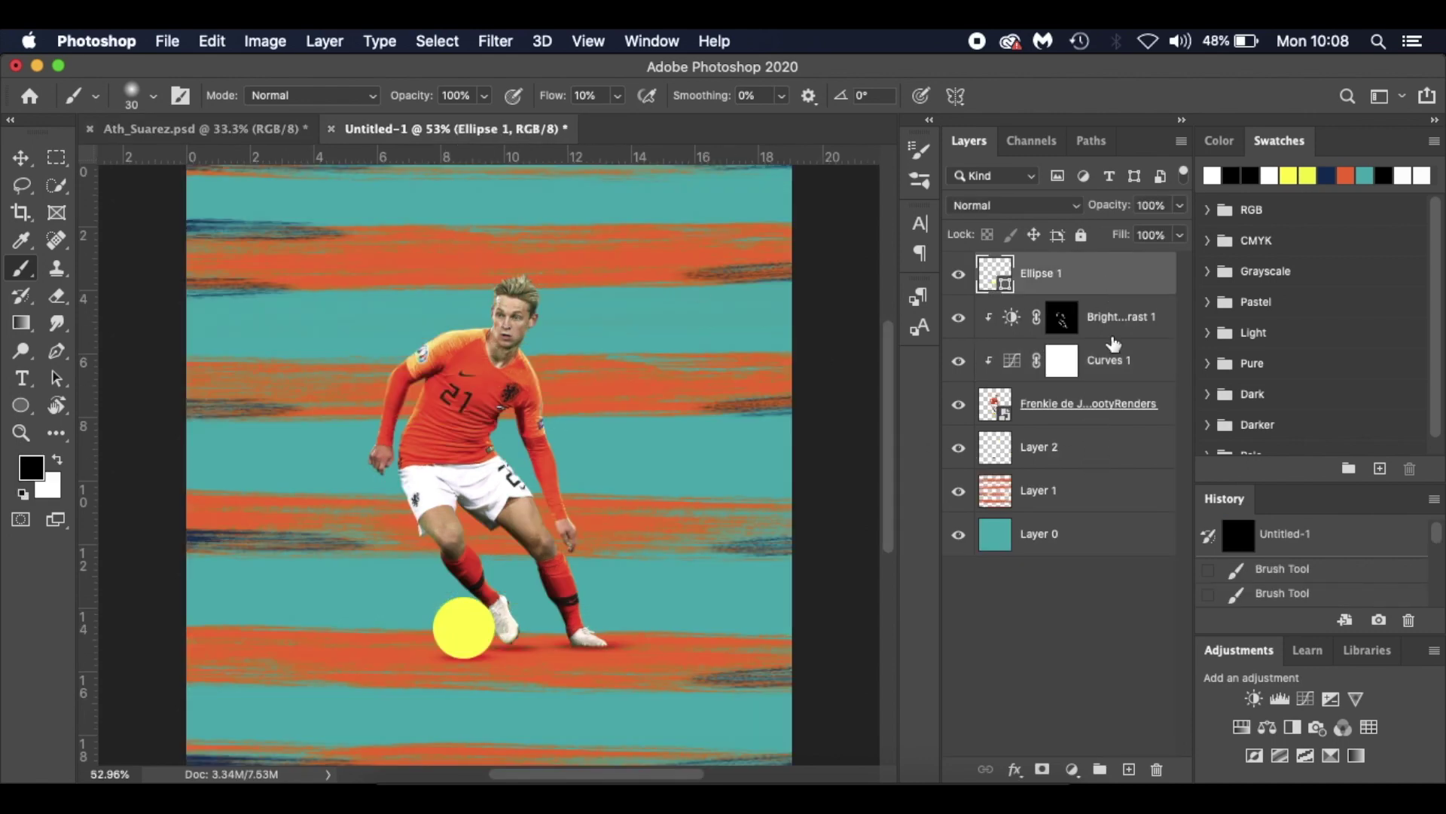
click(1129, 769)
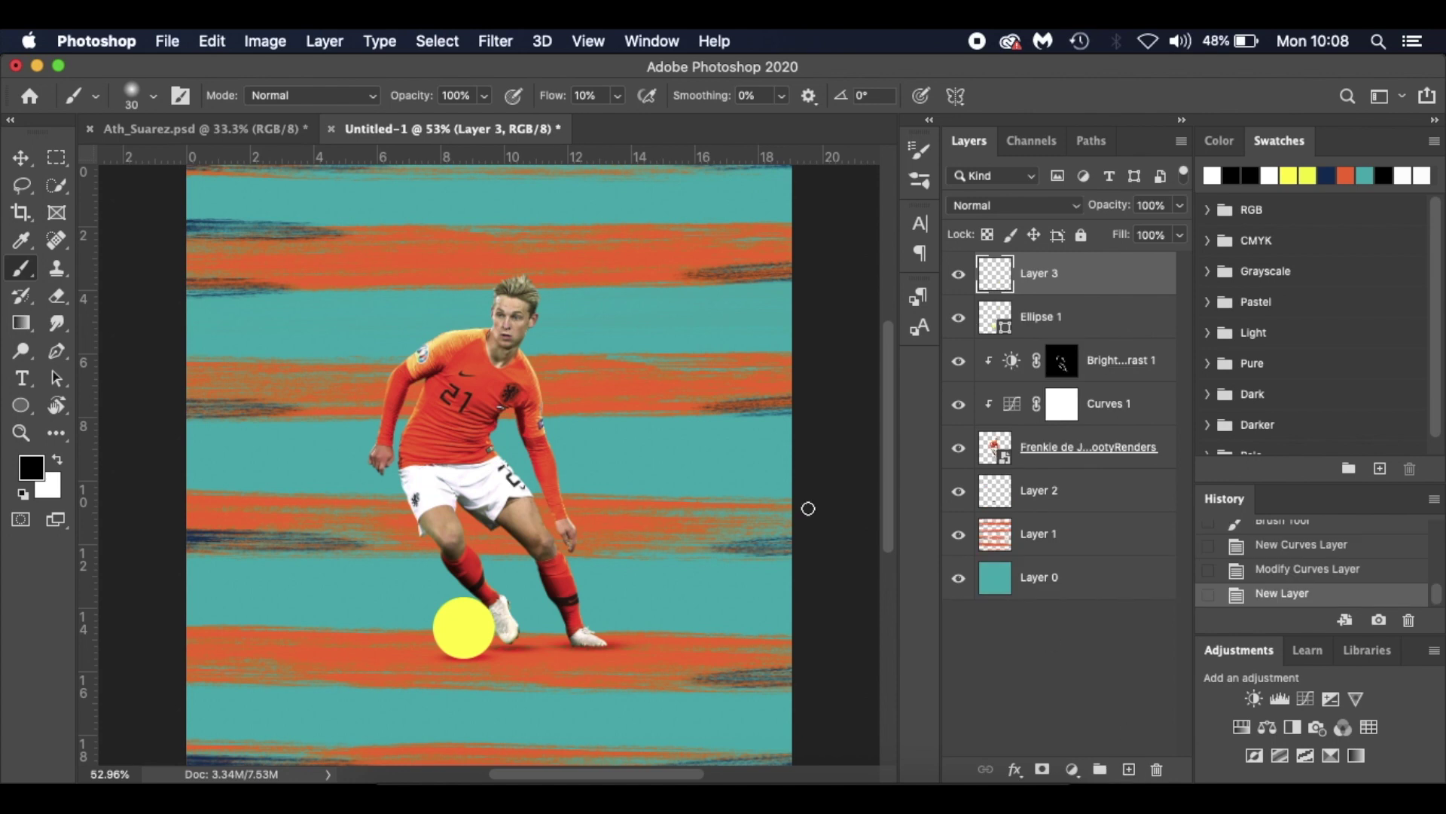
key(t)
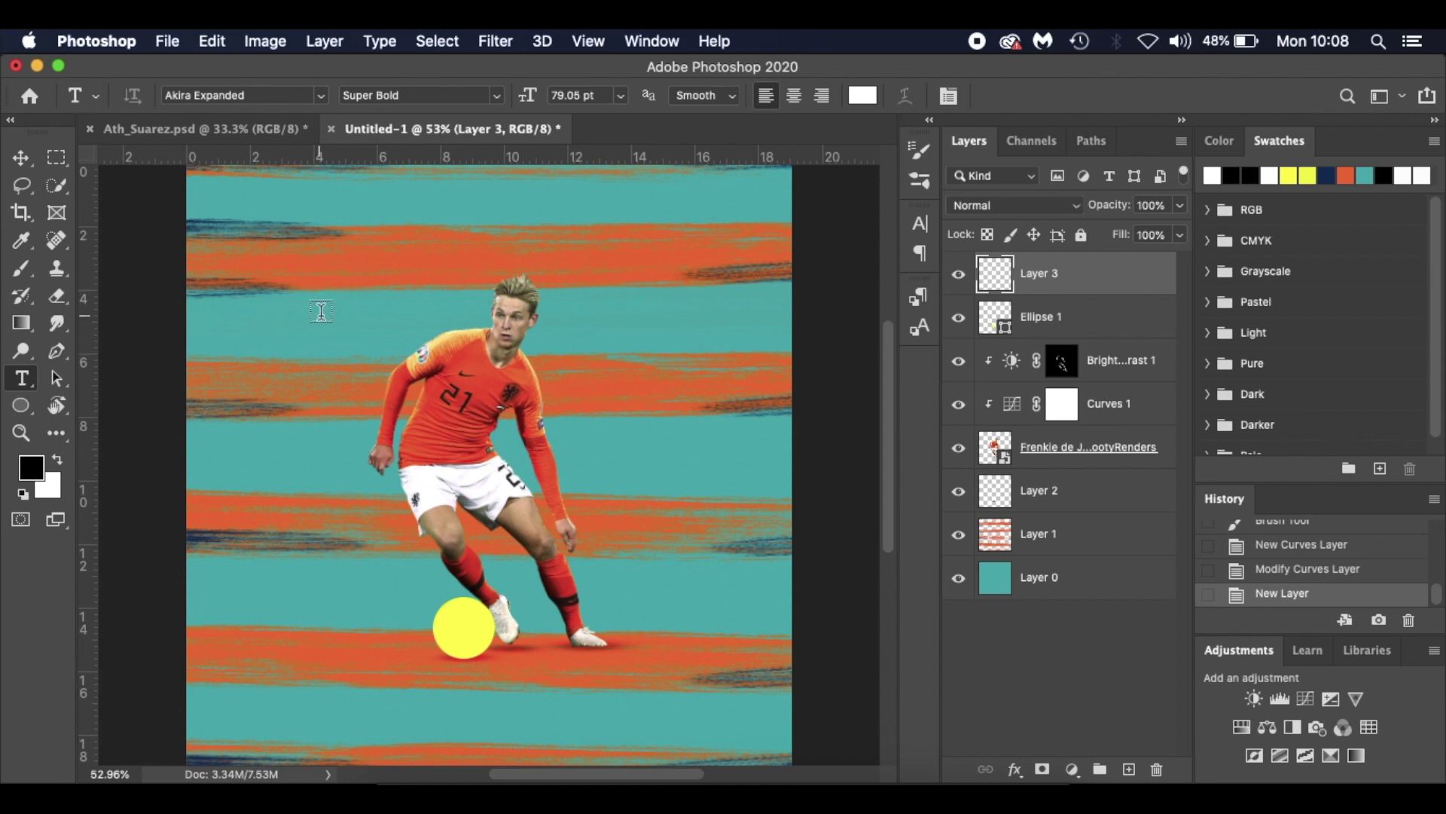
click(320, 371)
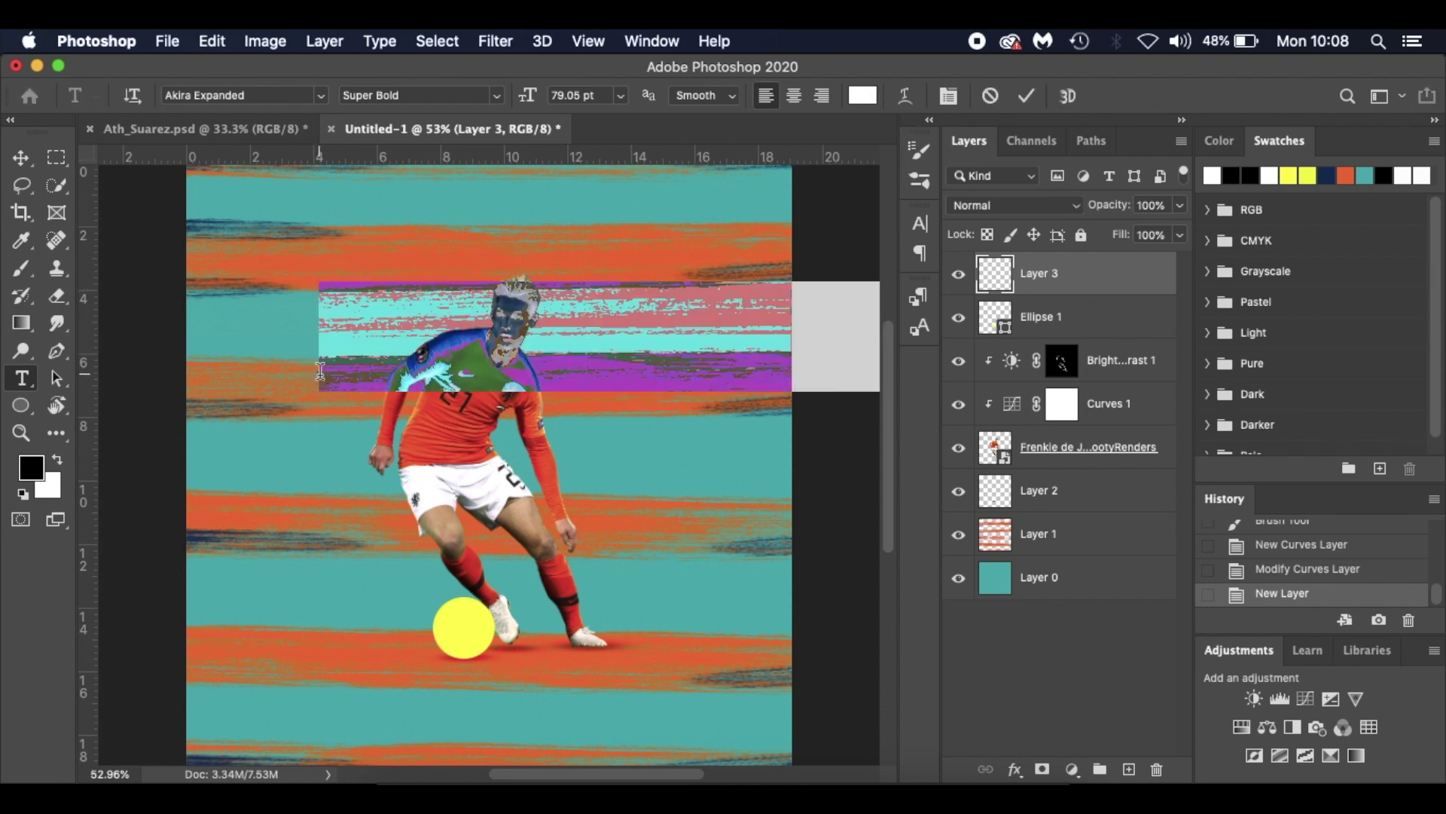
text(DE)
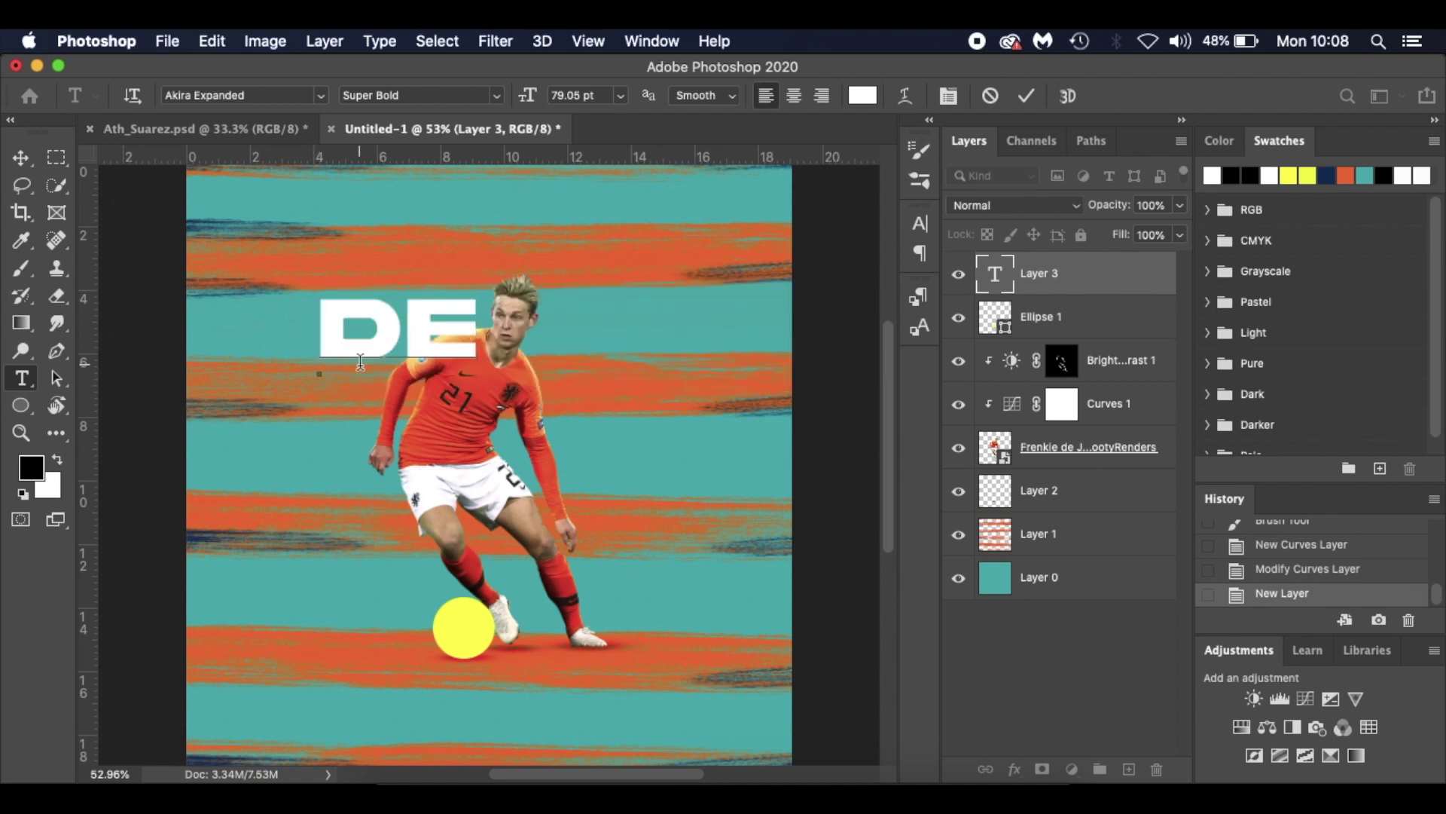
Enlarge the DE text to 112.05 pt and move it down to overlap the player's shirt
click(531, 96)
key(super+a)
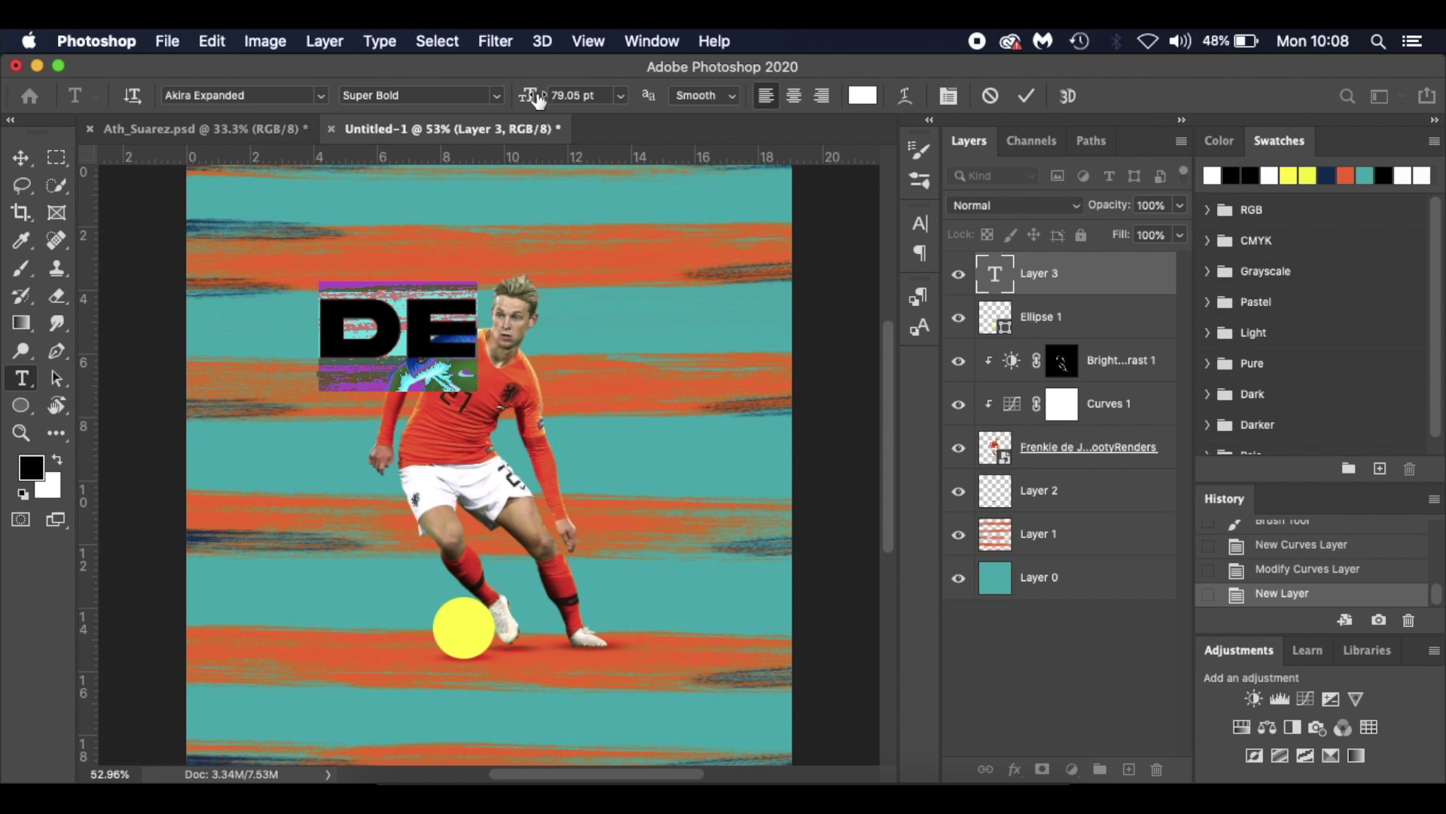
drag(532, 98, 568, 102)
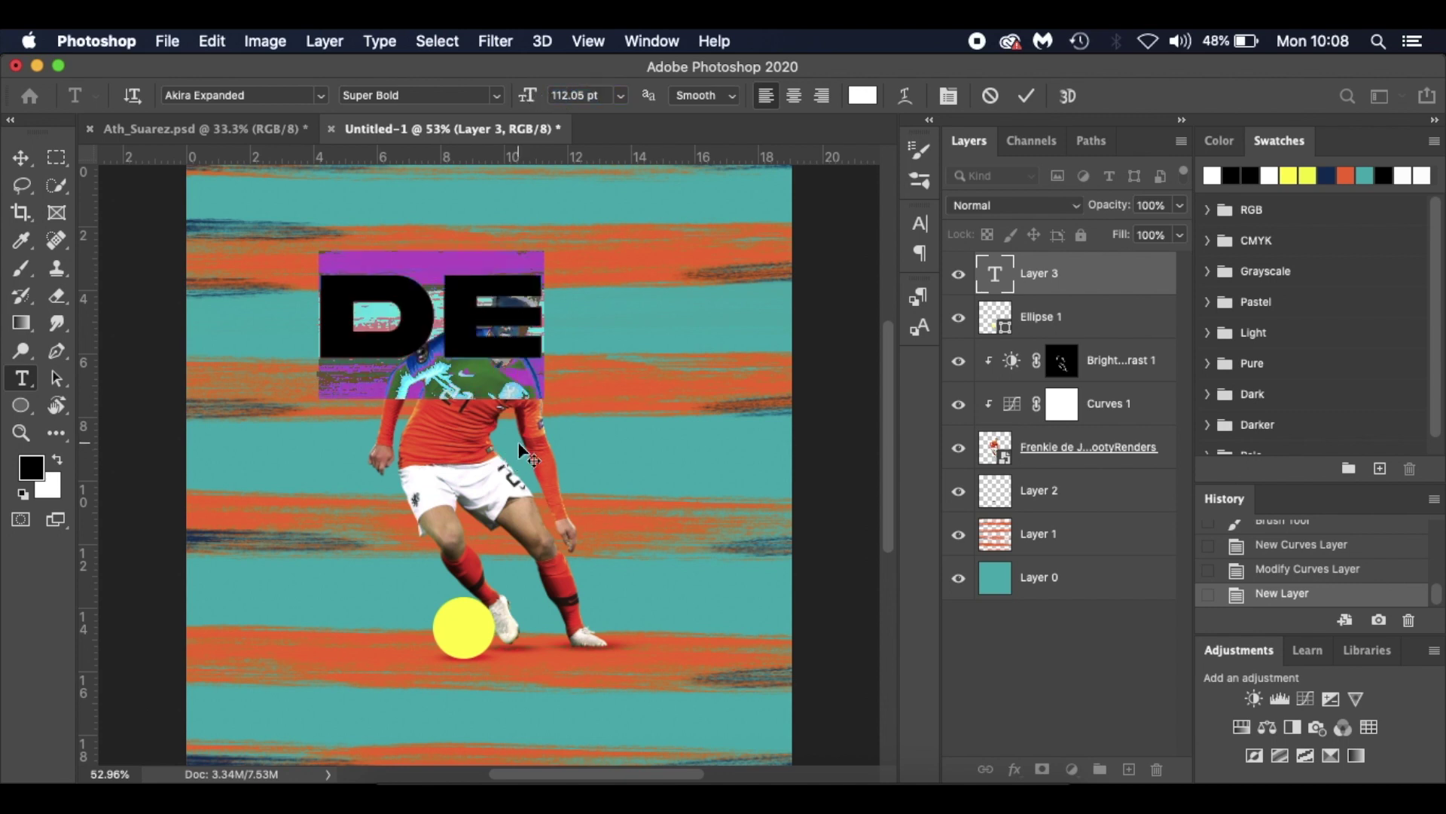
drag(518, 426, 457, 516)
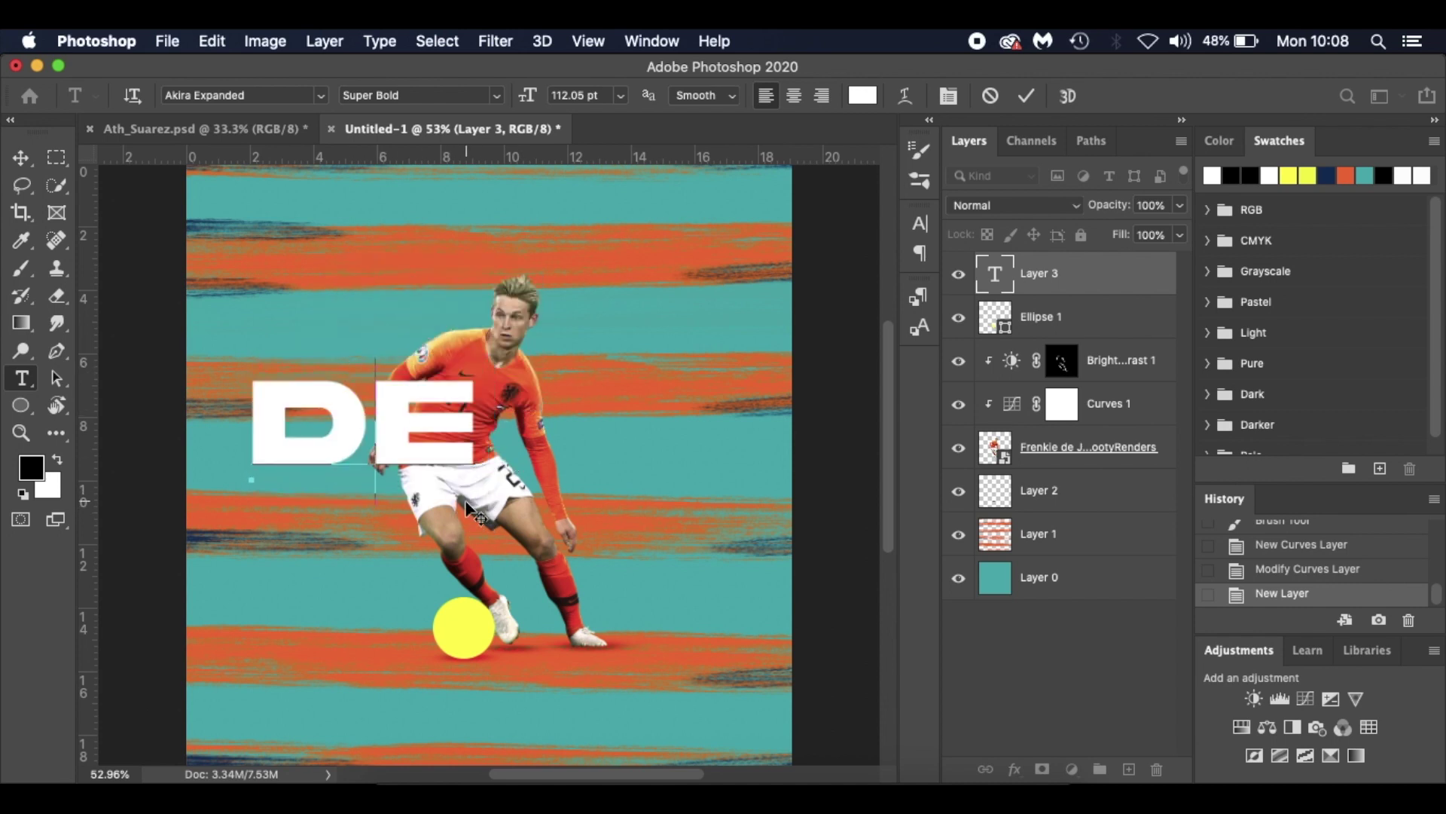
Nudge the DE text upward and slightly to the left
click(21, 157)
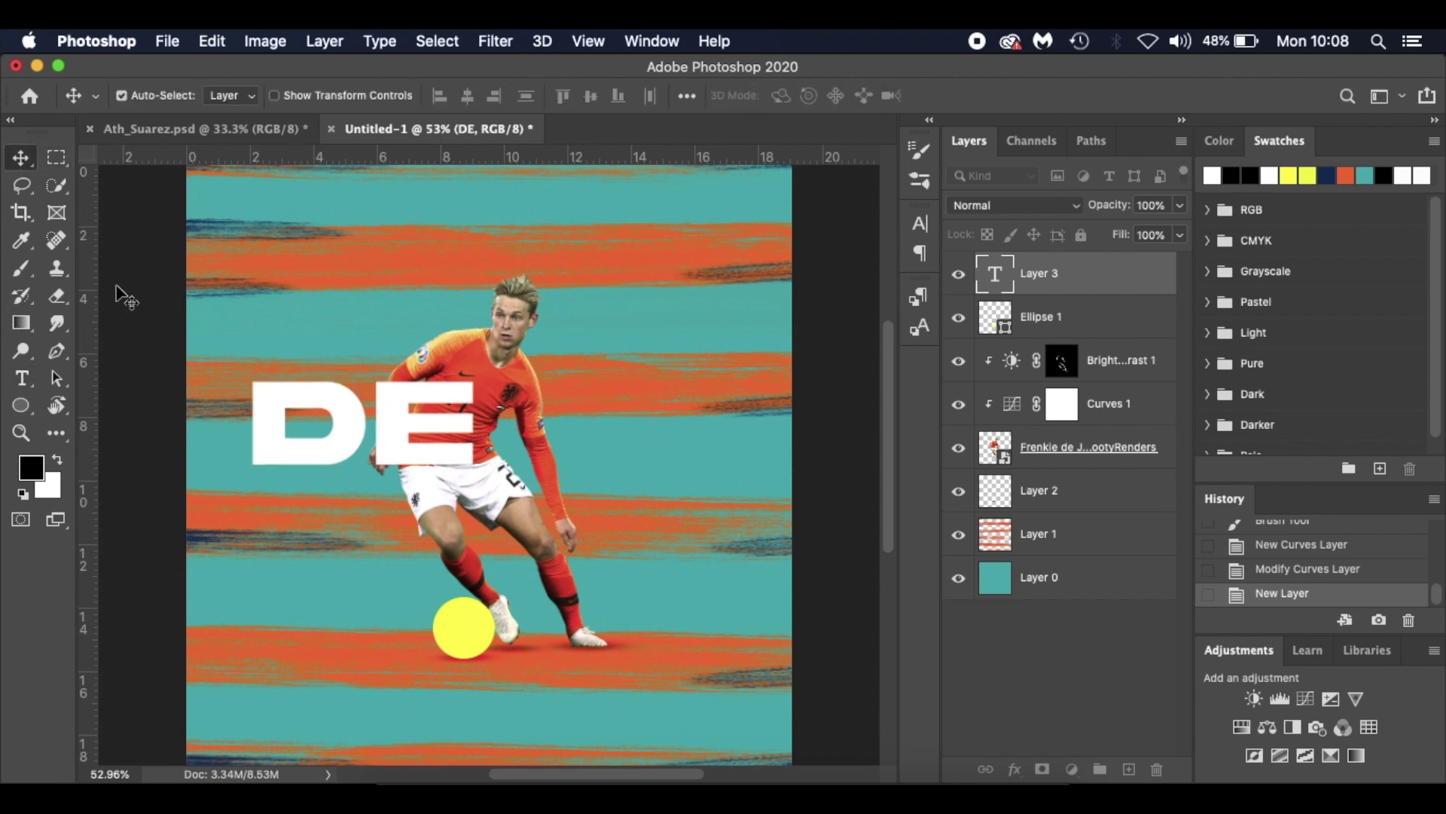
key(Up)
key(Up)
key(Up)
key(Up)
key(Up)
key(Up)
key(Up)
key(Up)
key(Up)
key(Up)
key(Up)
key(Up)
key(Up)
key(Up)
key(Up)
key(Up)
key(Up)
key(Up)
key(Up)
key(Up)
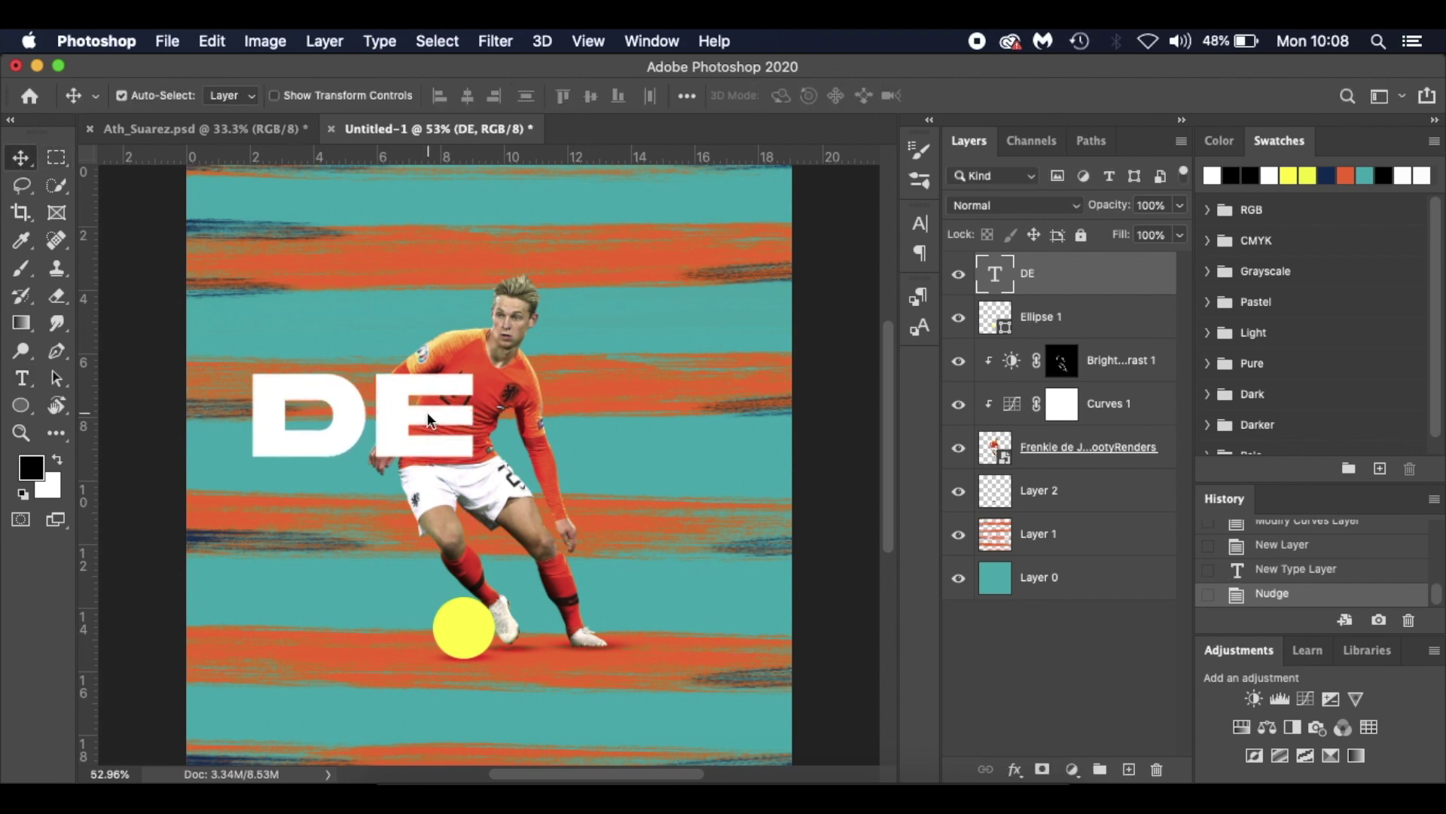
key(Up)
key(Up)
key(Up)
key(Up)
key(Up)
key(Up)
key(Up)
key(Up)
key(Up)
key(Up)
key(Up)
key(Up)
key(Up)
key(Up)
key(Up)
key(Left)
key(Left)
key(Left)
key(Left)
key(Left)
key(Left)
key(Left)
key(Left)
key(Left)
key(Left)
key(Left)
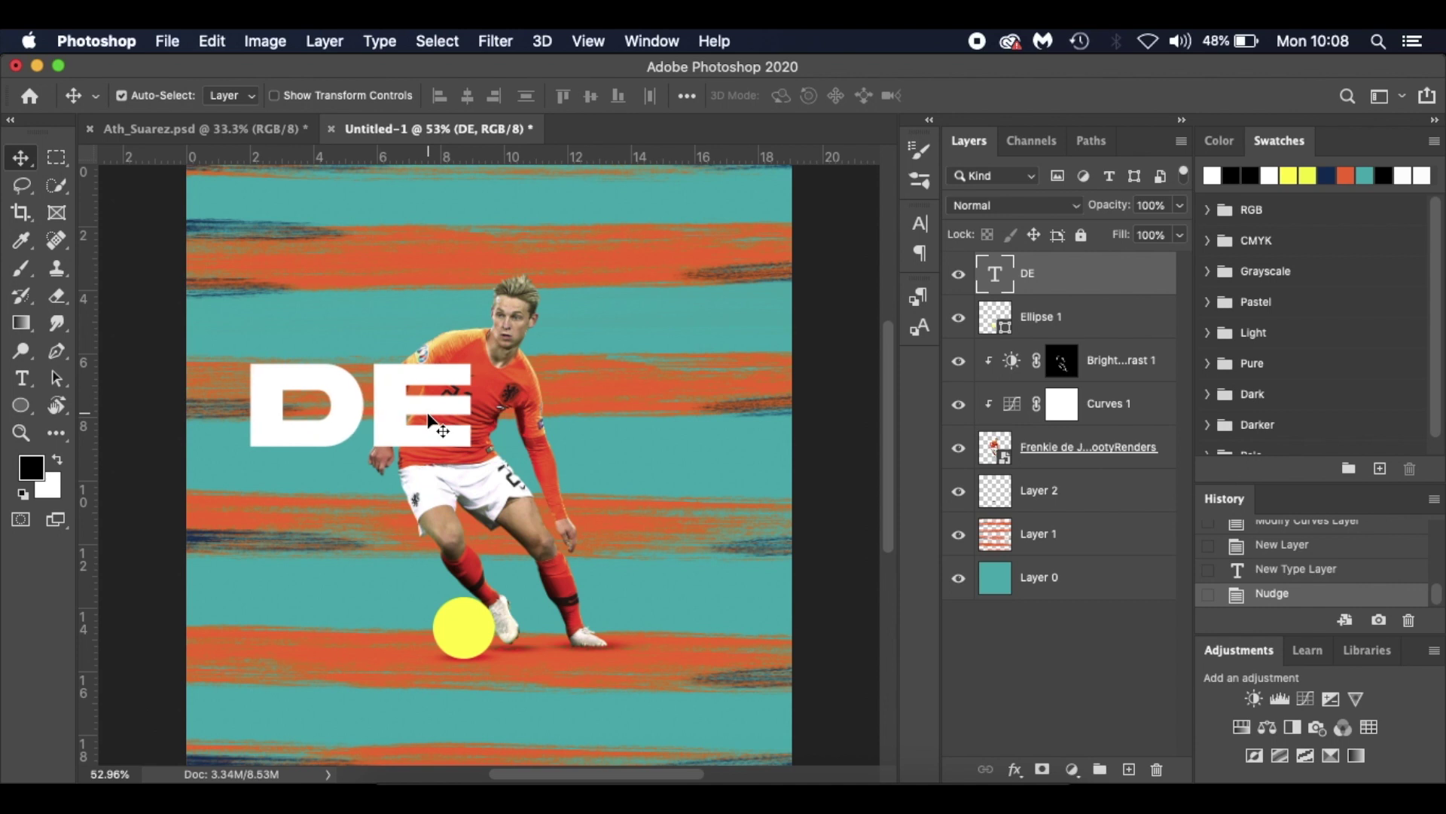
Reduce the font size of the DE text to 97.05 pt
key(super+t)
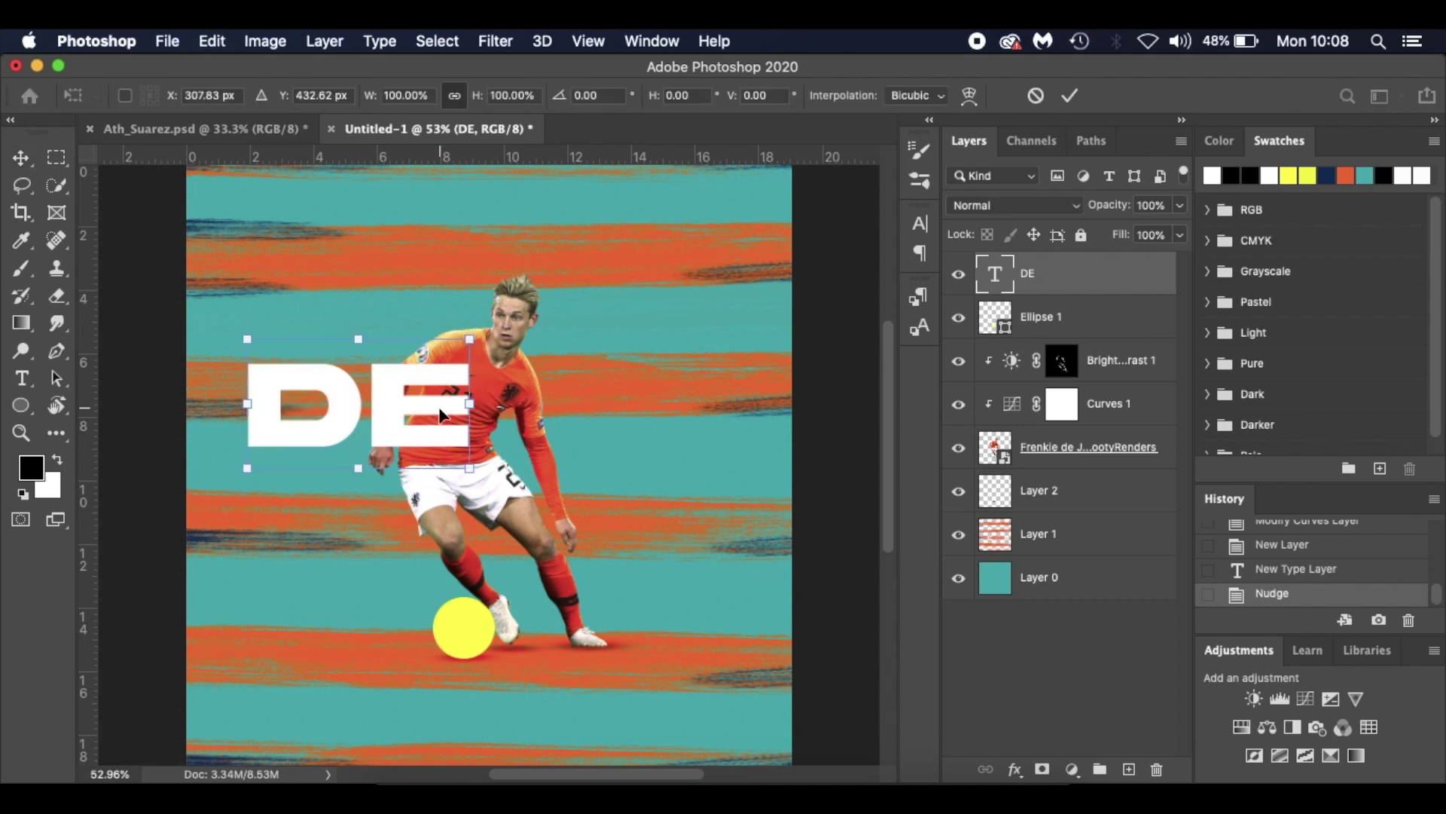
key(Escape)
key(t)
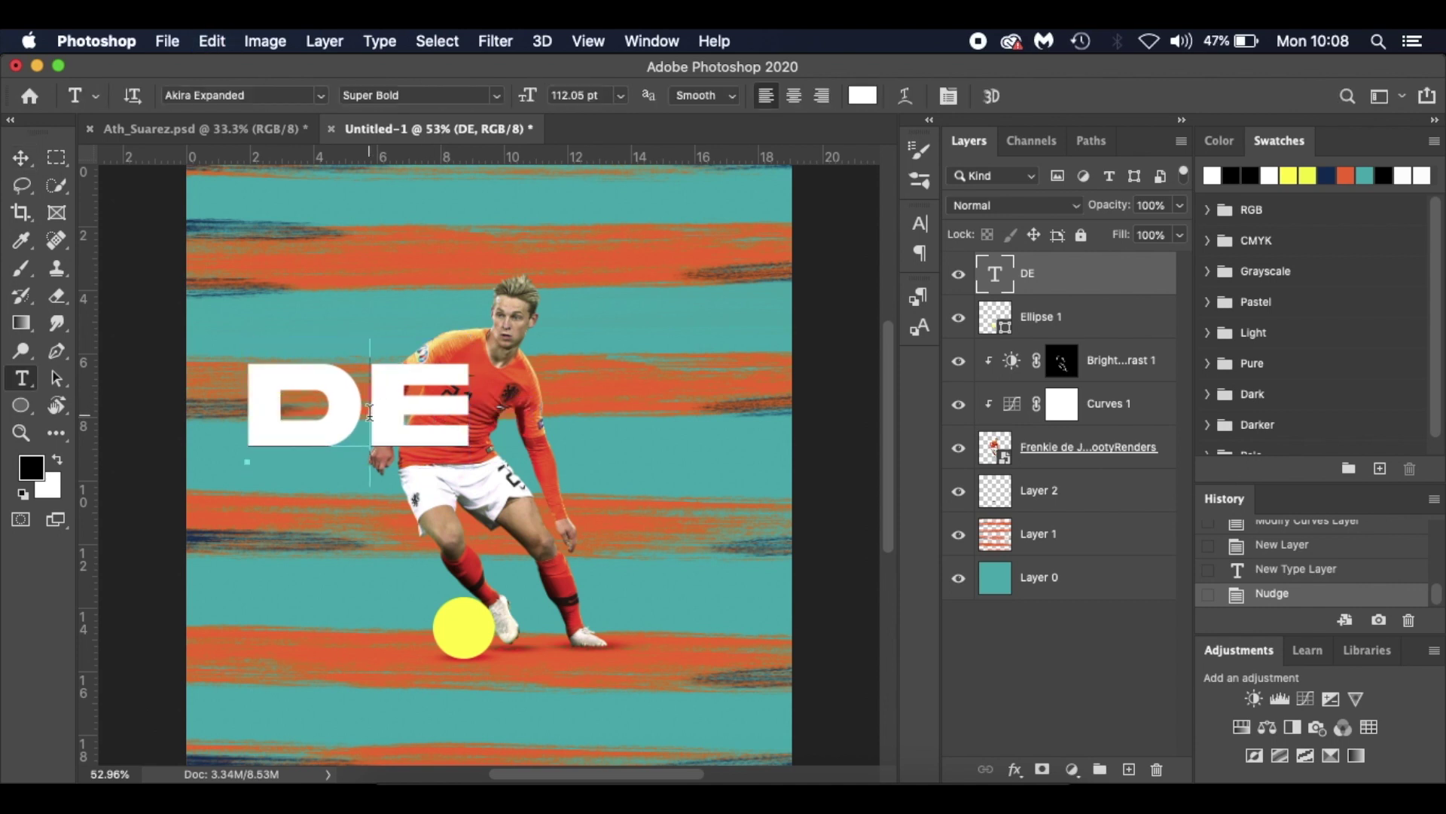
click(369, 412)
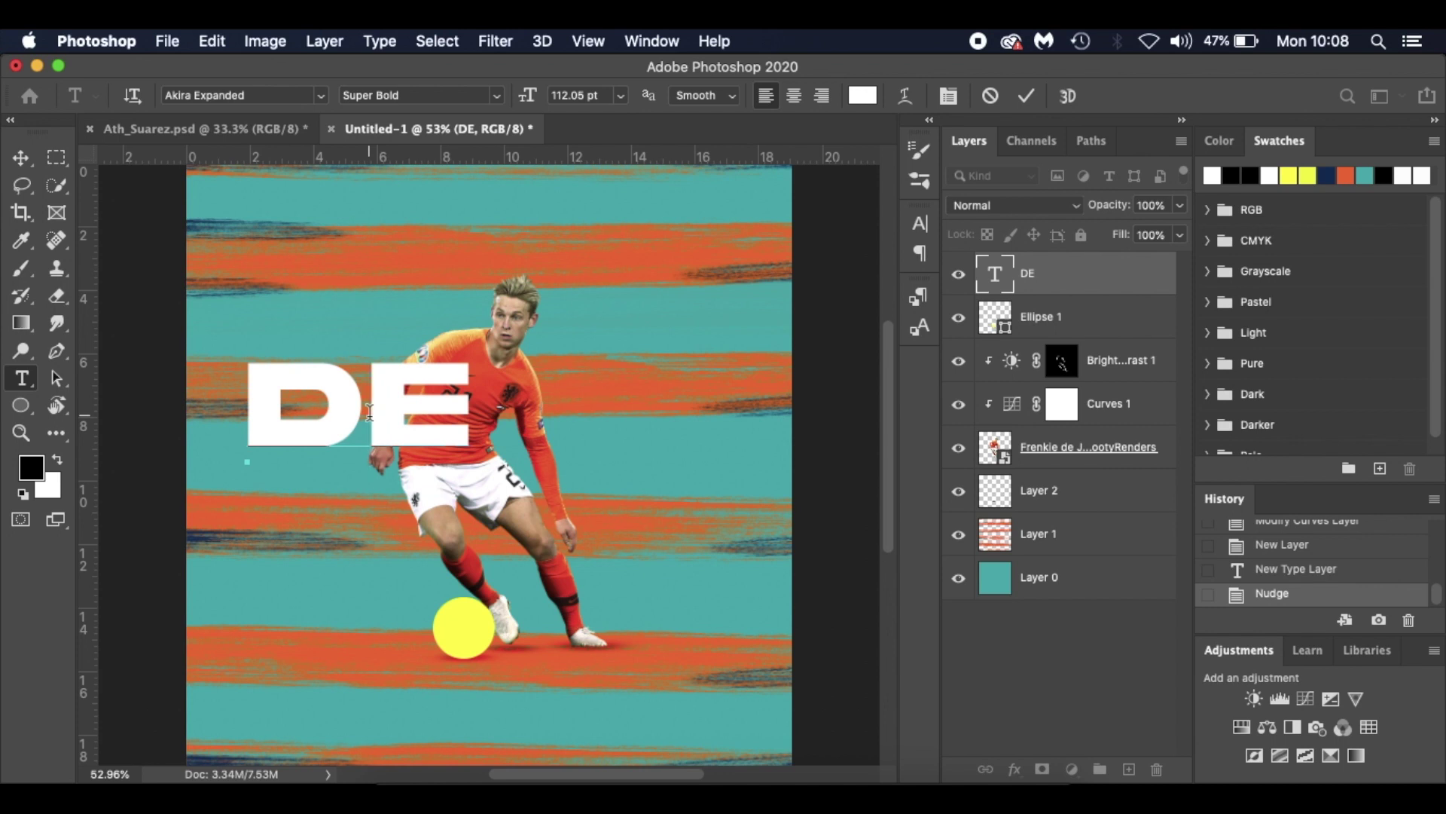
key(super+a)
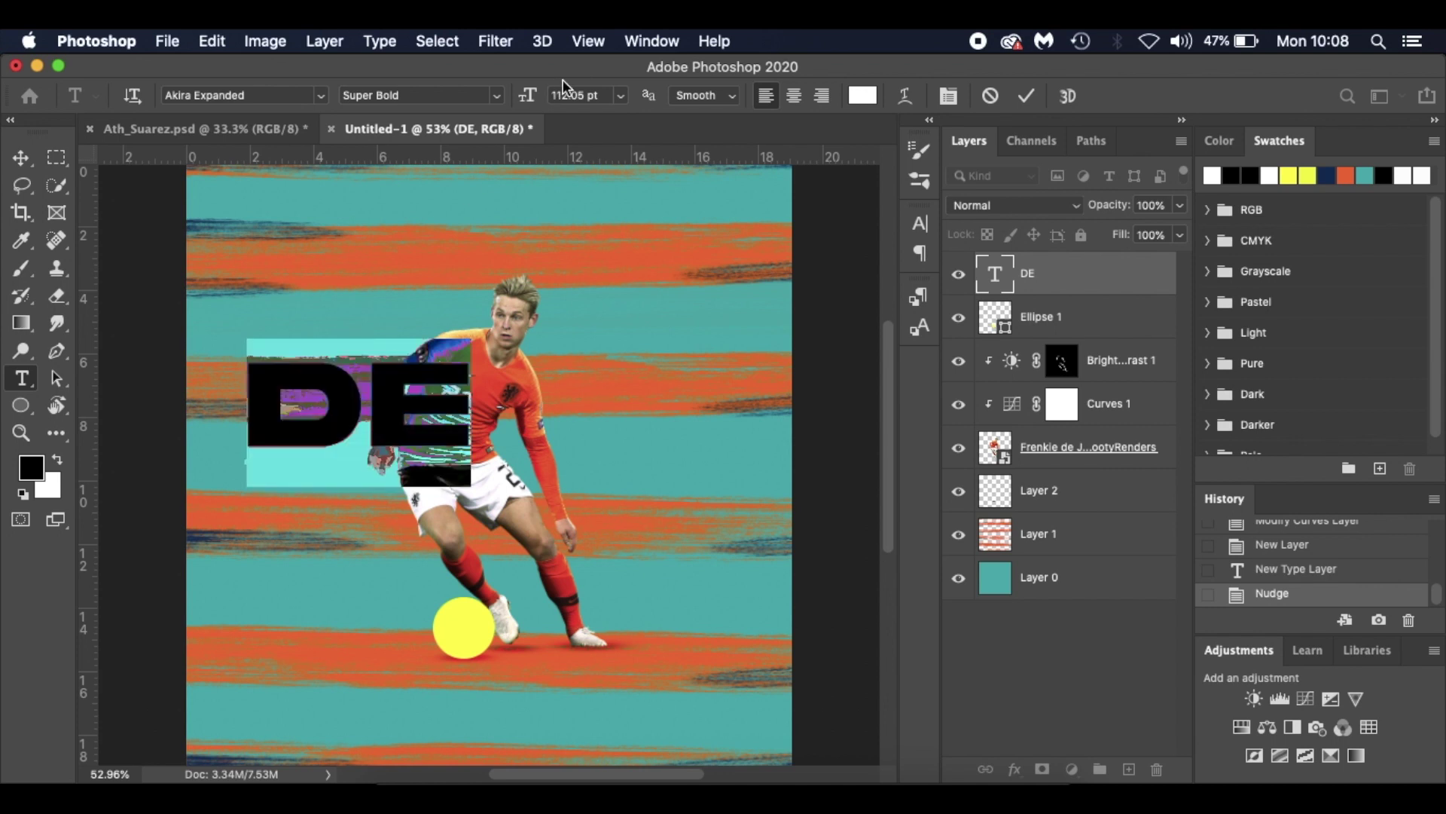
drag(525, 99, 512, 101)
right_click(332, 414)
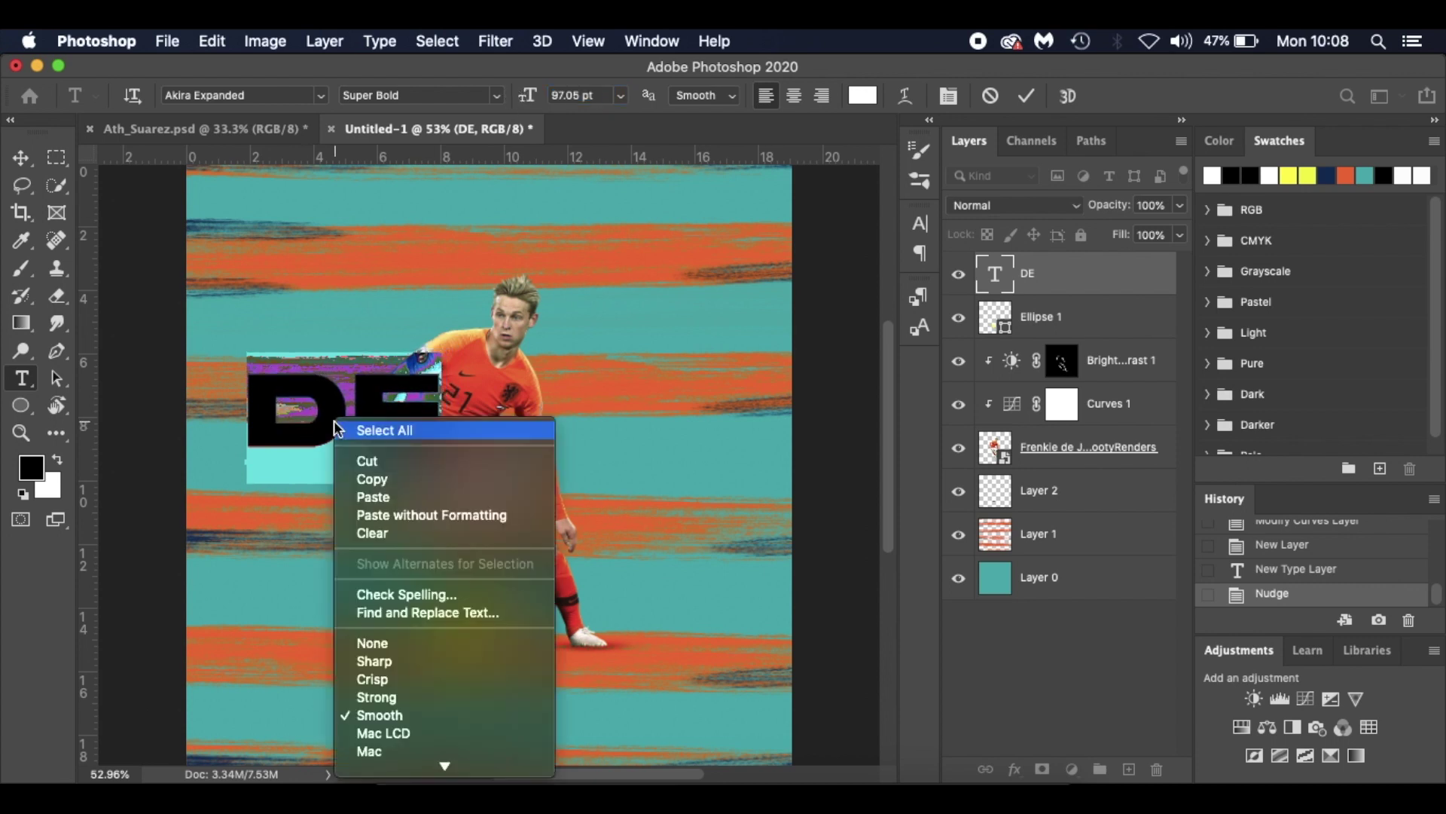
click(335, 401)
click(365, 379)
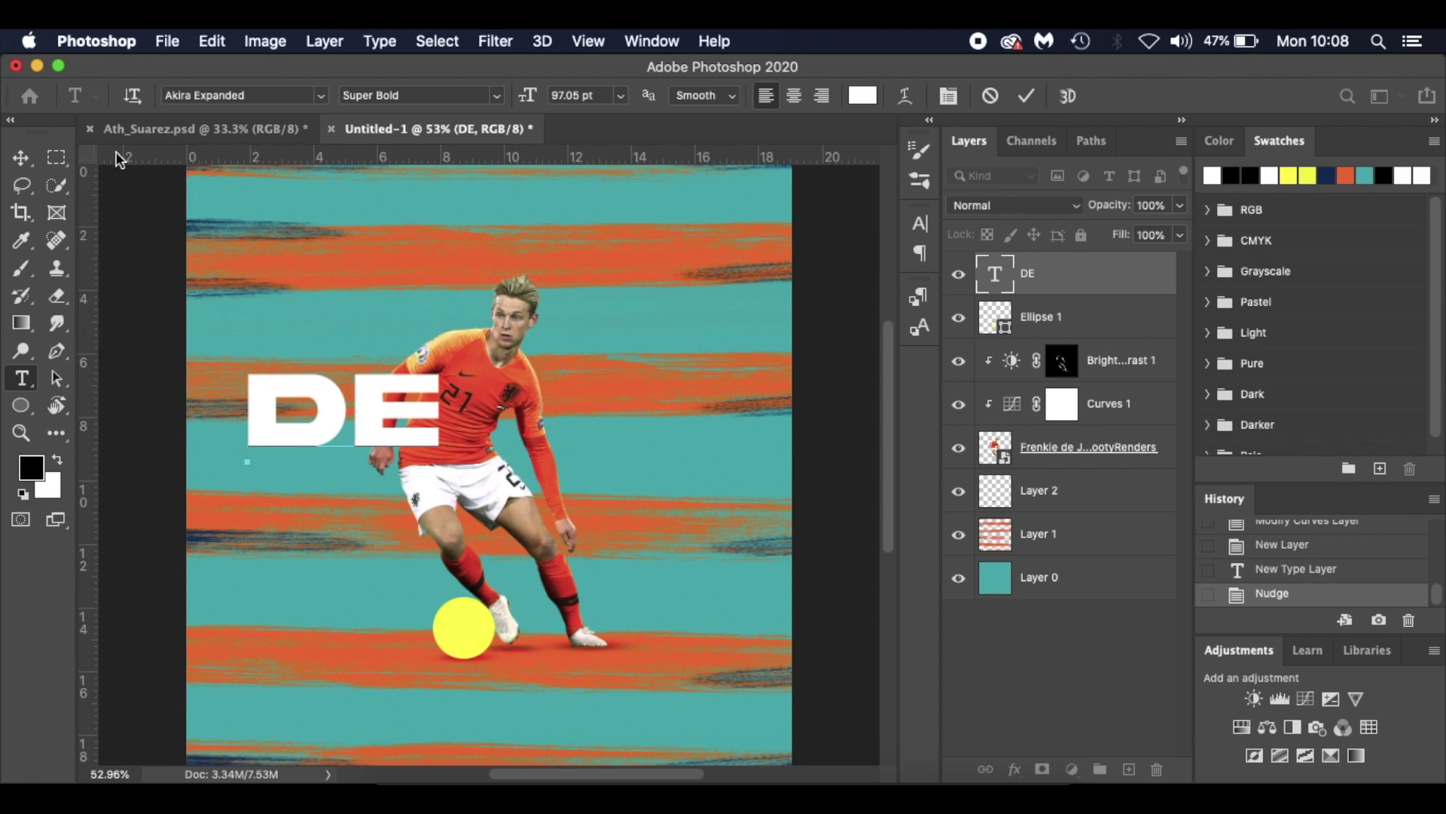
Nudge the resized DE text slightly upward and to the right
click(20, 158)
key(Up)
key(Up)
key(Up)
key(Up)
key(Up)
key(Up)
key(Up)
key(Up)
key(Up)
key(Up)
key(Up)
key(Up)
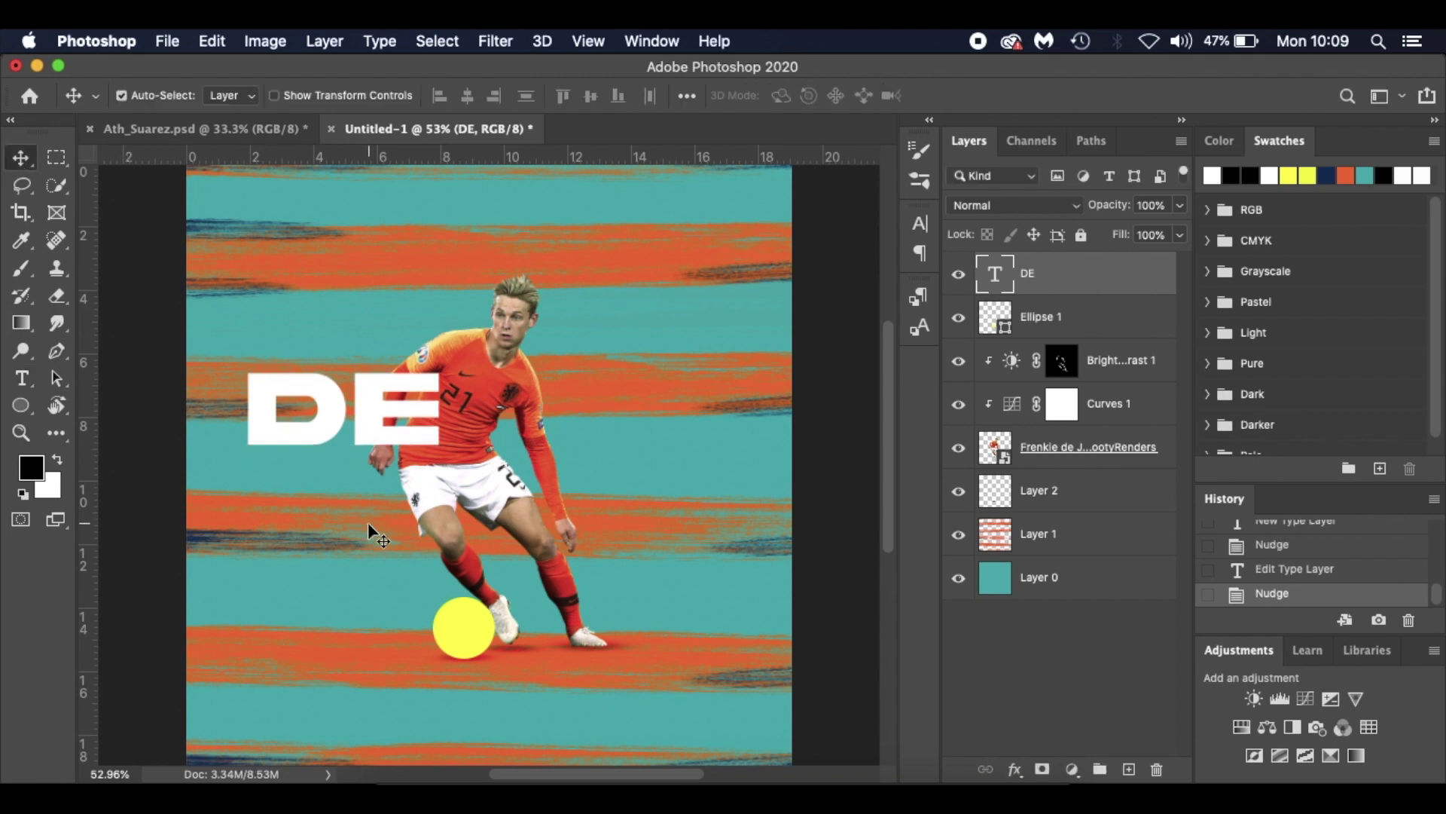
key(Right)
key(Right)
key(Right)
key(Right)
key(Right)
key(Right)
key(Right)
key(Right)
key(Right)
key(Right)
key(Right)
key(Right)
key(Right)
key(Right)
key(Right)
key(Right)
key(Right)
key(Right)
key(Right)
key(Right)
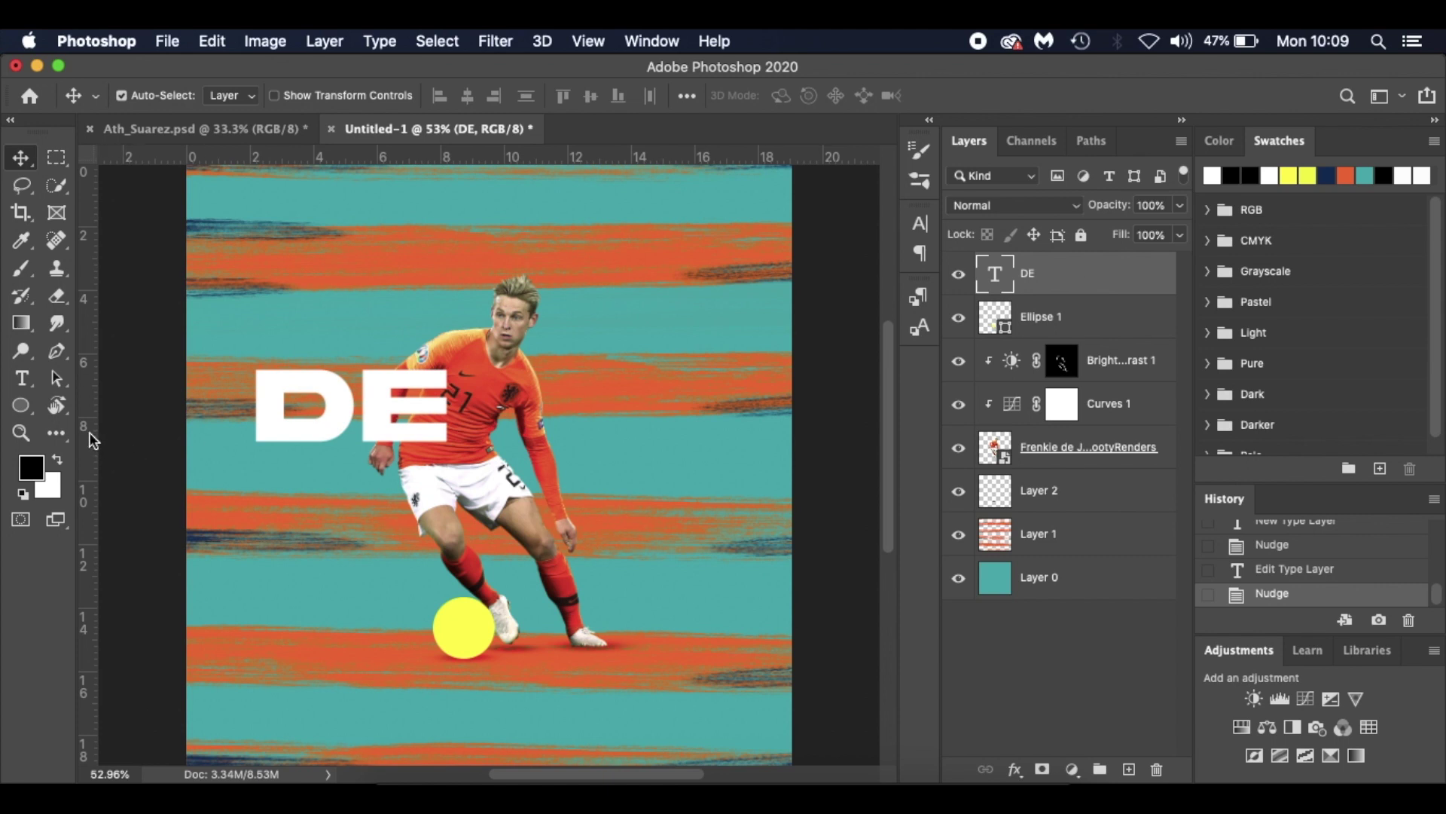
Place a vertical guide along DE's left edge and add the text JONG on a new layer beneath it, aligned to the guide
scroll(81, 460, down, 1)
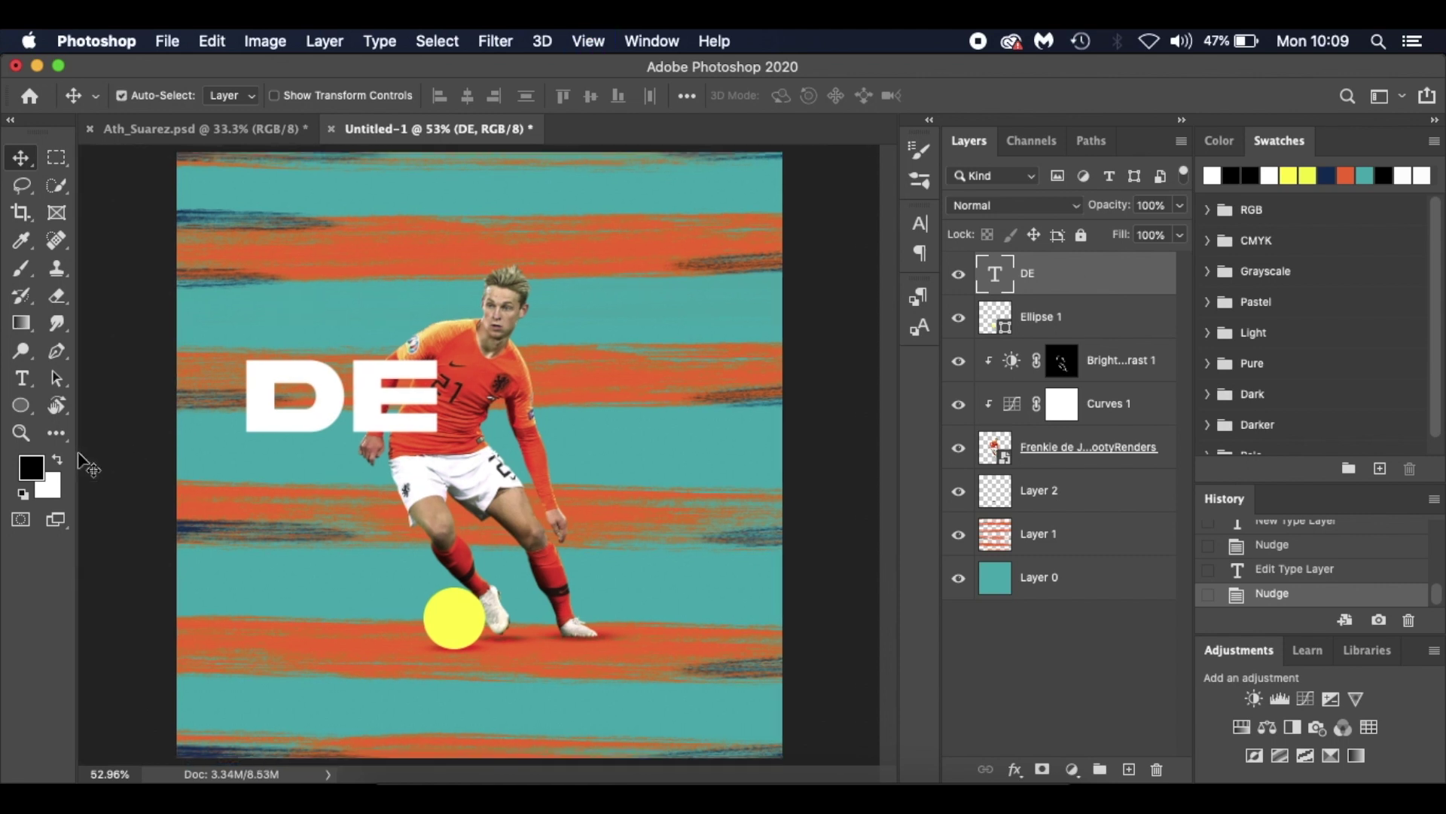
drag(94, 449, 254, 473)
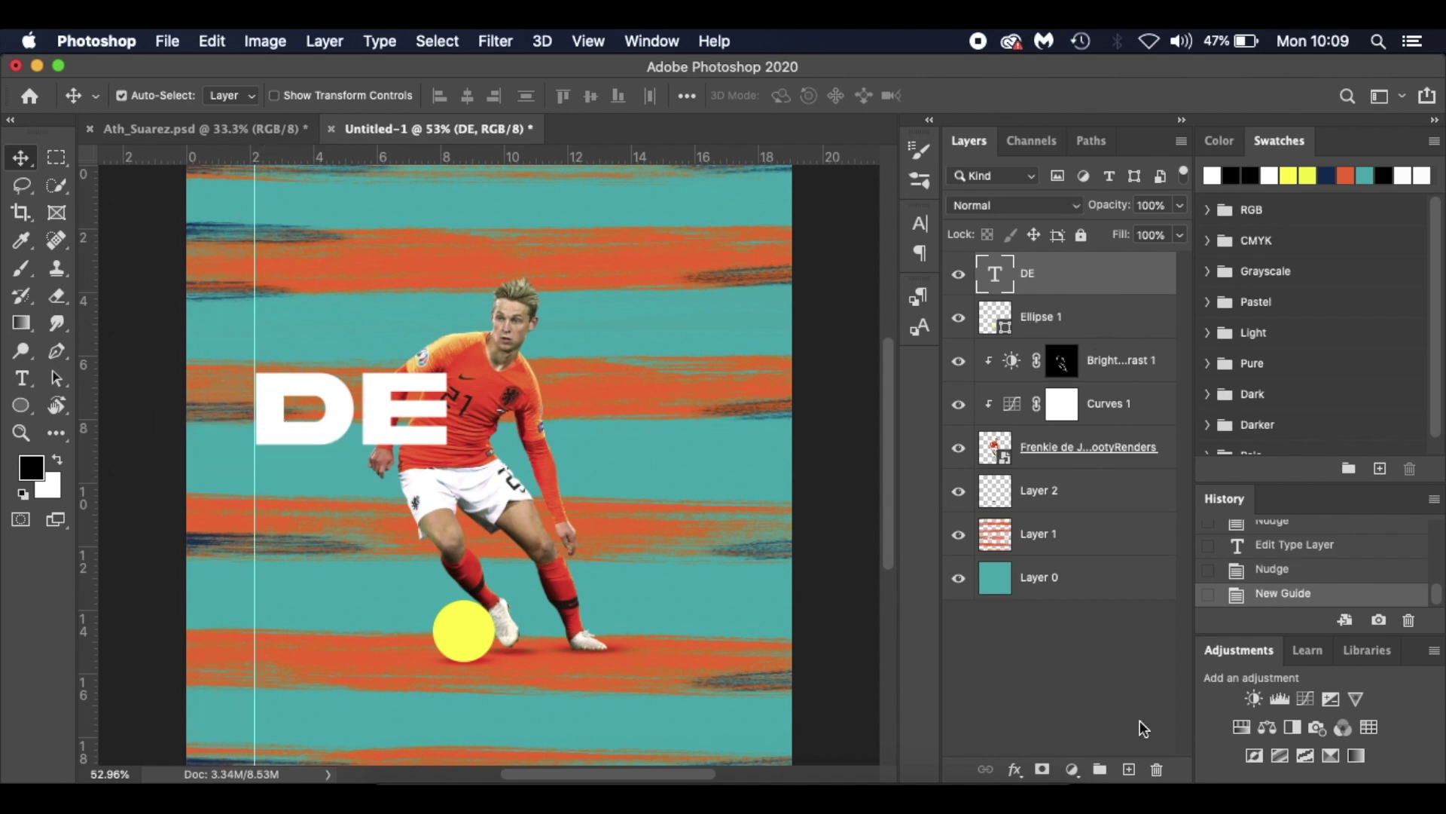
click(1129, 770)
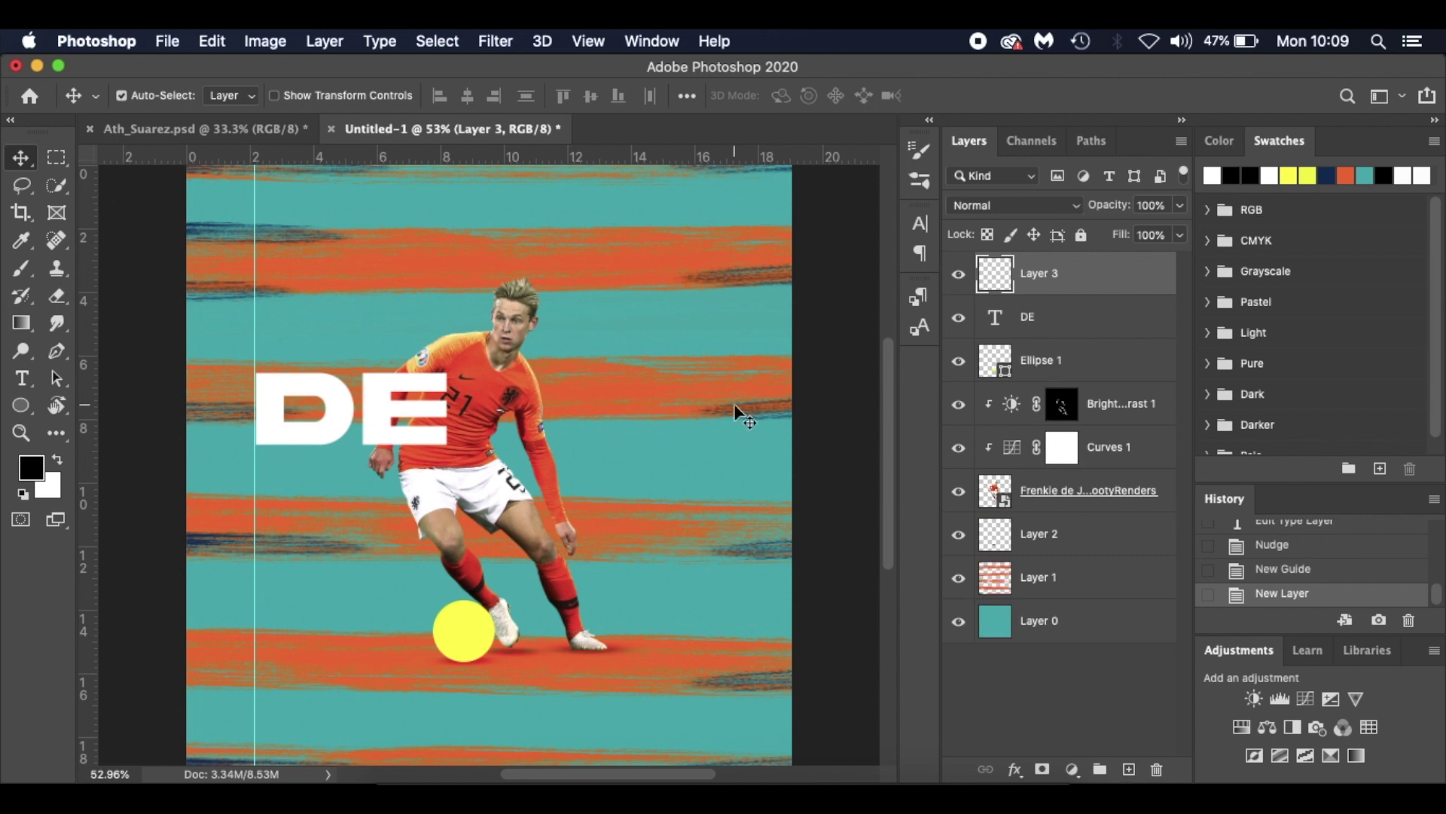
key(t)
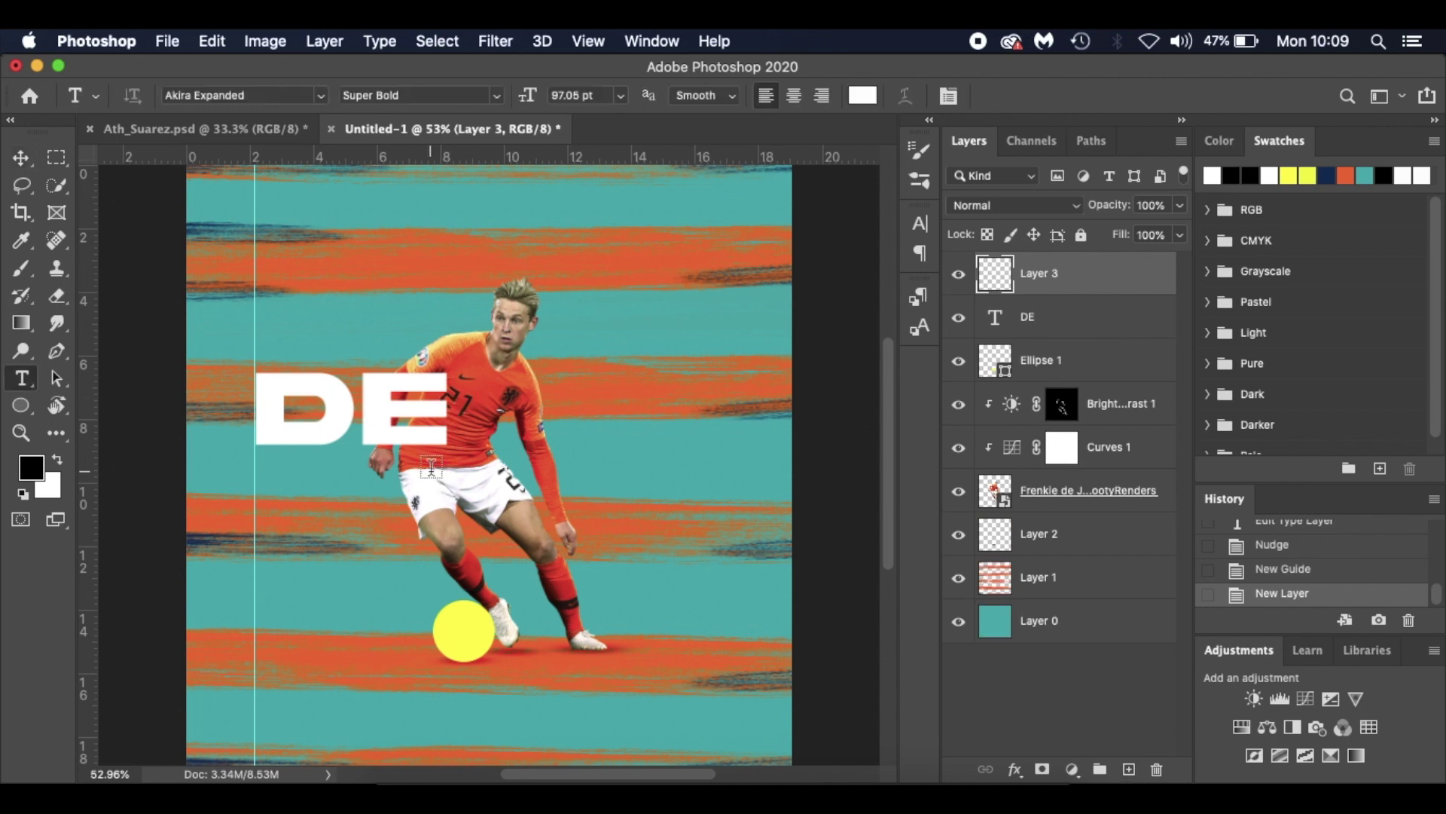
click(374, 567)
text(JONG)
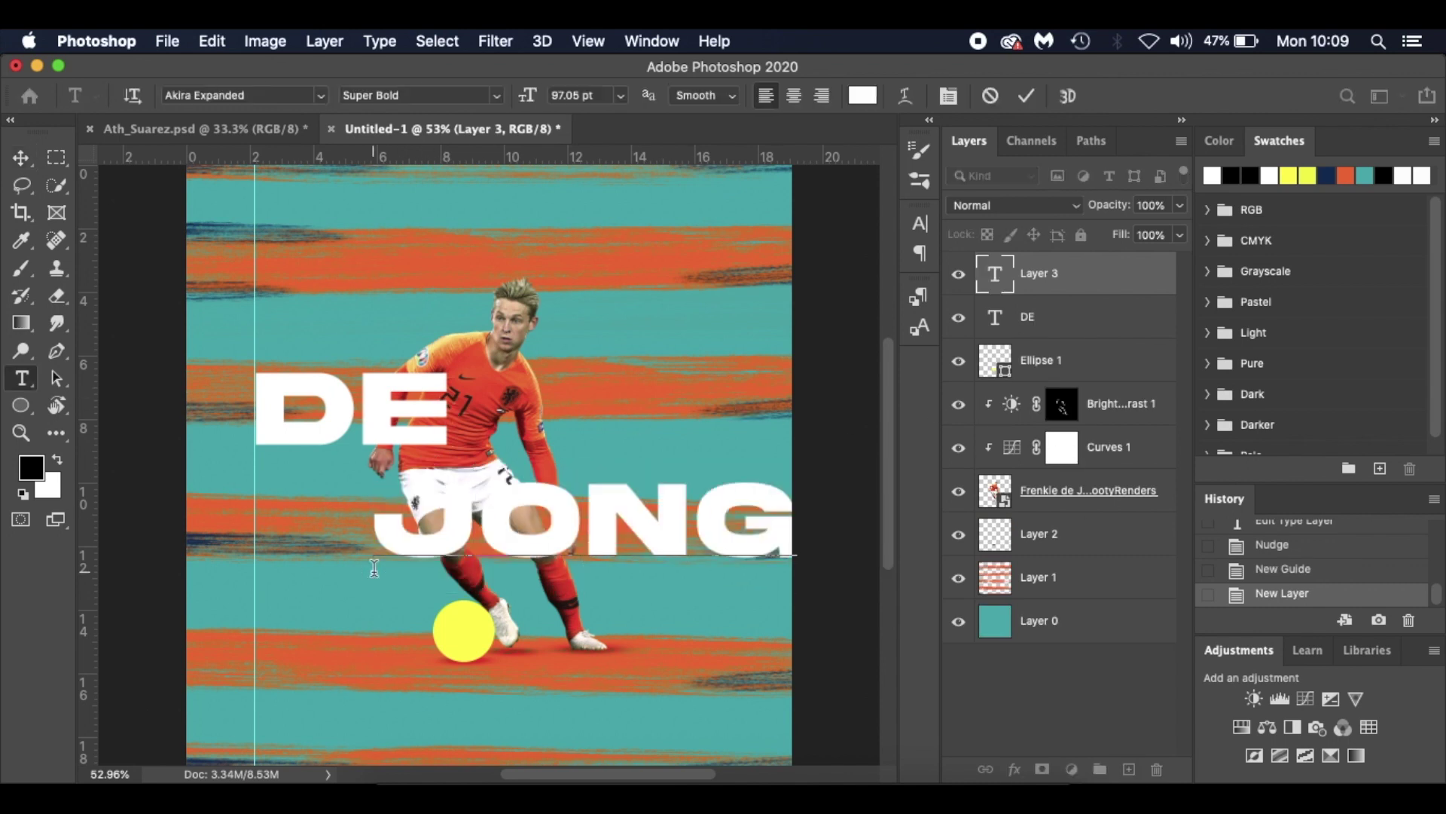
drag(616, 612, 501, 615)
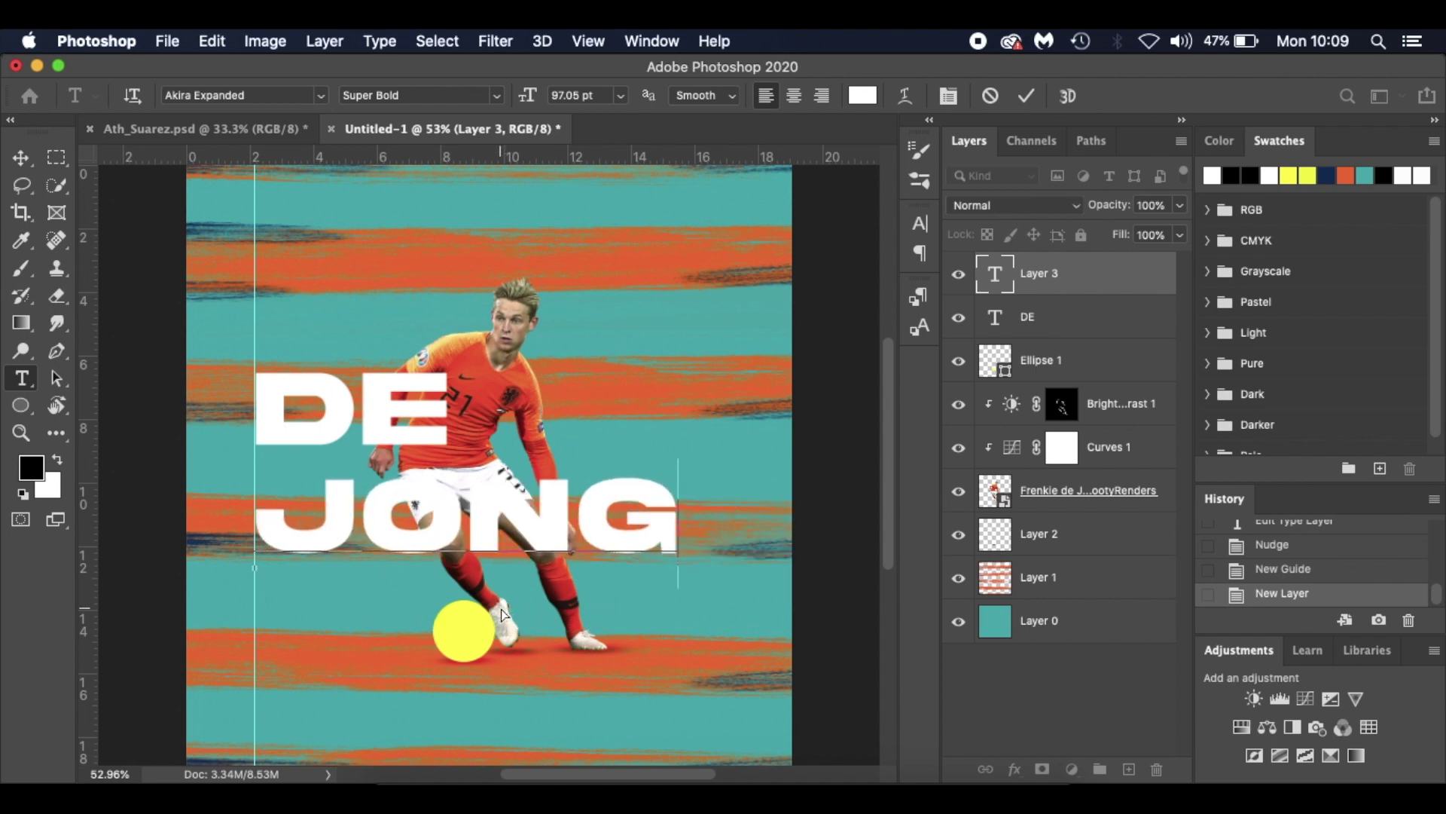
Nudge the JONG text up slightly to sit closer beneath DE
click(21, 157)
key(Up)
key(Up)
key(Up)
key(Up)
key(Up)
key(Up)
key(Up)
key(Up)
key(Up)
key(Up)
key(Up)
key(Up)
key(Up)
key(Up)
key(Up)
key(Up)
key(Up)
key(Up)
key(Up)
key(Up)
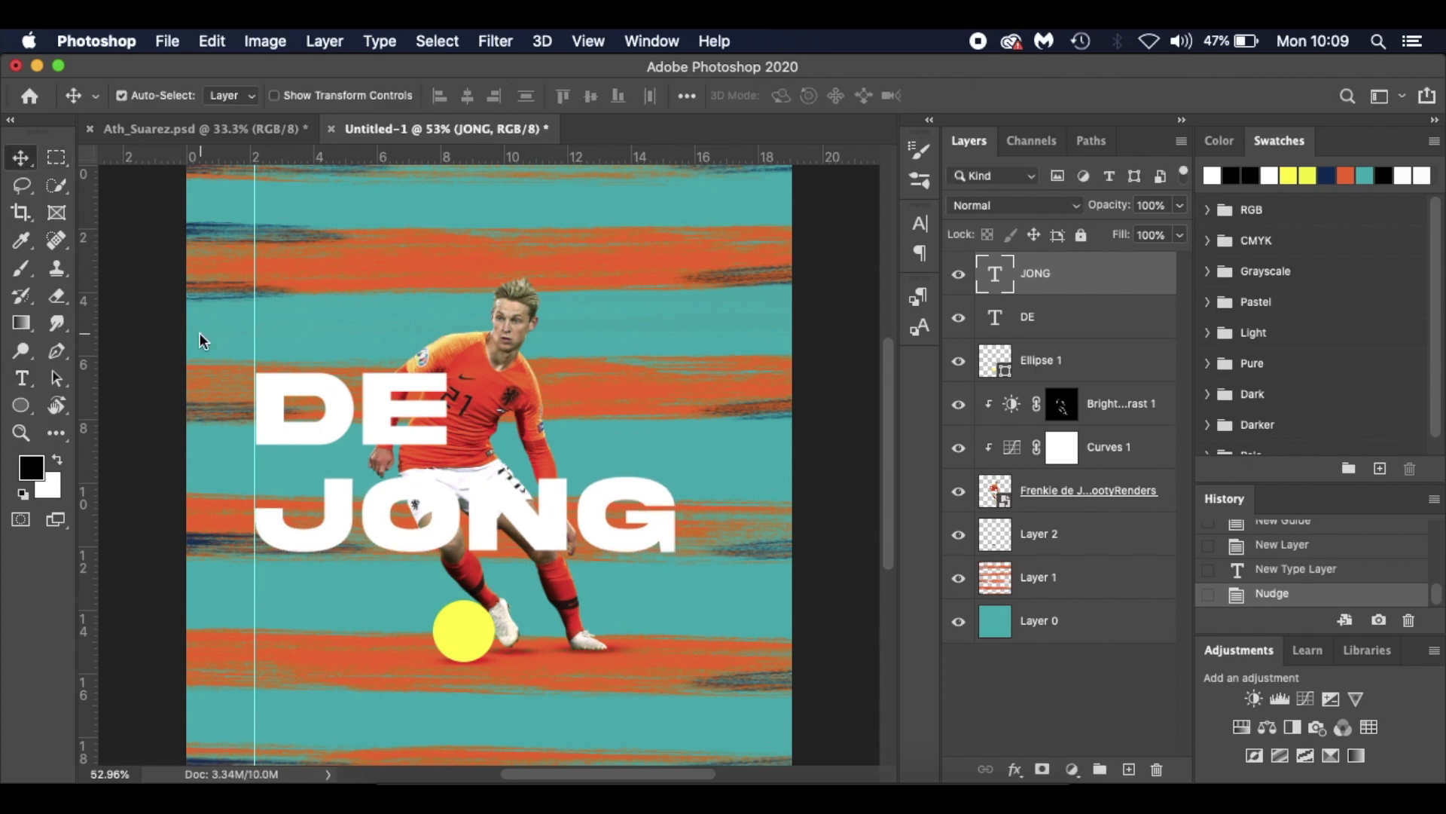
Nudge the JONG text further up until only a narrow gap separates it from DE
key(Up)
key(Up)
key(Up)
key(Up)
key(Up)
key(Up)
key(Up)
key(Up)
key(Up)
key(Up)
key(Up)
key(Up)
key(Up)
key(Up)
key(Up)
key(Up)
key(Up)
key(Up)
key(Up)
key(Up)
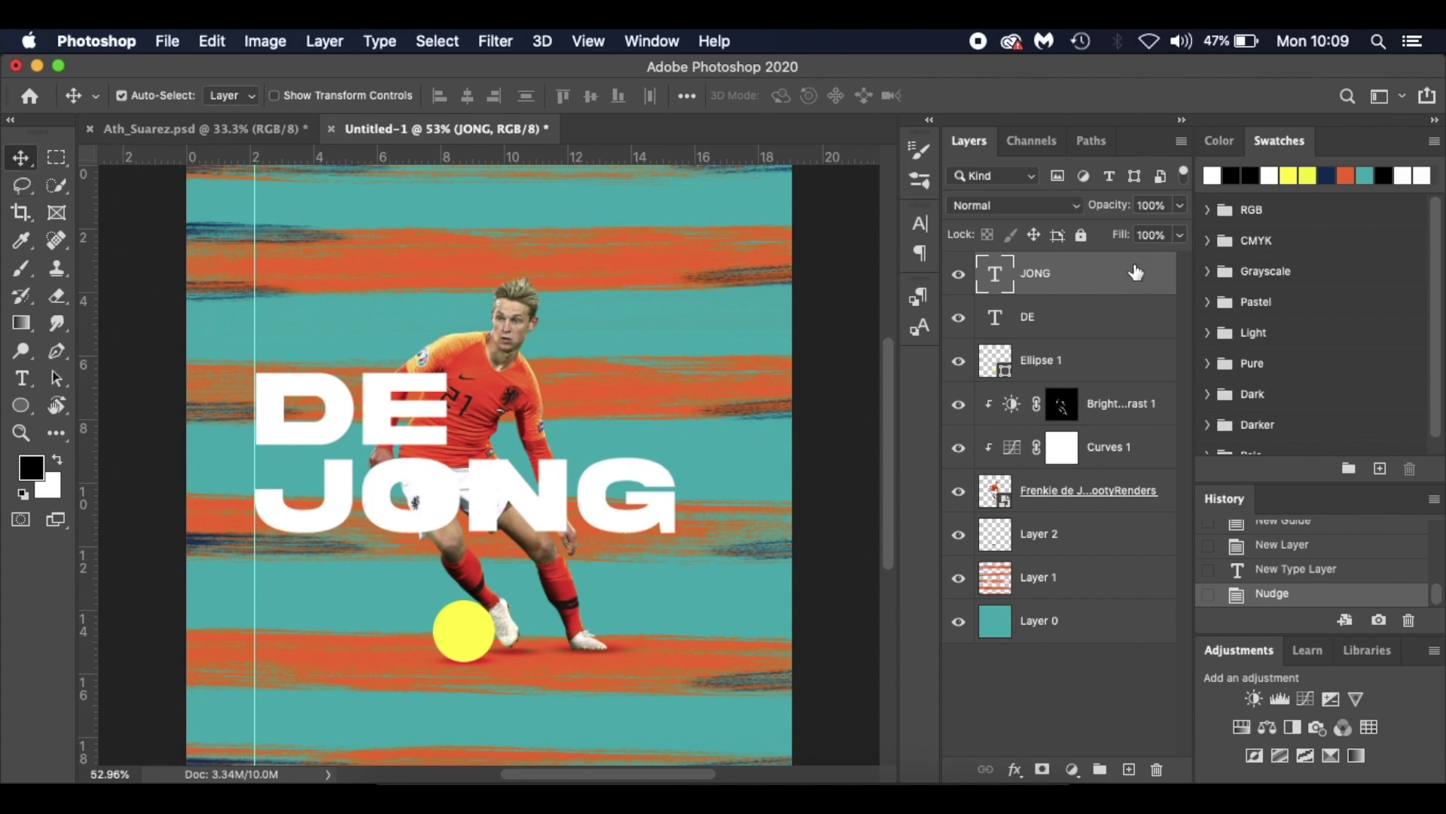
Move the JONG layer directly beneath the player's layer so it sits behind him, and hide the guides
drag(1135, 273, 1134, 509)
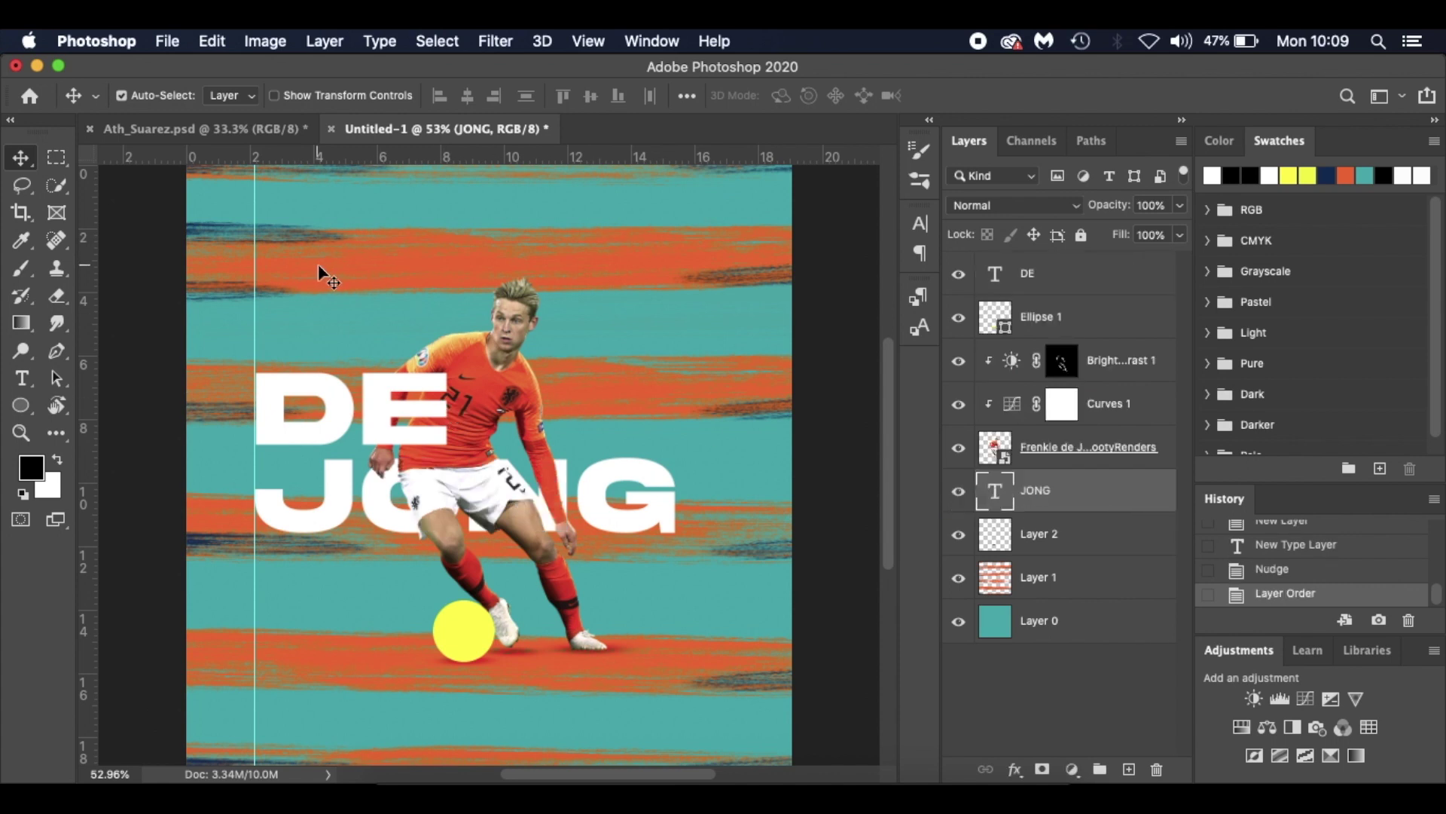
key(super+semicolon)
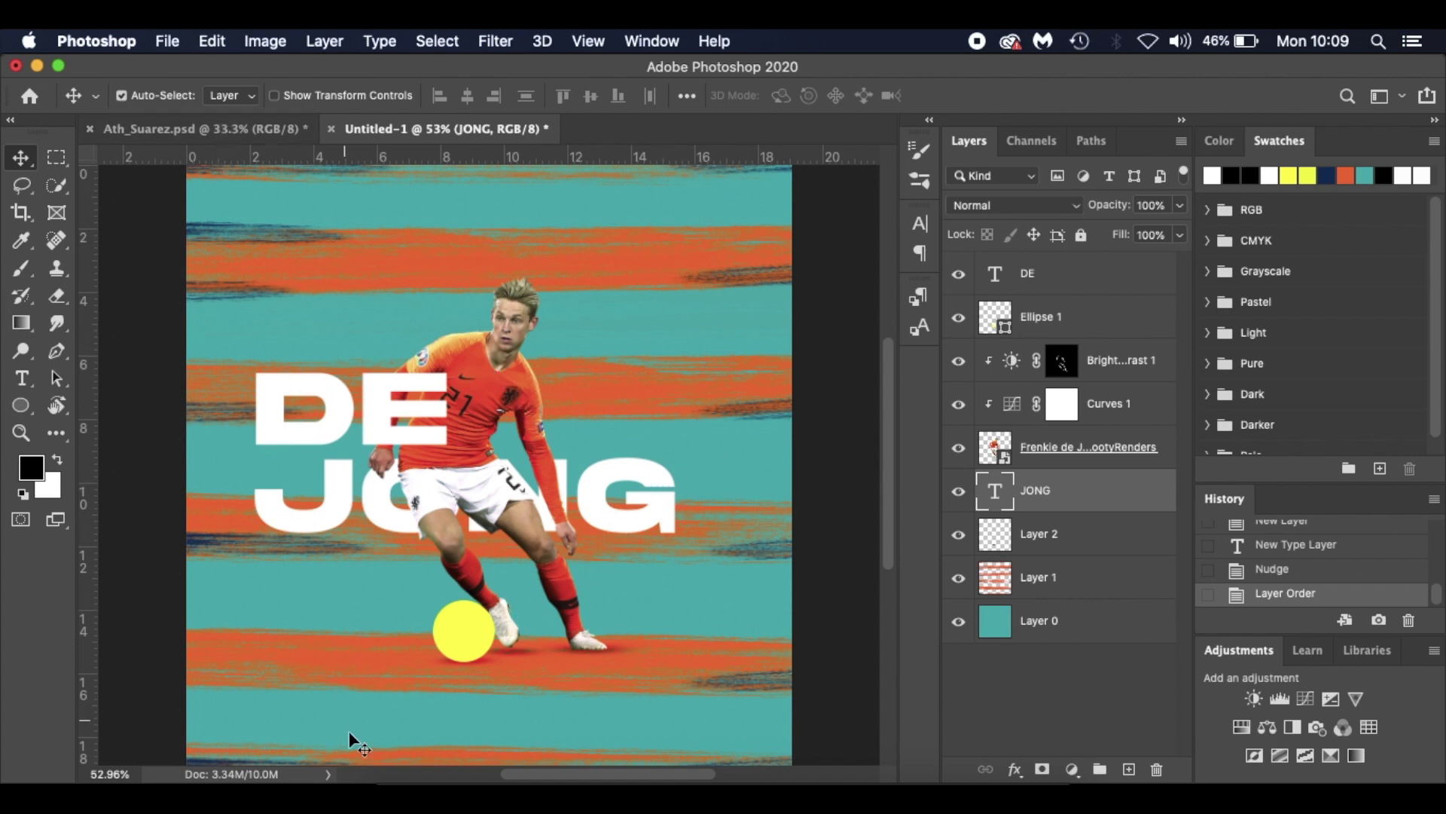
Place the black scratch texture 8642ec0877b33c193f013571e433fe1c.jpg from the Textures folder into the poster and flip it horizontally
click(402, 779)
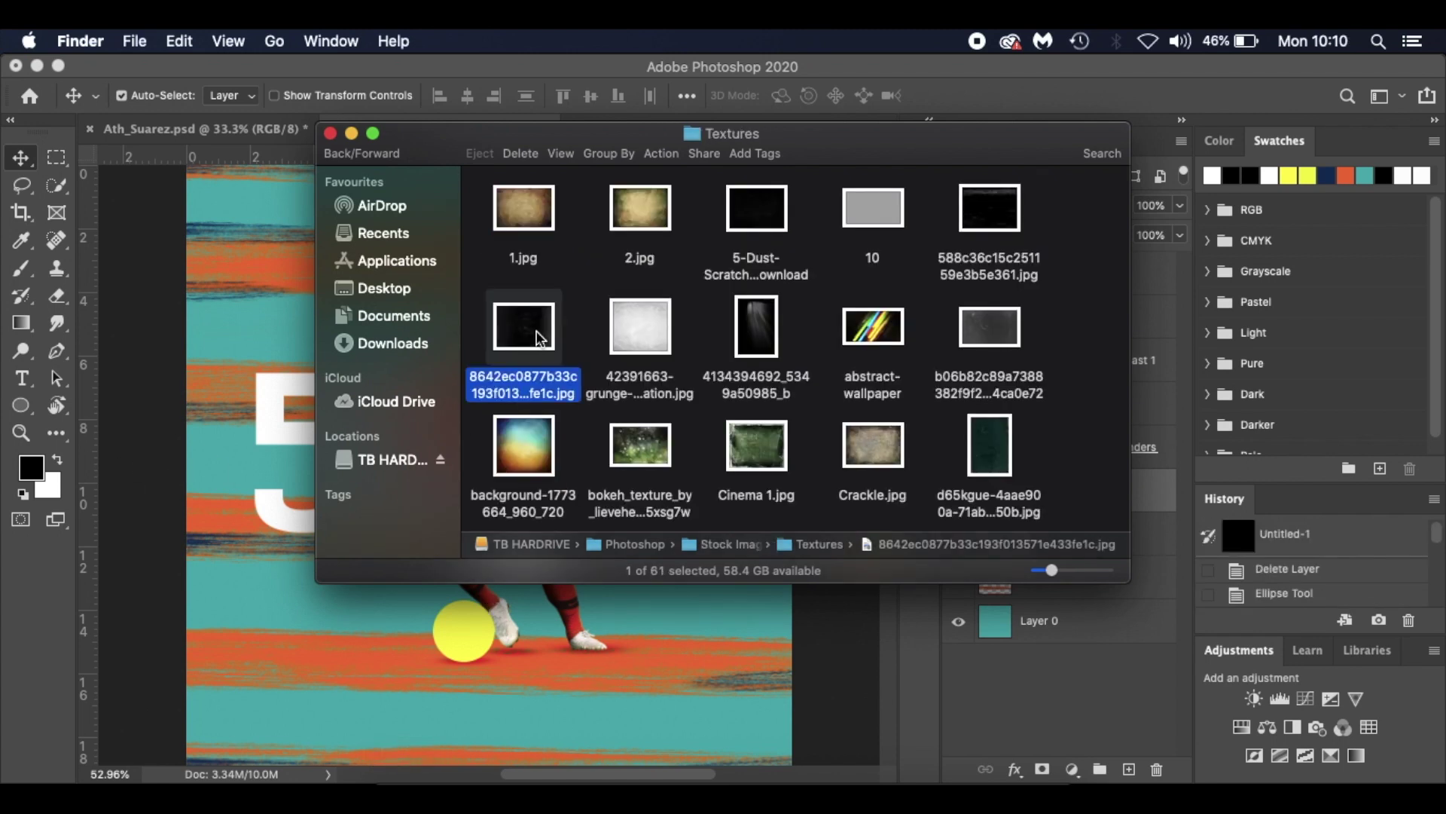
drag(539, 337, 268, 531)
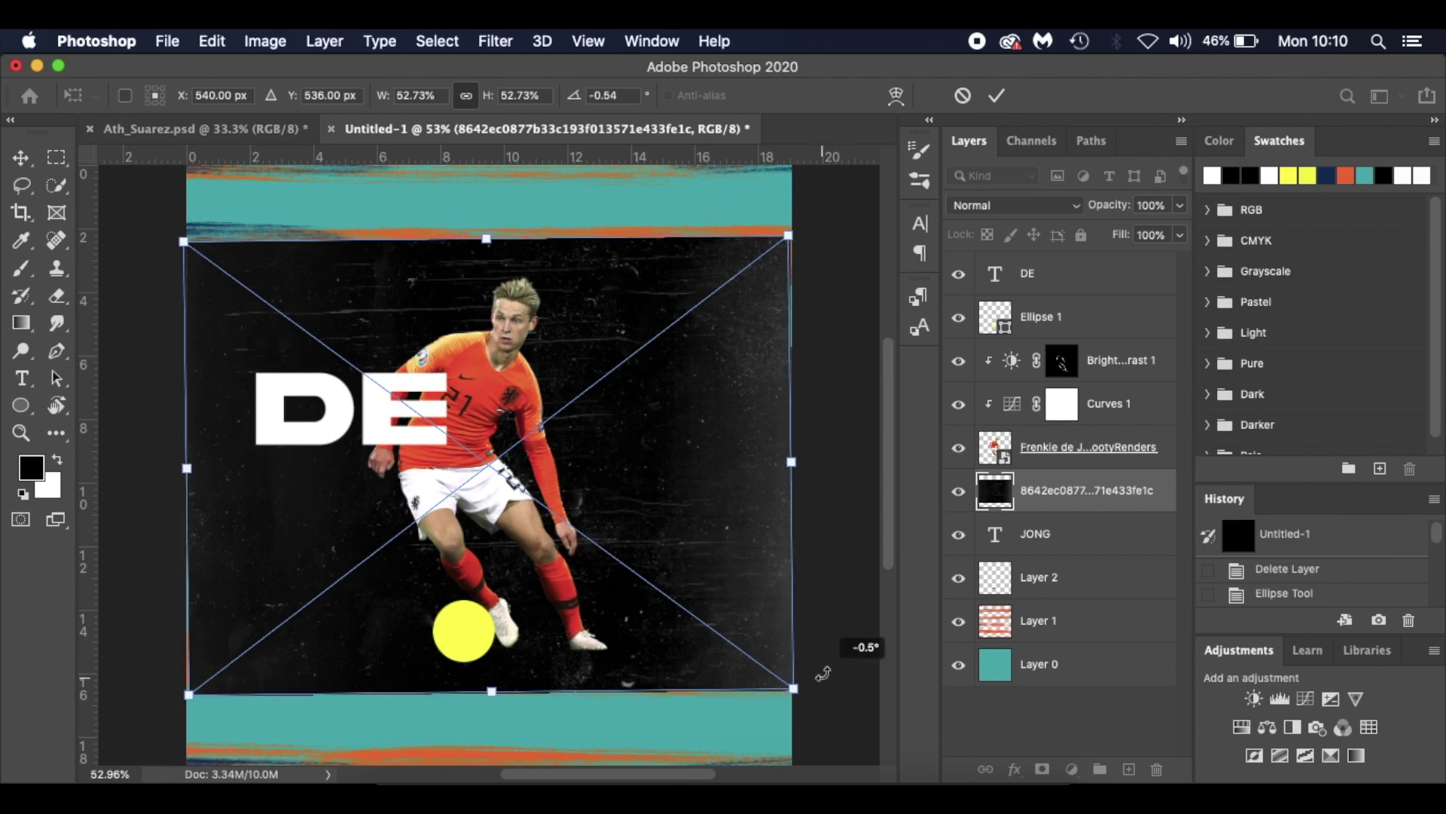
right_click(700, 477)
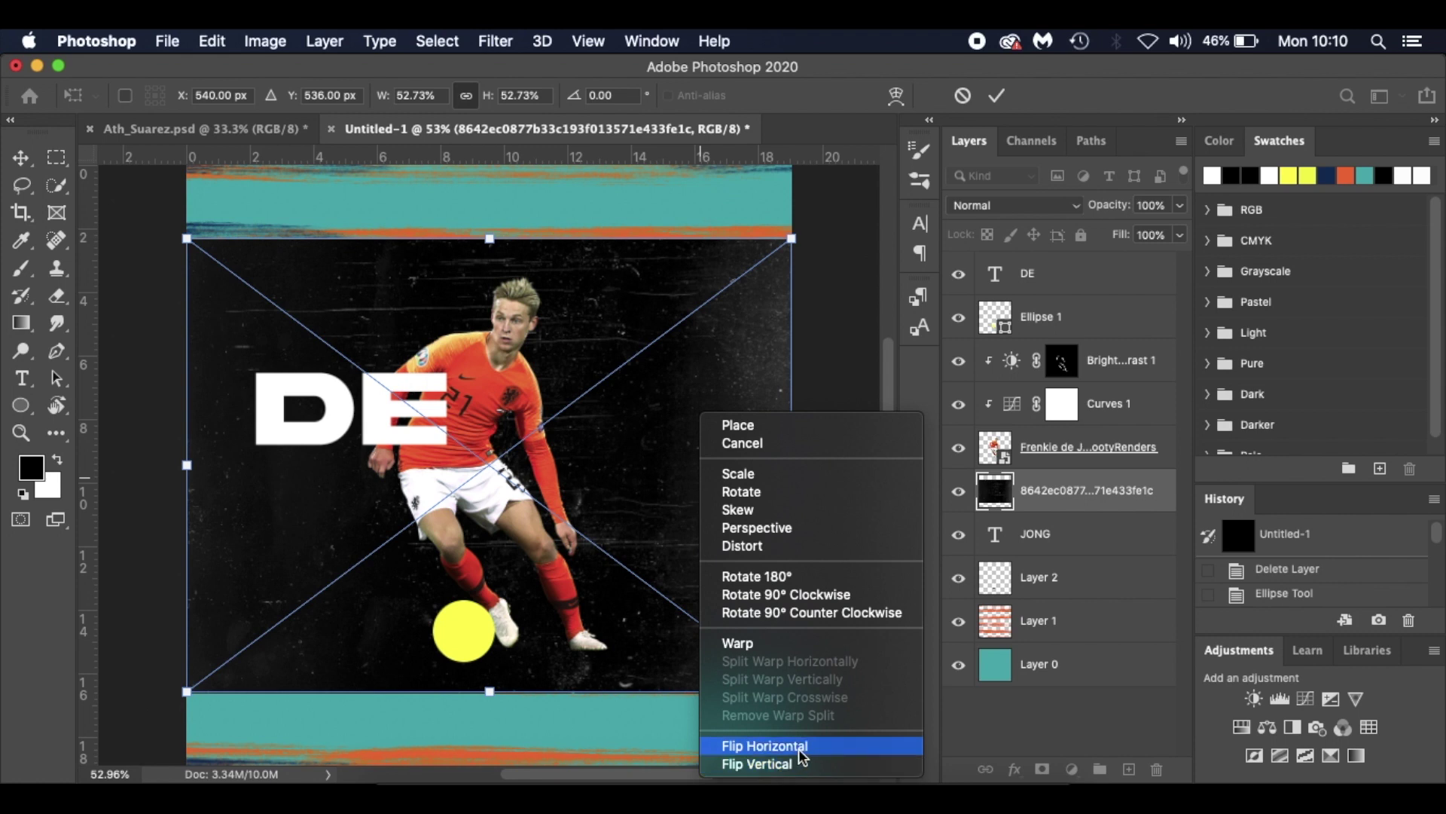
click(763, 745)
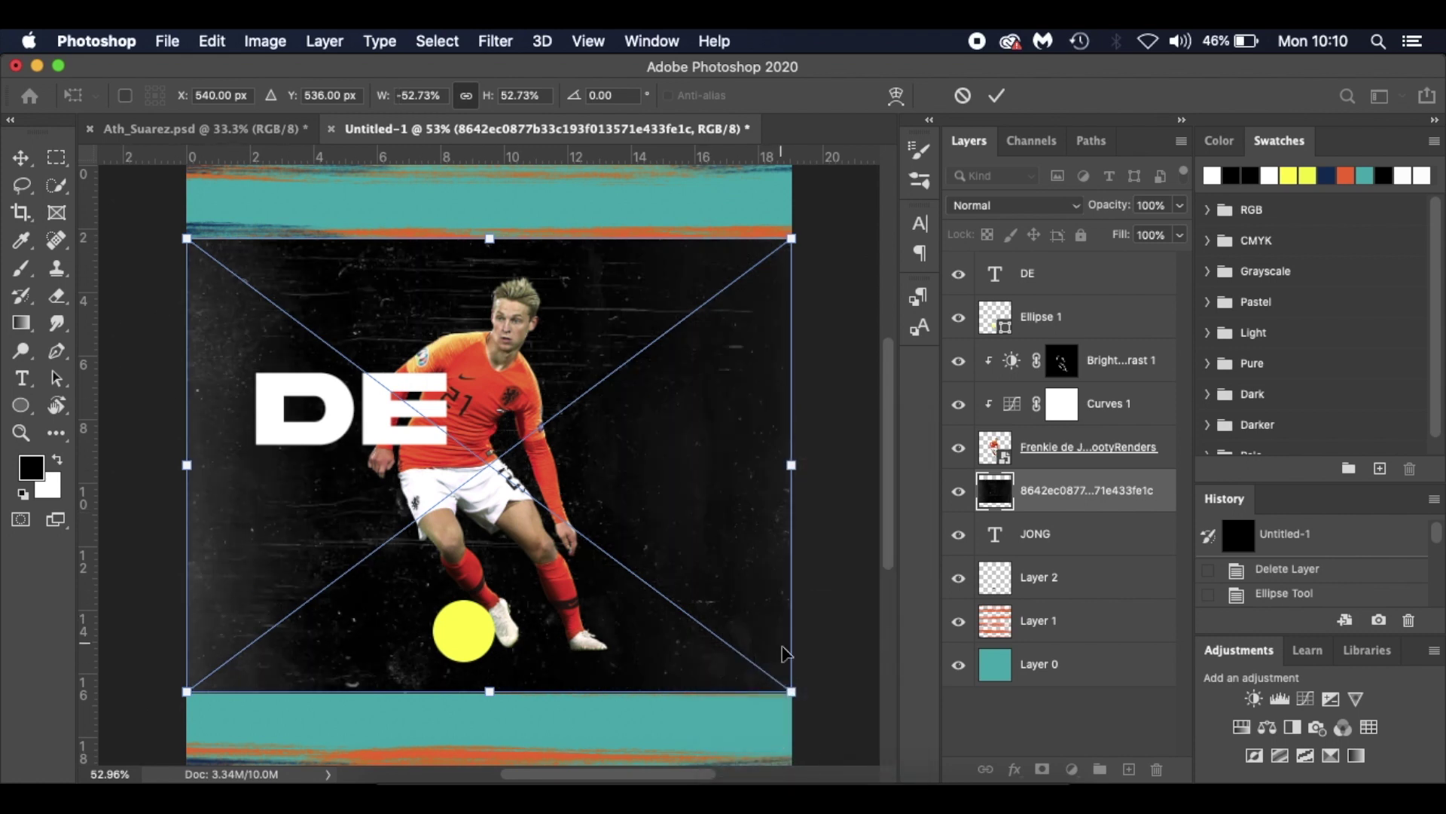
Scale the texture to about 72.91% so it covers the canvas, shift it right to about X 685 px, and commit the placement
drag(792, 692, 856, 774)
scroll(685, 548, up, 3)
scroll(687, 540, down, 2)
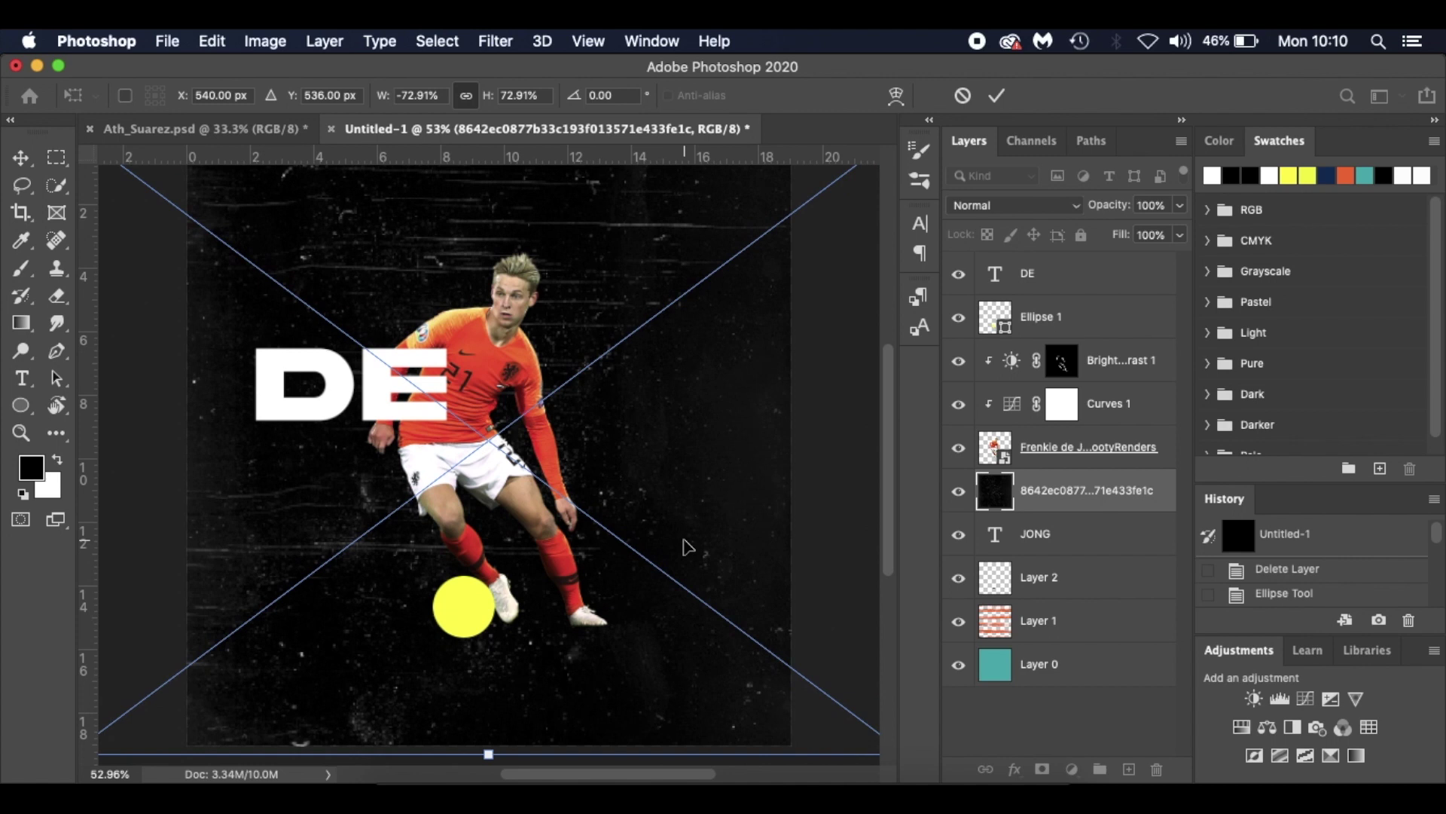
drag(618, 514, 697, 520)
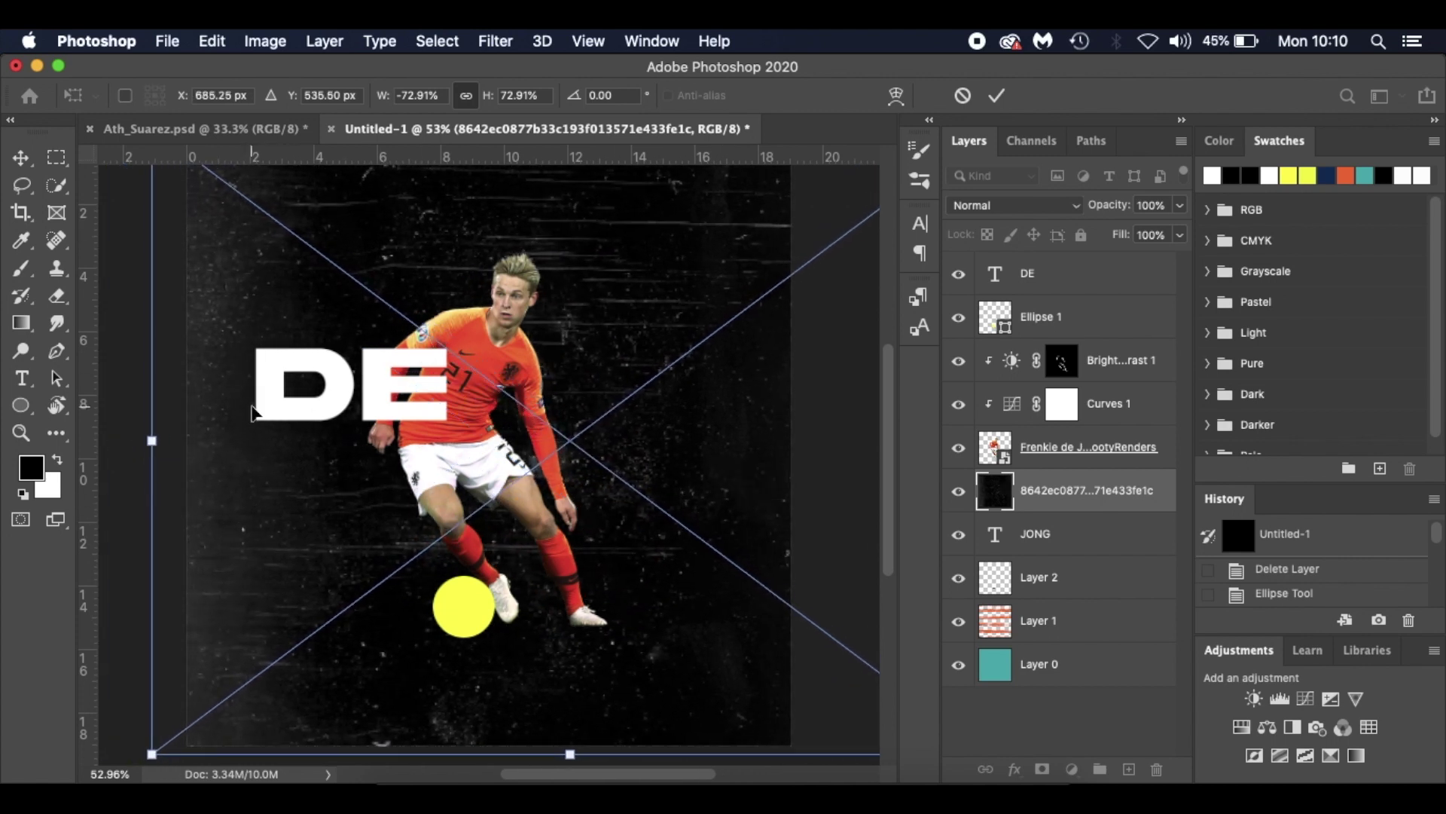
key(Return)
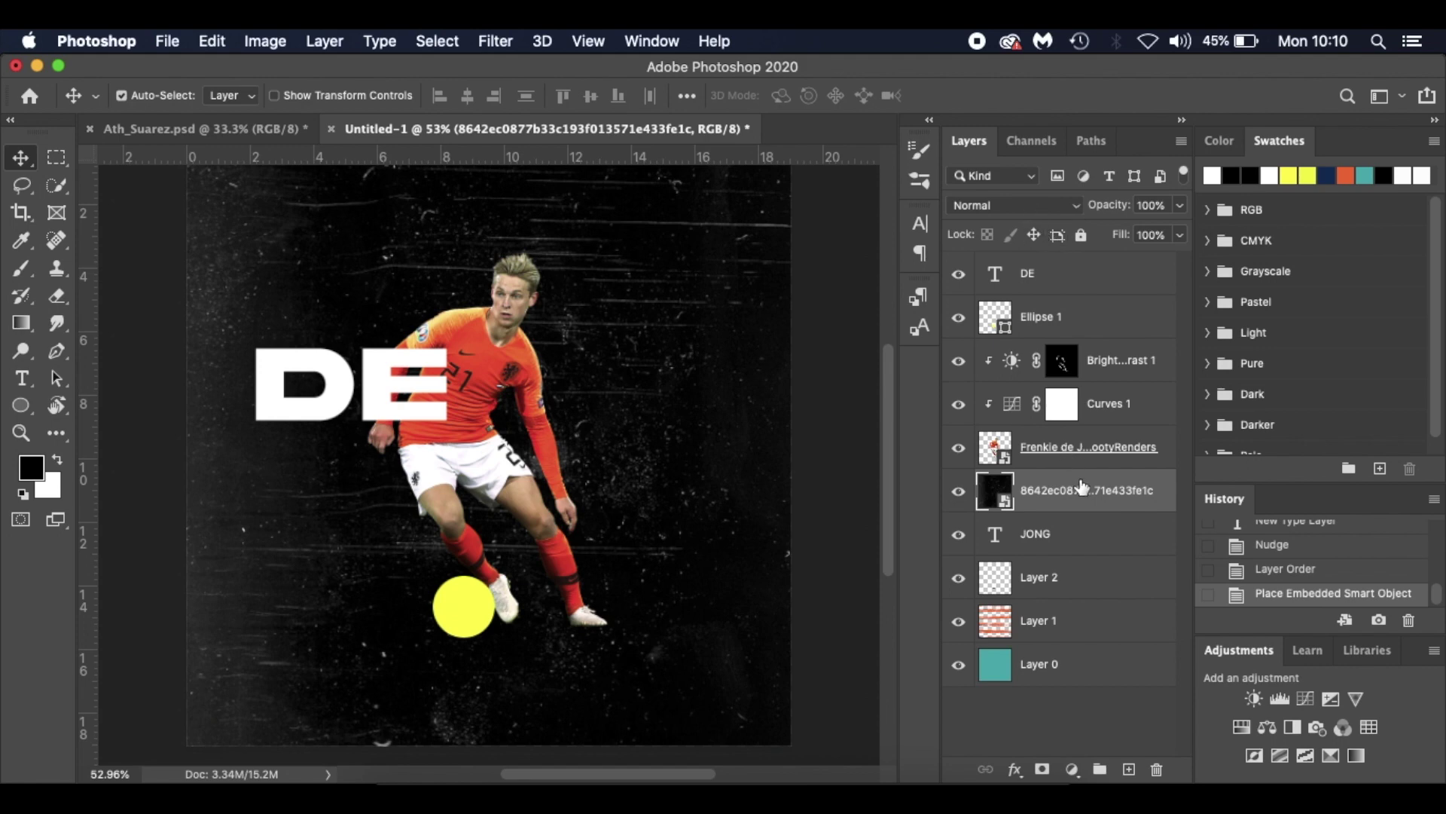
Move the texture layer to the top of the stack, set its blend mode to Screen and its opacity to 62%
drag(1083, 490, 1078, 262)
click(1042, 204)
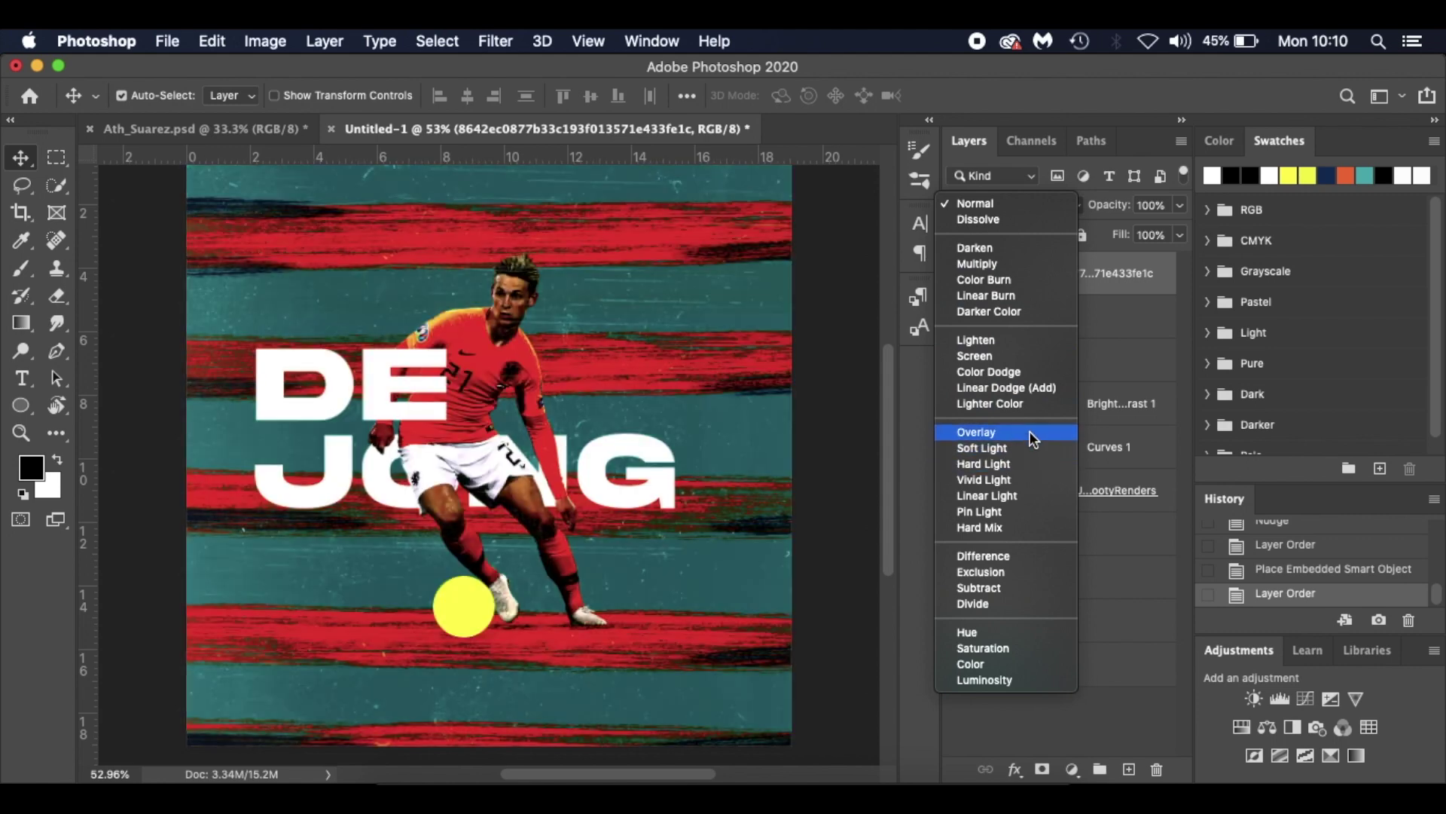
click(1026, 360)
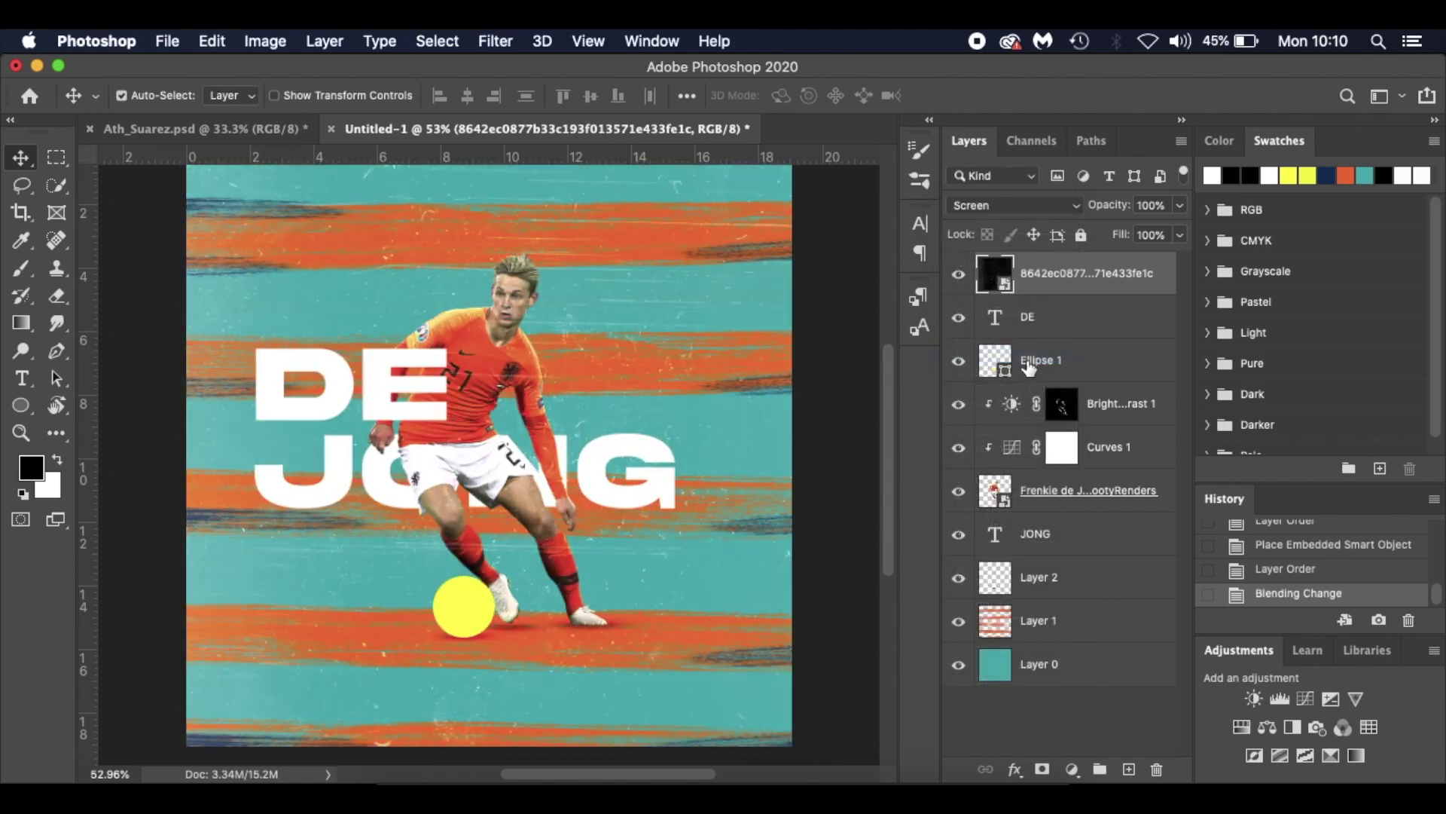
drag(1114, 216, 1078, 206)
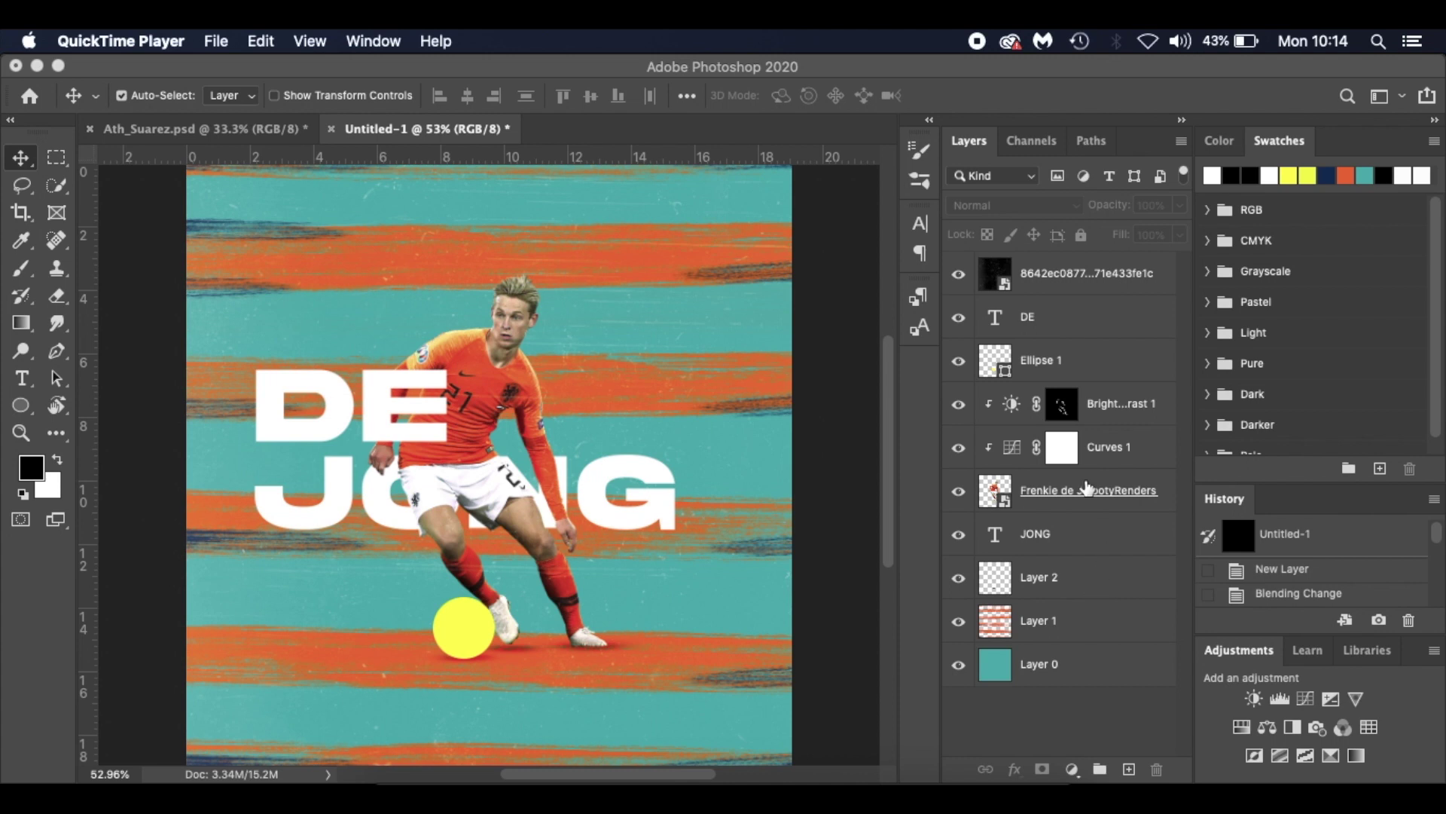
Add a new layer and place it directly beneath the yellow ball's Ellipse 1 layer
click(959, 364)
click(959, 363)
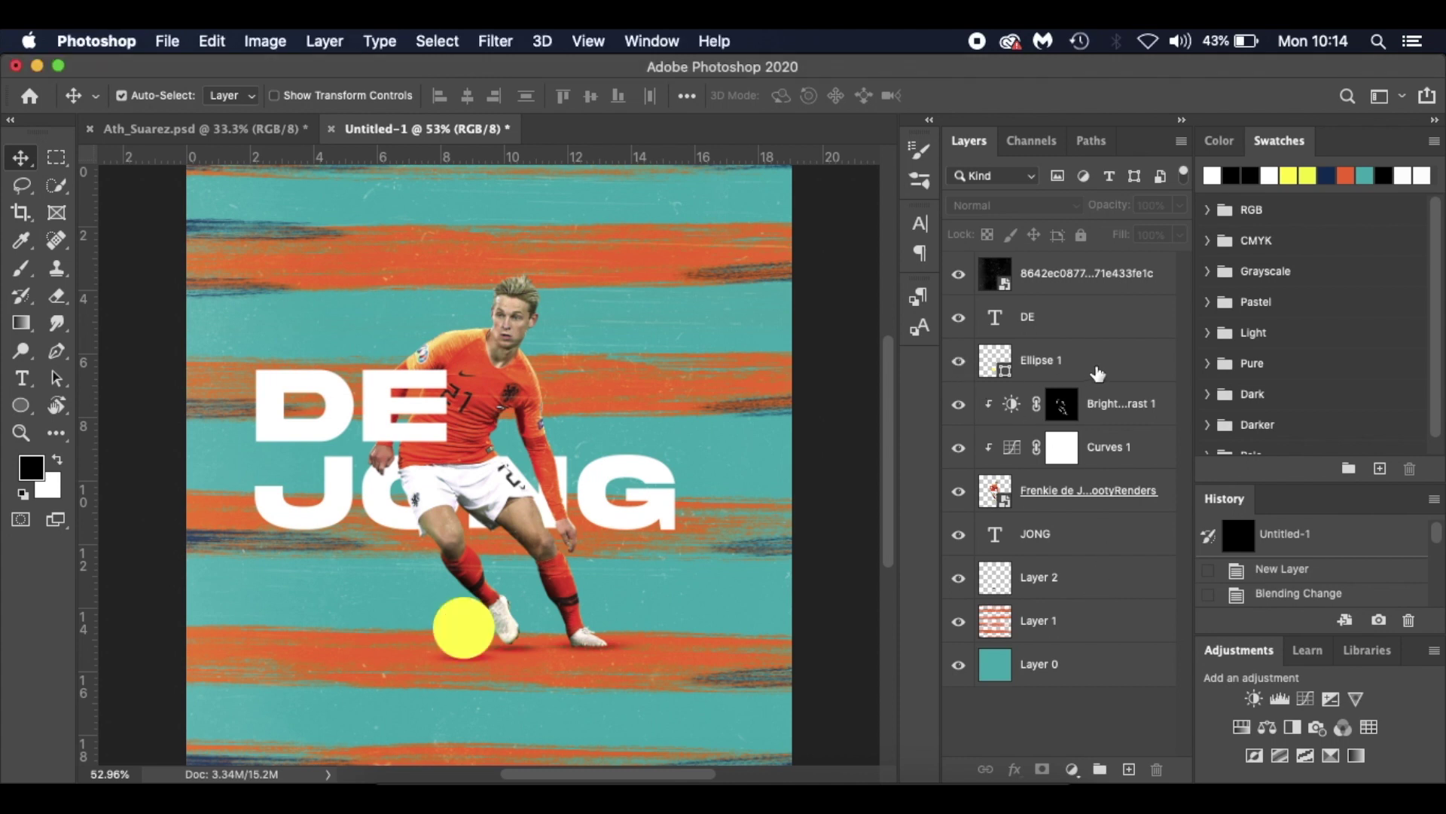
click(1100, 368)
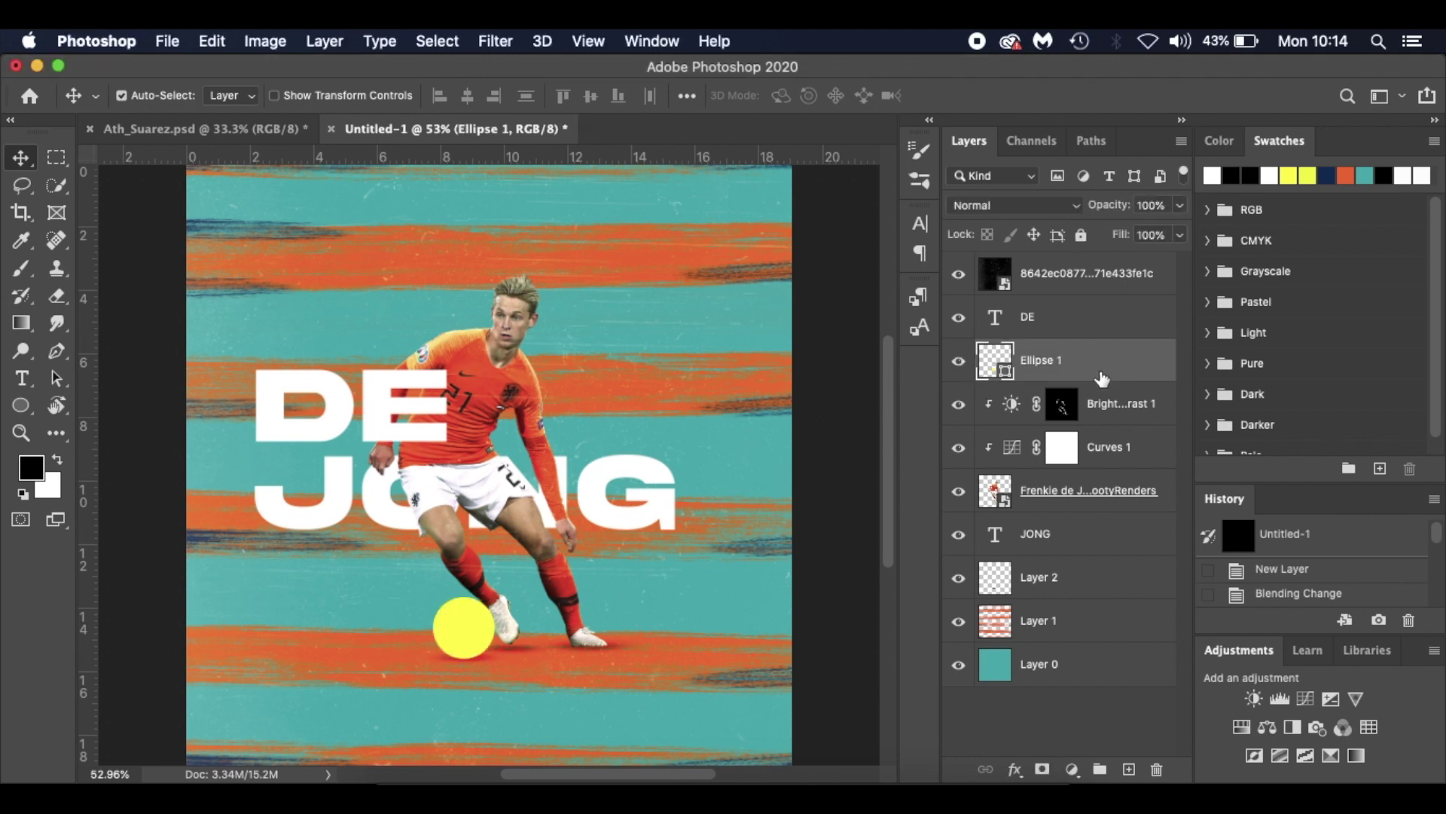
click(1130, 766)
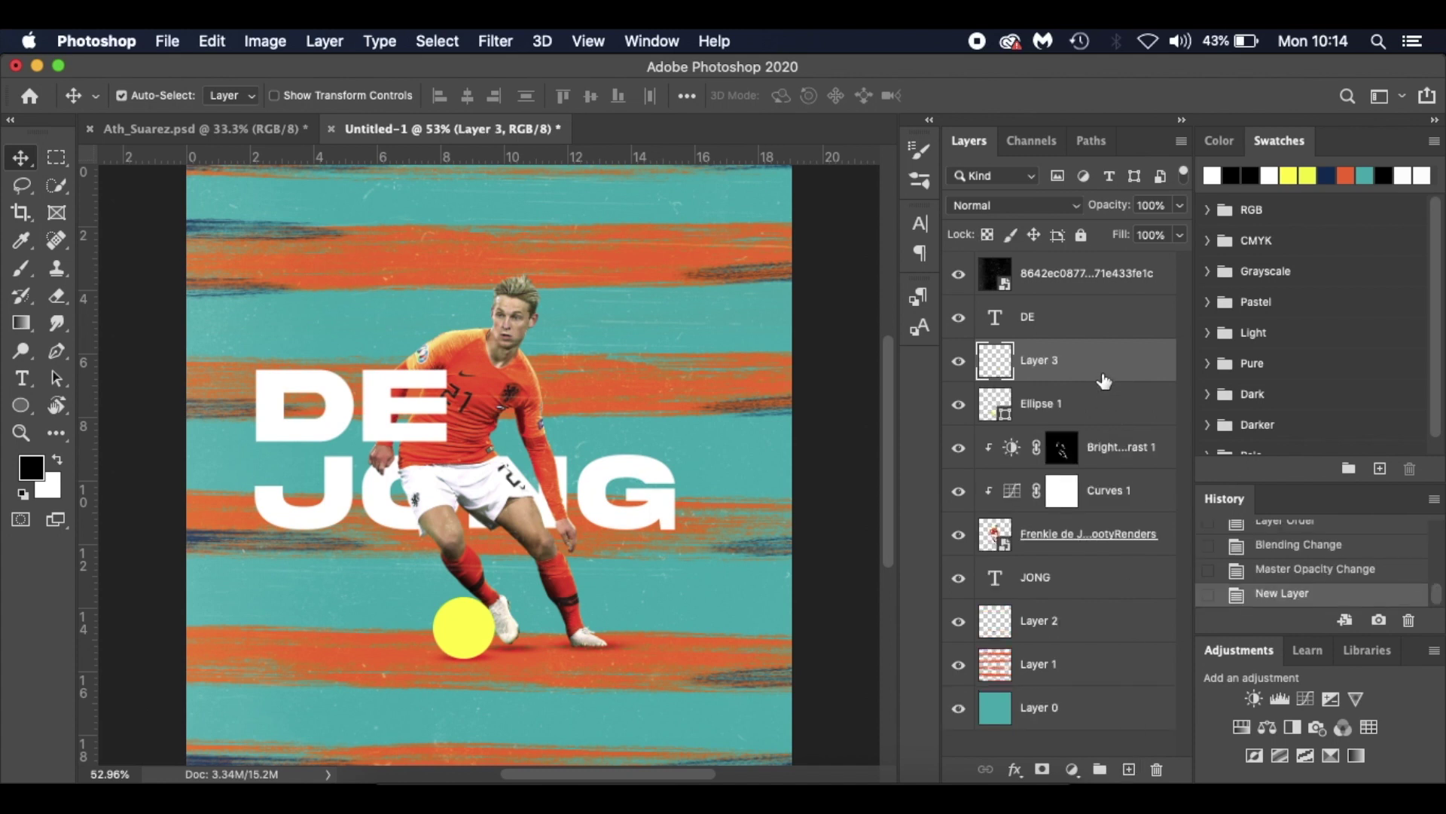
drag(1102, 371, 1103, 427)
Set up the Brush tool with the Spray 2 brush at 236 px and white as the foreground color
key(b)
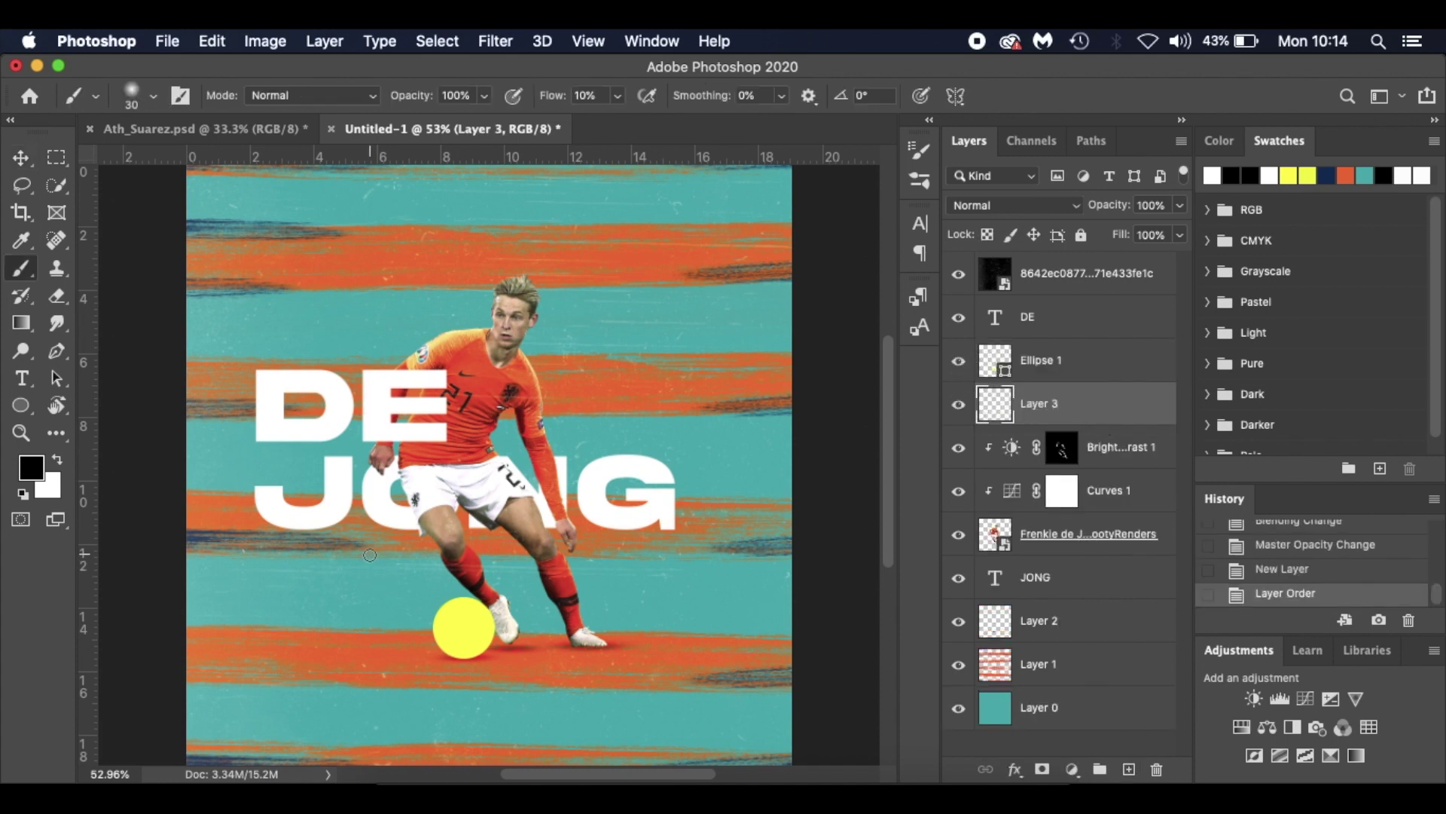
right_click(367, 571)
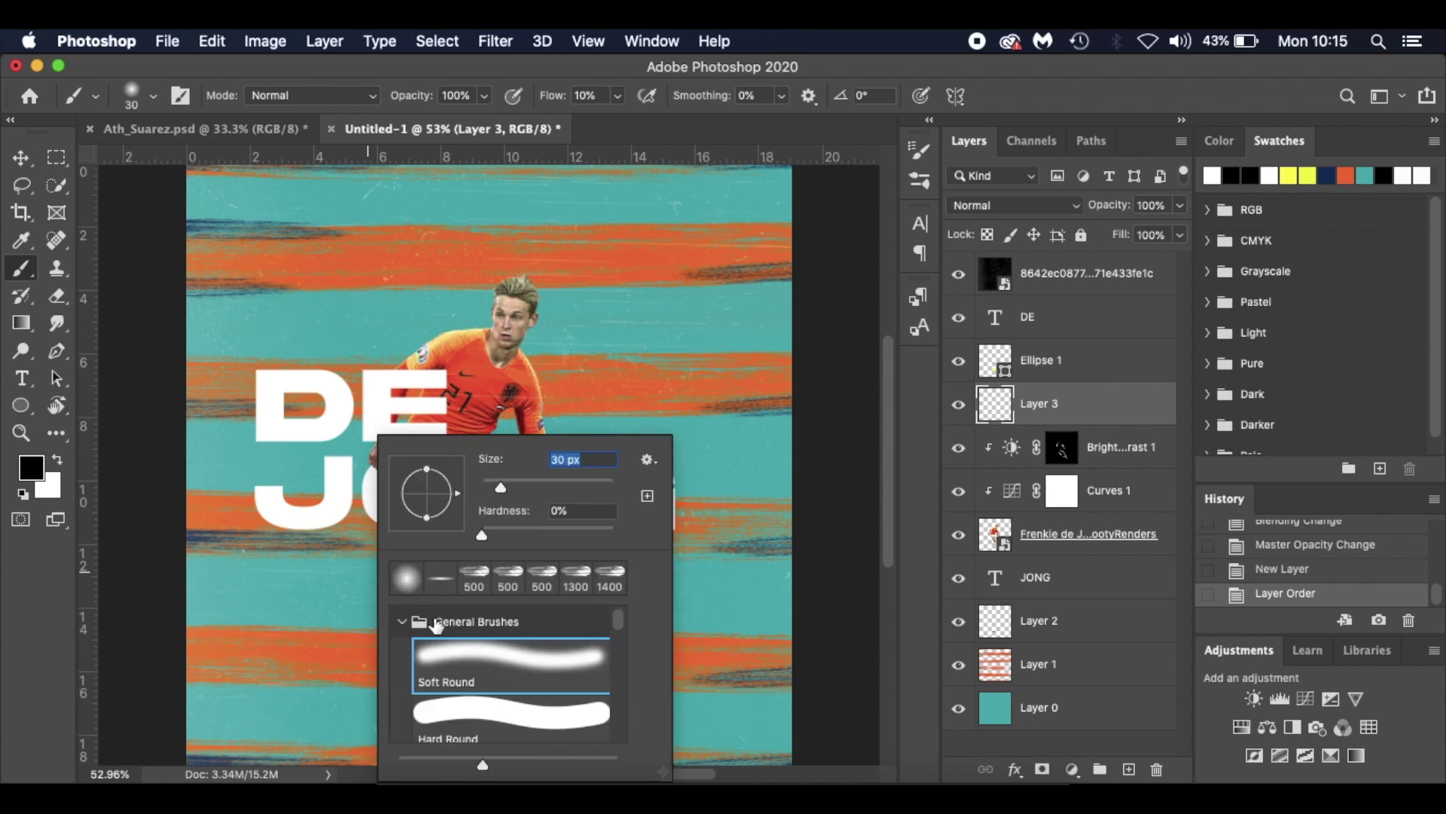
click(402, 622)
mouse_move(616, 617)
mouse_down()
mouse_move(623, 695)
mouse_move(636, 636)
mouse_up()
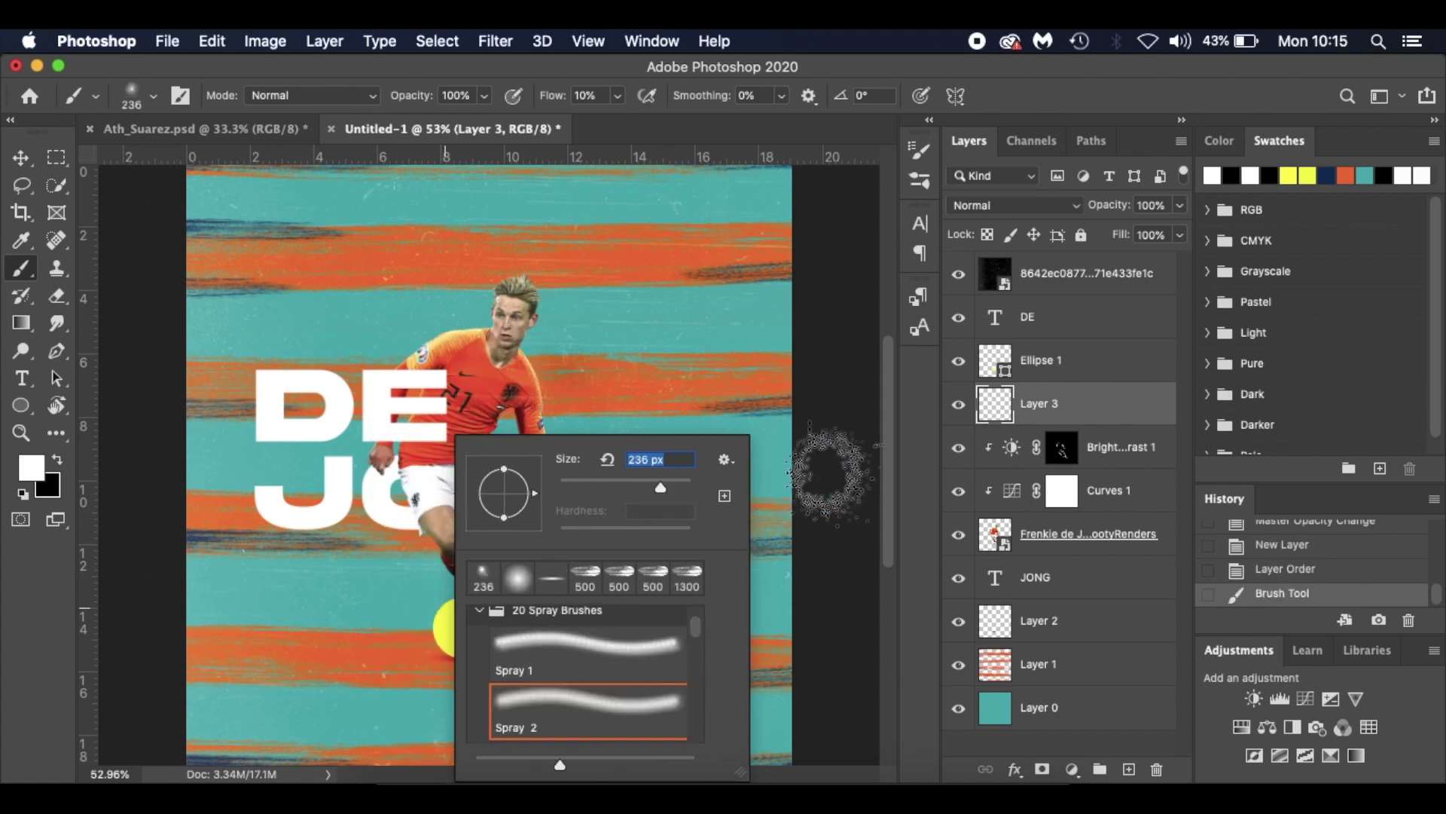
key(Return)
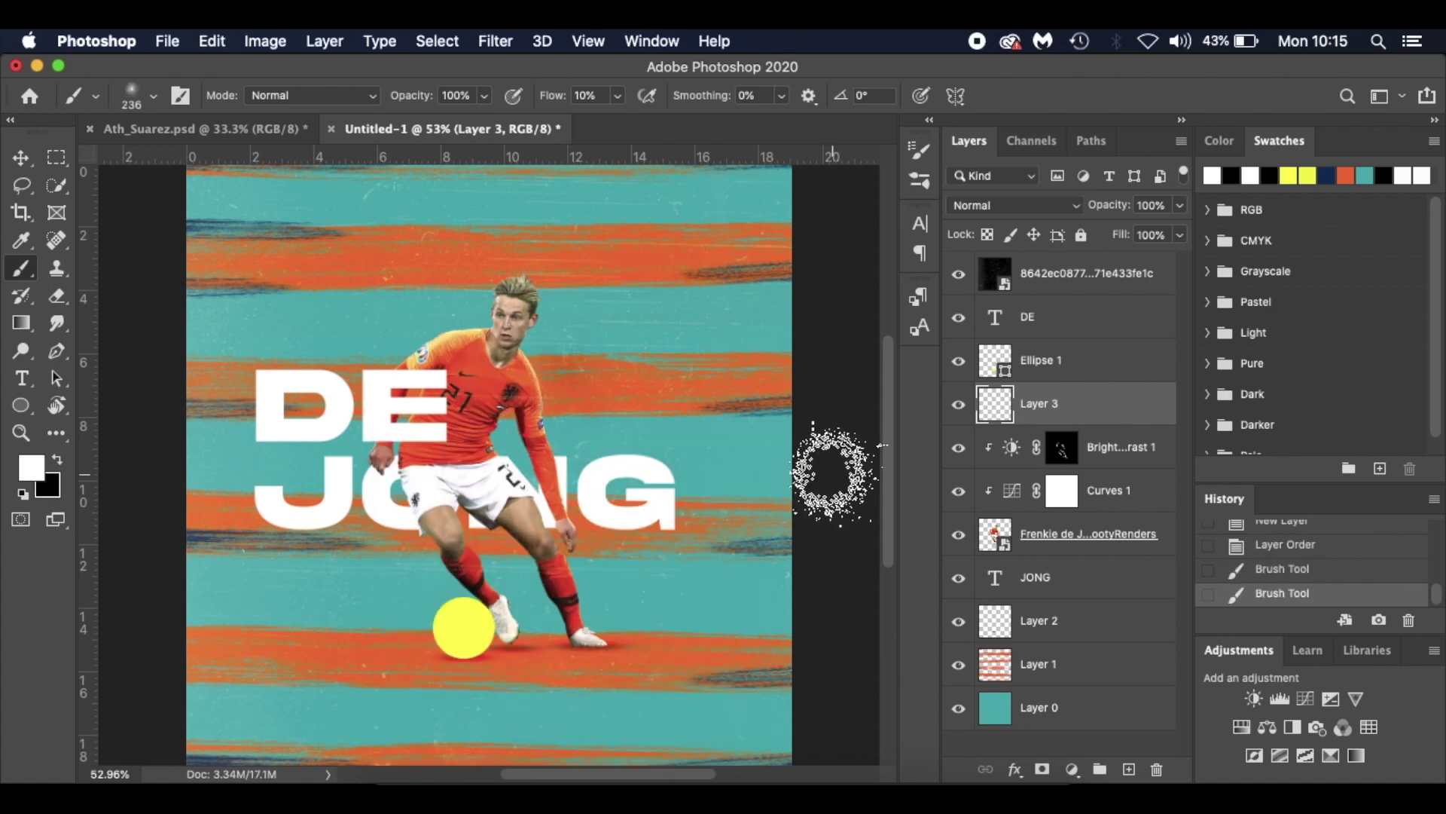
Set the brush flow to 100% and stamp white spray specks around the yellow ball on Layer 3
scroll(497, 515, up, 1)
click(500, 650)
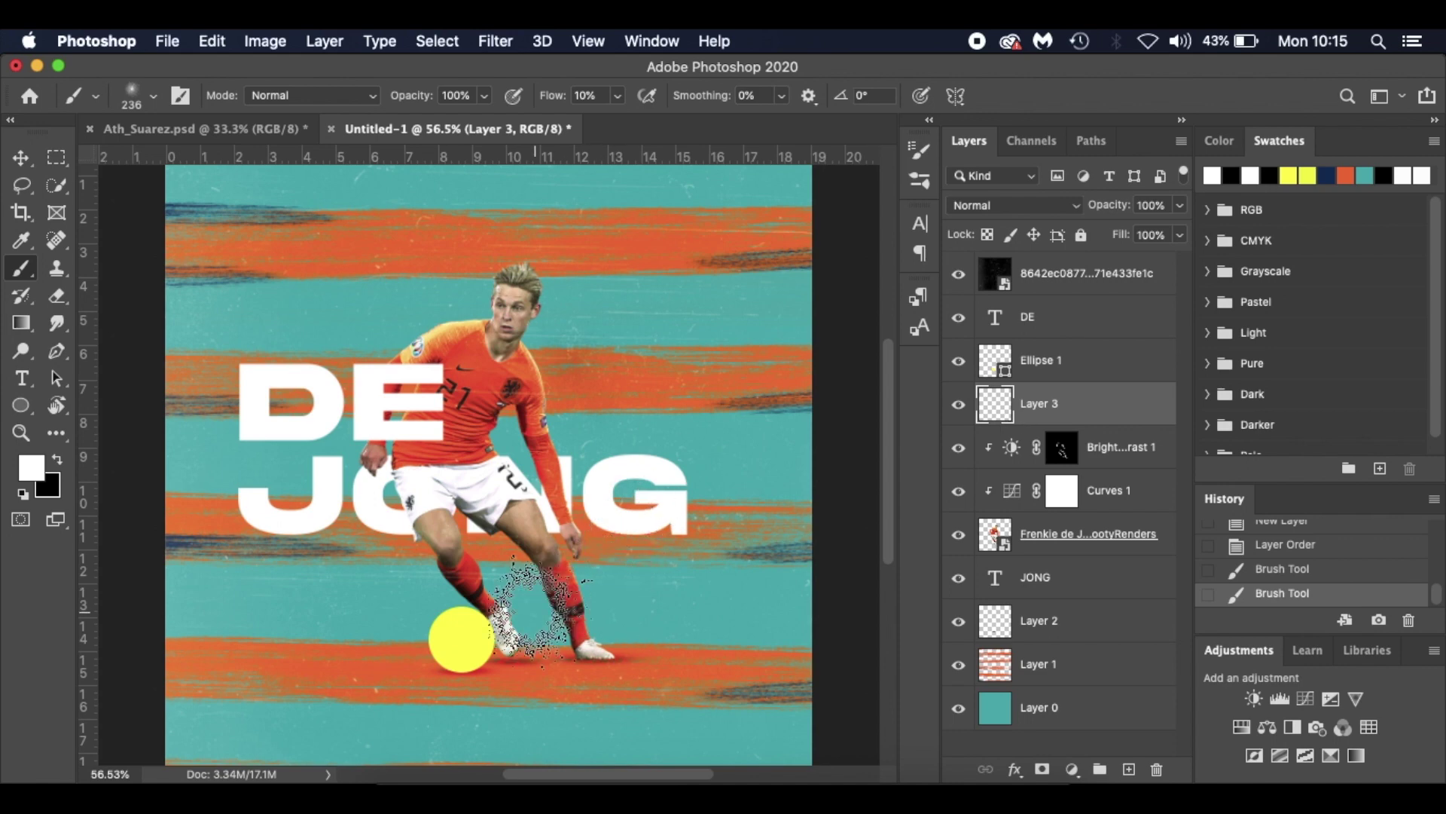
alt+scroll(538, 610, up, 3)
scroll(527, 557, down, 3)
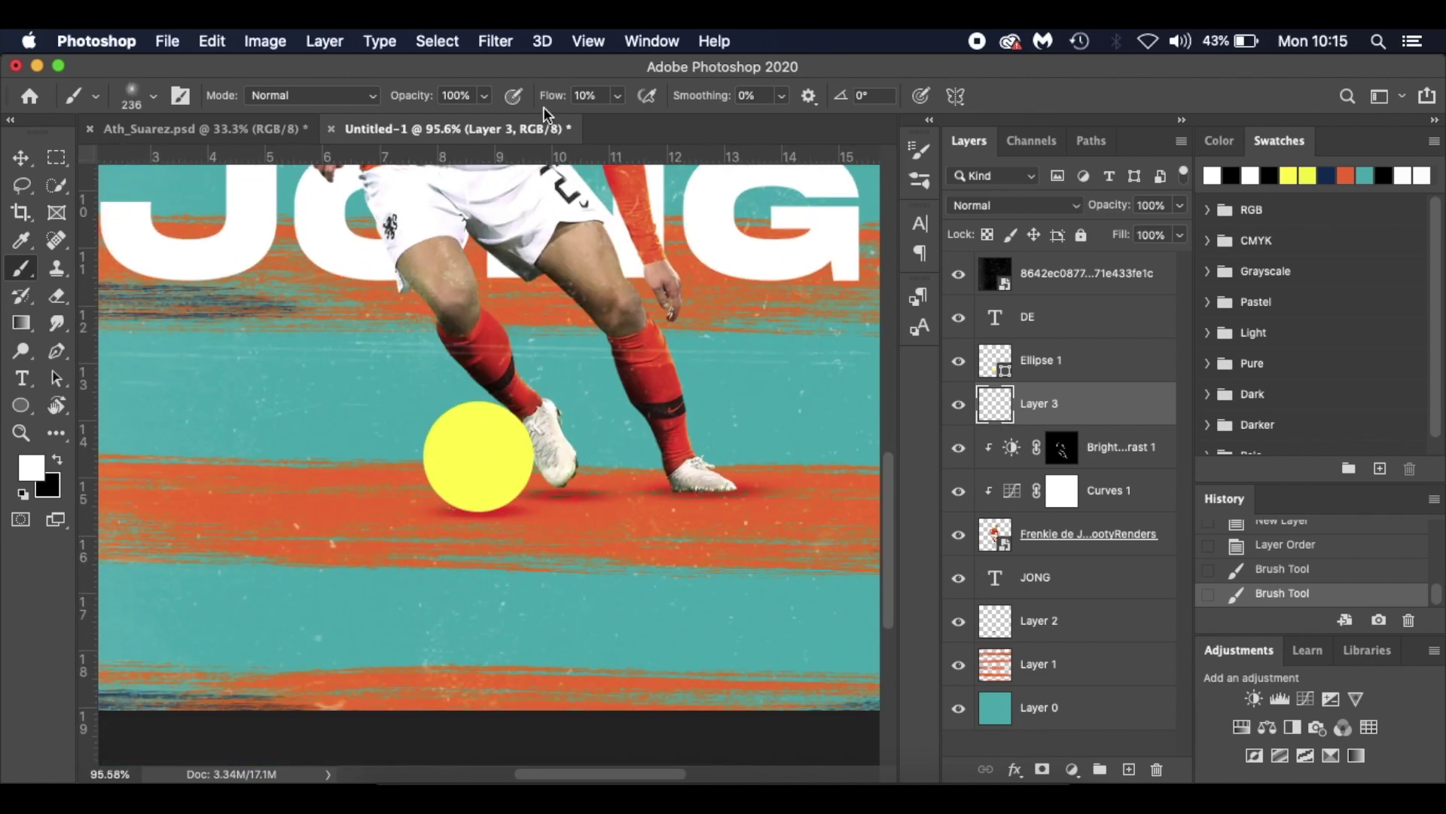
drag(556, 96, 750, 127)
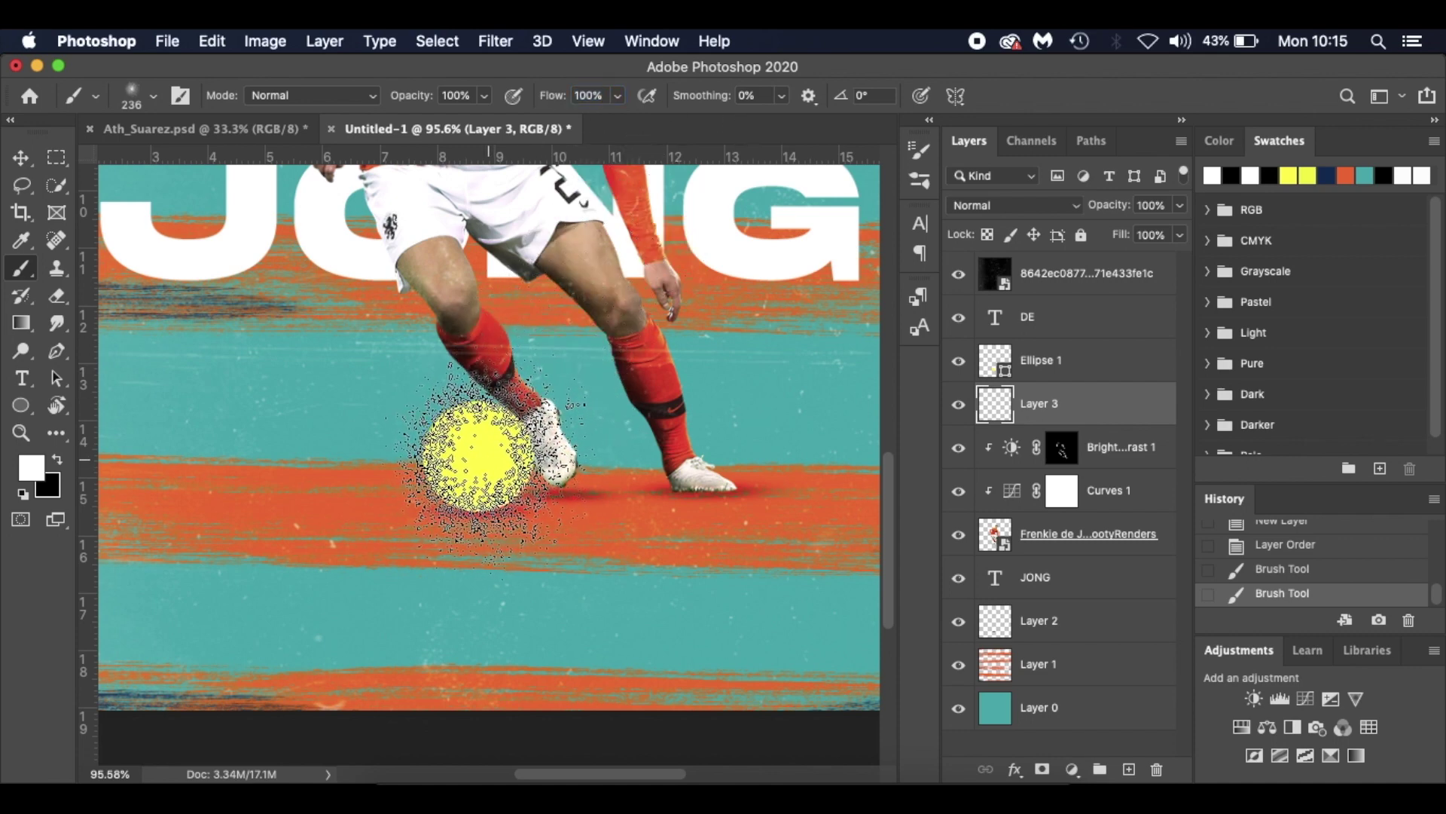
click(476, 458)
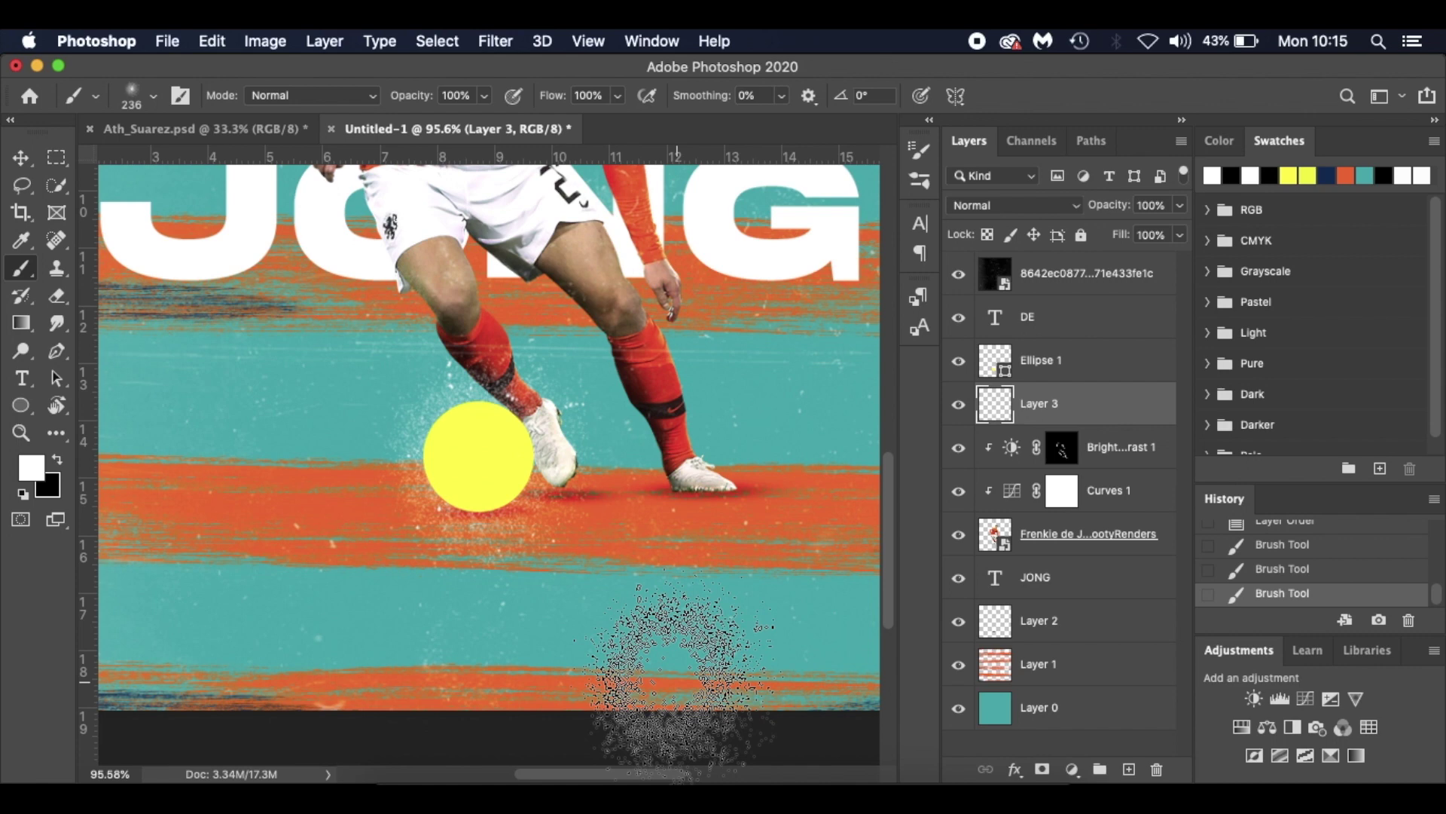
Enlarge the spray brush to 600 px and stamp white specks along the poster's corners and edges
scroll(674, 678, down, 3)
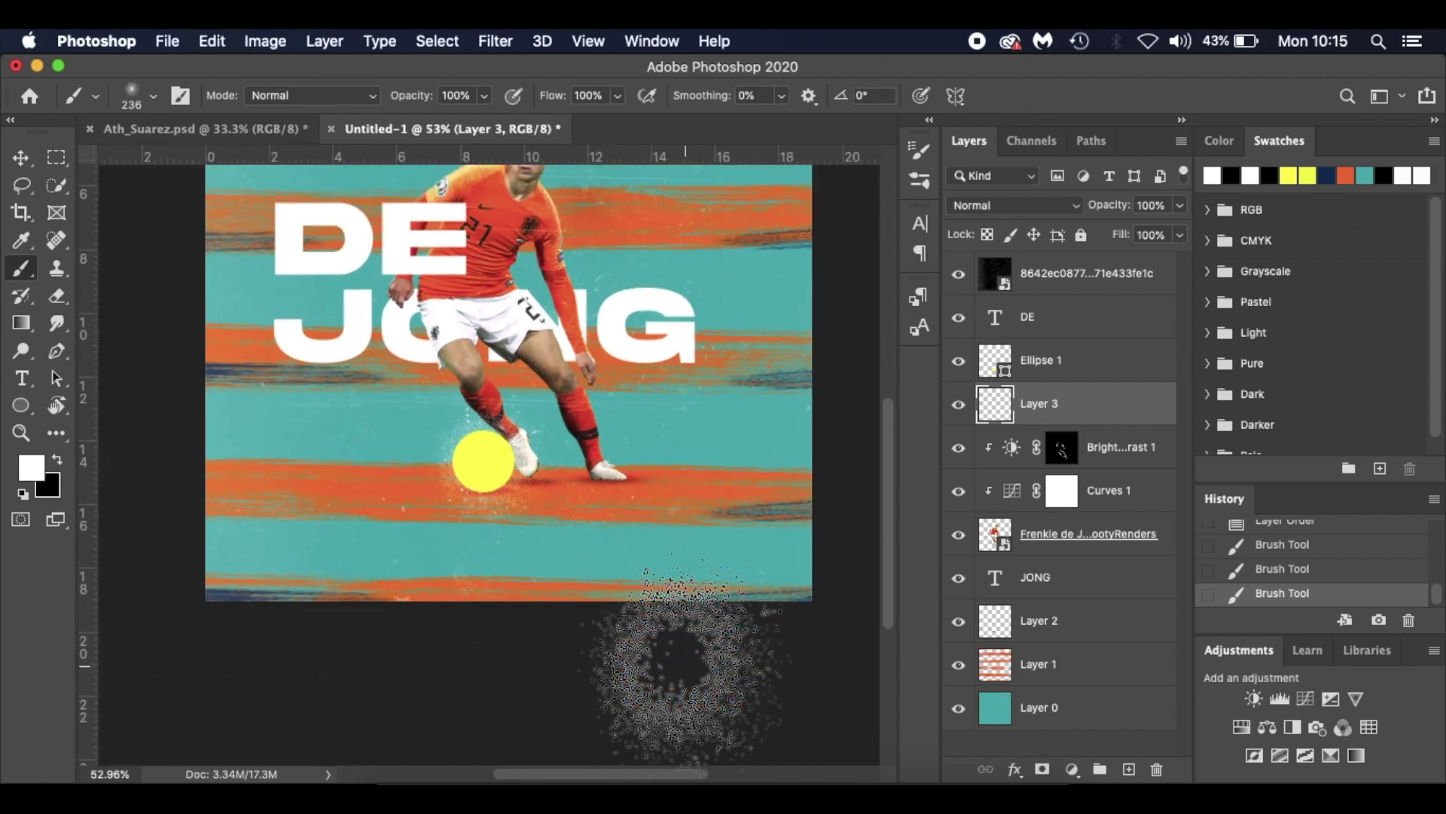
key(bracketright)
key(bracketright)
key(bracketright)
key(bracketright)
key(bracketright)
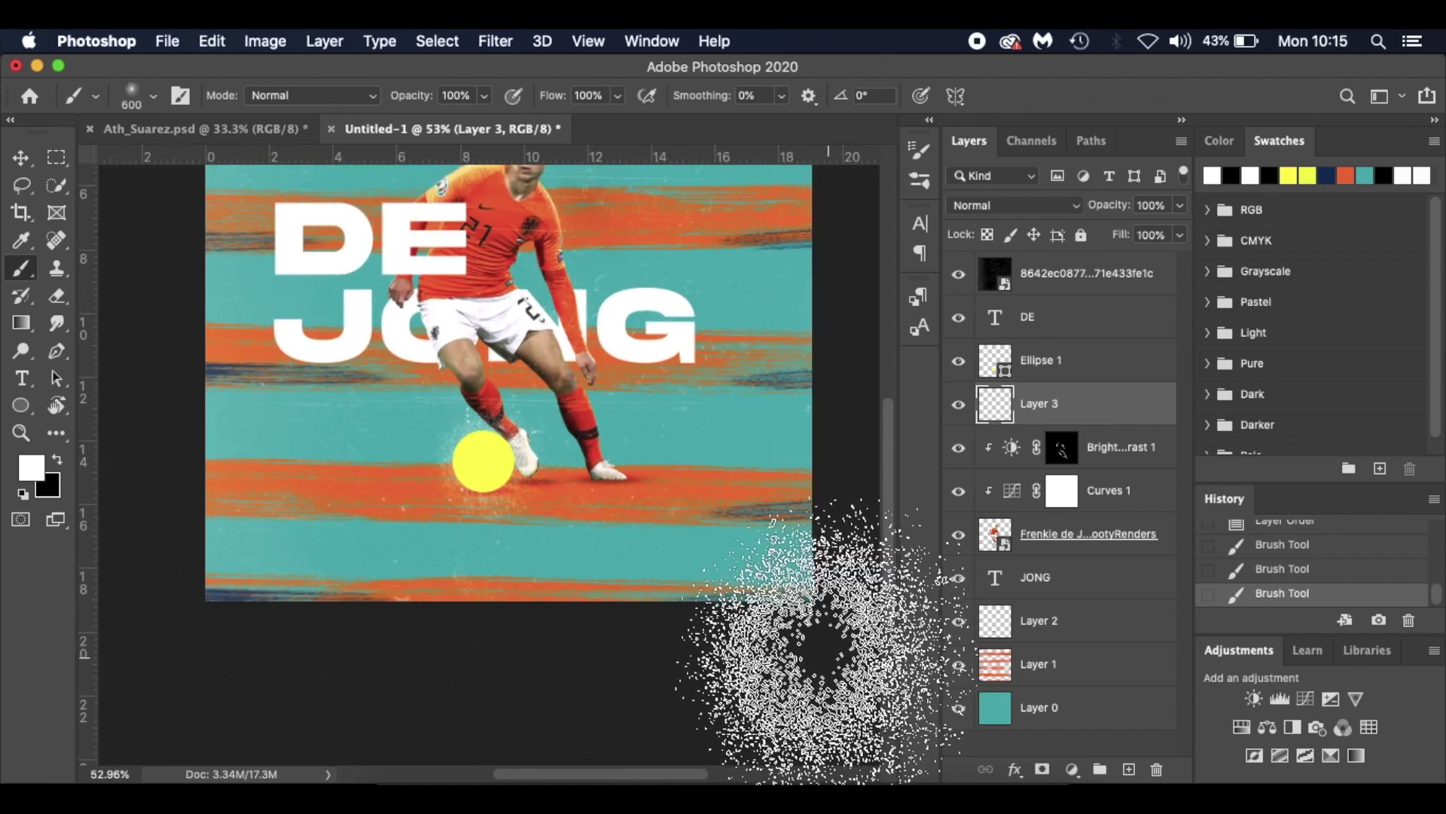
click(827, 642)
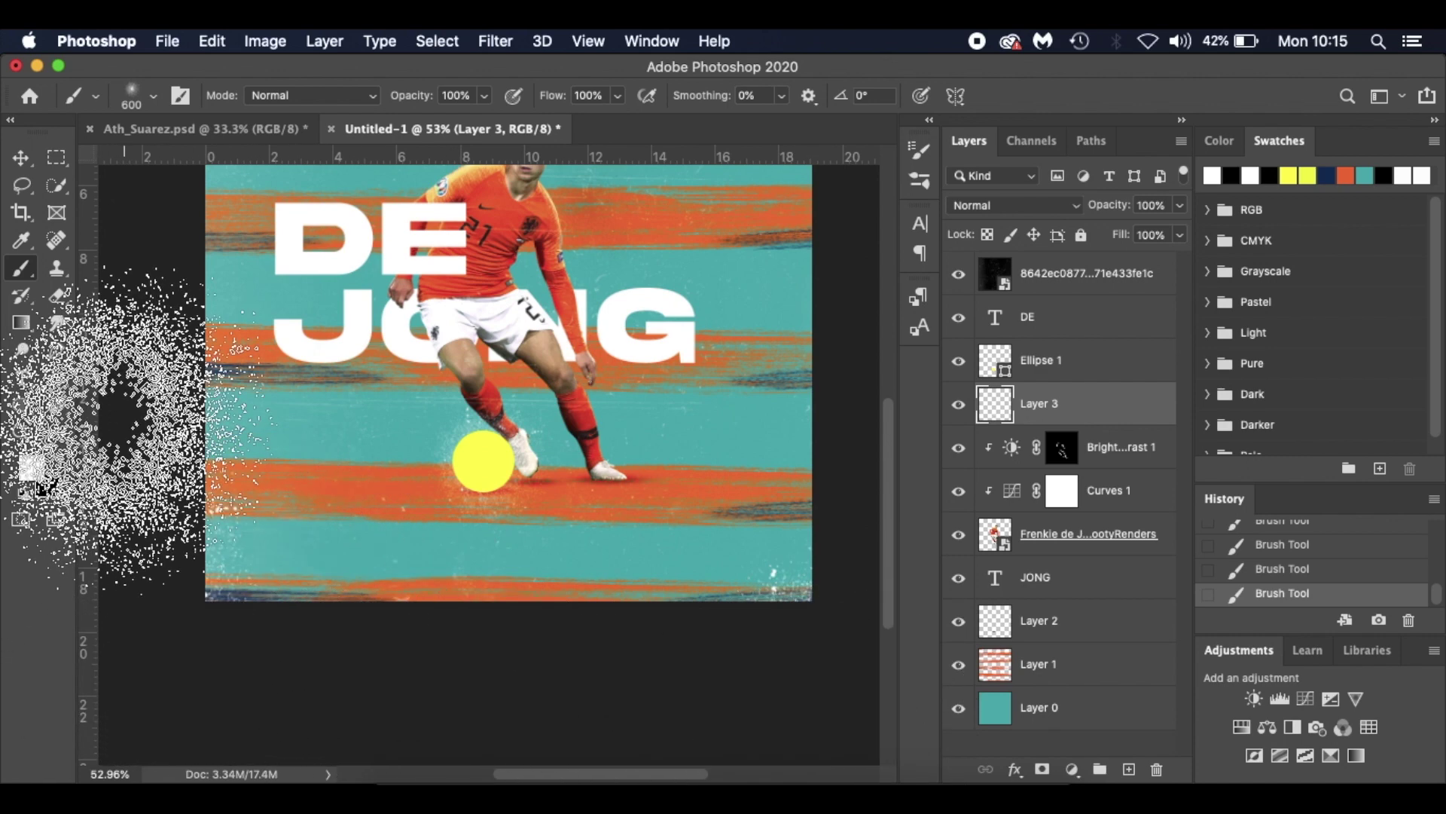
scroll(128, 422, up, 3)
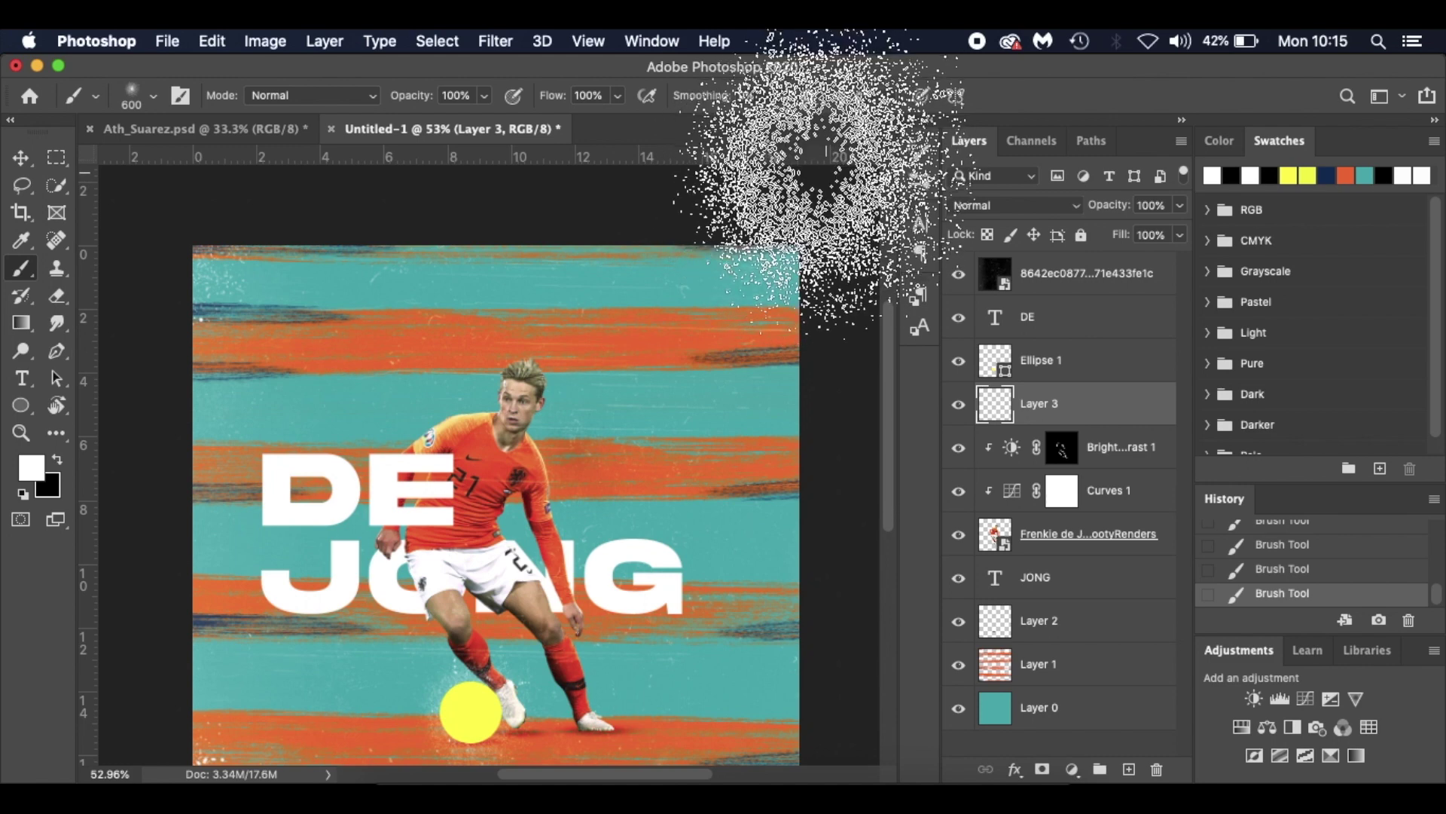
Lower the brush flow to 1%, enlarge the brush to 1200 px, and spray faint white specks over the poster
drag(544, 101, 446, 95)
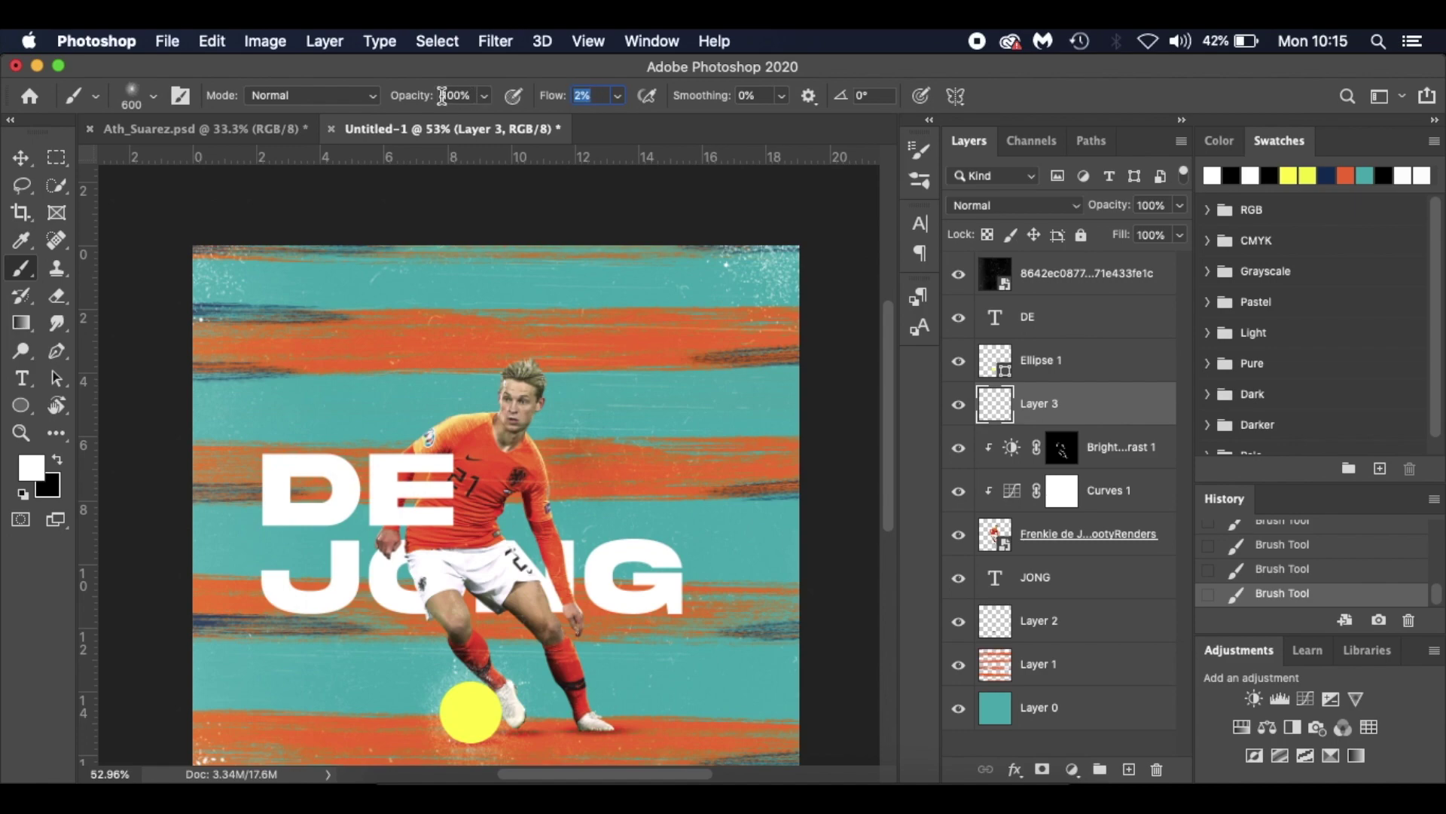
key(bracketright)
key(bracketright)
key(bracketright)
key(bracketright)
key(bracketright)
key(bracketright)
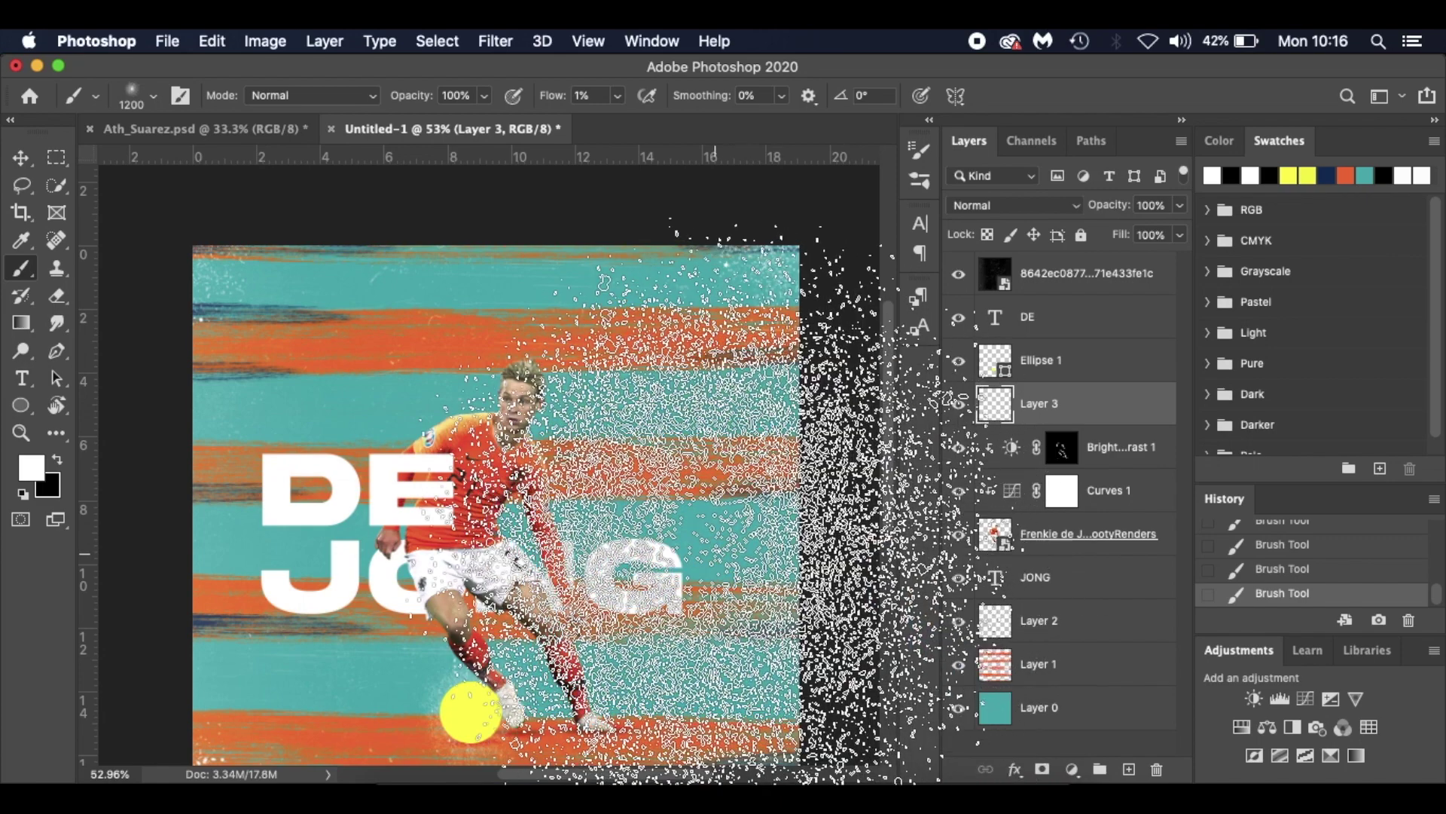
scroll(716, 498, down, 3)
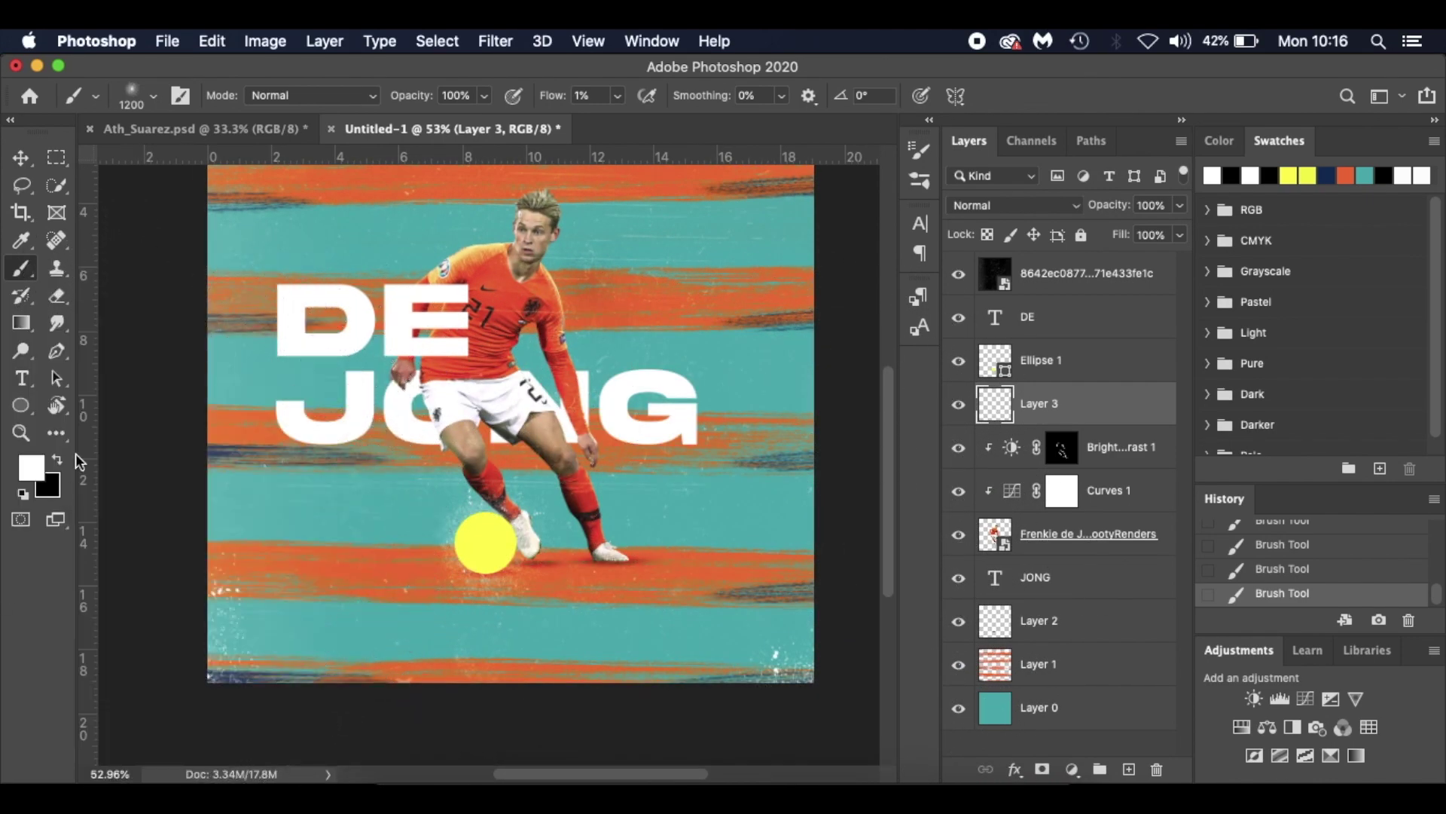
scroll(76, 454, up, 3)
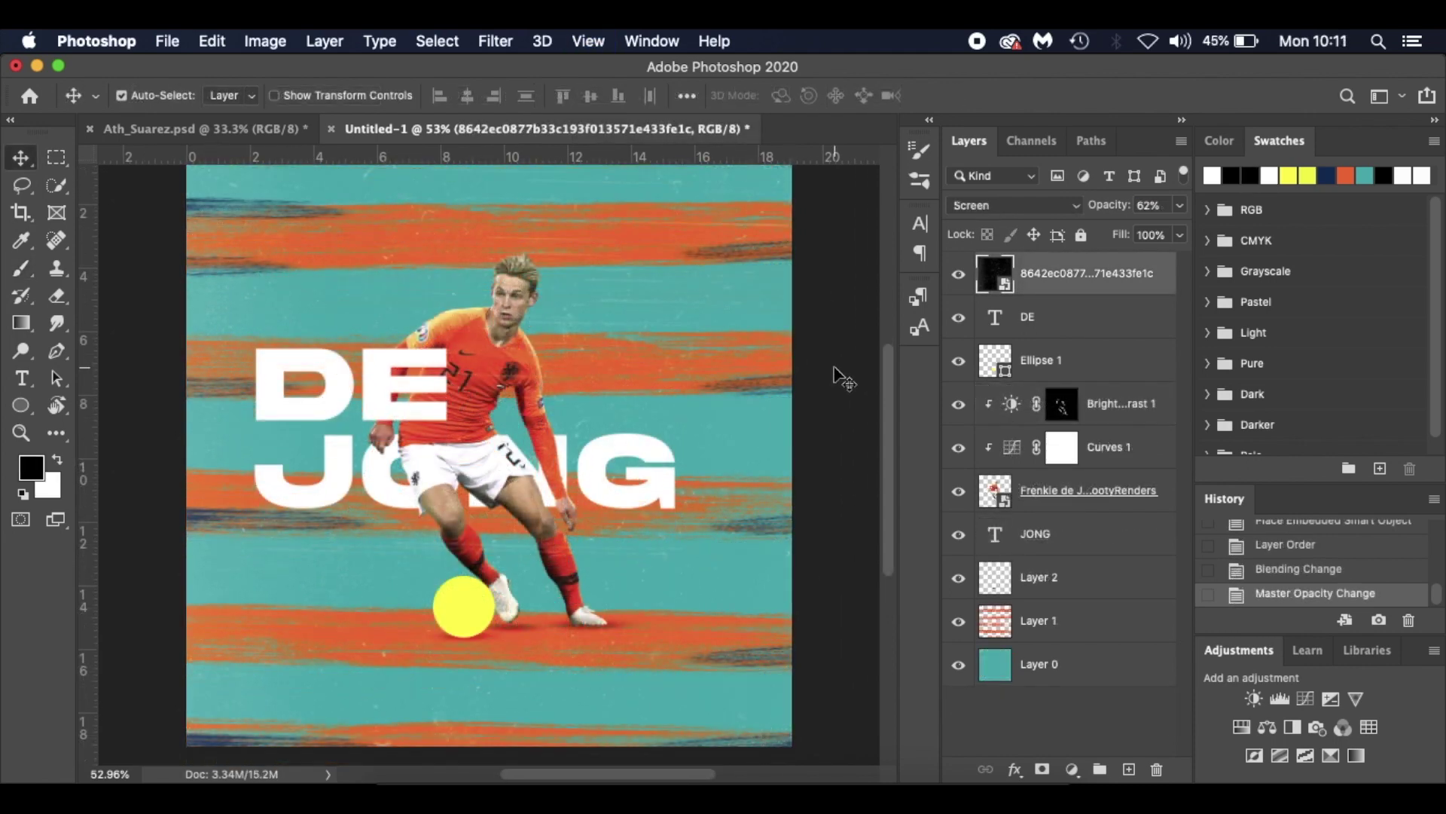
scroll(844, 380, up, 1)
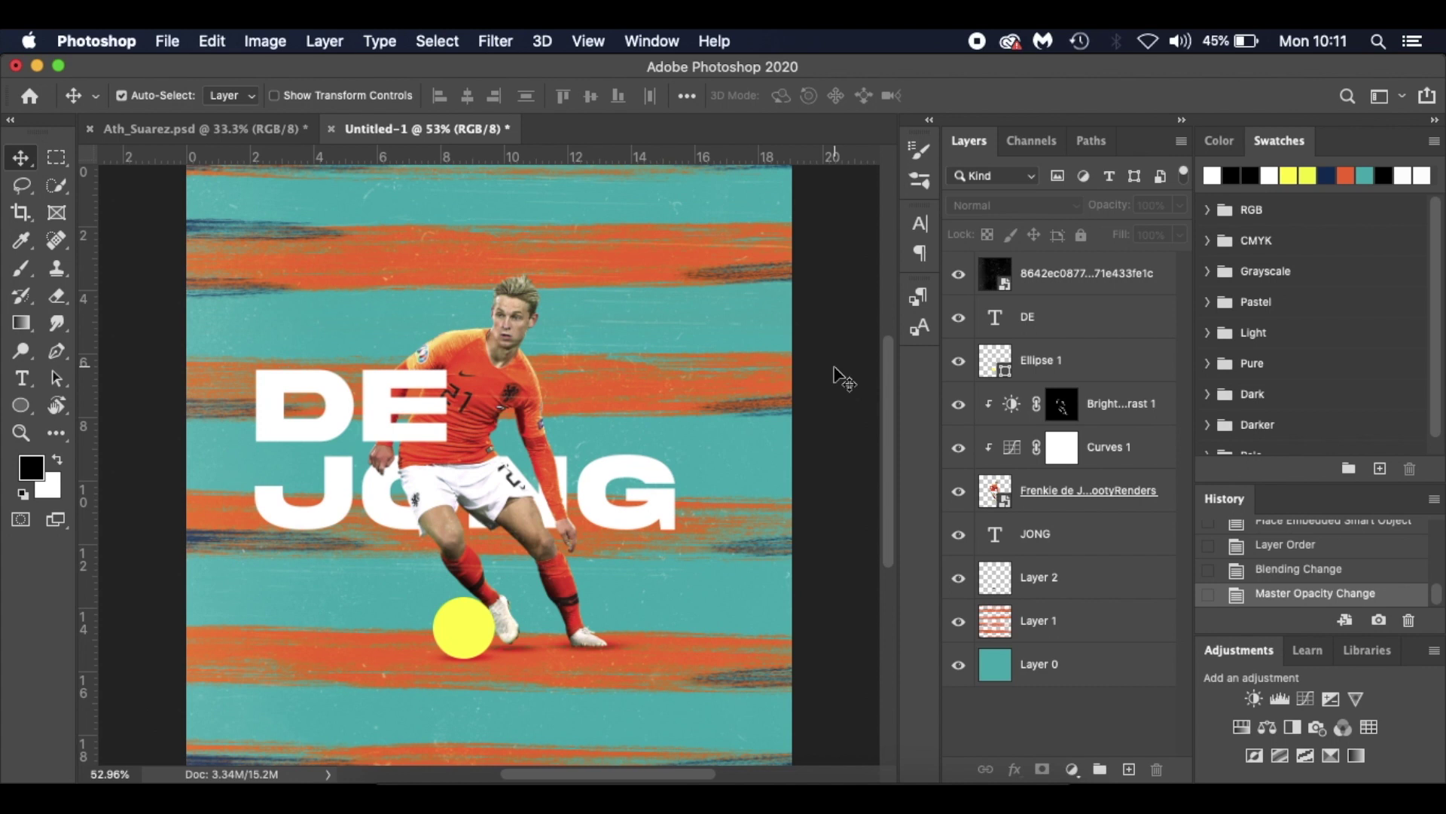